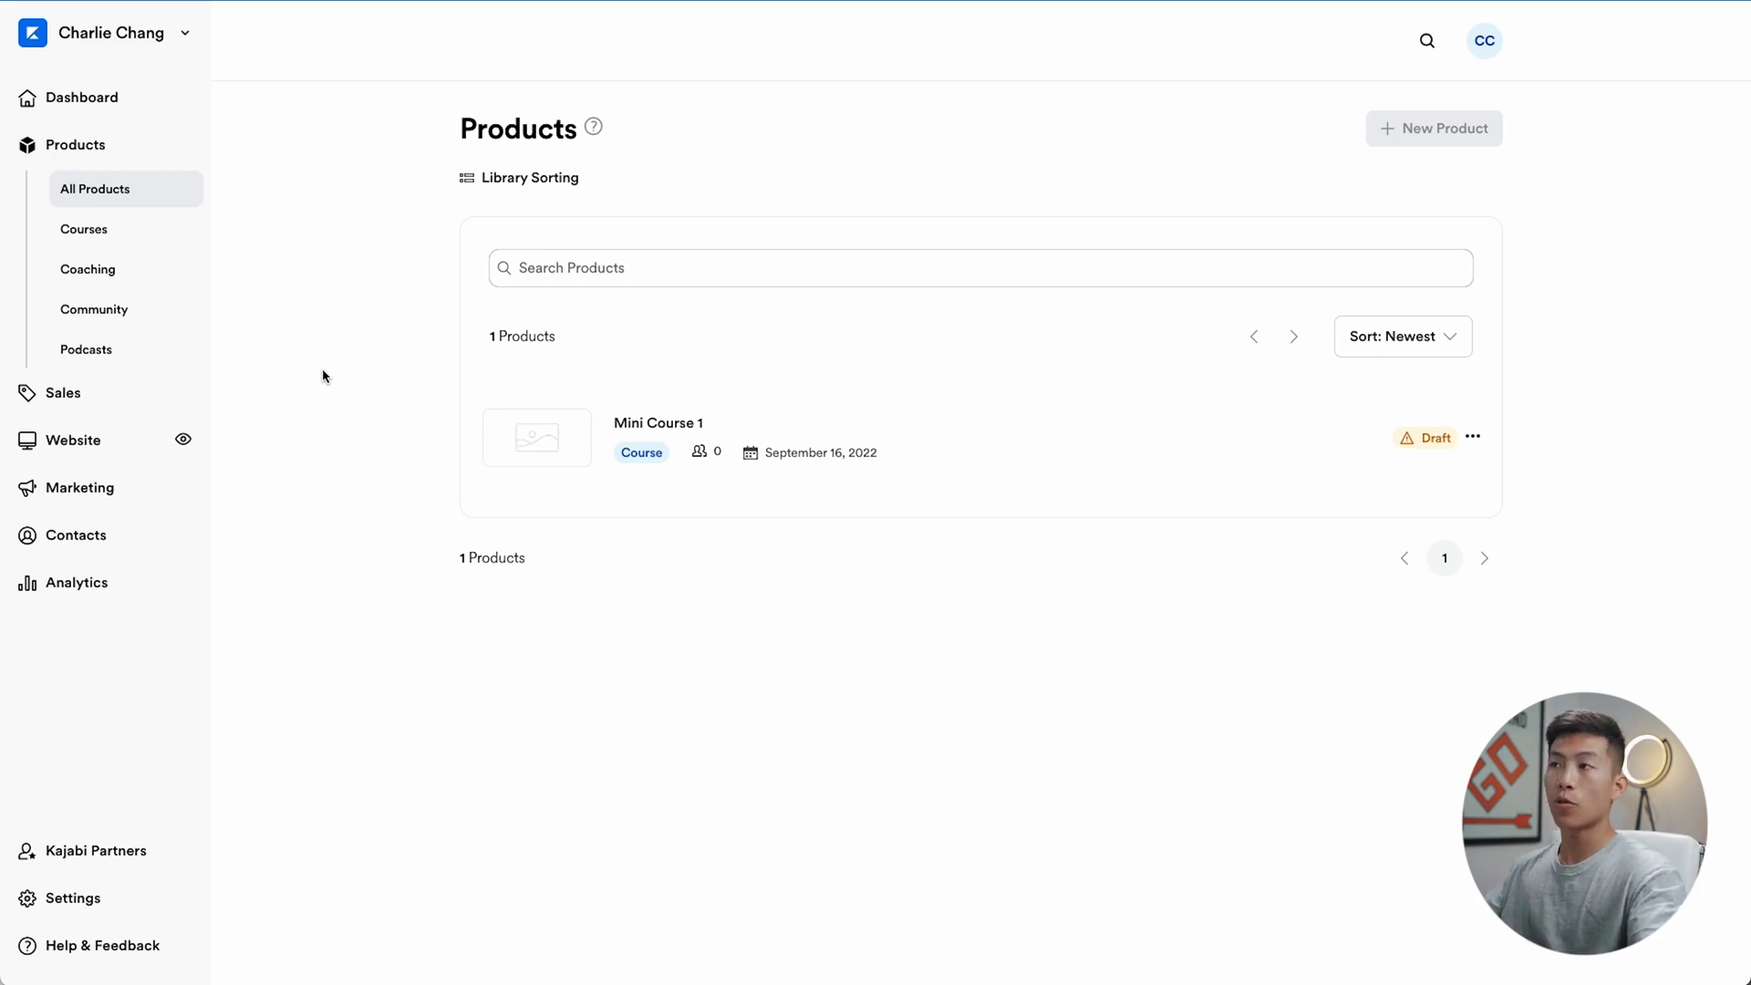
Create a new marketing form titled "test" and save it
click(94, 490)
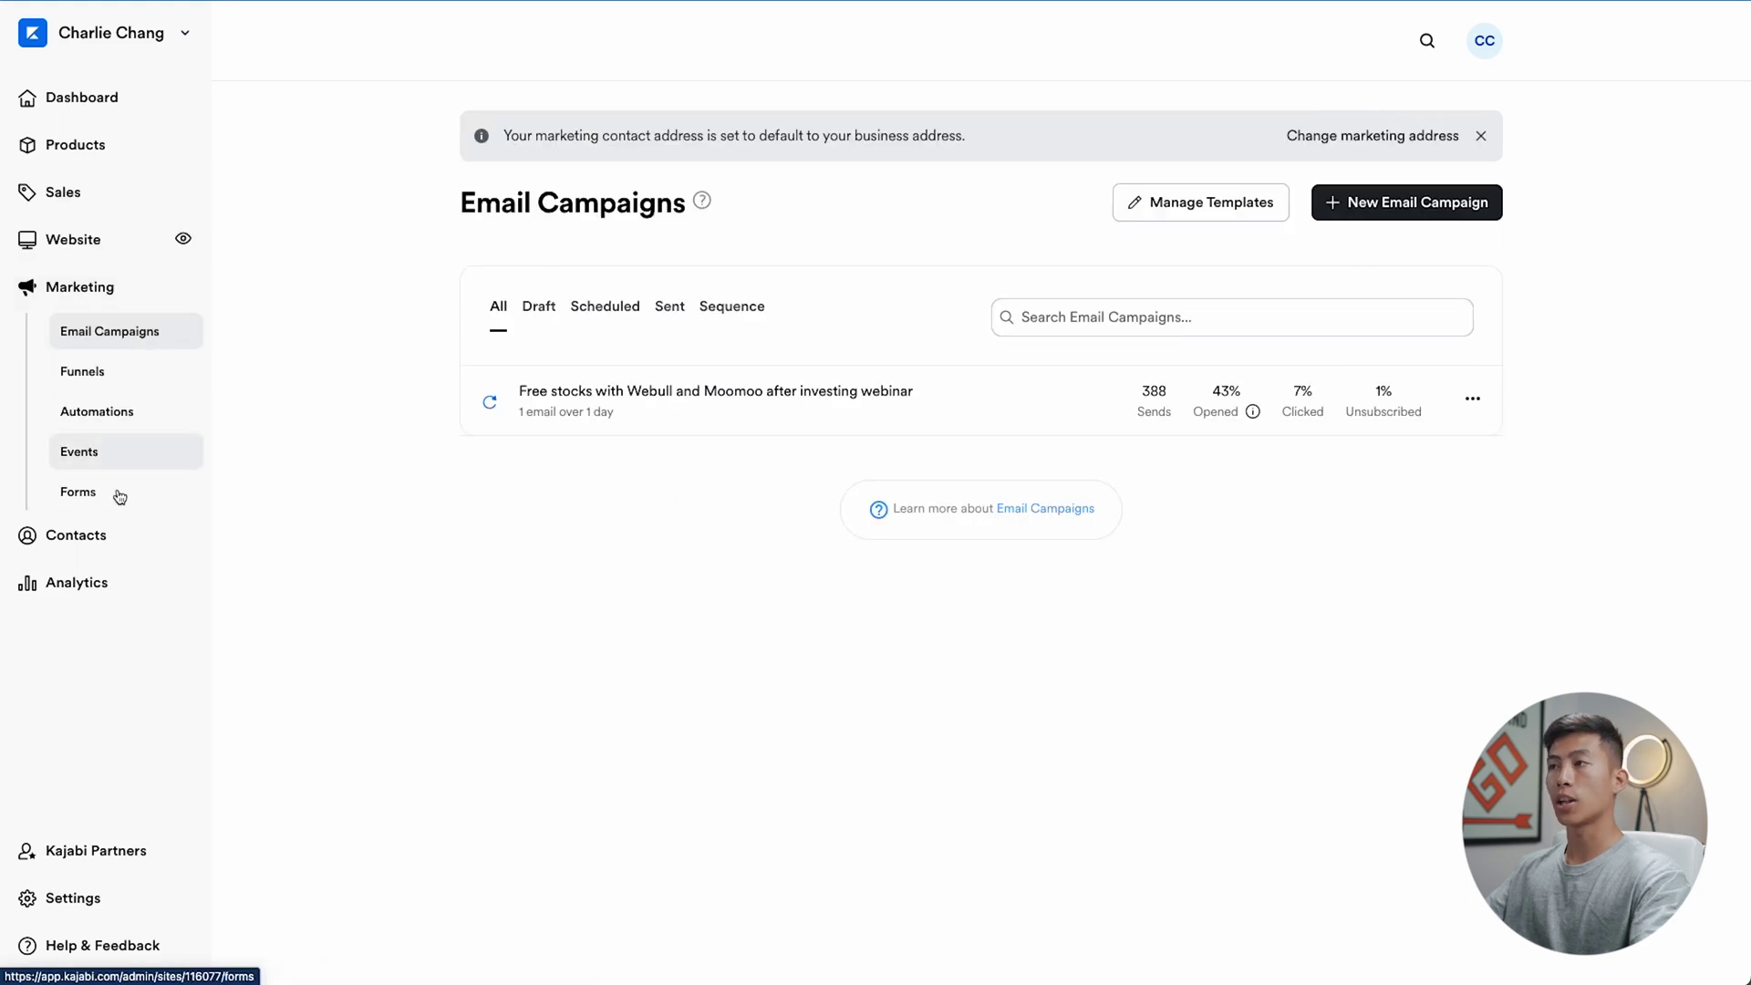
click(128, 497)
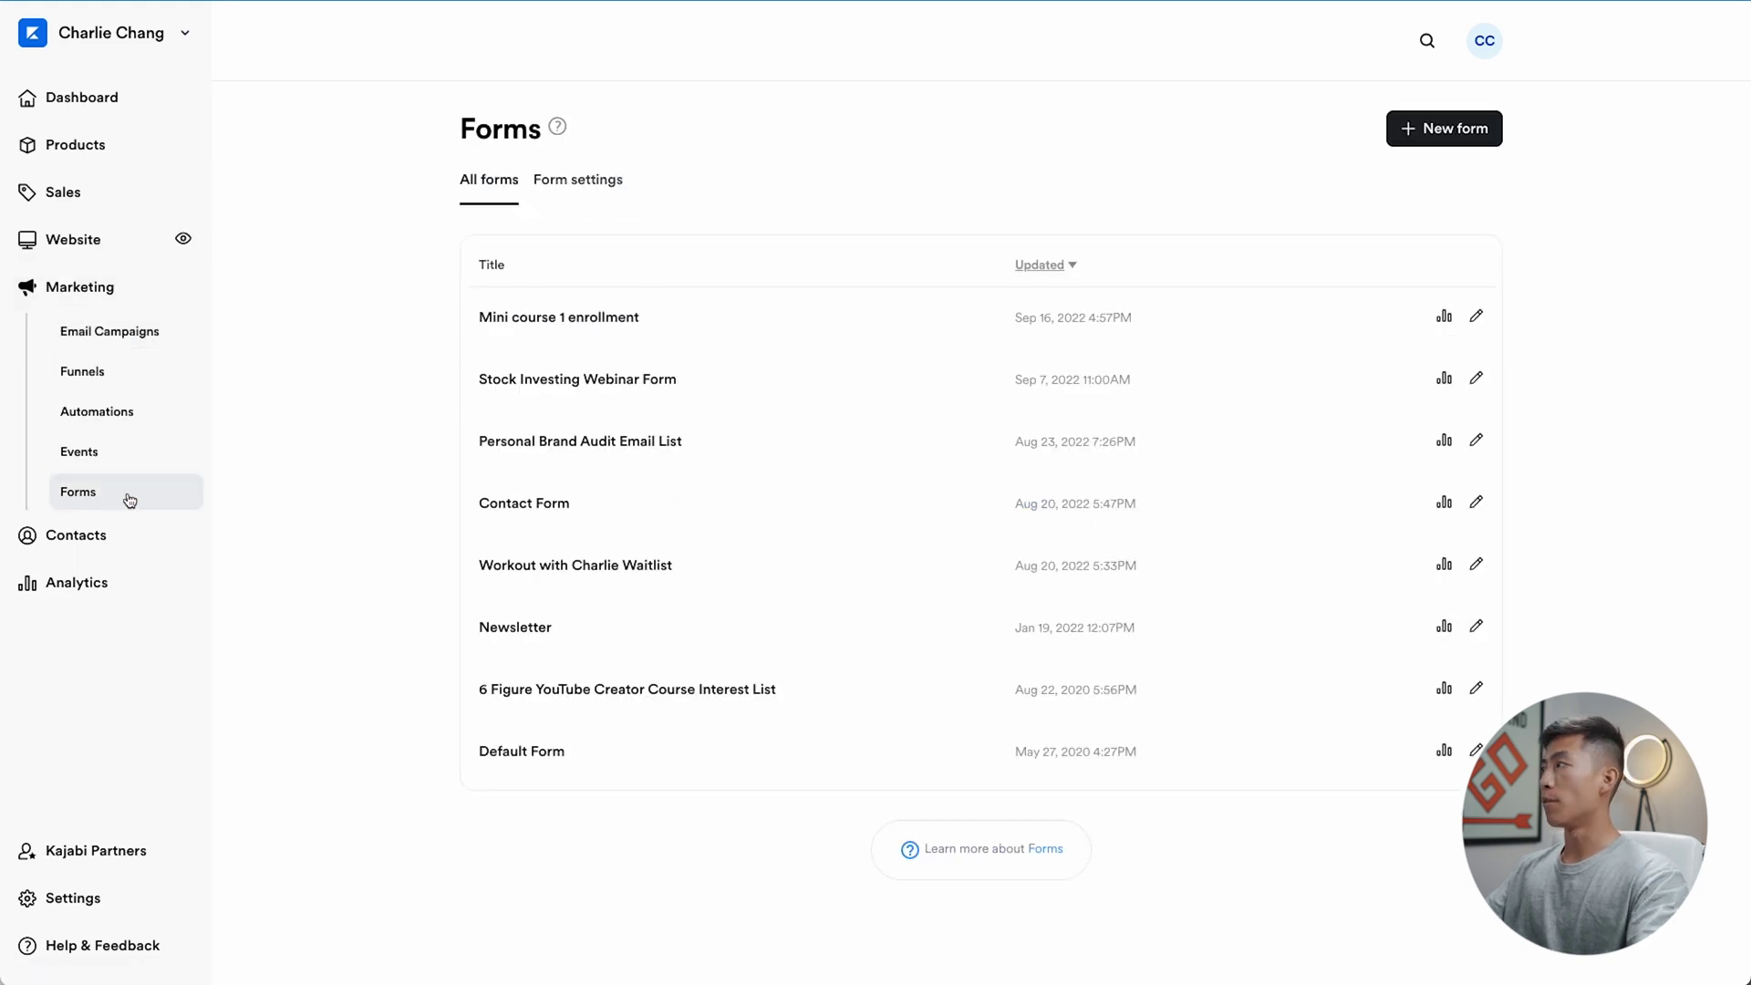
click(1458, 132)
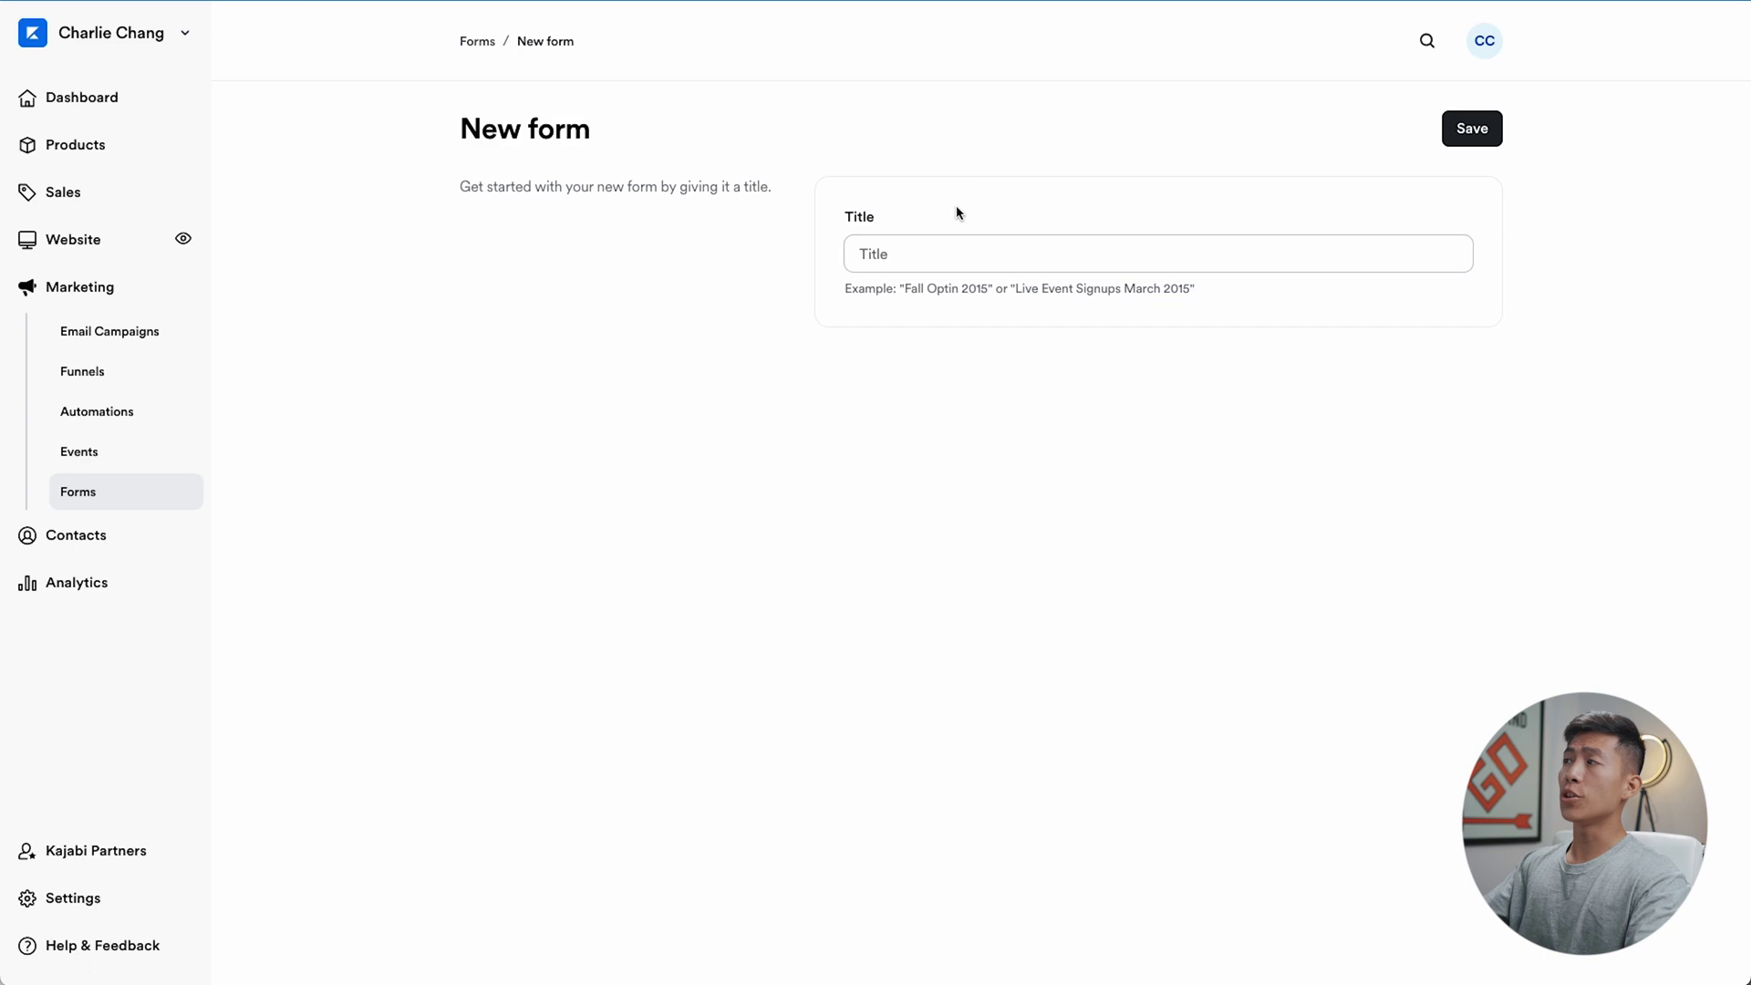
click(990, 252)
text(te)
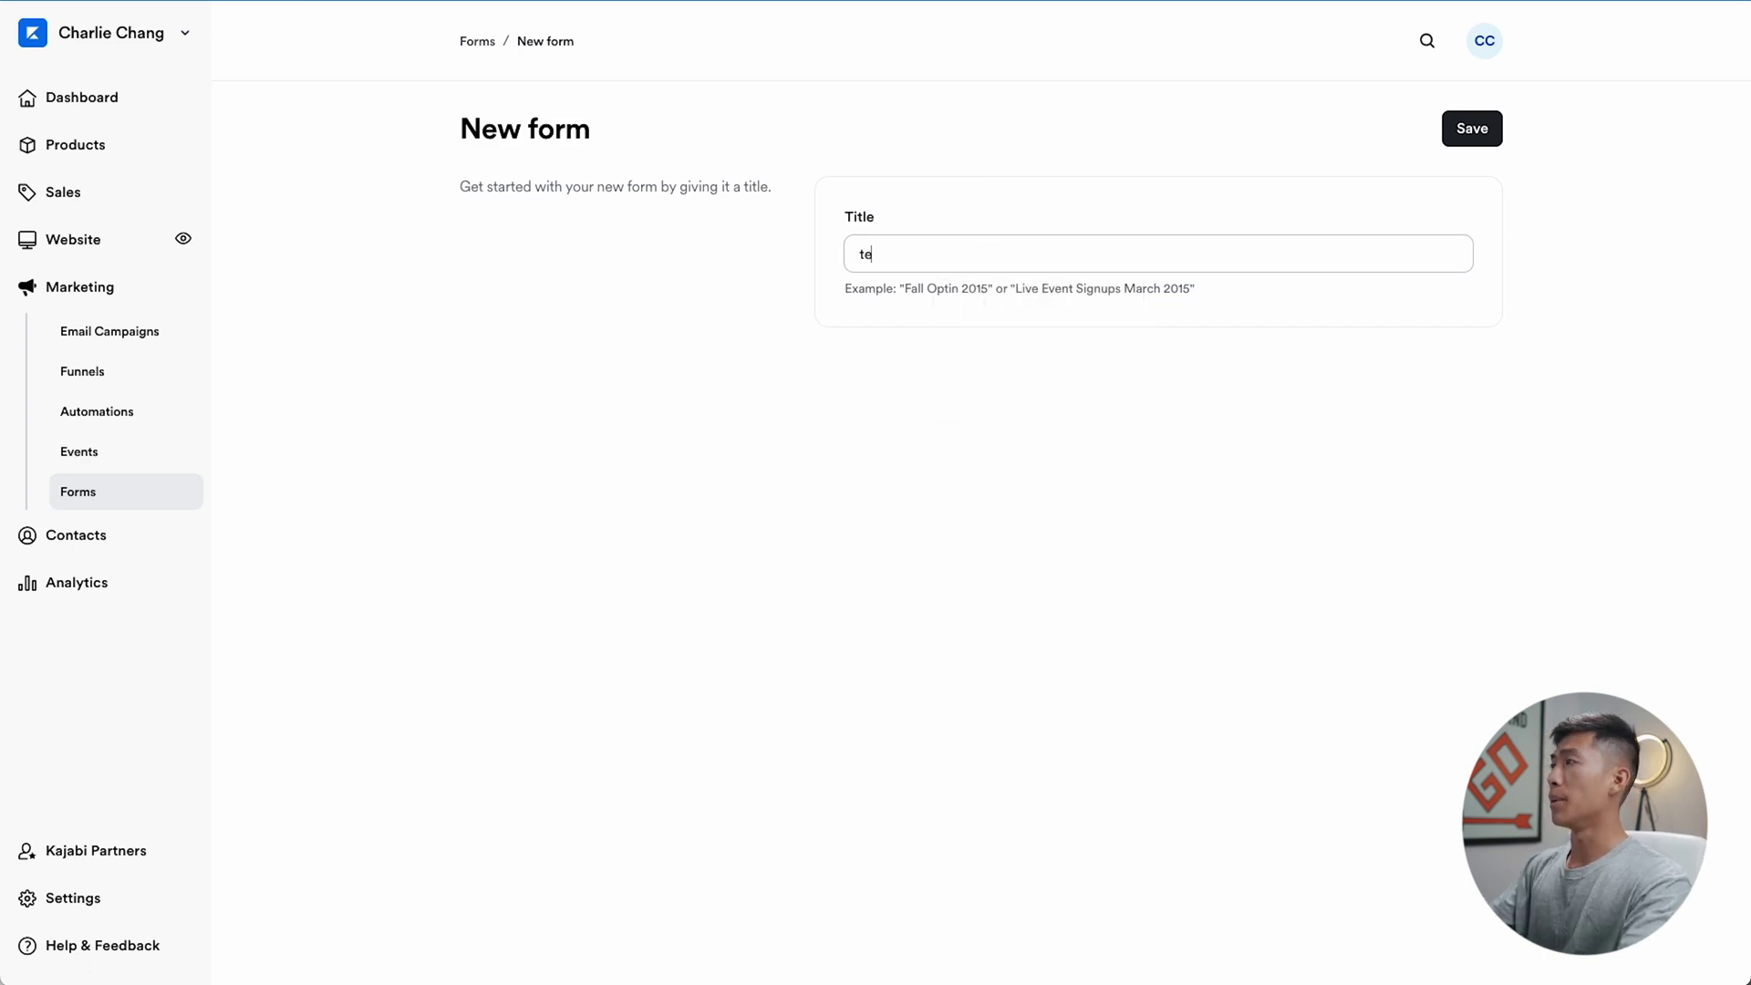
click(1468, 129)
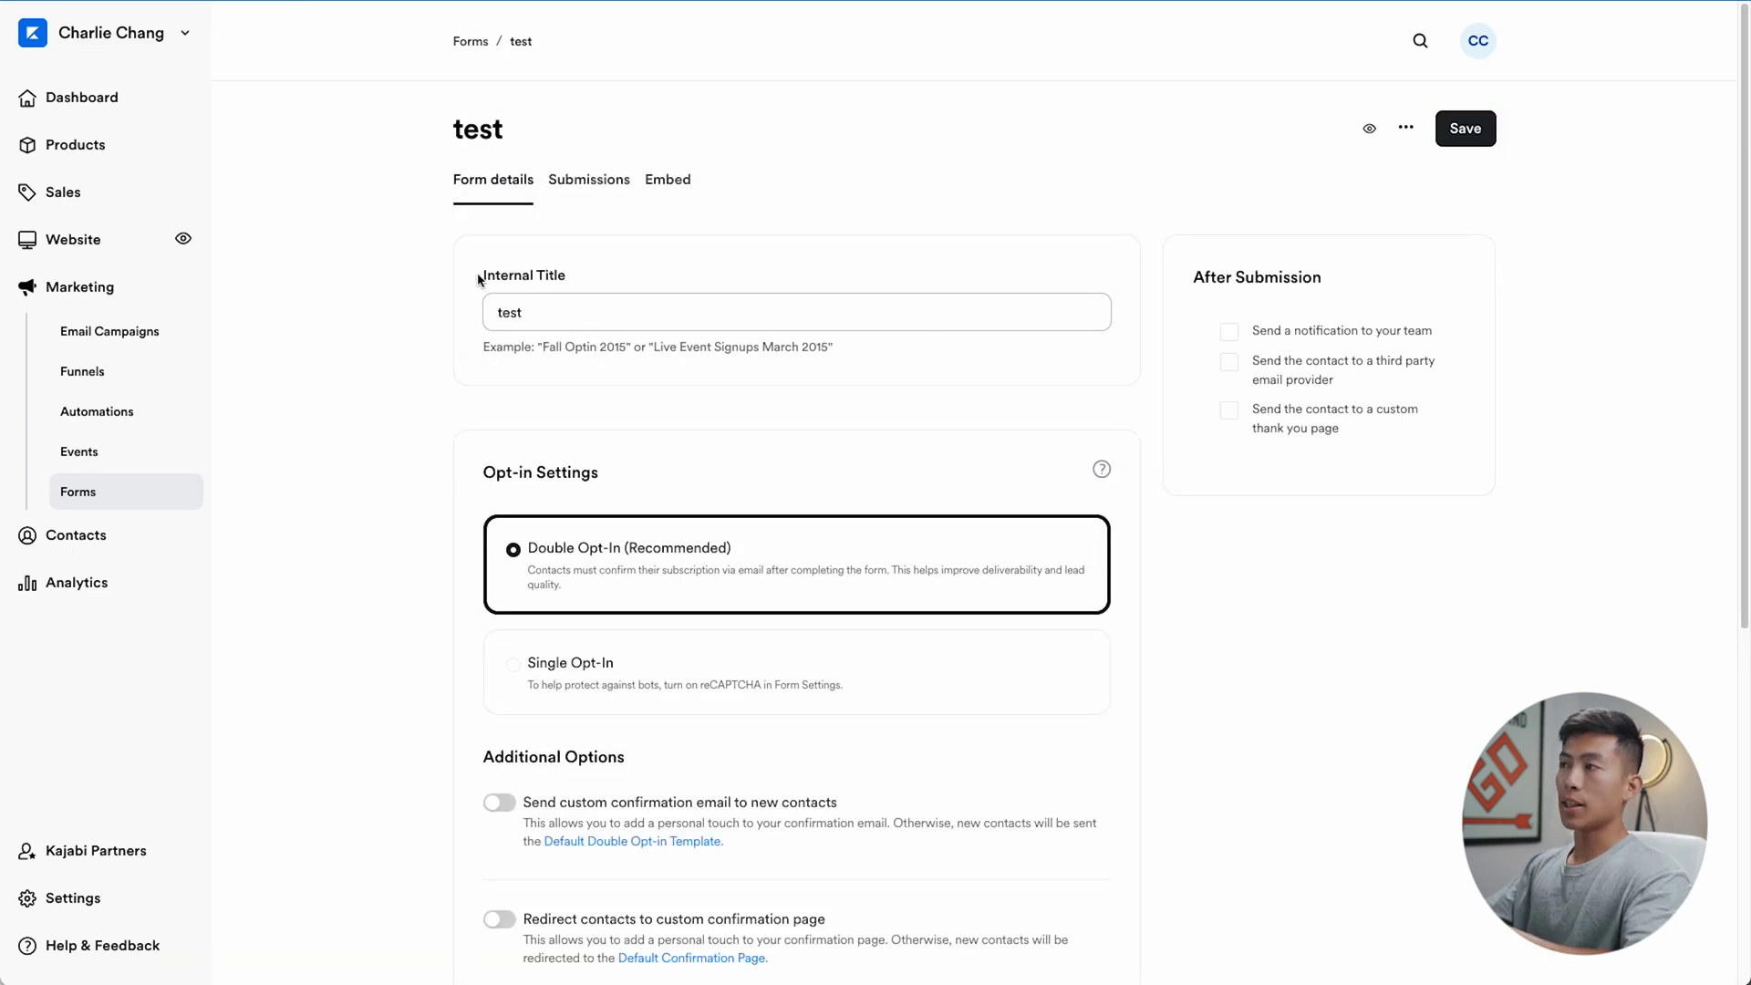
drag(477, 279, 575, 286)
click(616, 284)
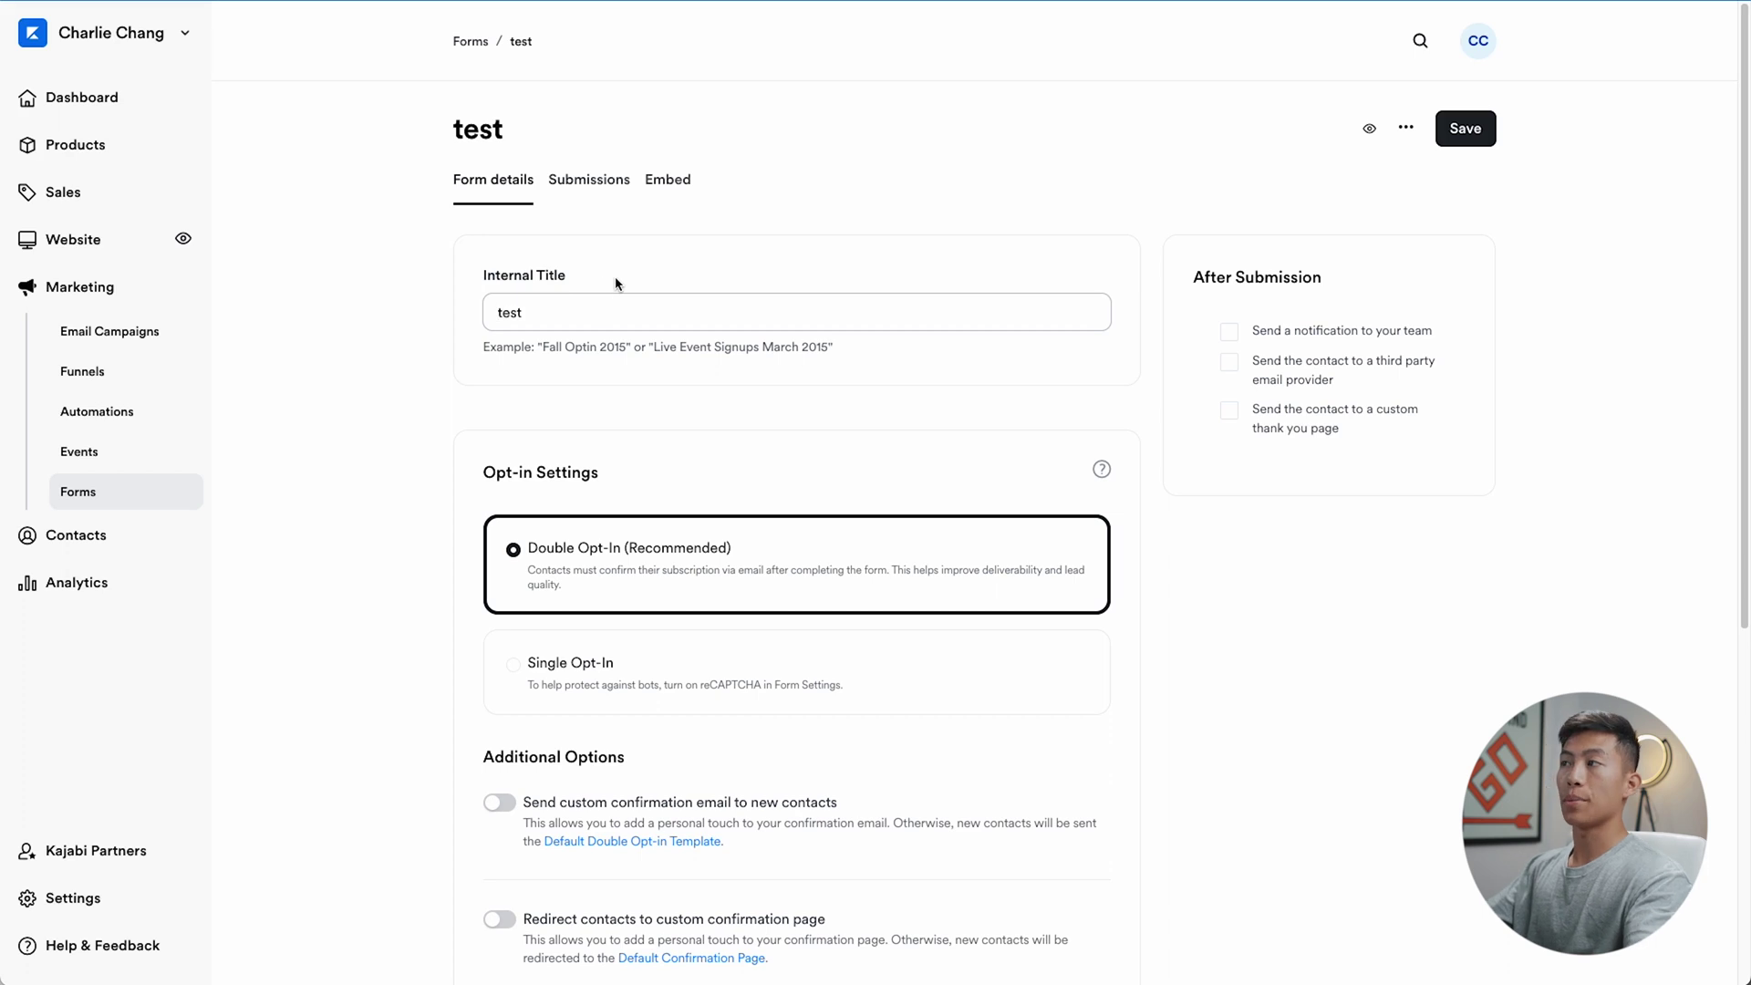
click(668, 325)
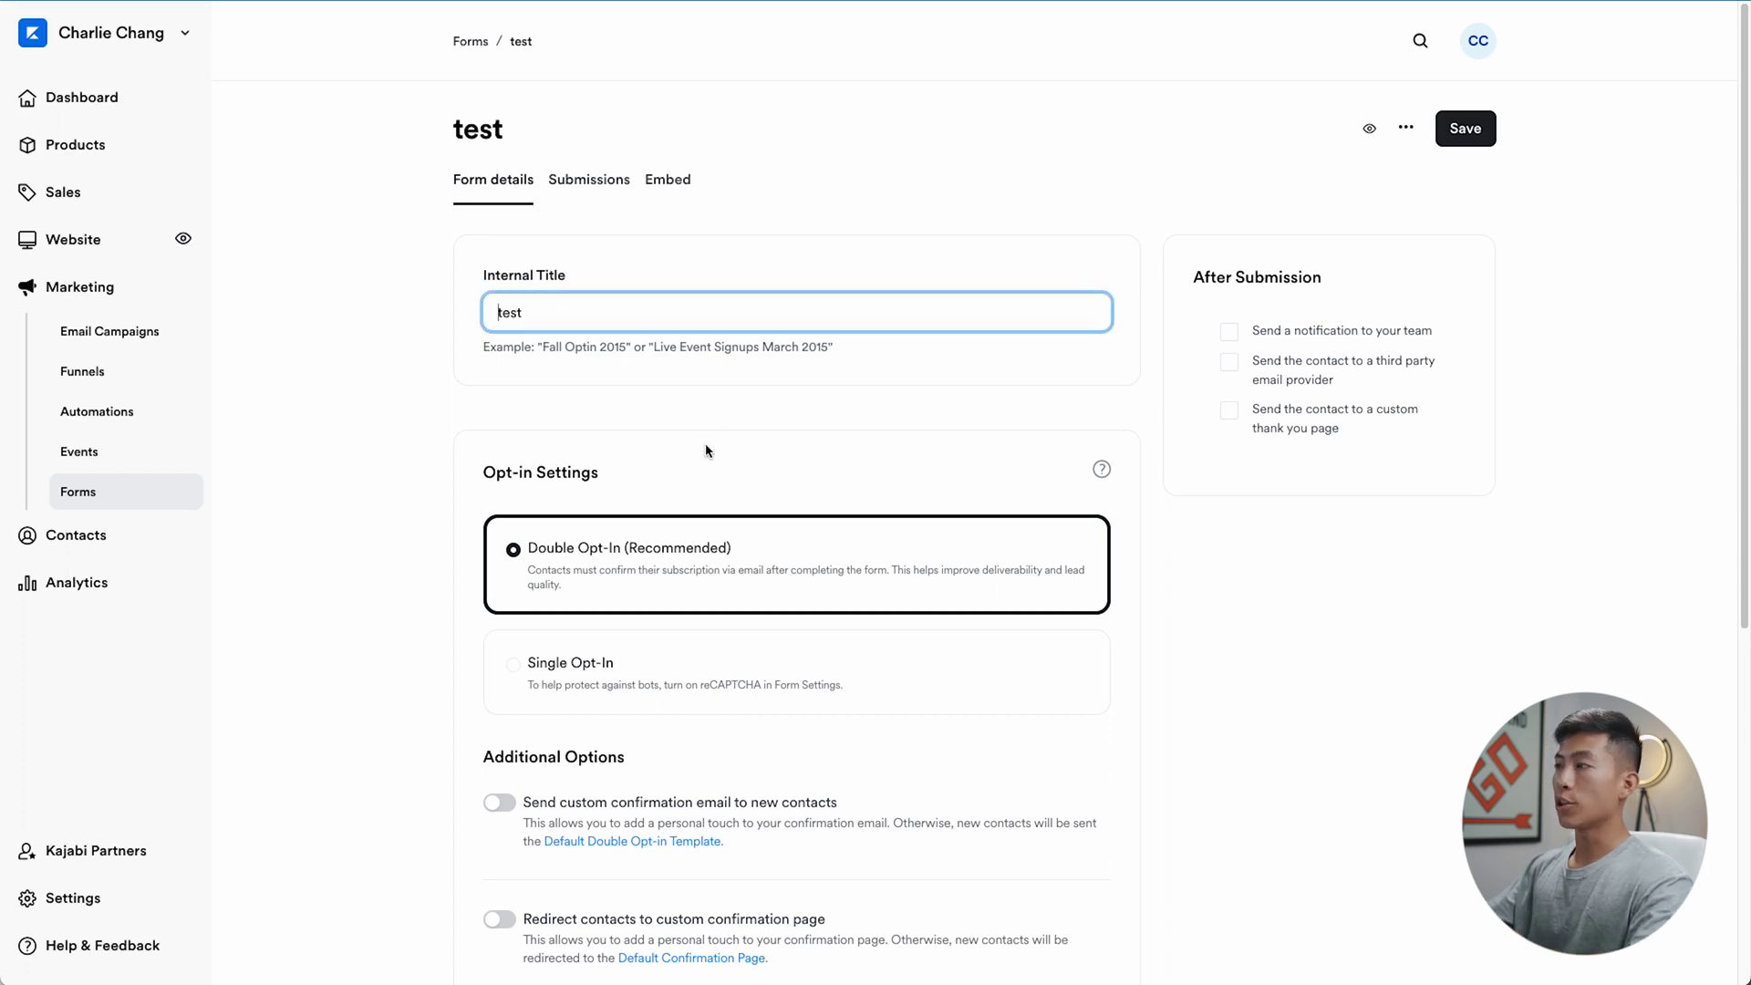
Add a new required form field titled "Phone Number" of type Phone to the test form
scroll(631, 355, down, 2)
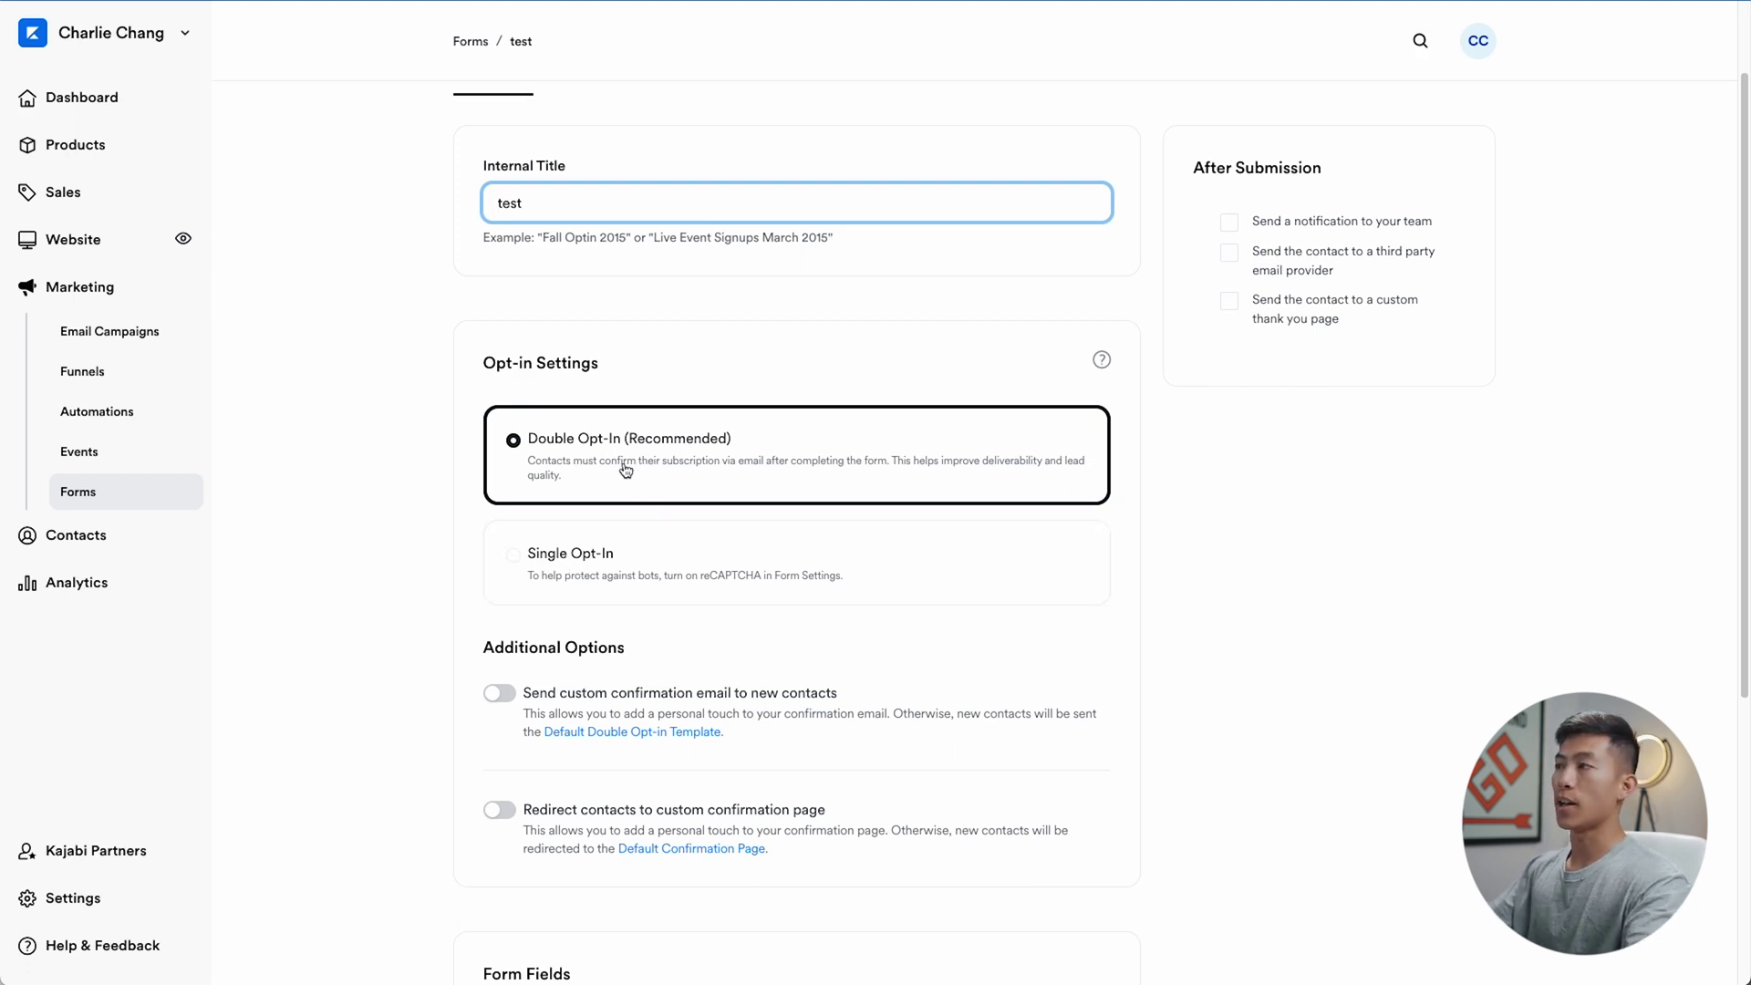
scroll(691, 485, down, 3)
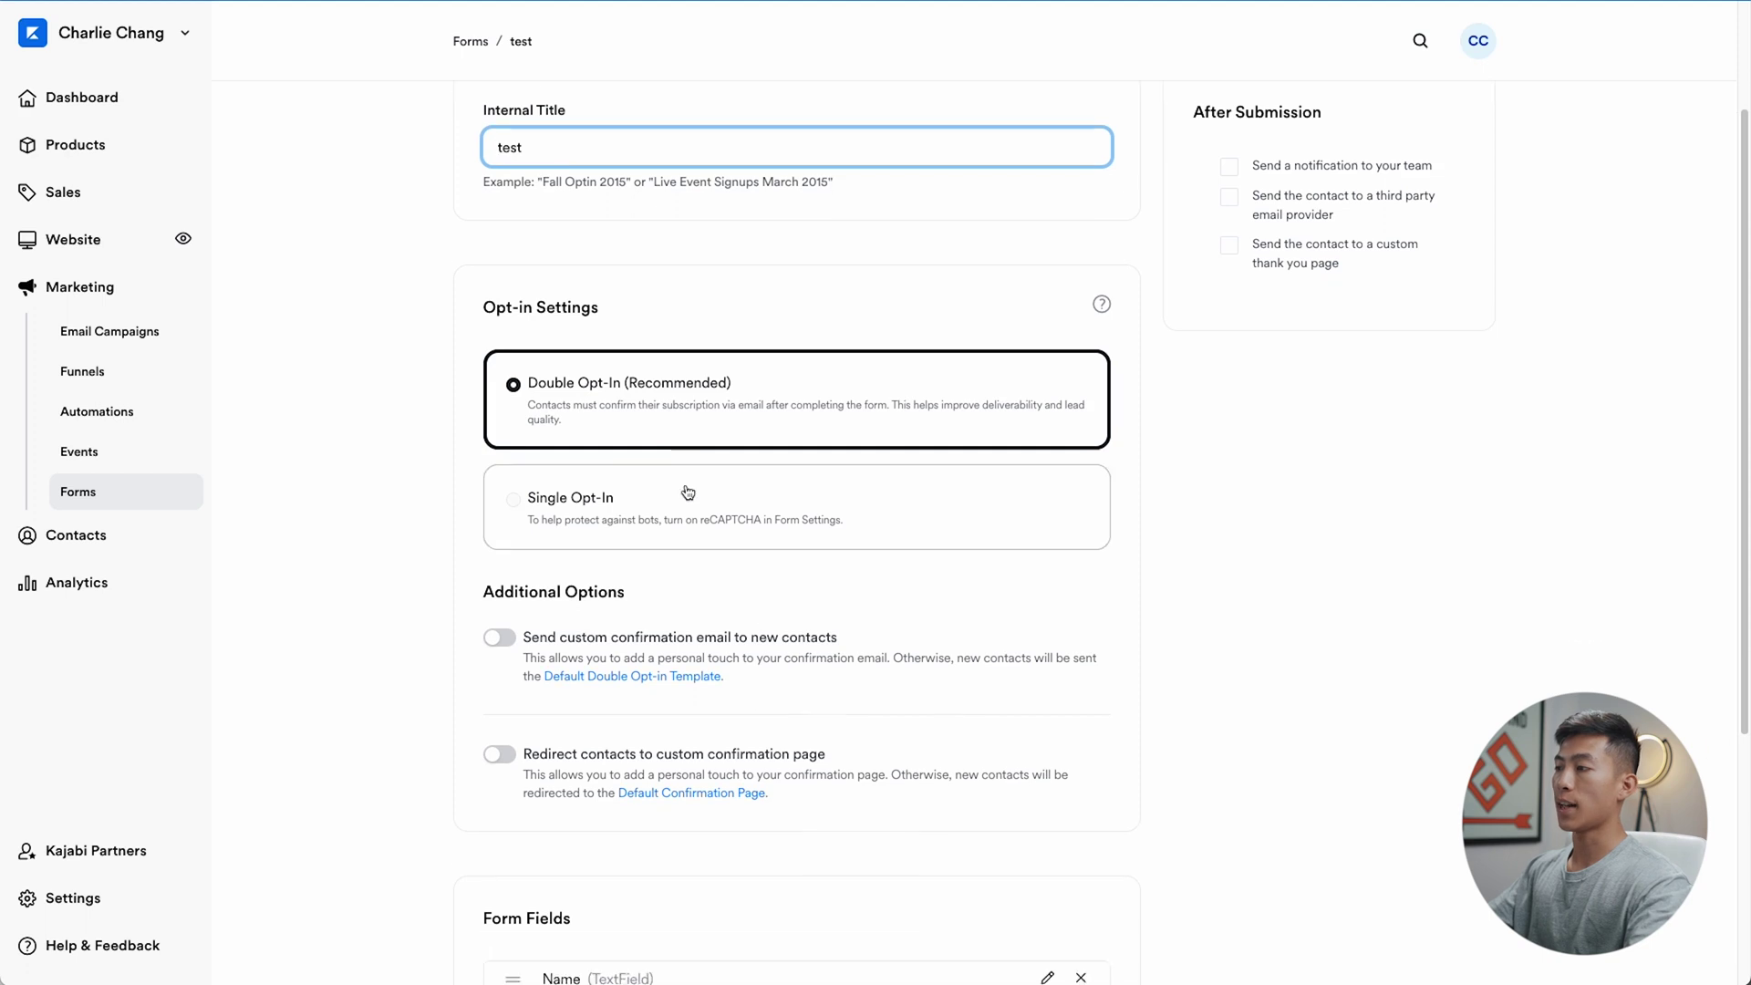
scroll(691, 483, down, 1)
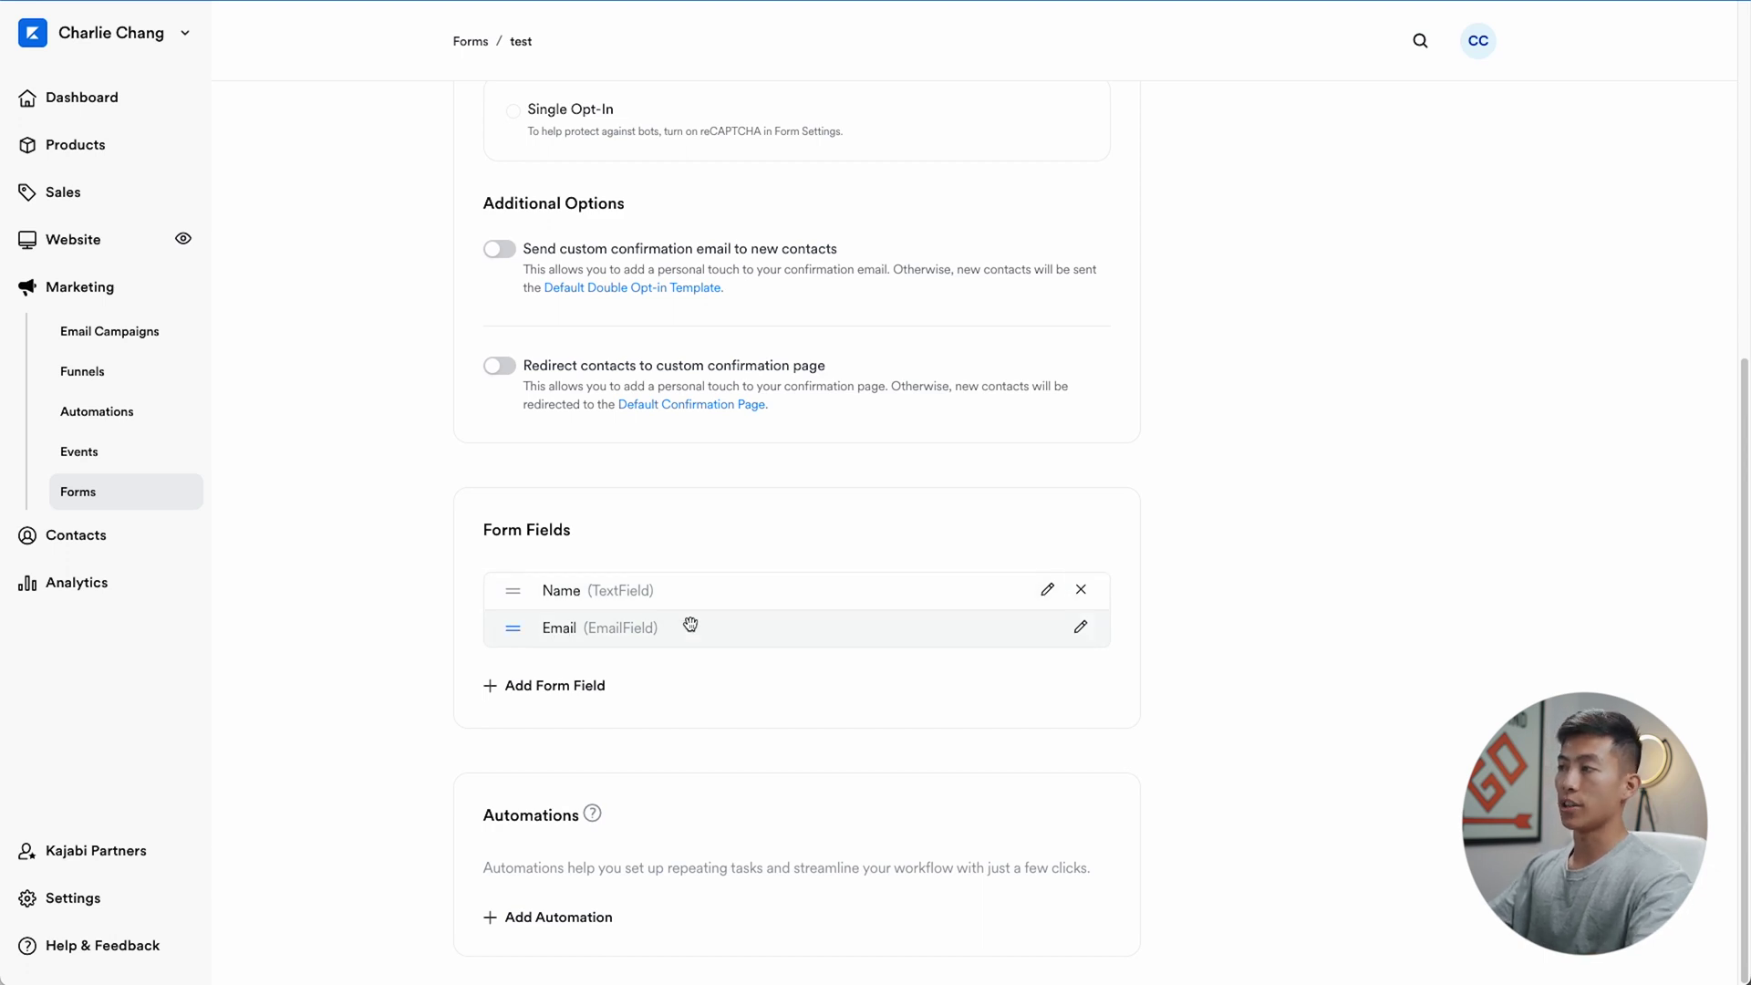
click(541, 688)
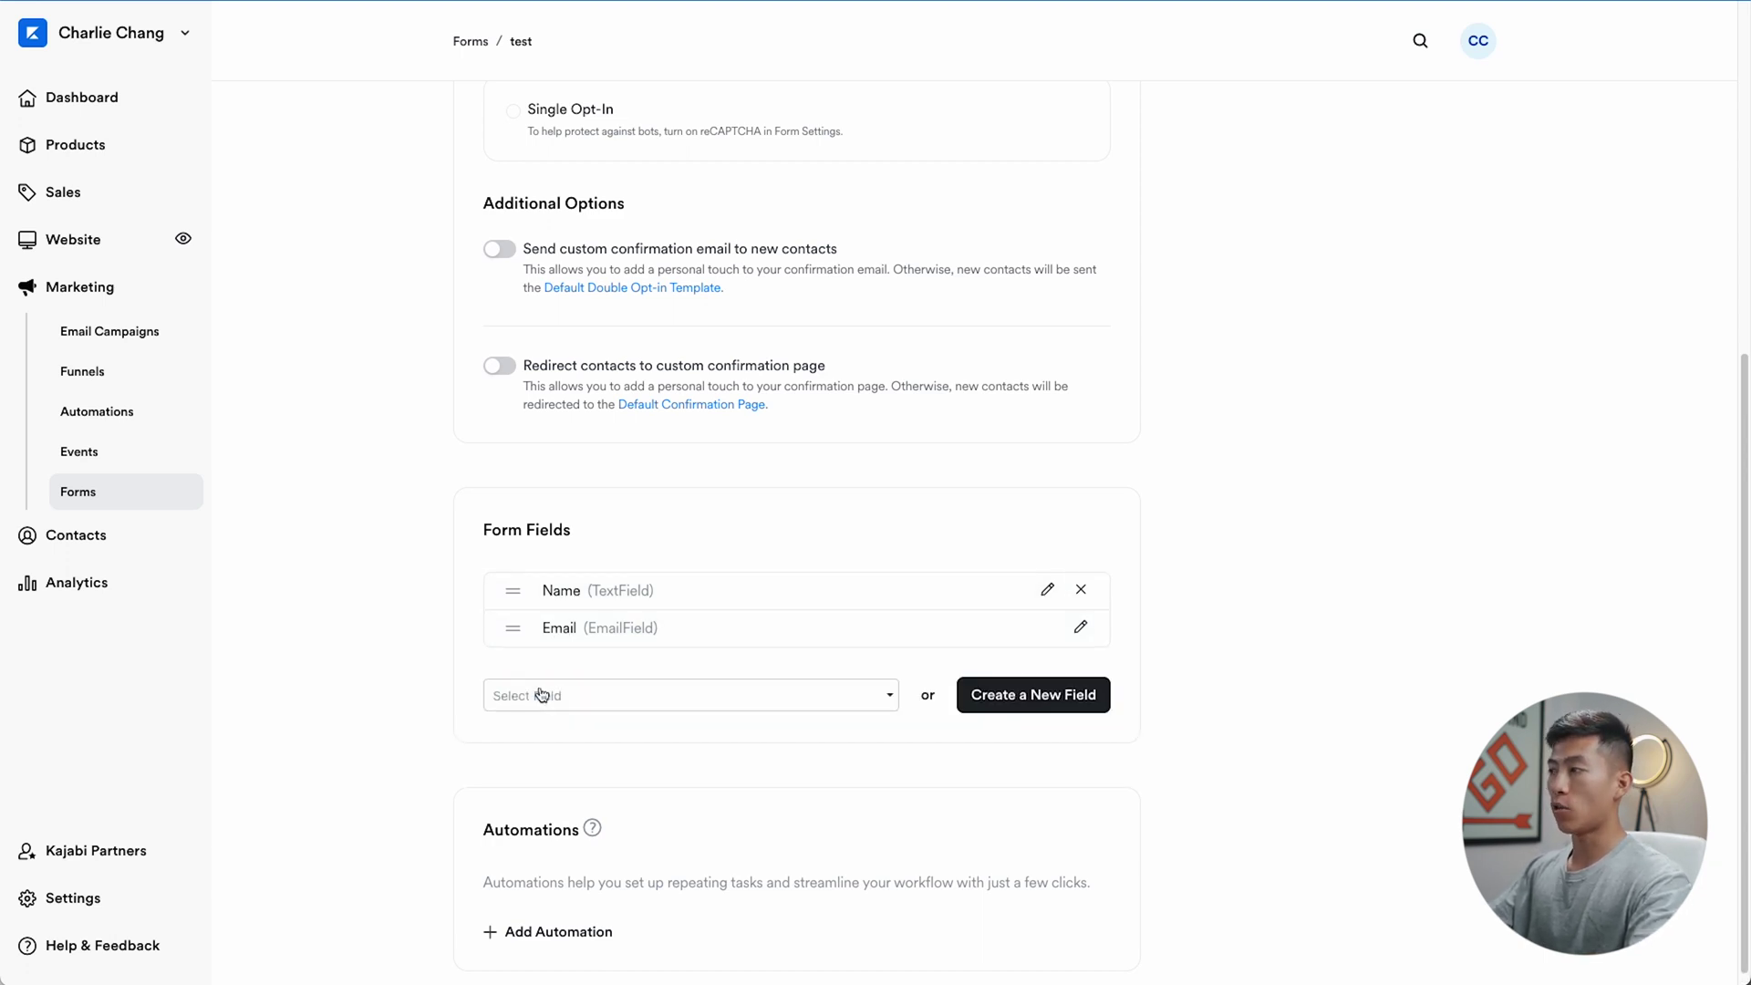
click(1010, 693)
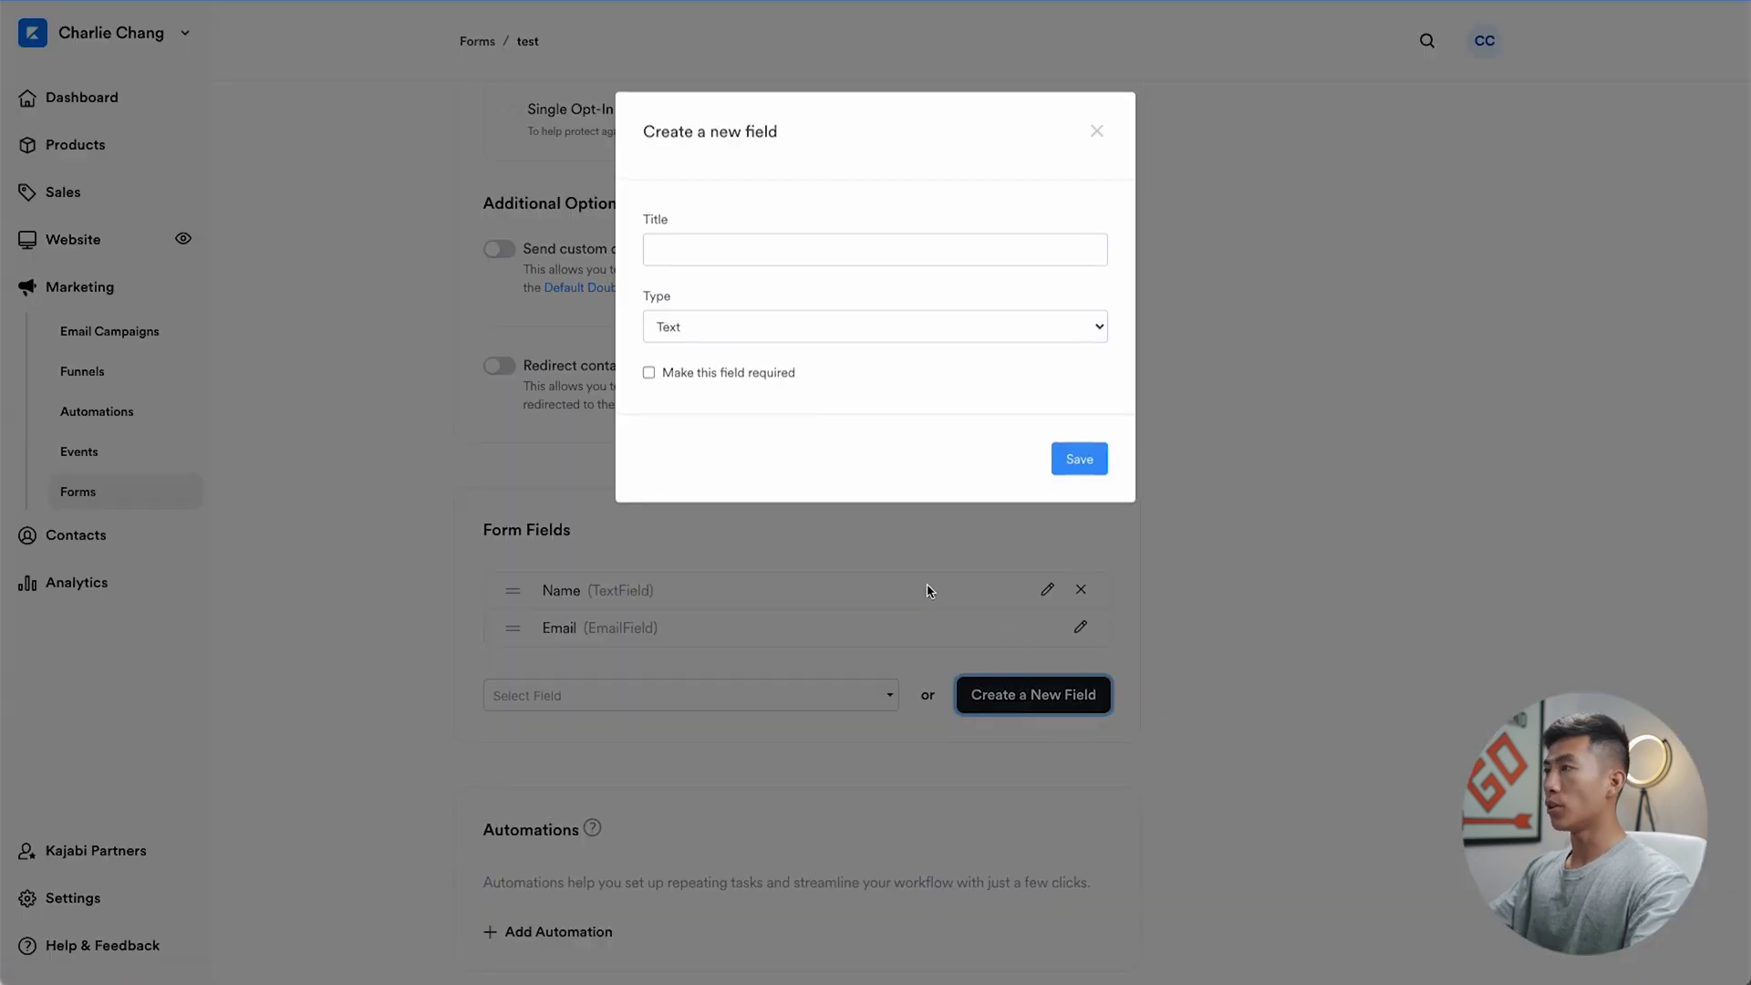
click(727, 250)
text(Phone Number)
click(730, 327)
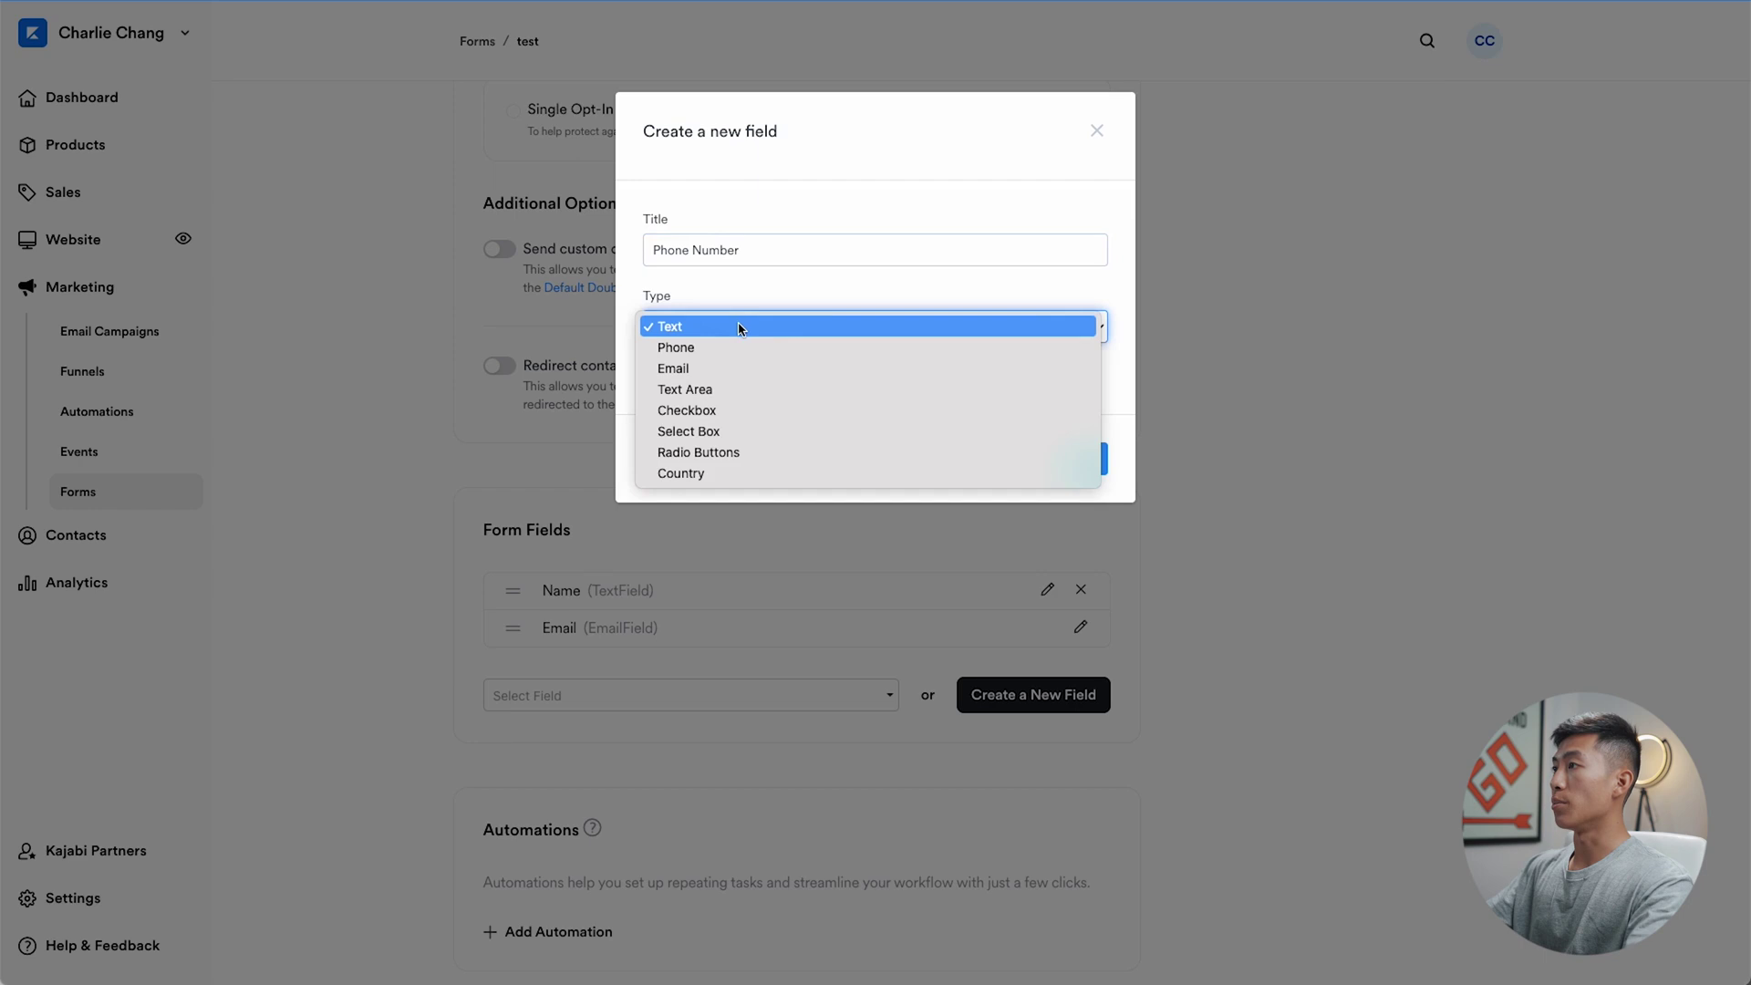
click(720, 348)
click(649, 373)
click(1076, 458)
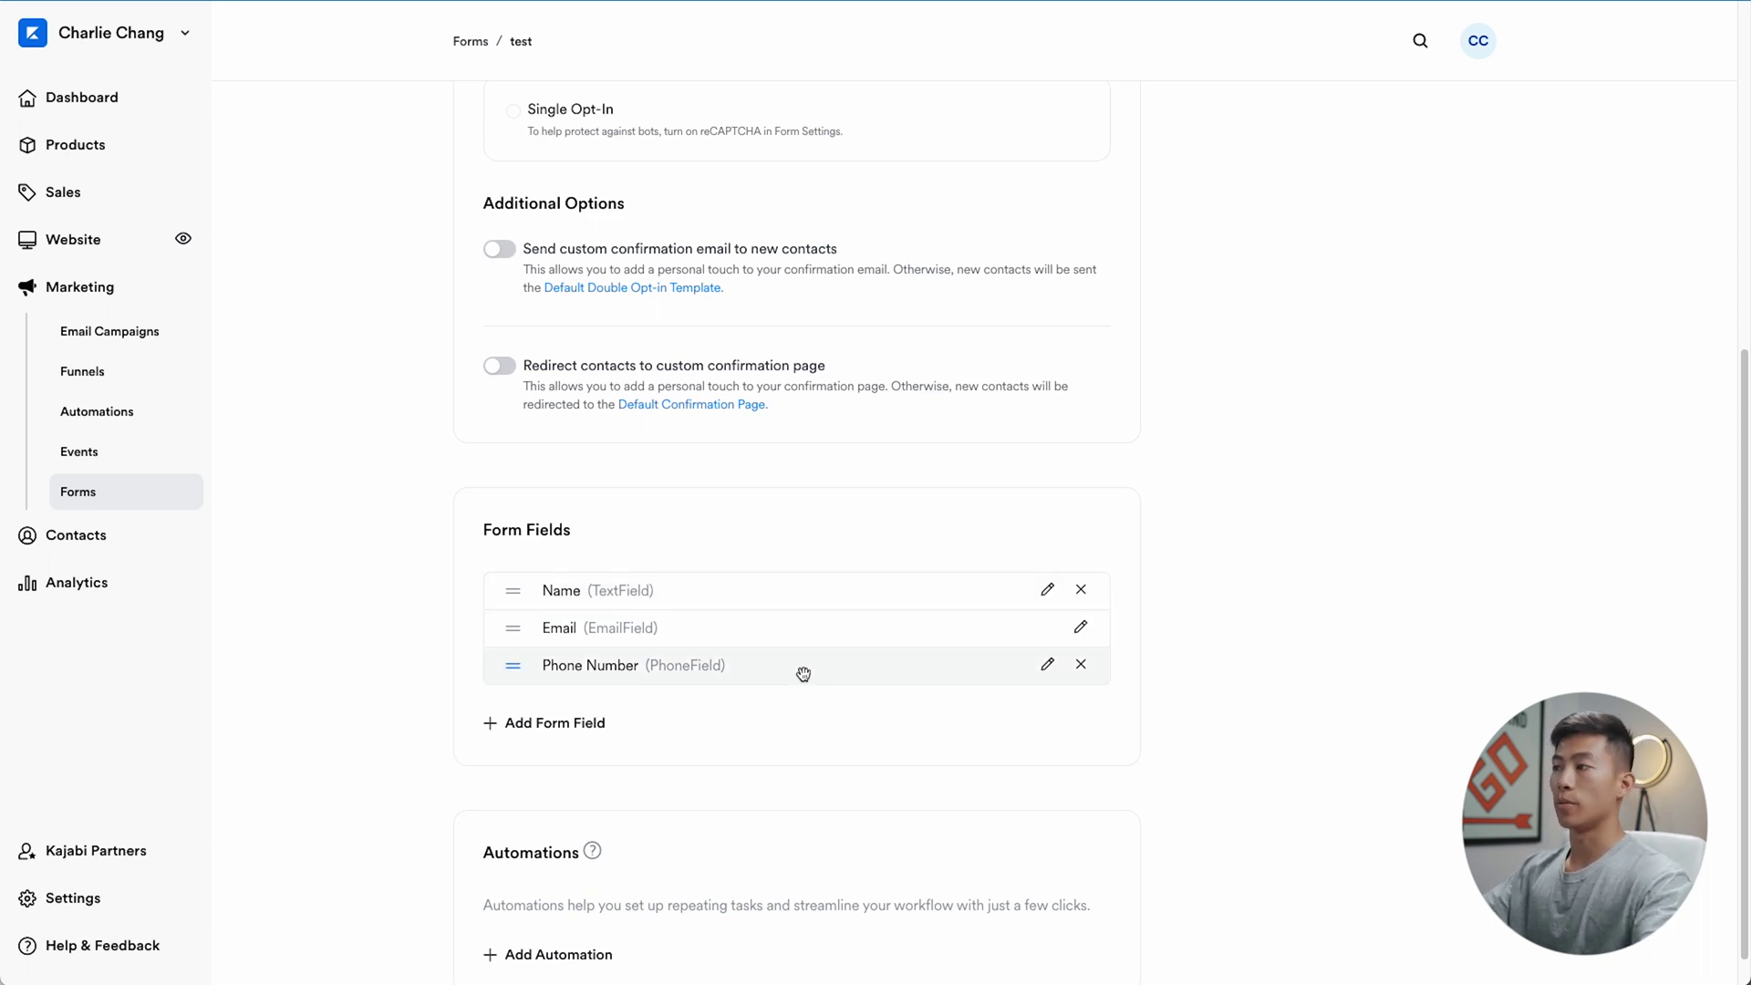
Save the test form with its updated fields
scroll(803, 674, down, 1)
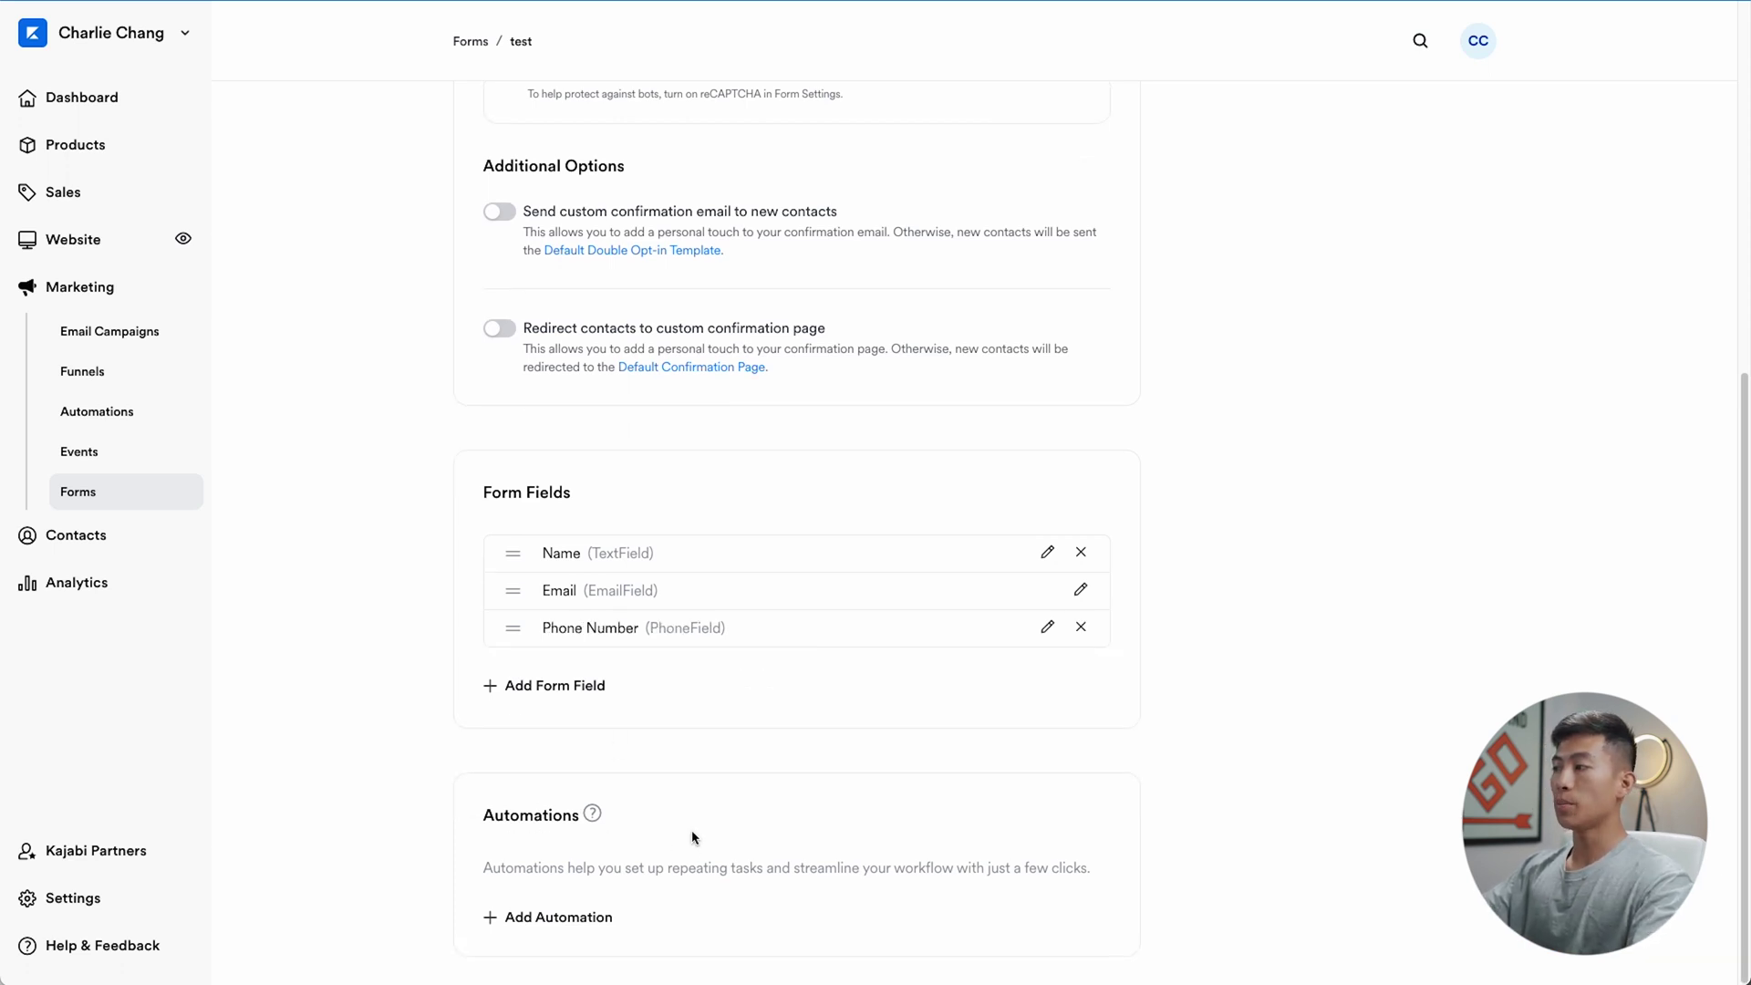
scroll(718, 837, up, 5)
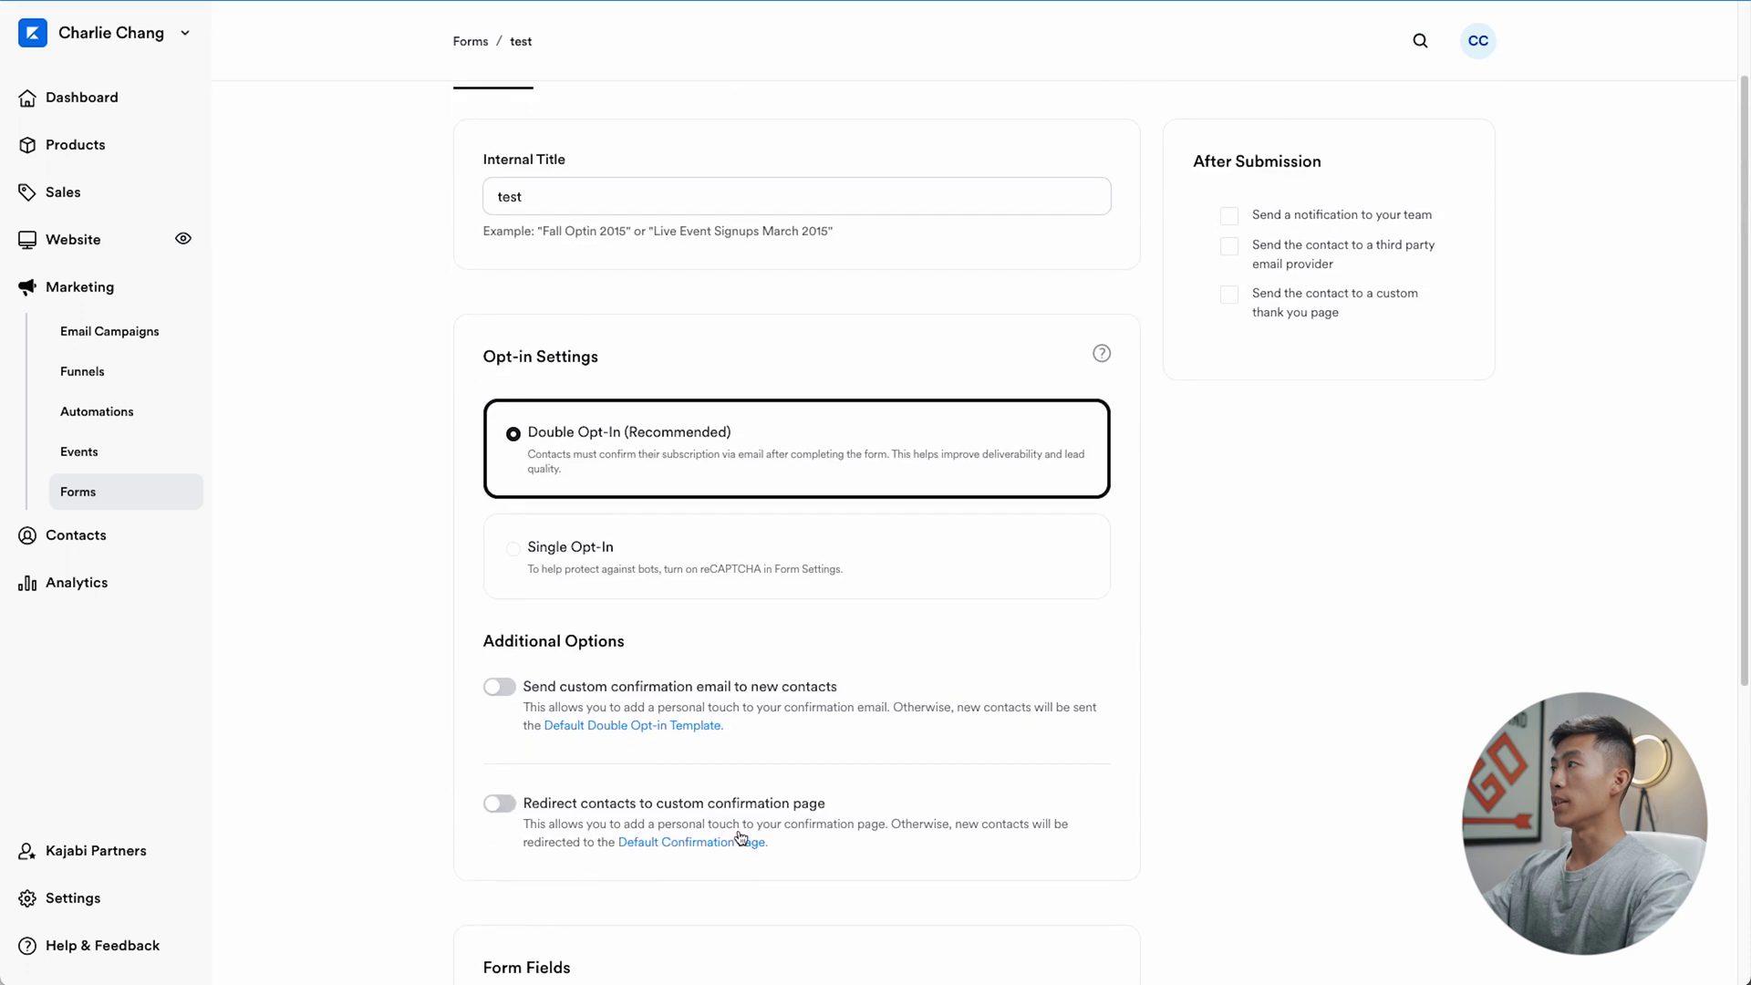
click(1464, 129)
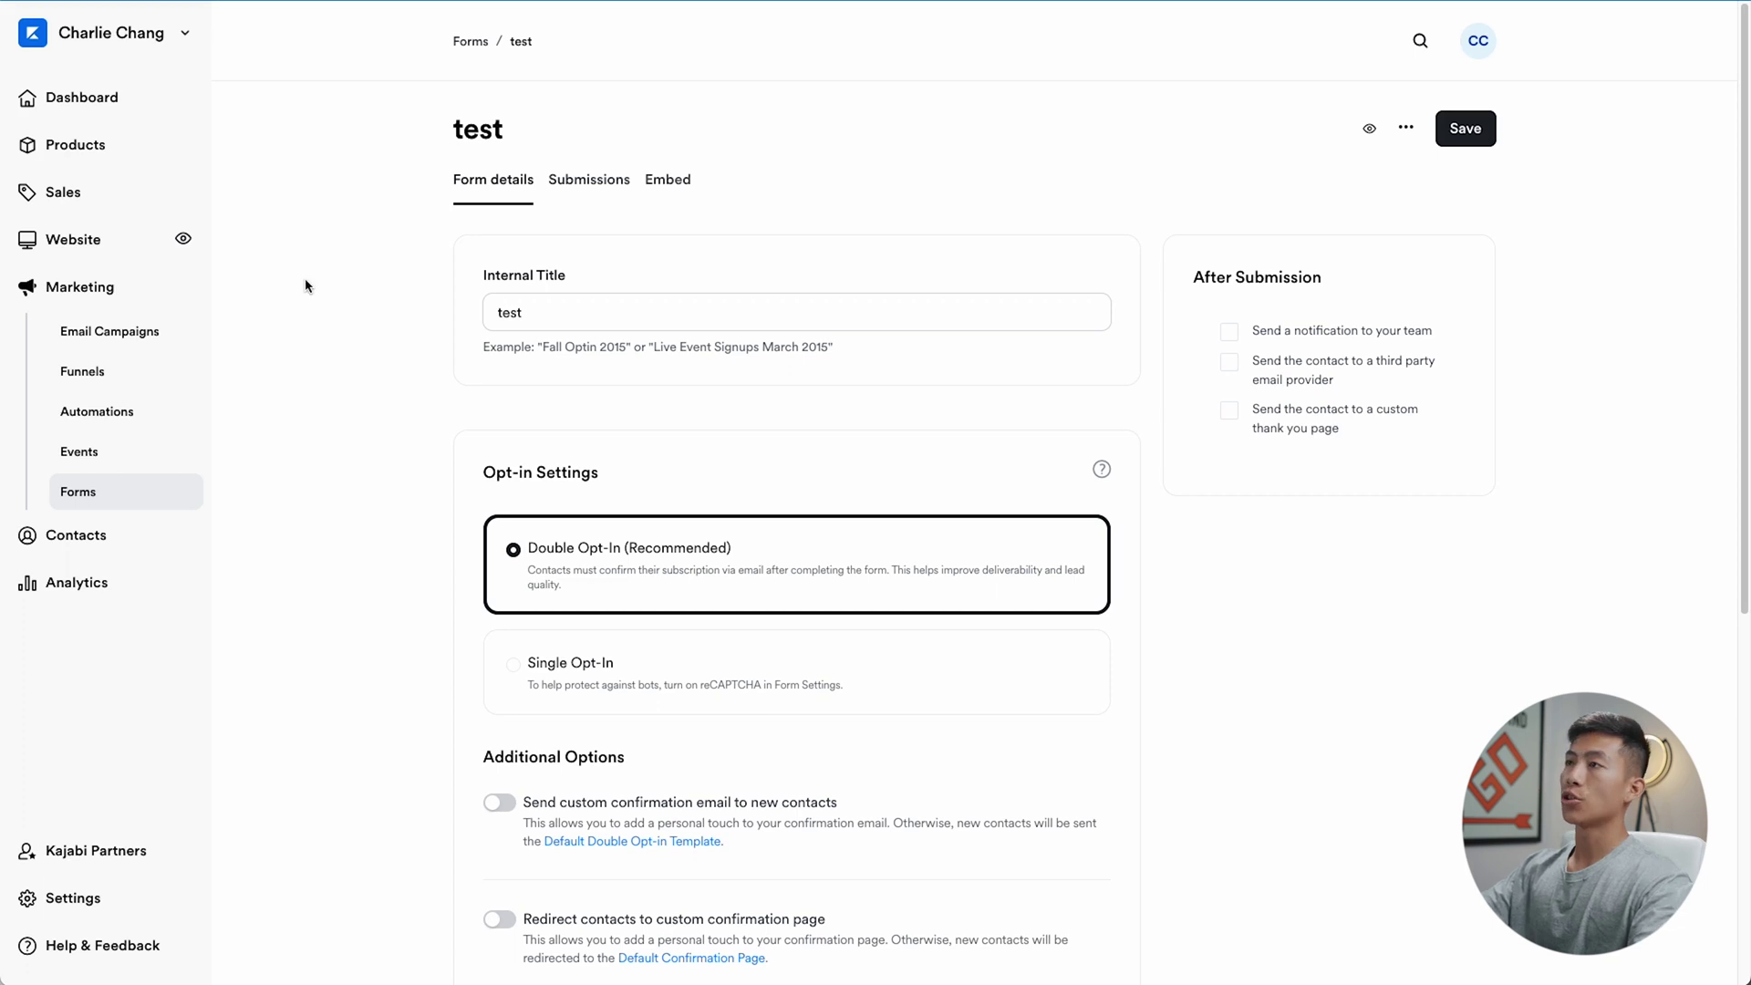
Start a new landing page among the website's pages and browse the available templates
click(94, 254)
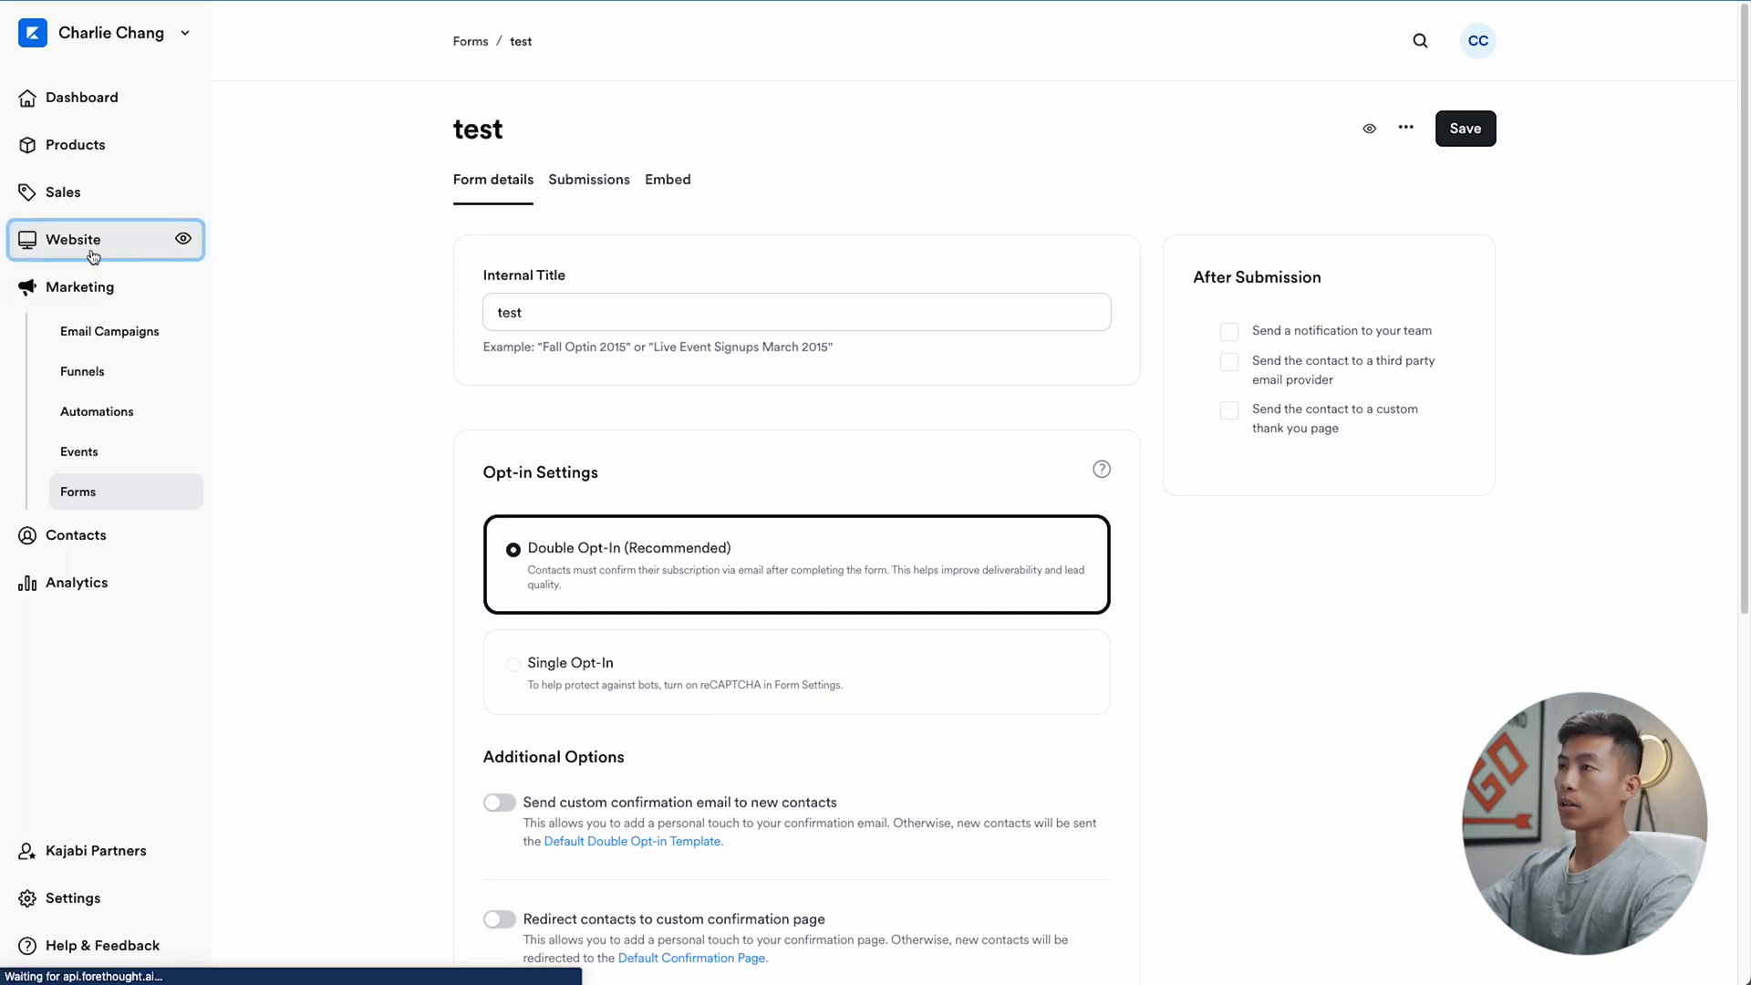
click(85, 326)
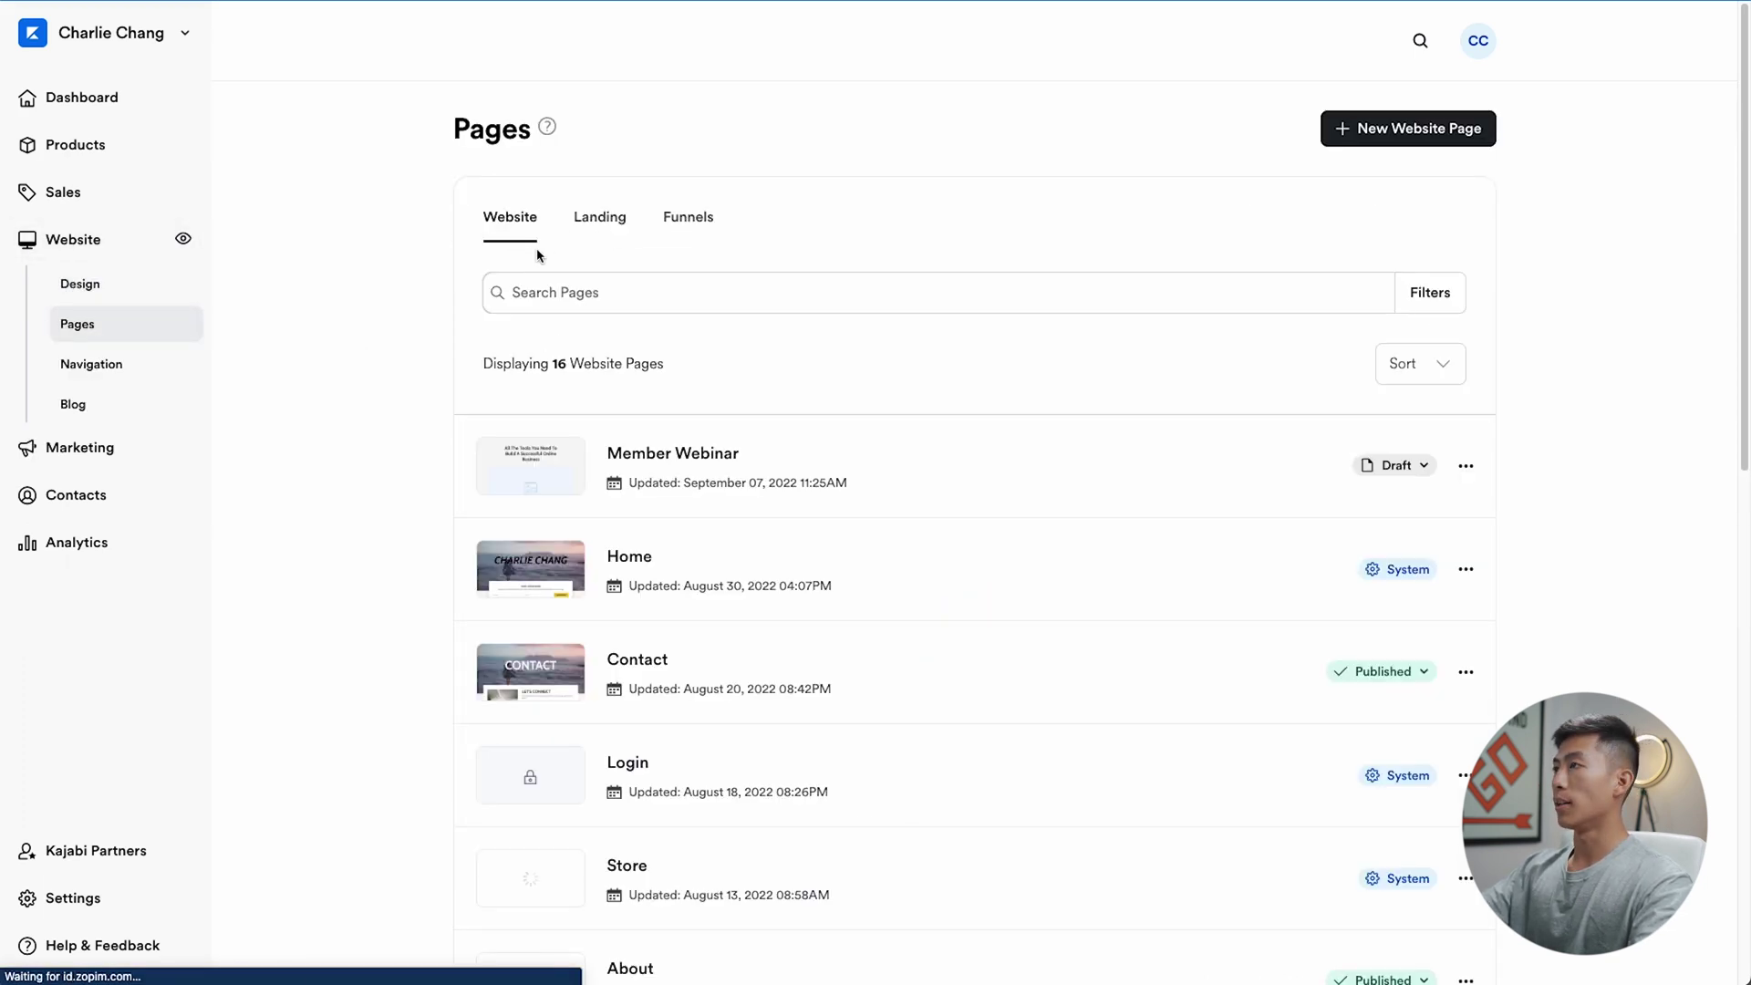
click(590, 226)
click(1466, 148)
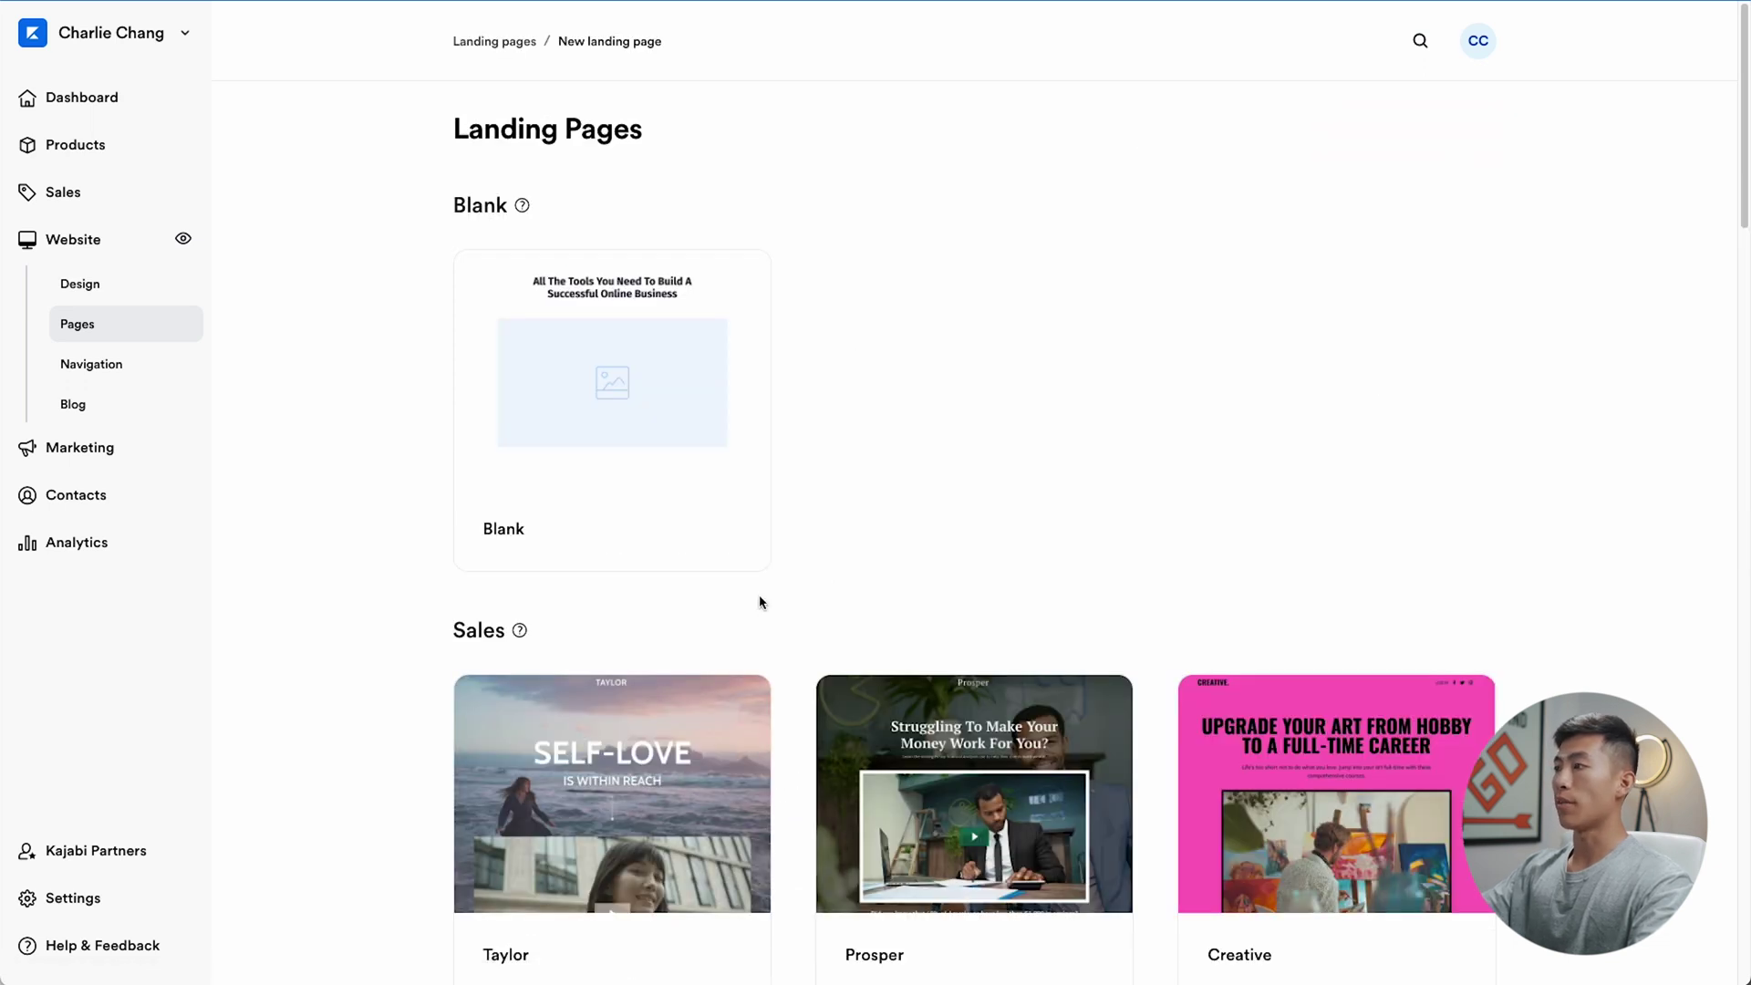
scroll(785, 614, down, 5)
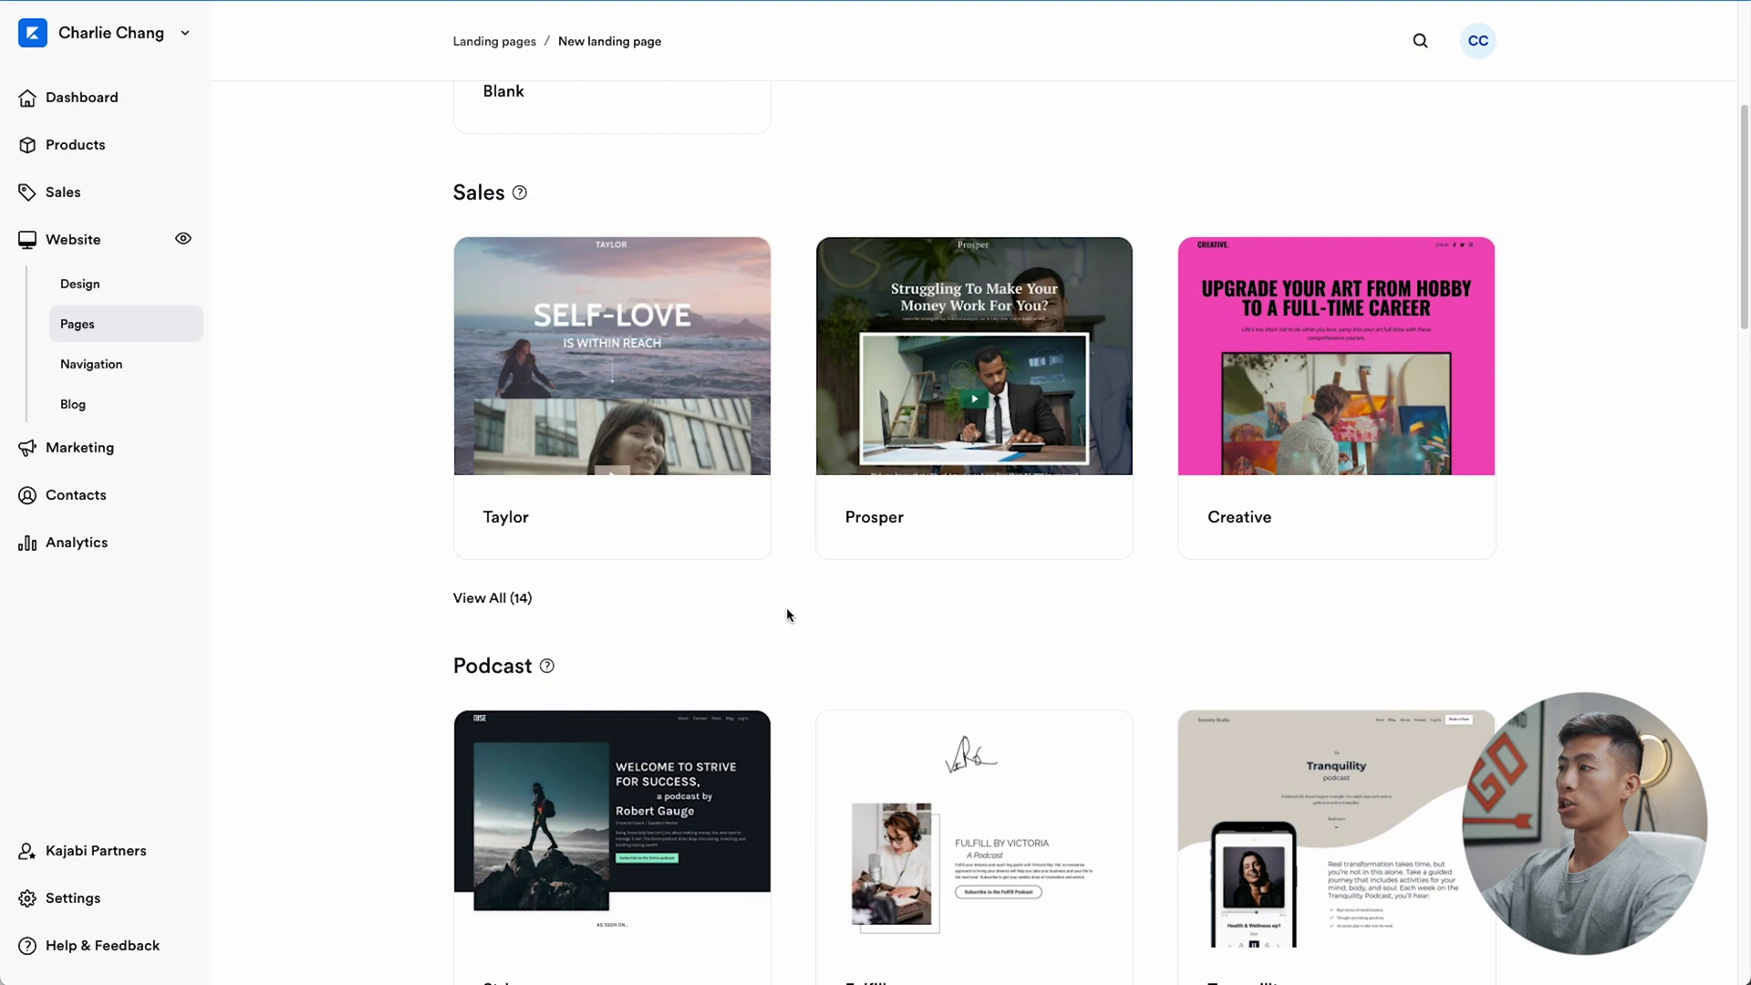
scroll(789, 615, down, 3)
scroll(789, 616, up, 8)
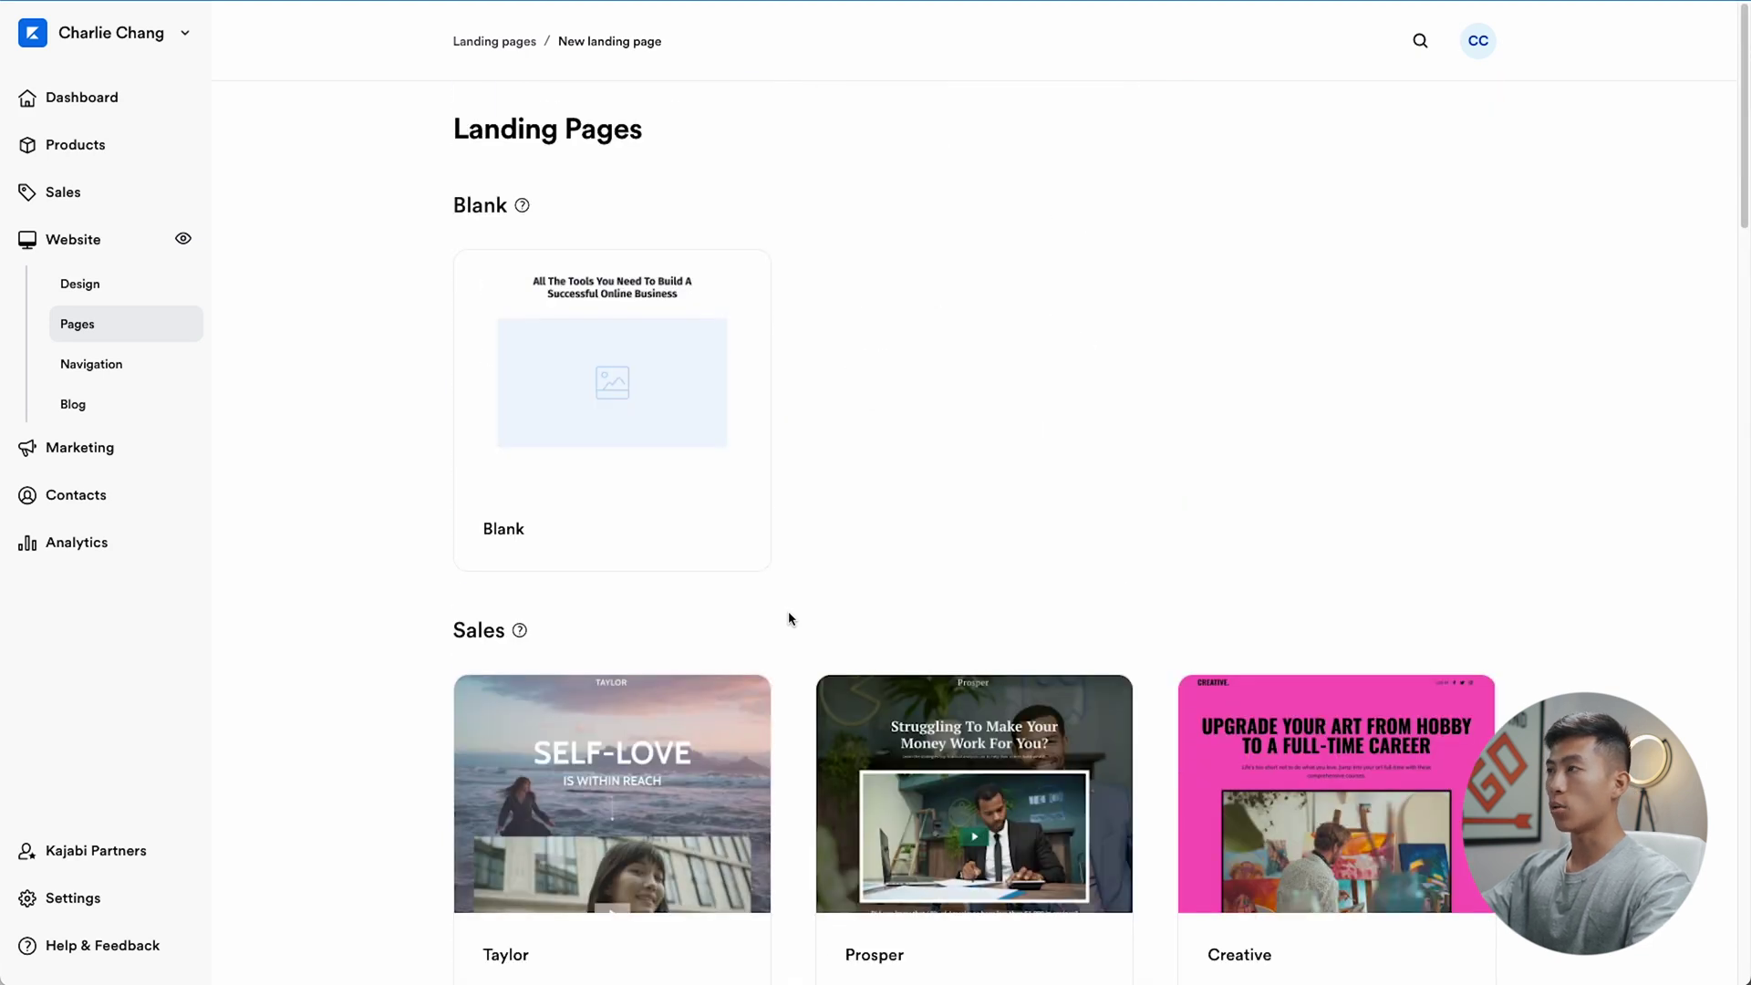
Create a landing page from the Blank template with the title "test webinar"
click(623, 437)
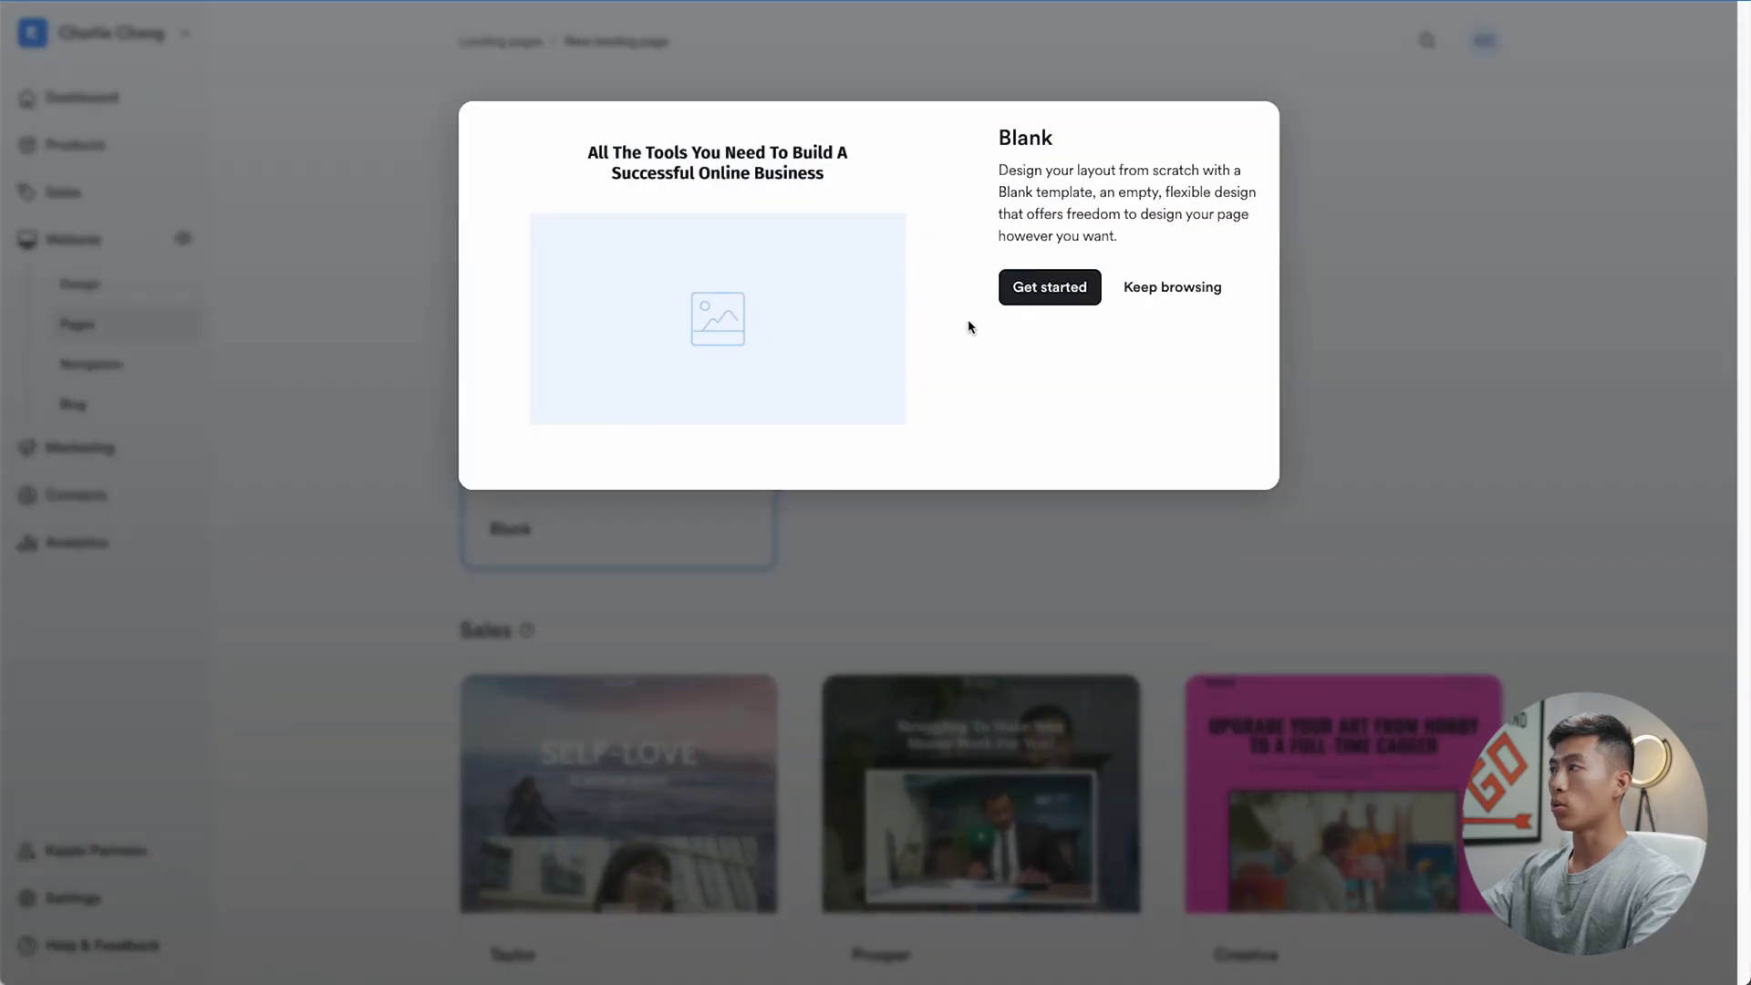
click(1045, 296)
click(1054, 324)
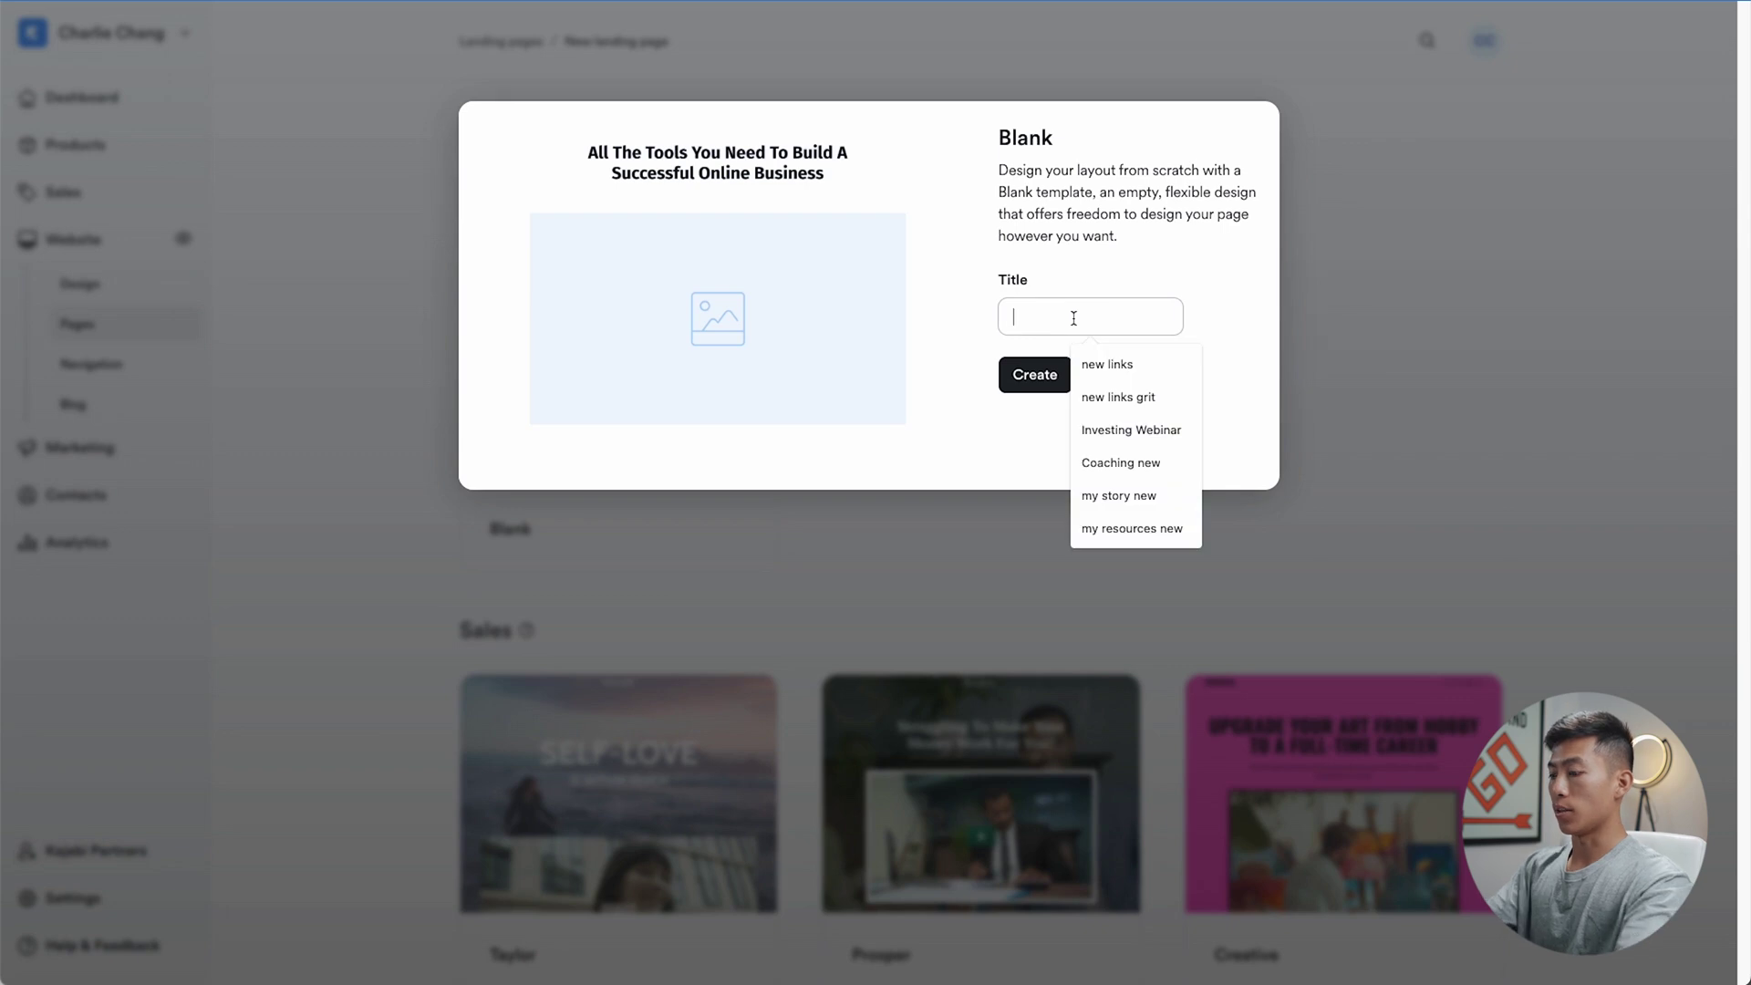
text(test webin)
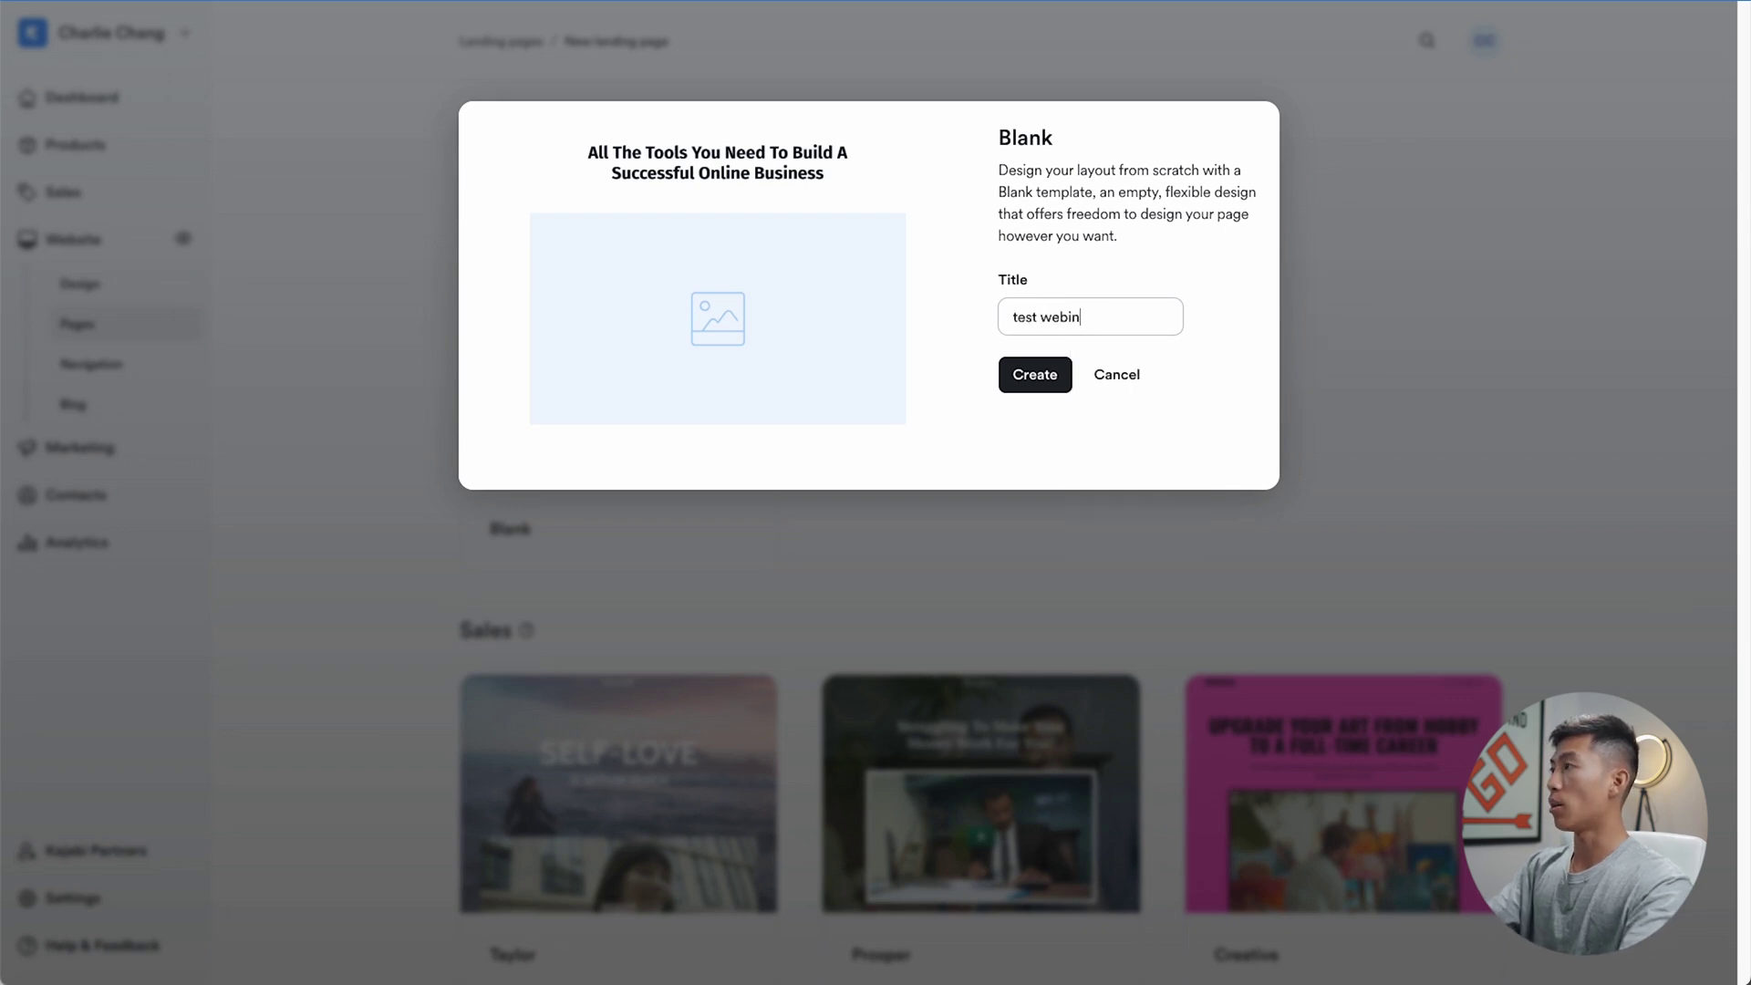
text(ar)
click(1031, 378)
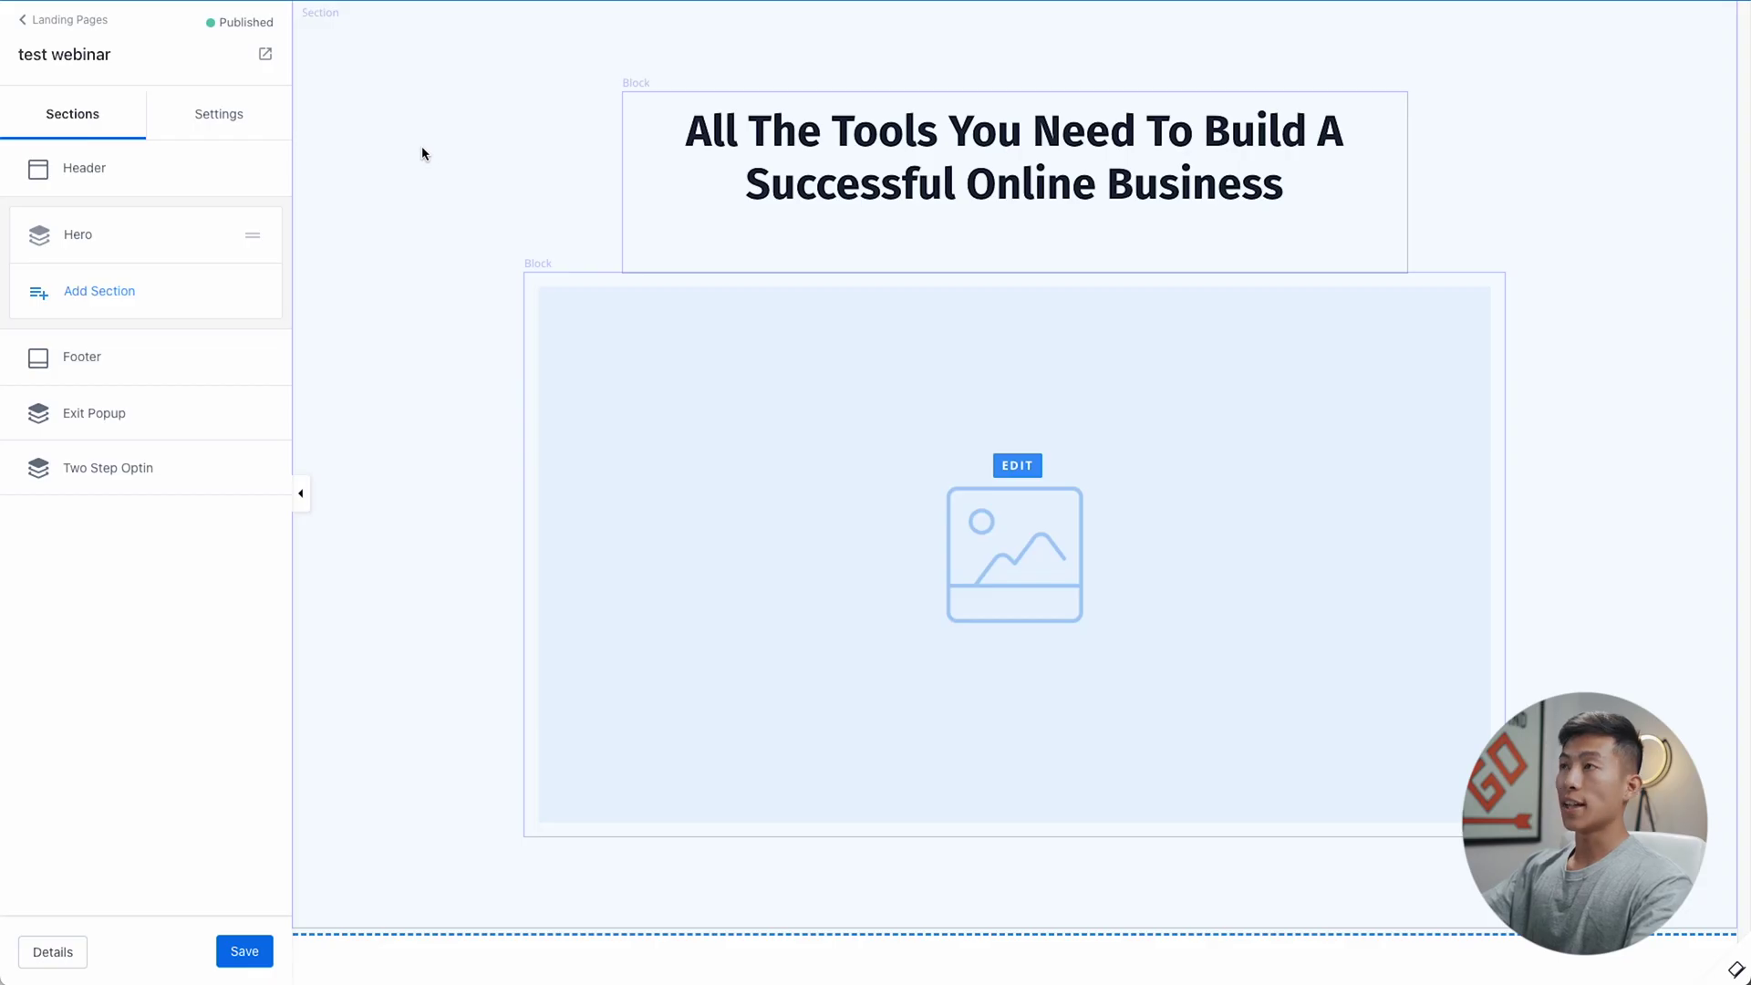
Replace the hero section's heading text with "Register For This Webinar"
click(1017, 184)
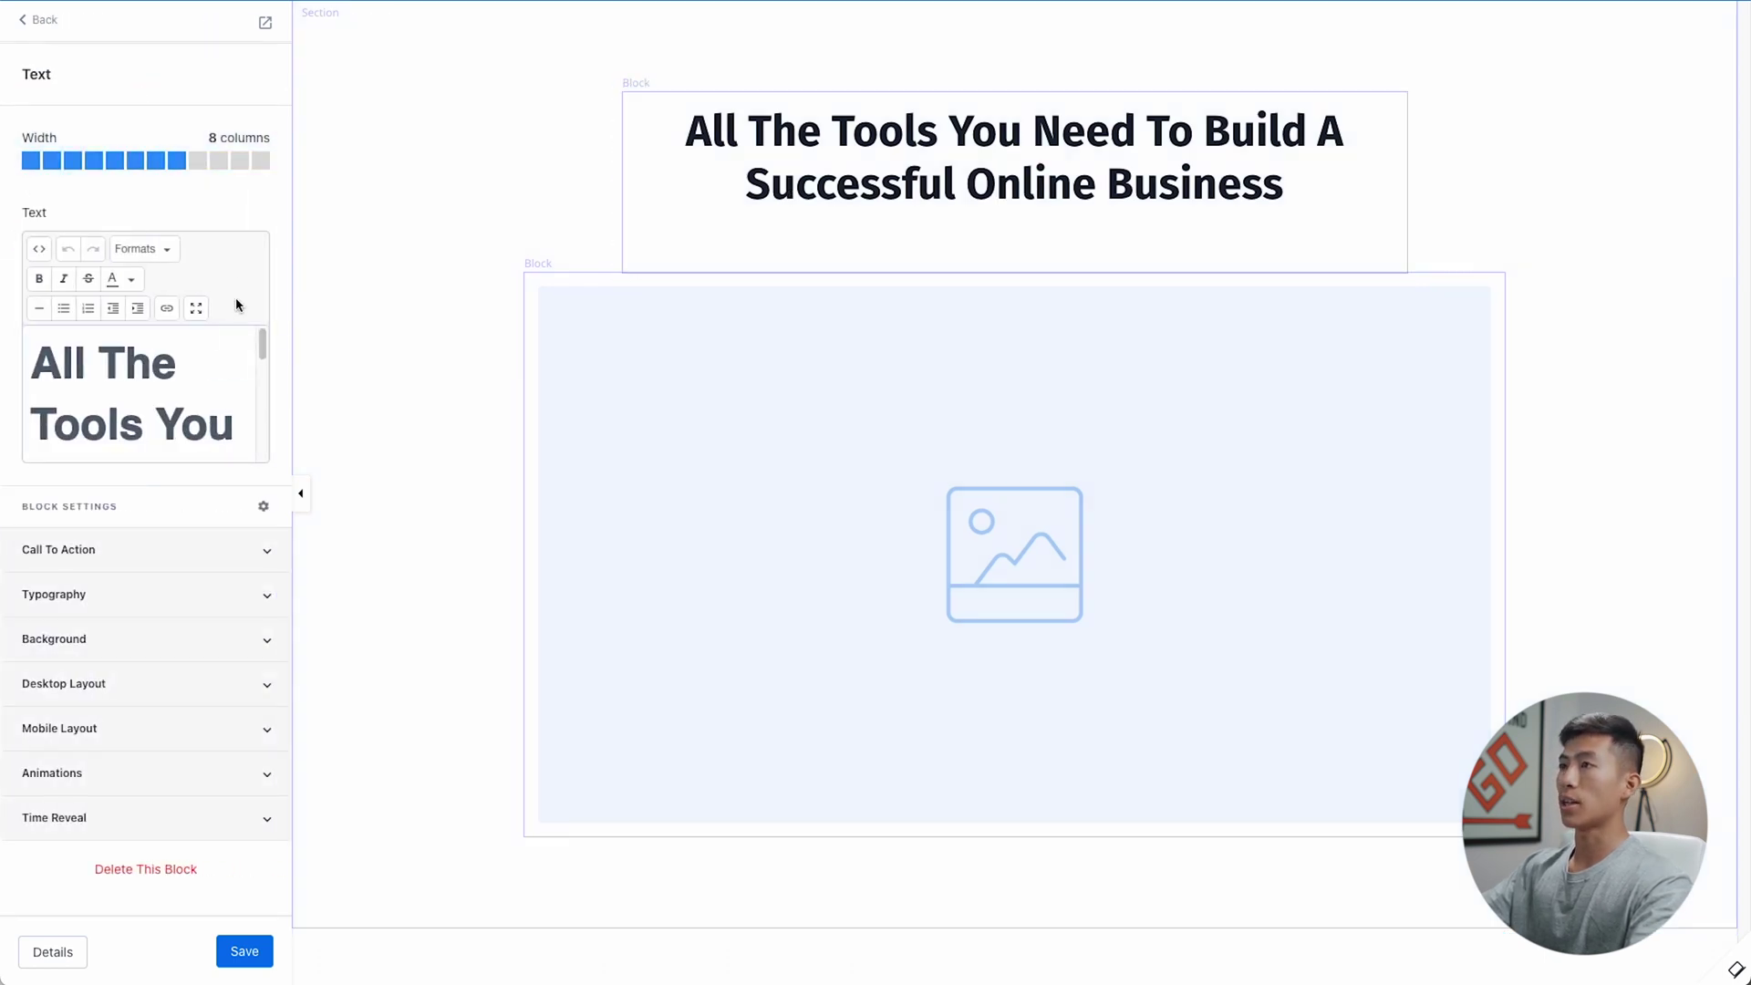
triple_click(145, 369)
text(Register)
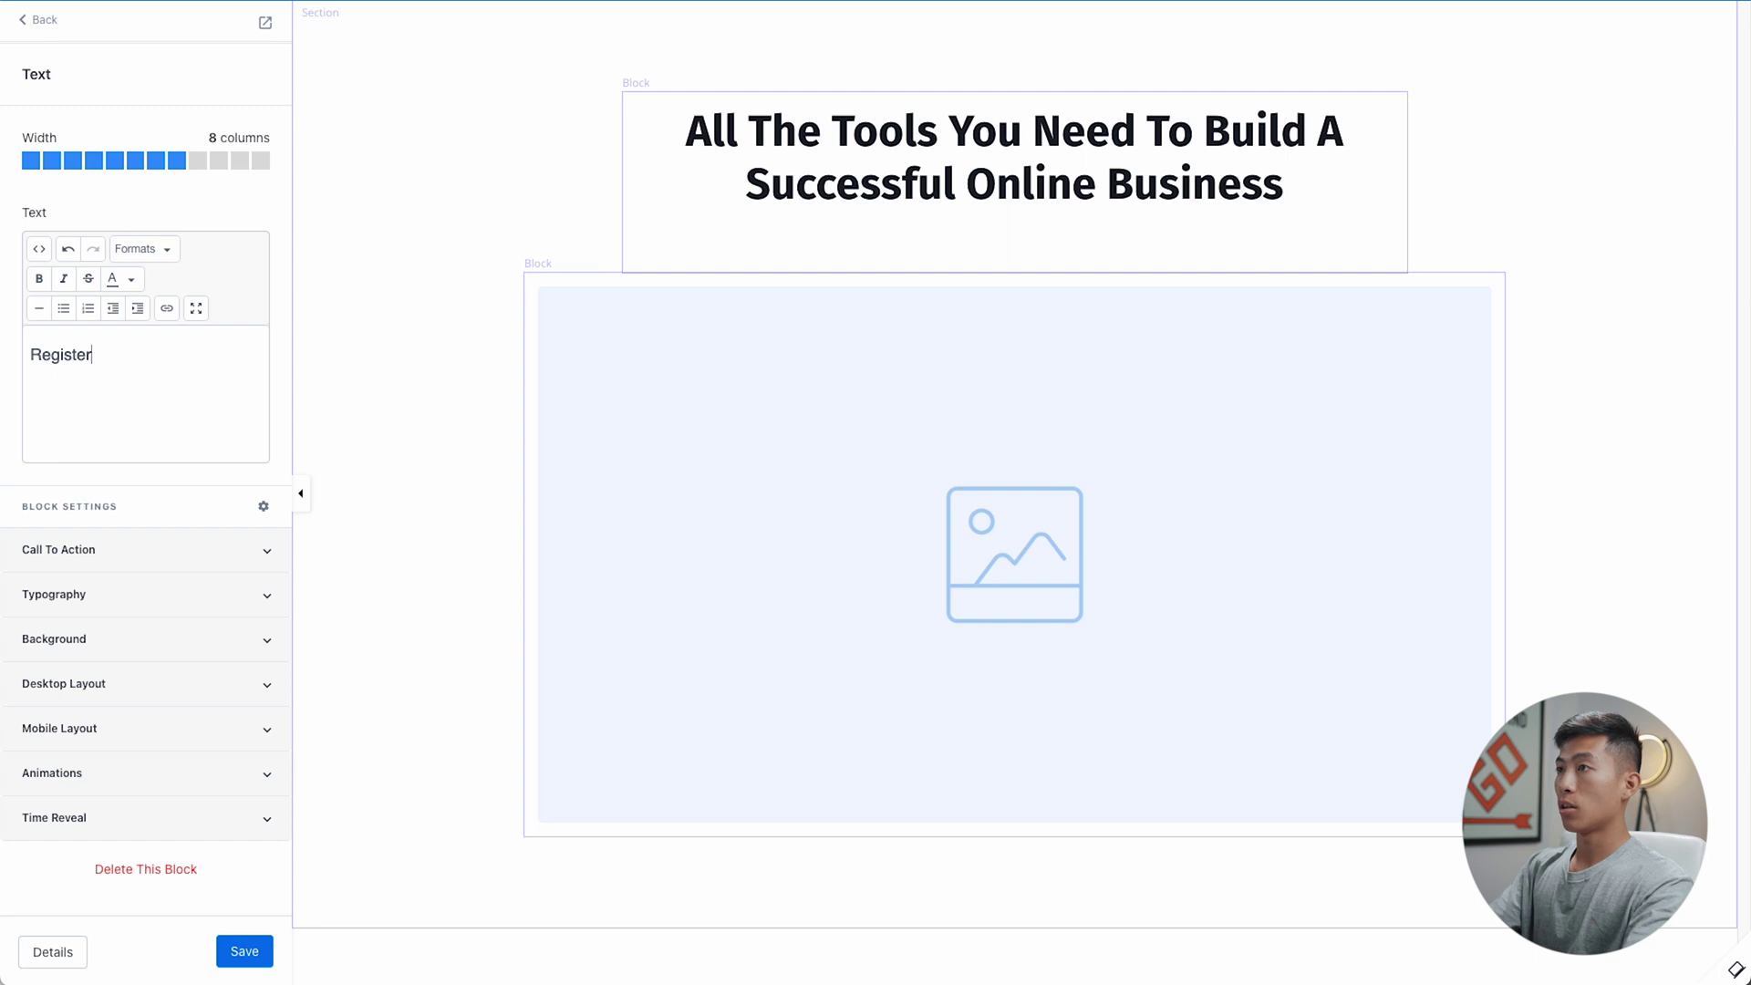
text( For This Webinar)
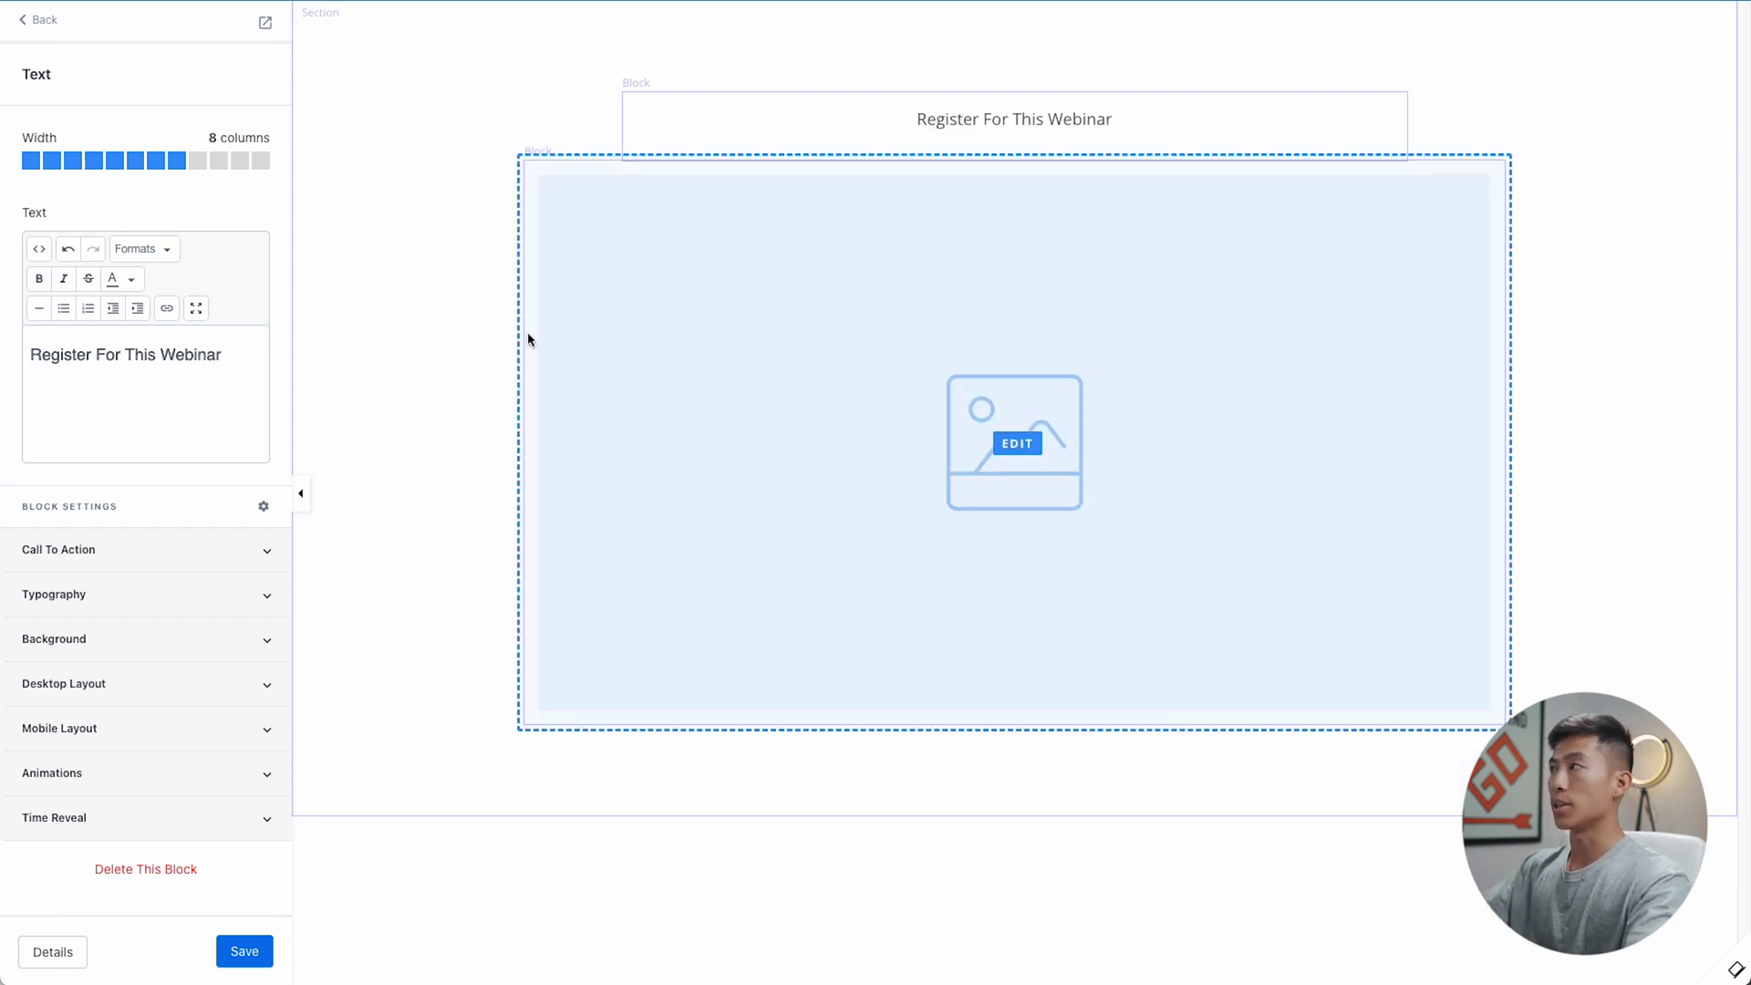
Delete the image block from the hero section
click(675, 360)
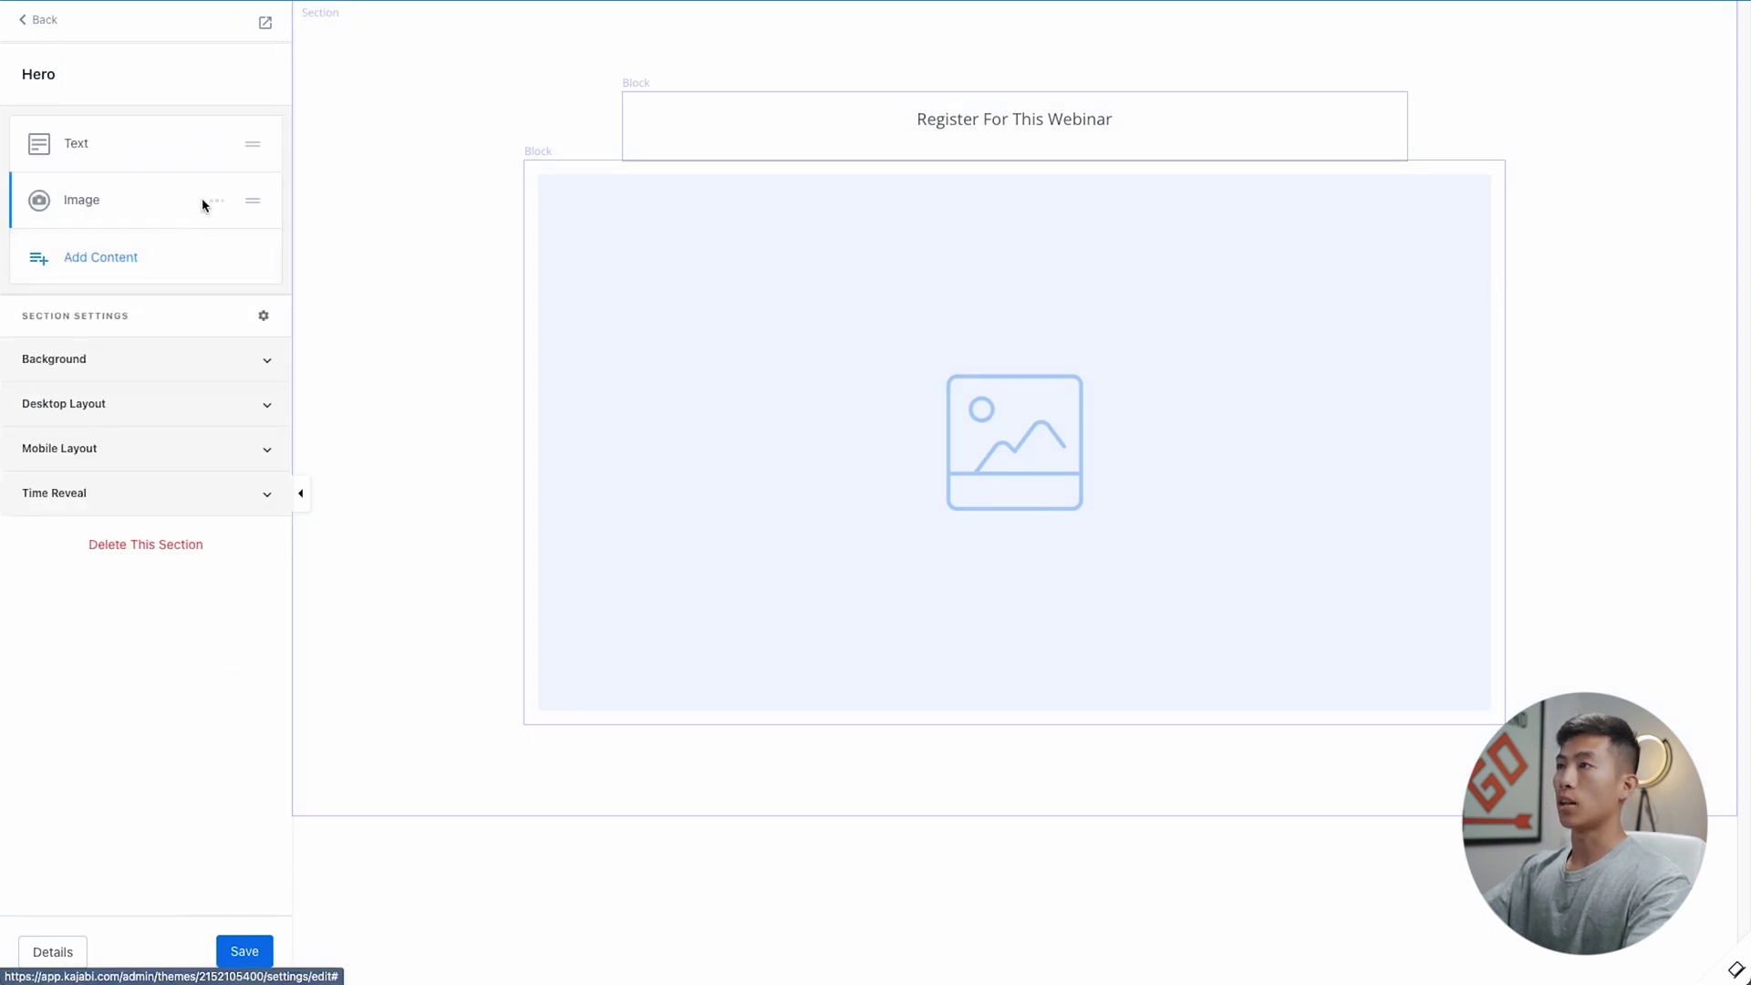
click(216, 201)
click(127, 339)
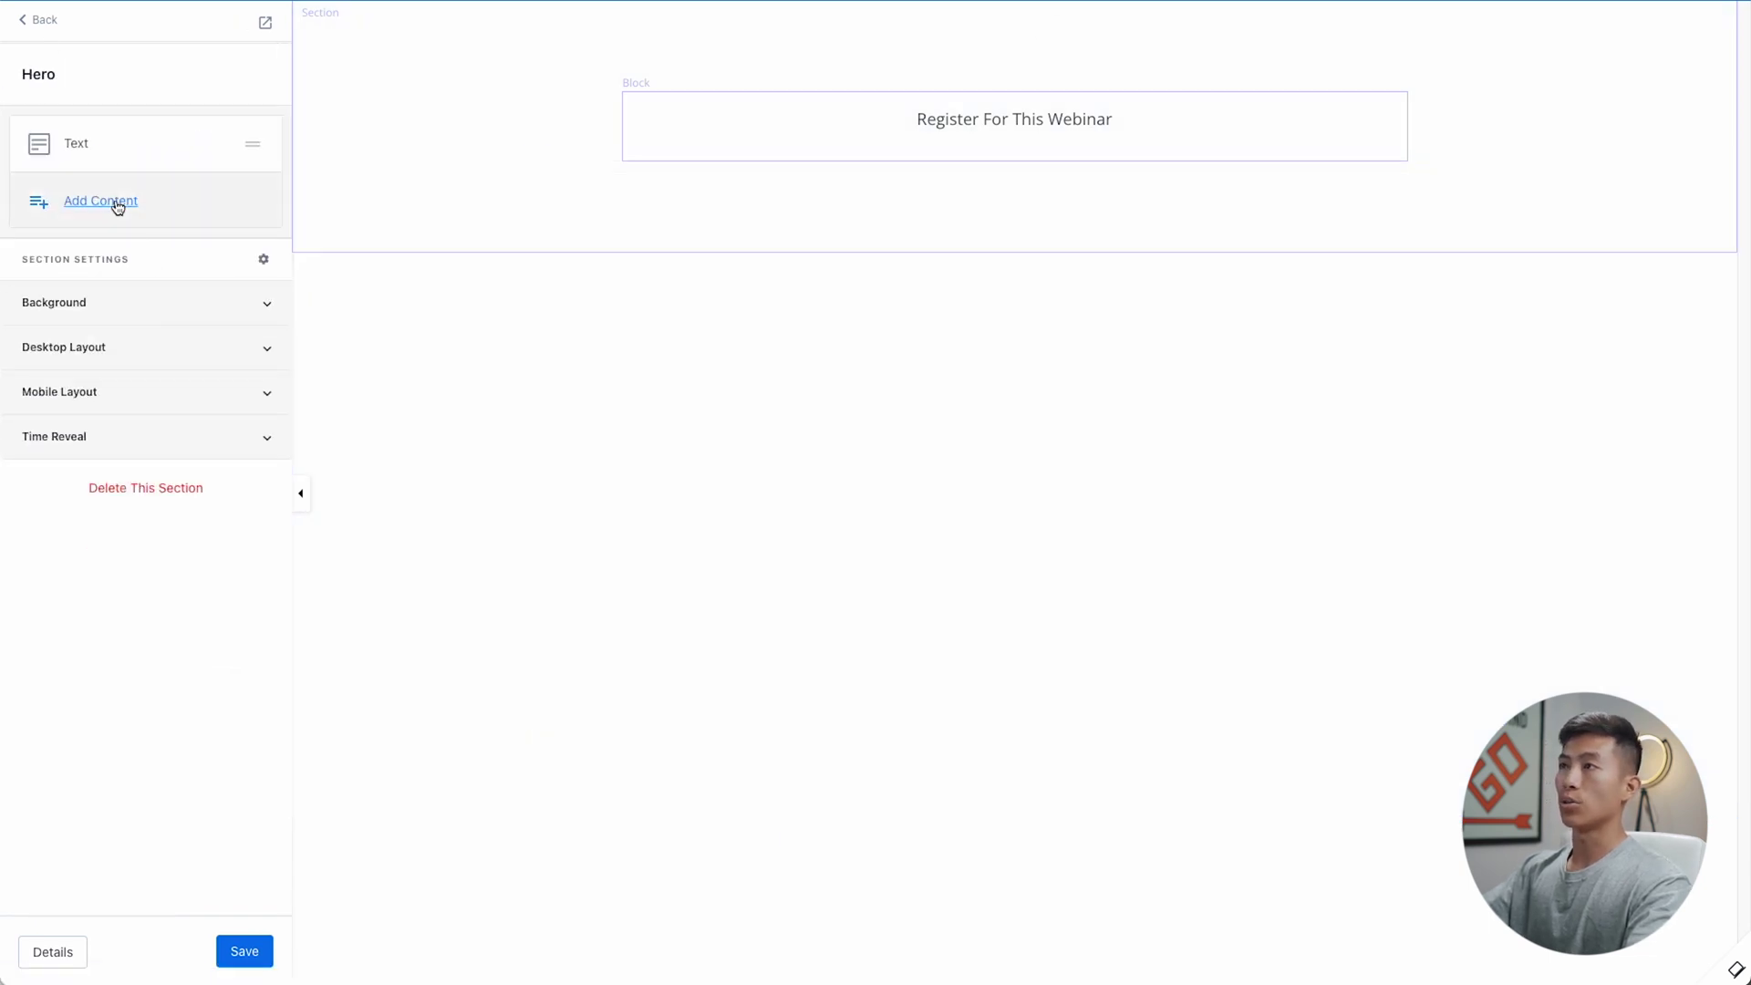
Add a form block to the hero section and assign the "test" form to it
click(118, 204)
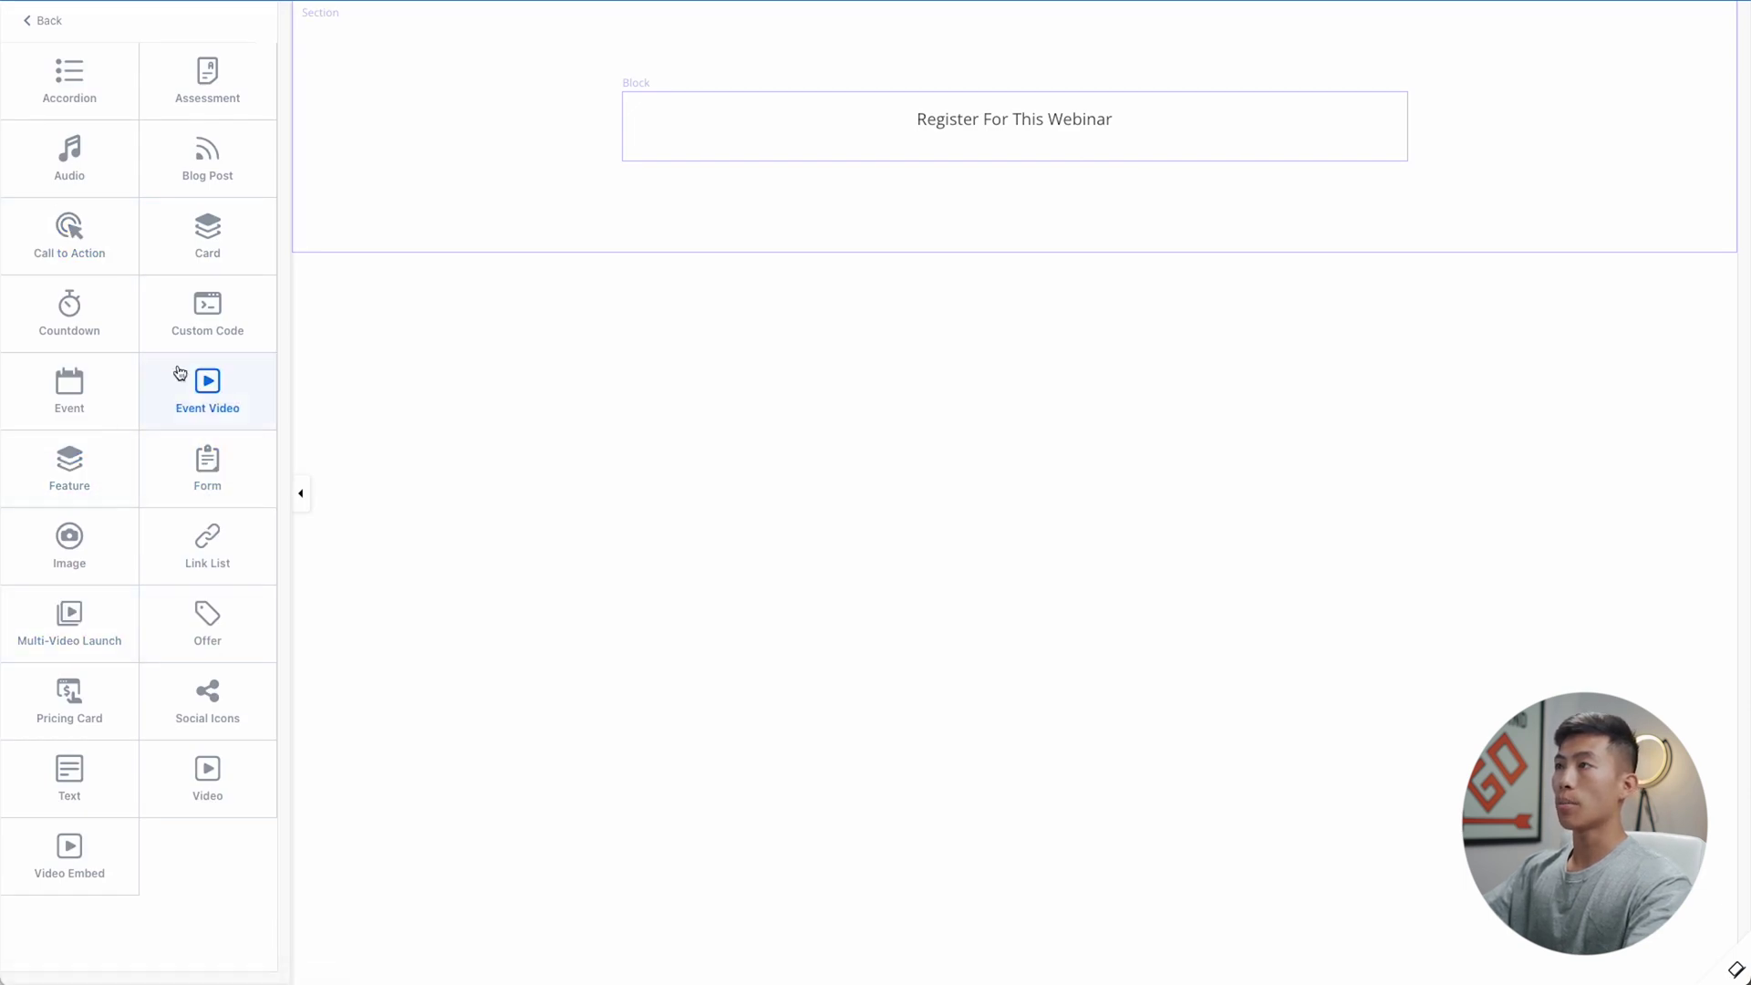
click(207, 465)
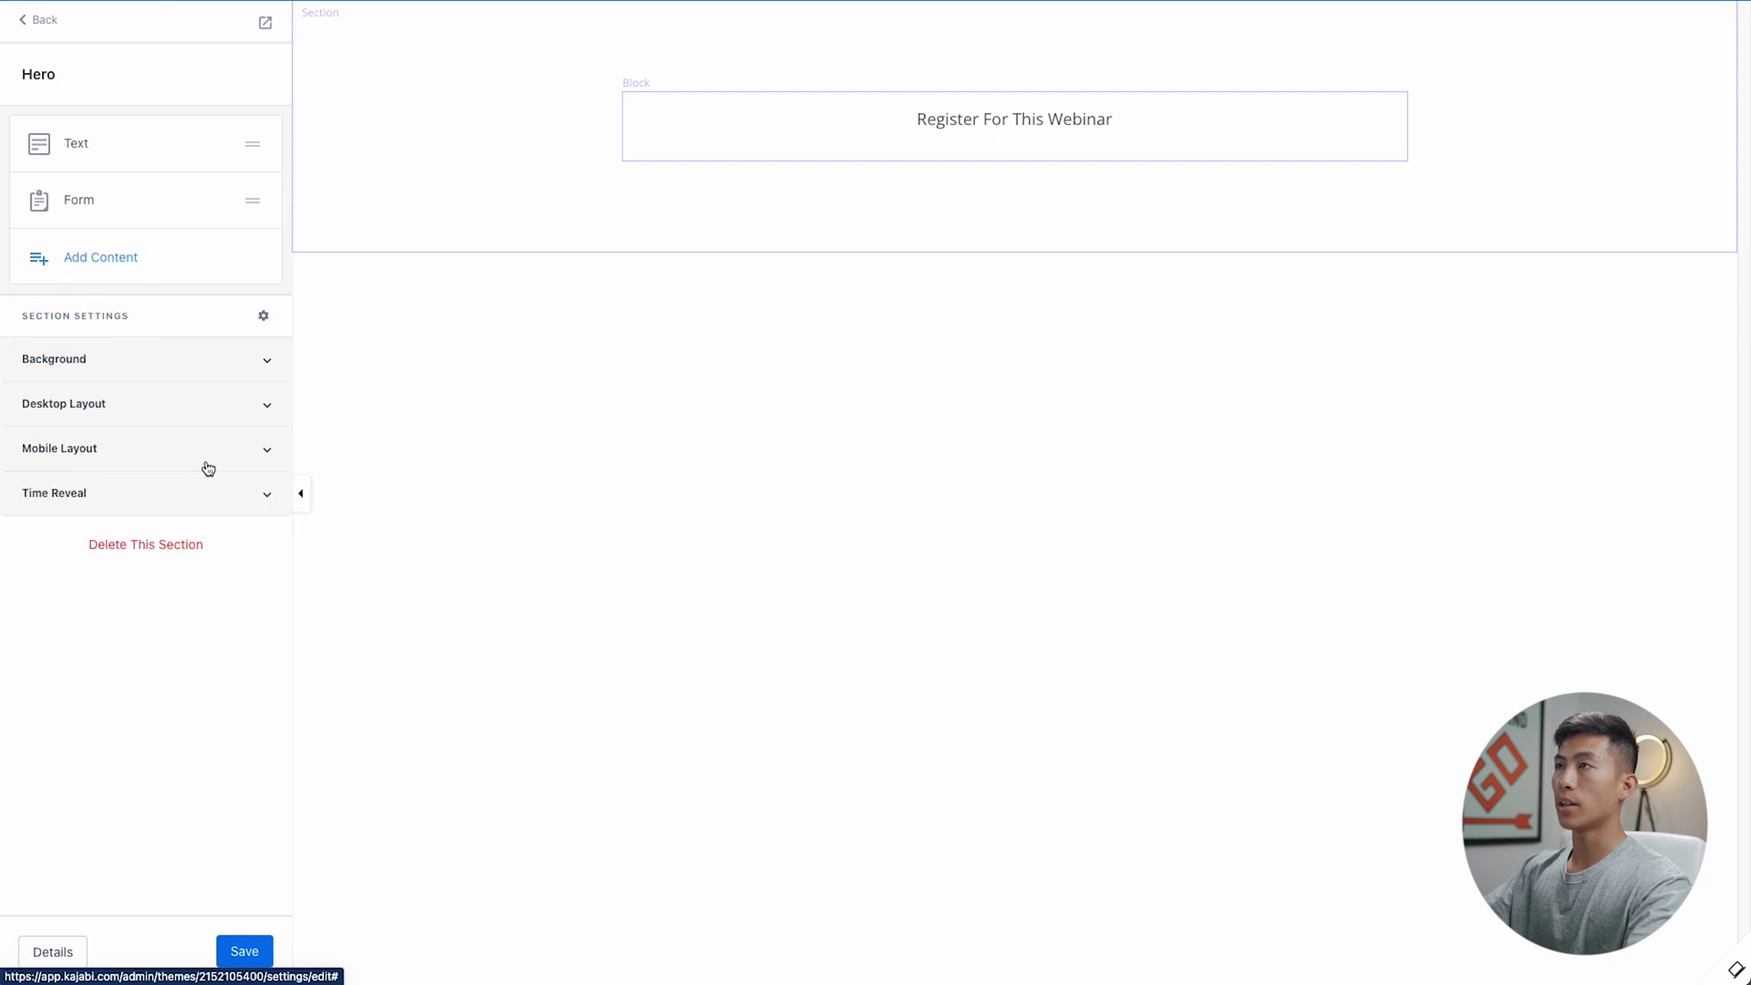
click(155, 263)
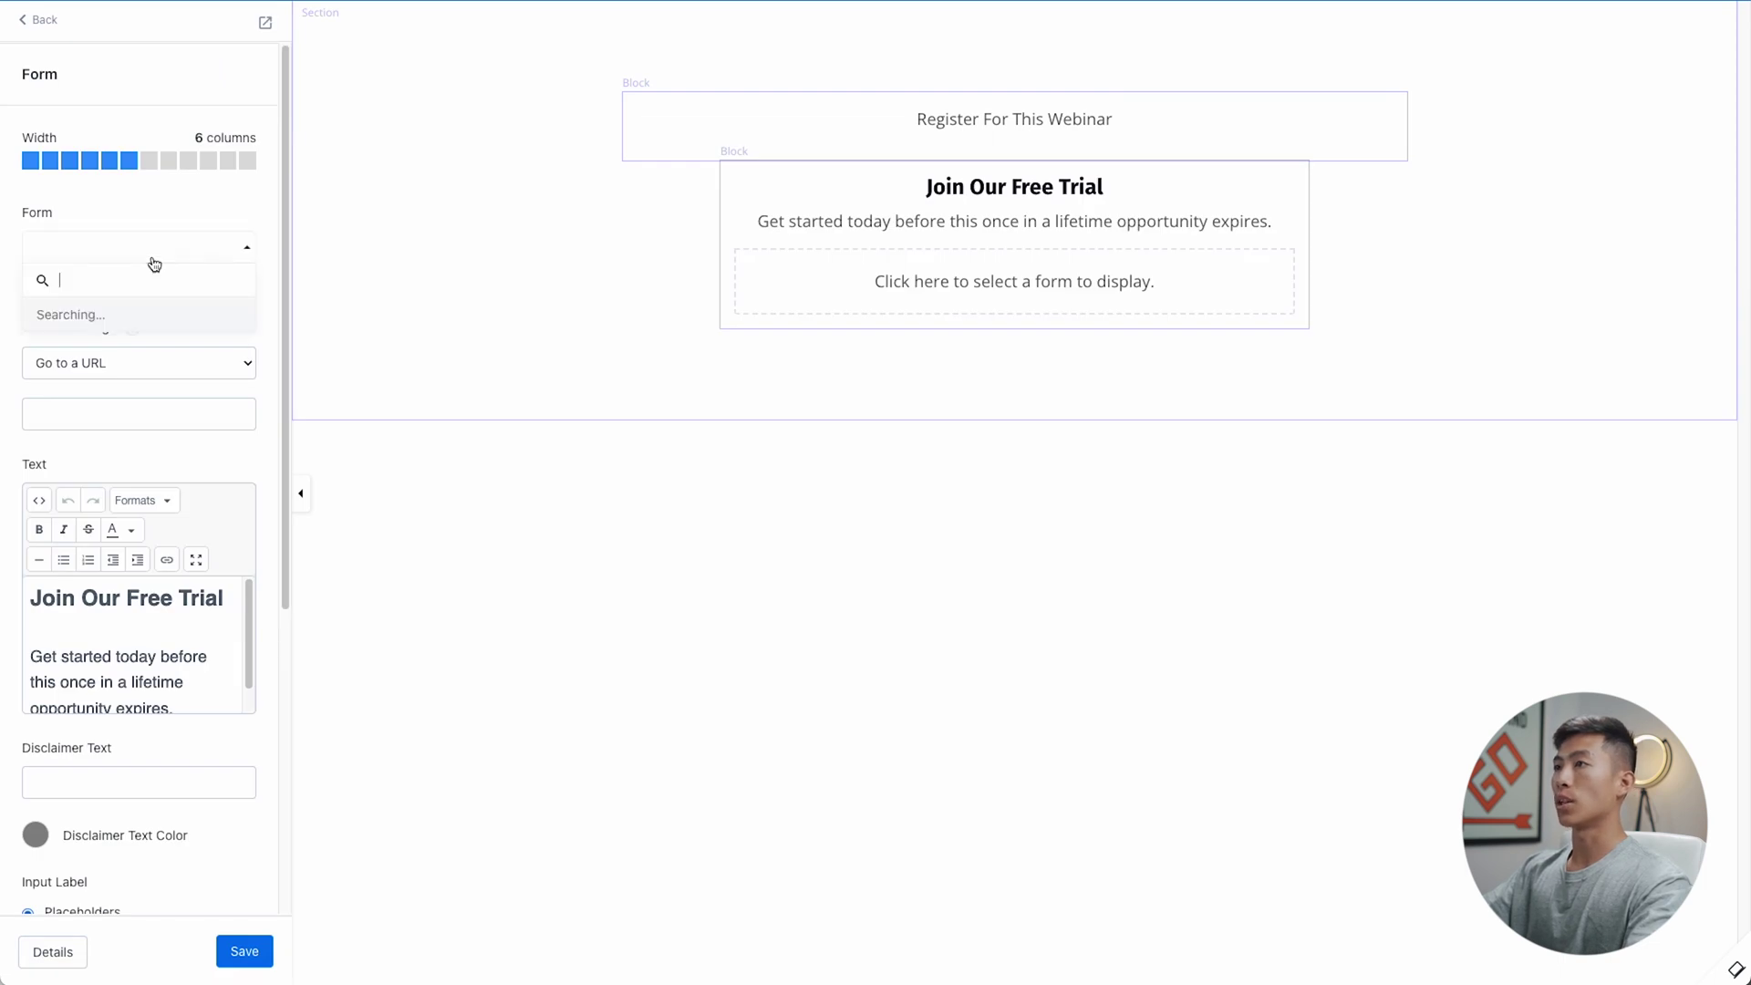
scroll(145, 364, down, 3)
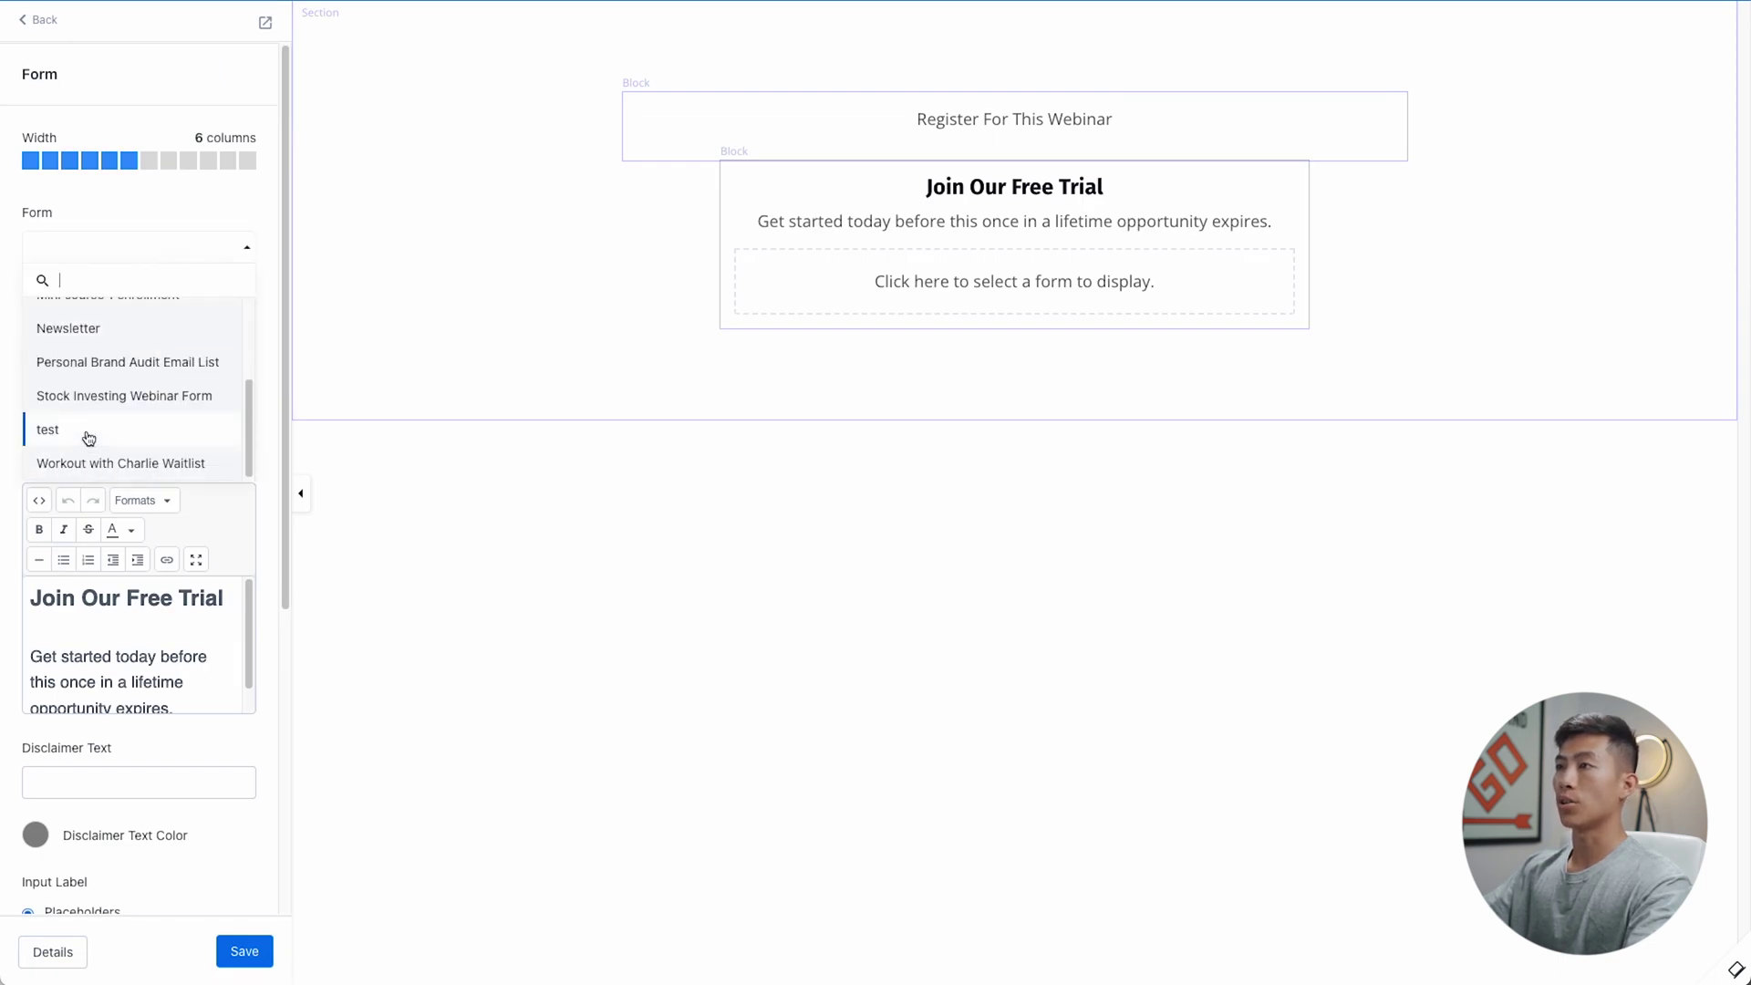
click(88, 434)
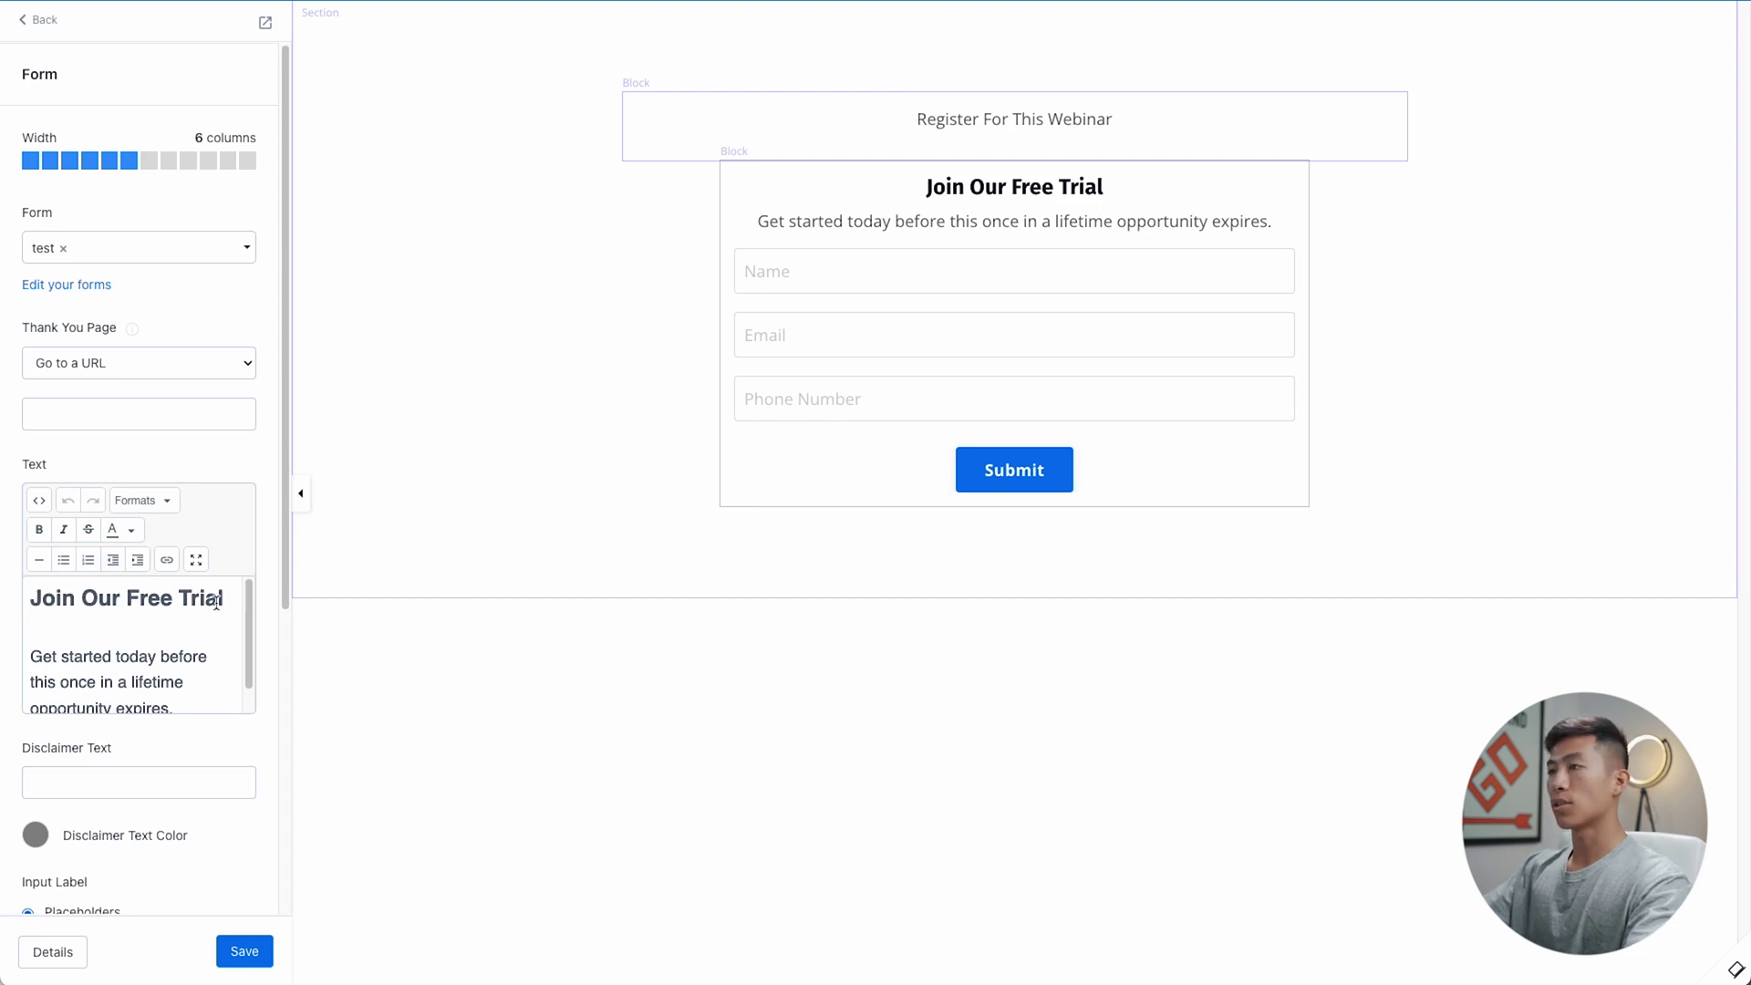
Replace the form block's heading "Join Our Free Trial" with "This Webinar Is About Blah Blah Blah"
drag(227, 599, 27, 600)
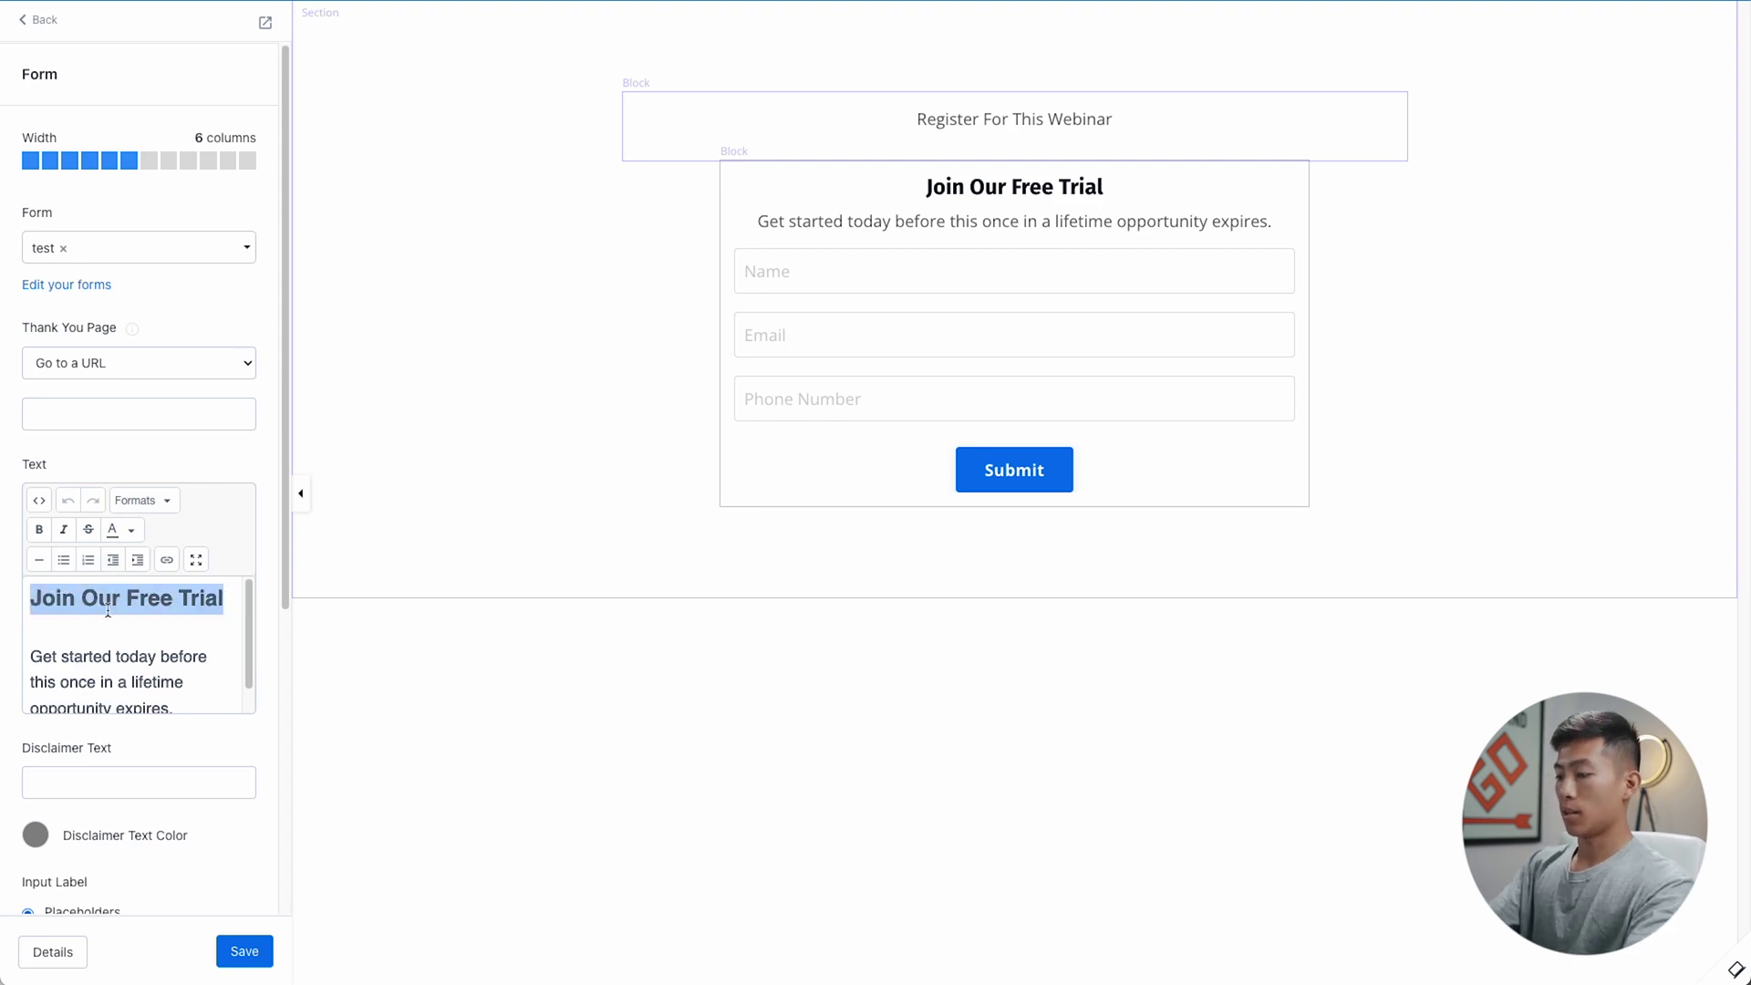
text(This Webinar Is About Bla)
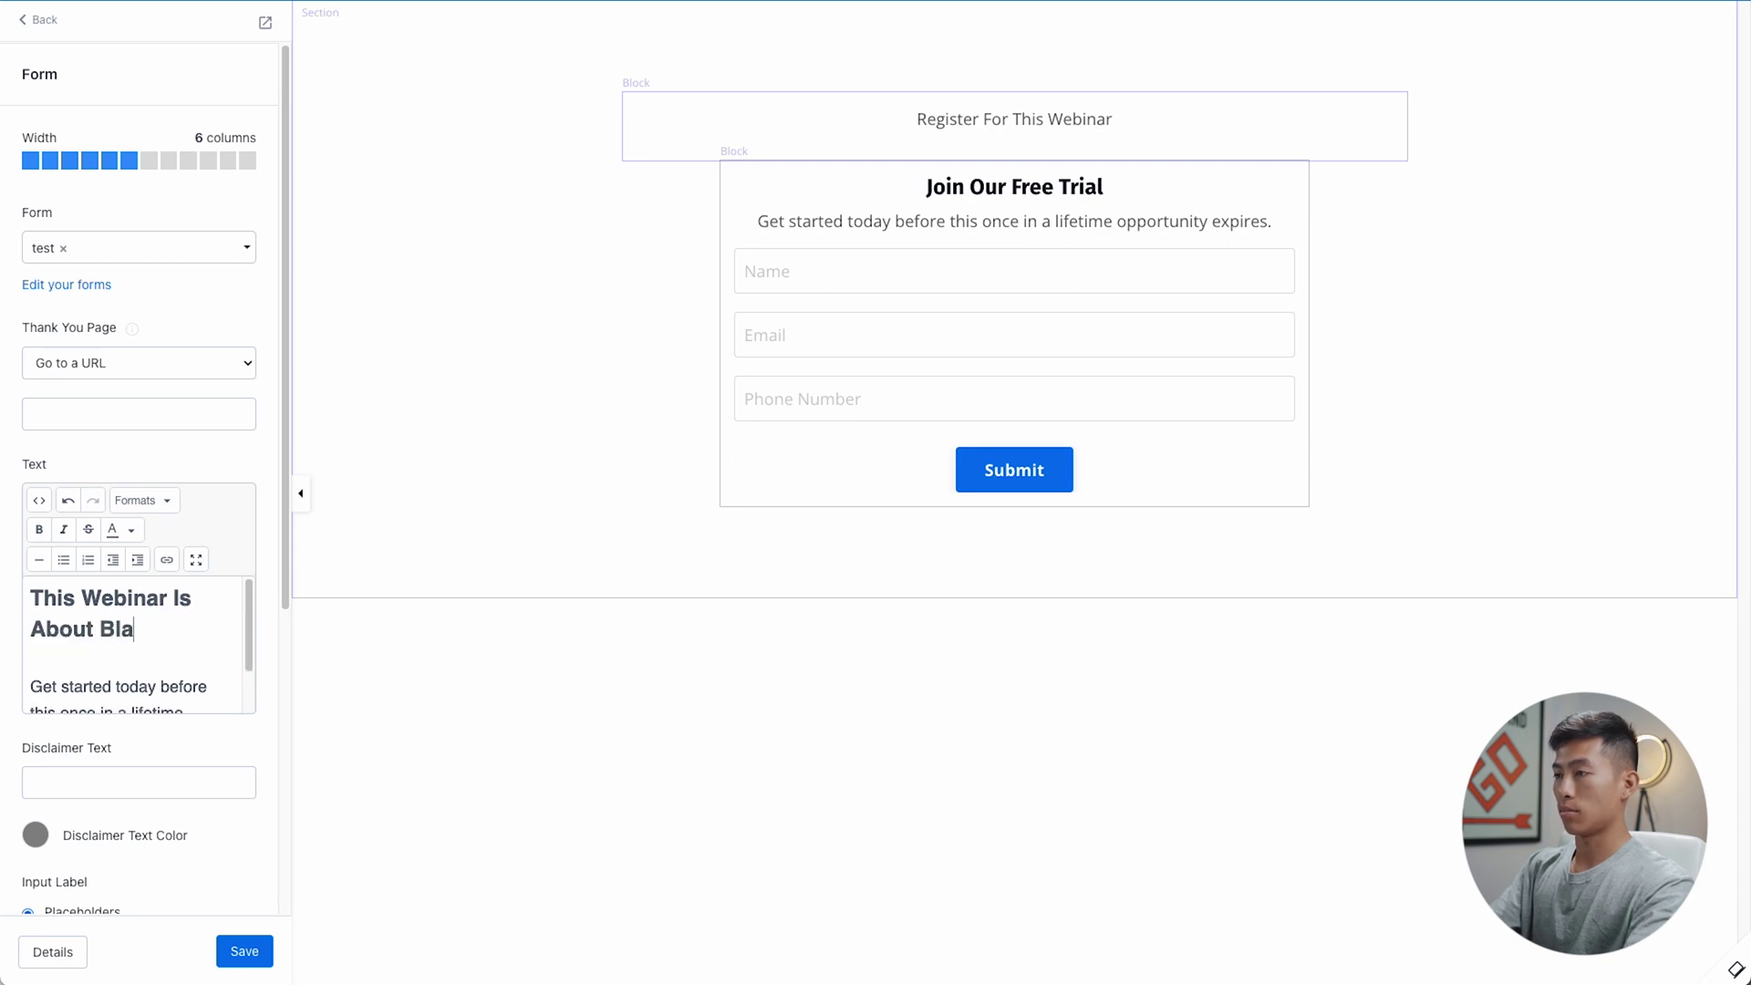
text(h Blah Blah)
drag(33, 631, 206, 694)
click(206, 694)
Look over the form block's button settings and save the landing page
scroll(129, 629, down, 5)
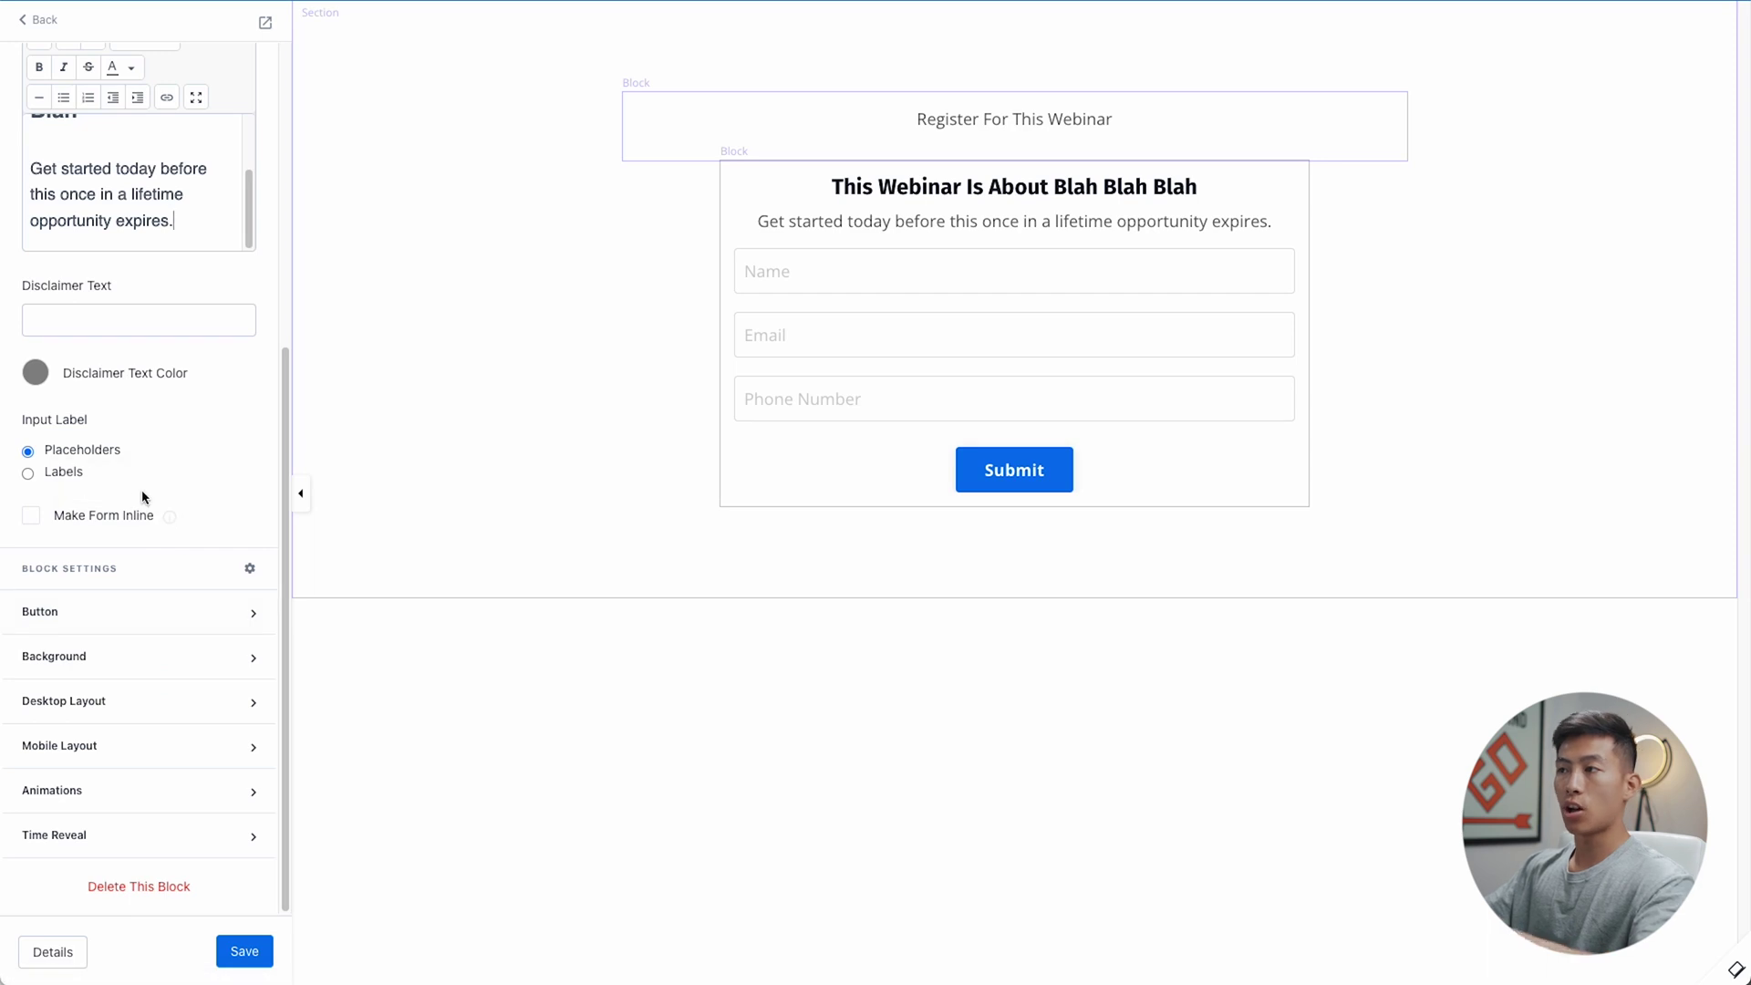
click(139, 611)
scroll(139, 620, down, 5)
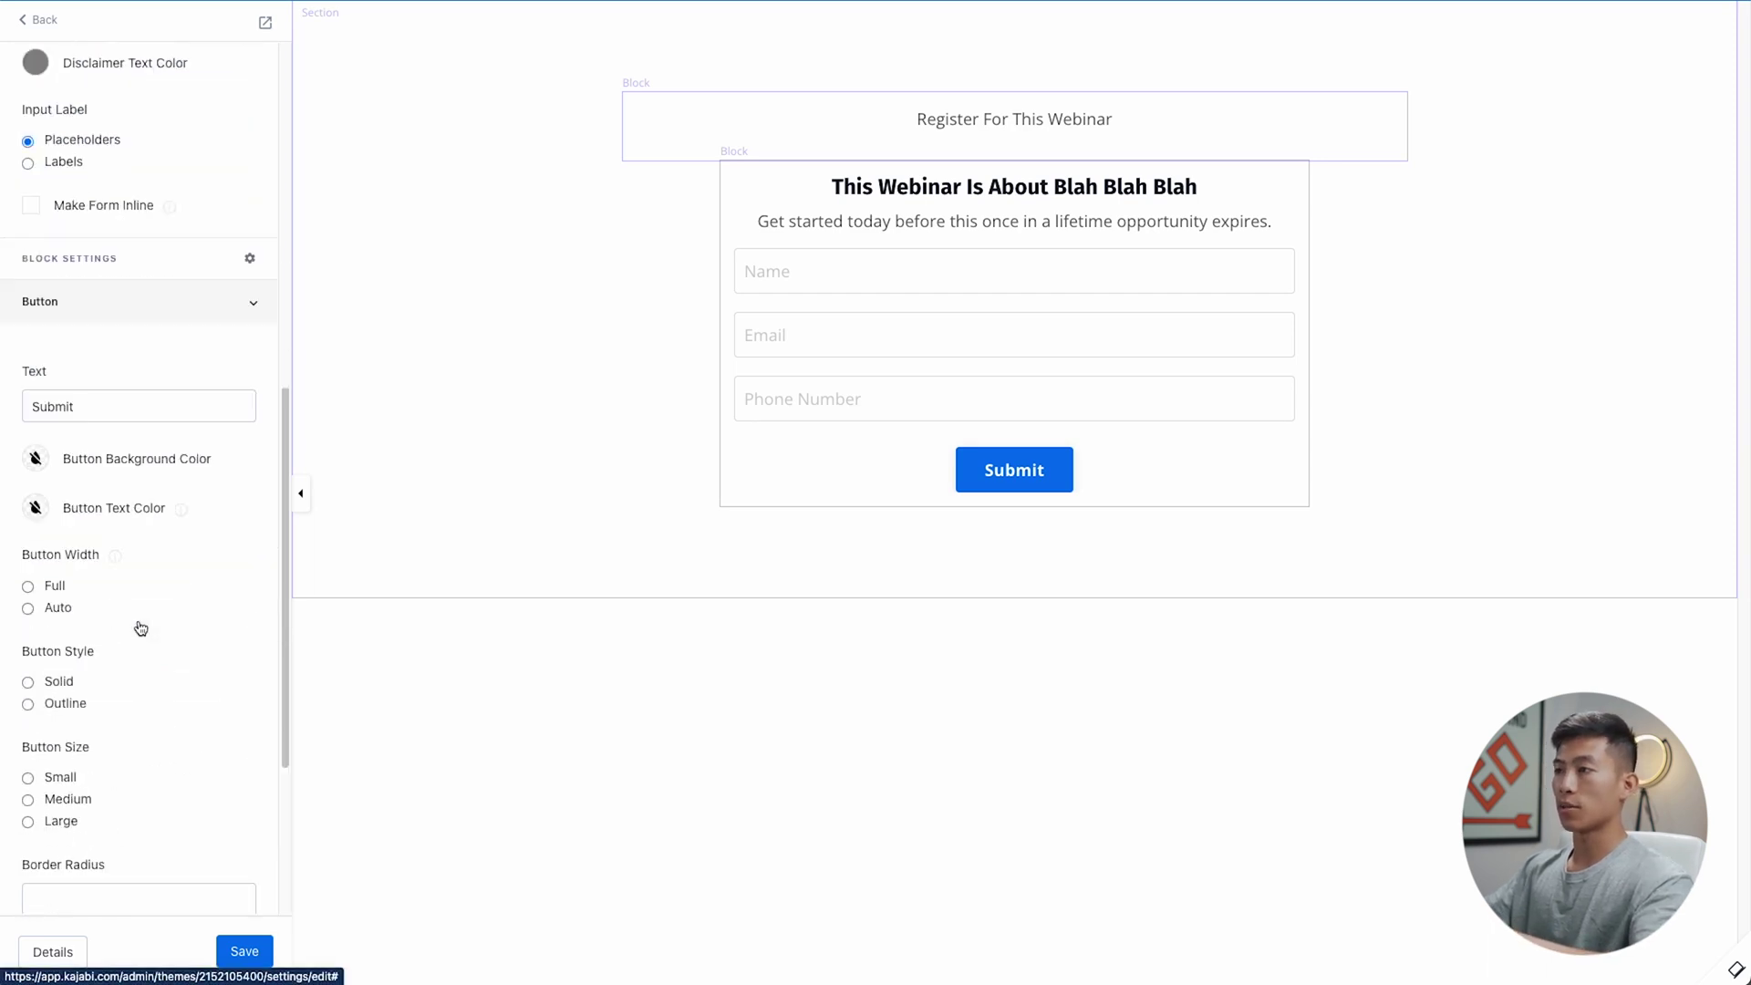
scroll(130, 613, down, 2)
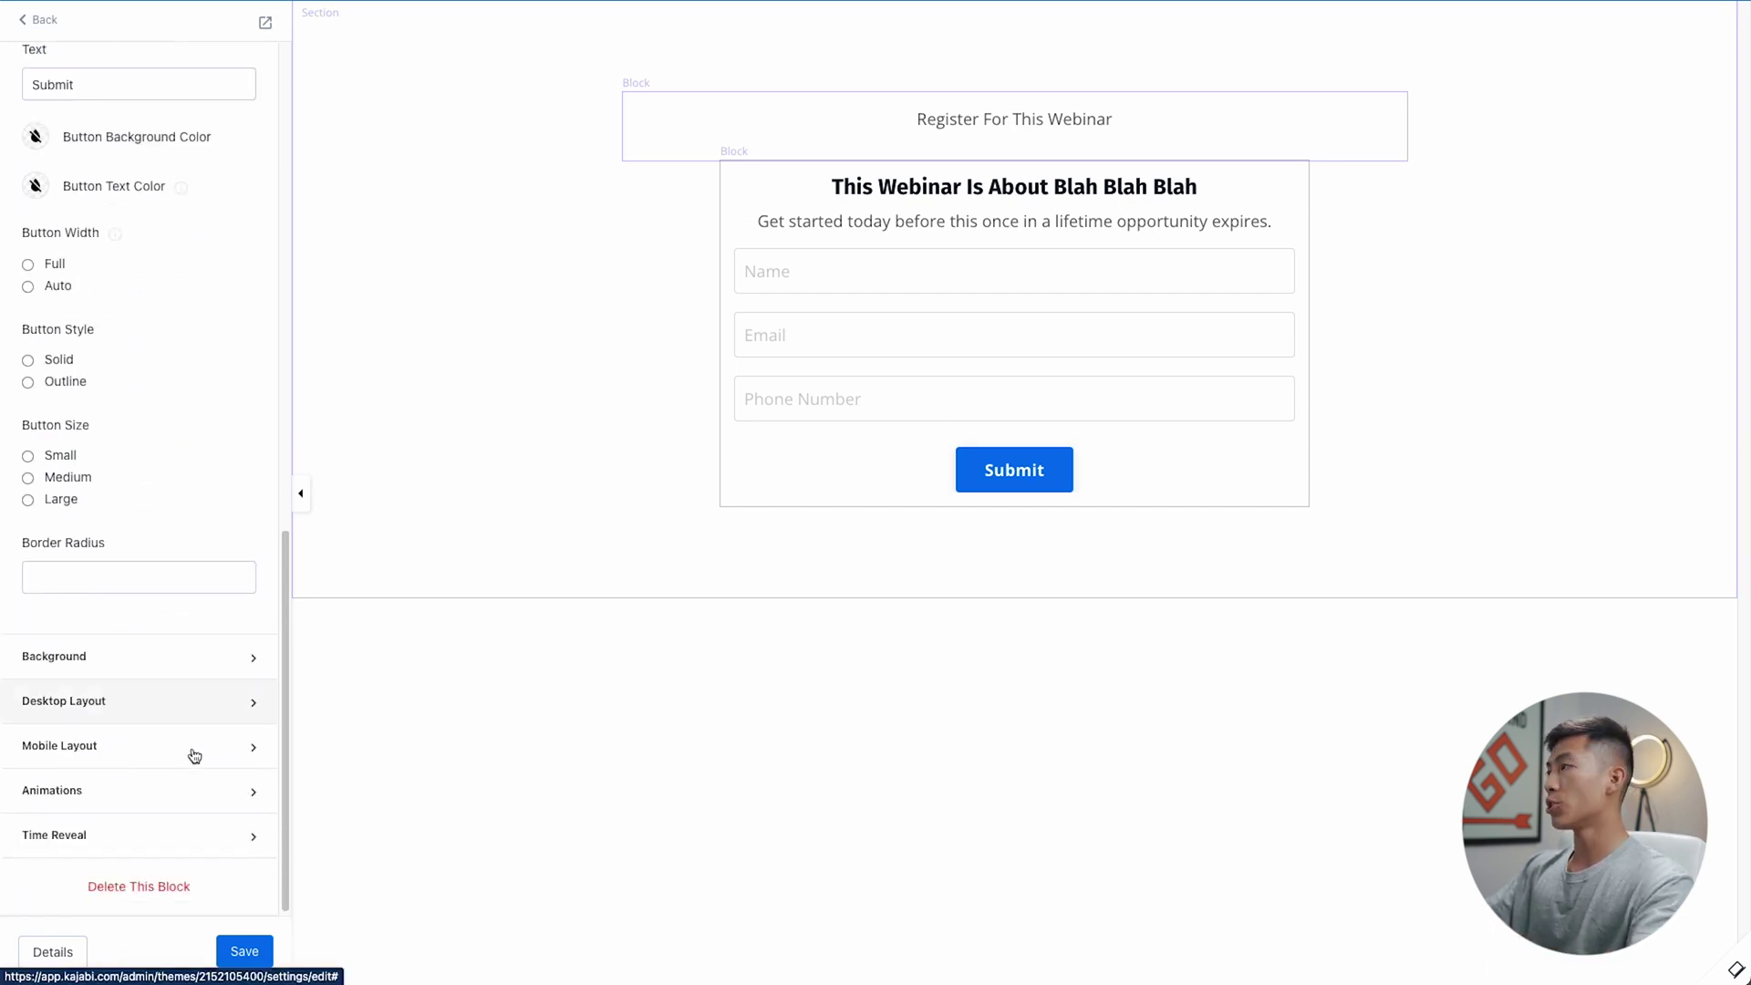
click(245, 951)
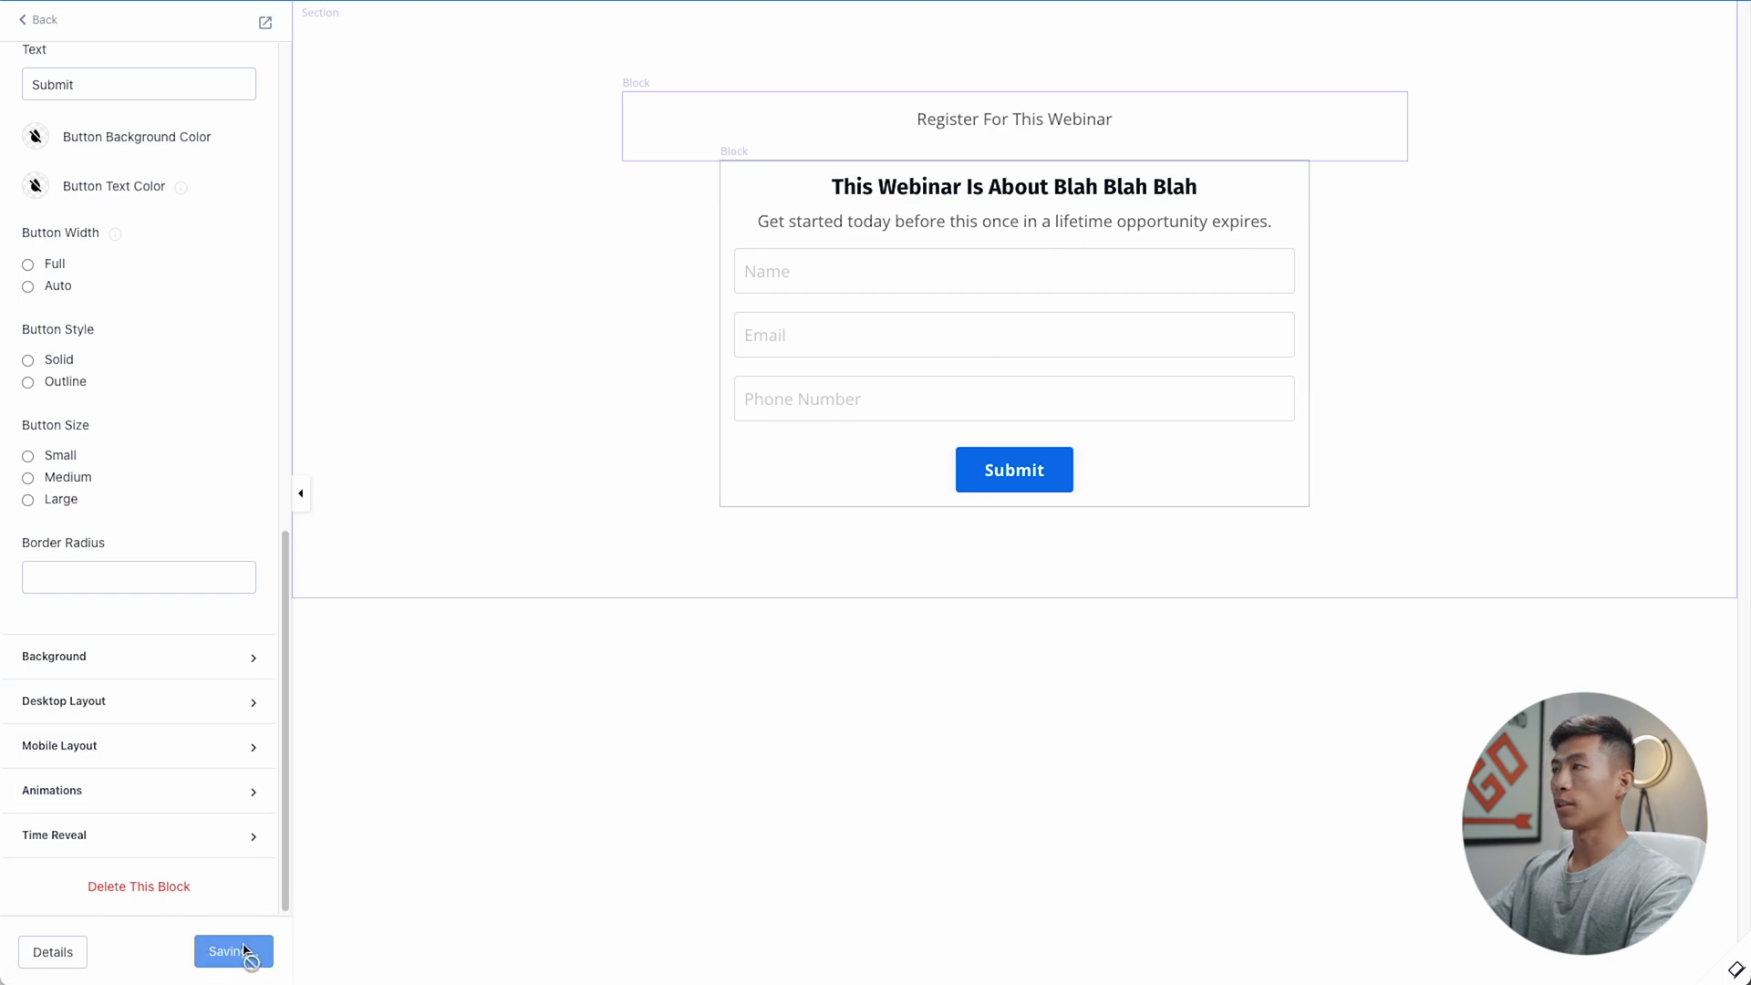
Return to the landing pages list, rename the "test webinar" page as "test registration webinar page" in its details and save
click(44, 21)
click(27, 22)
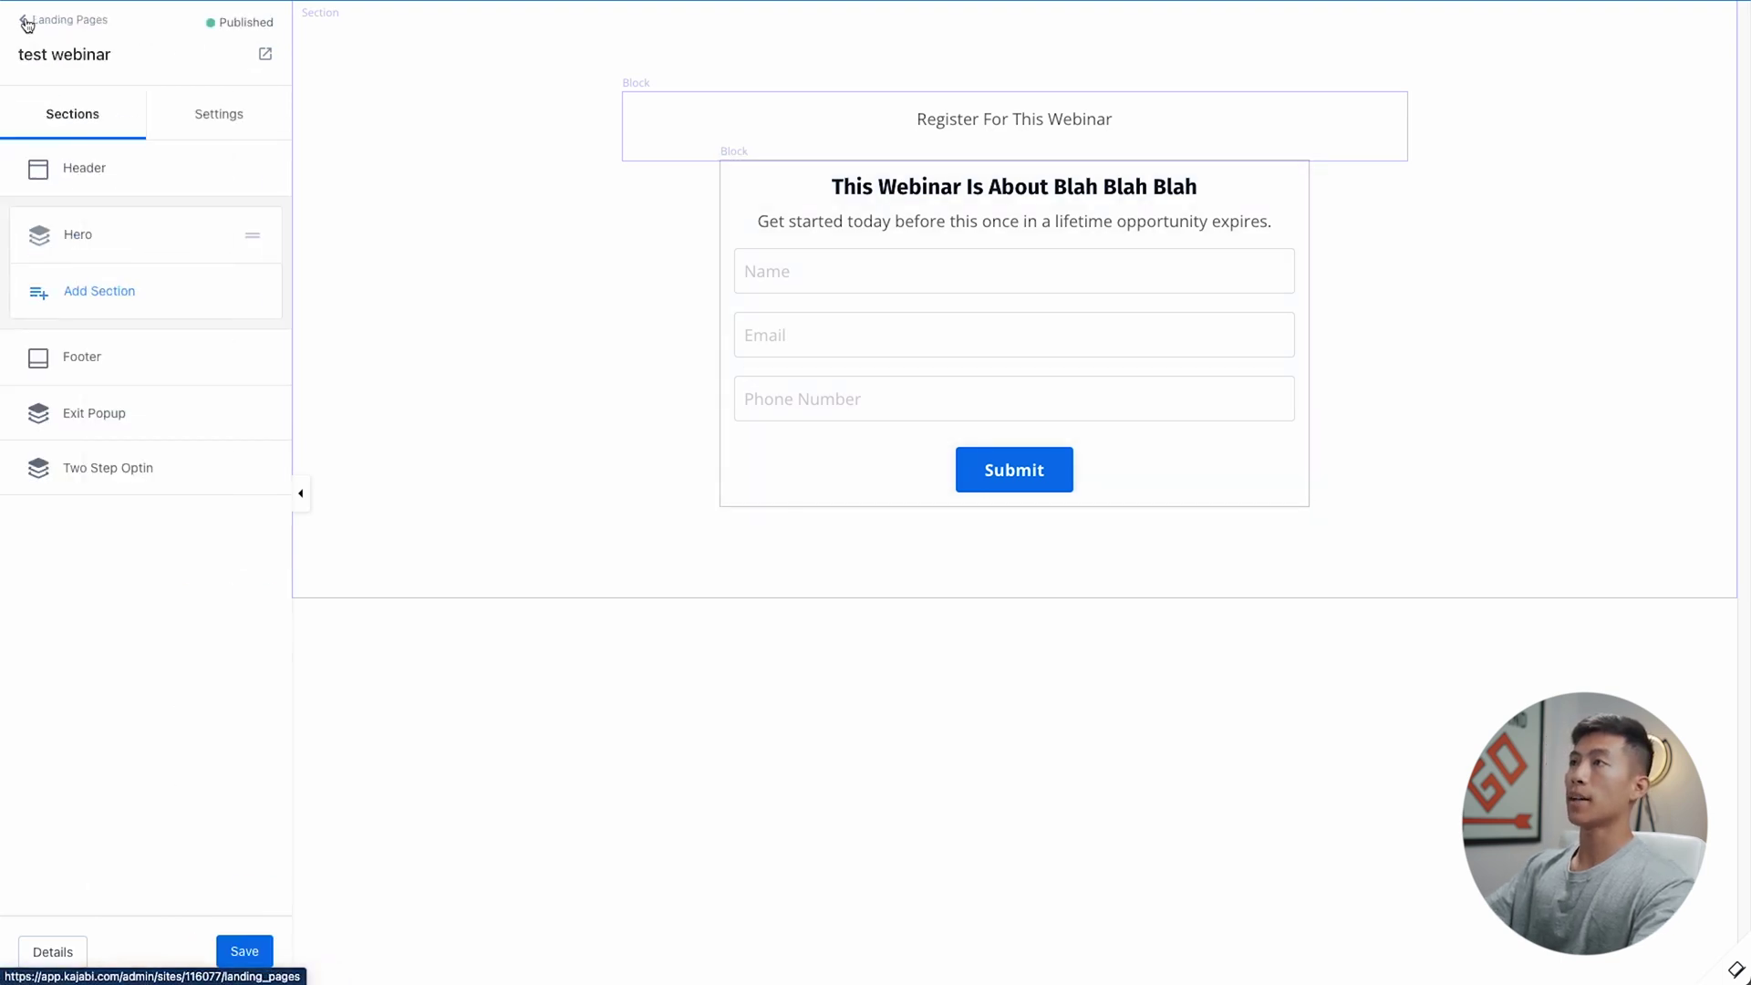
click(27, 22)
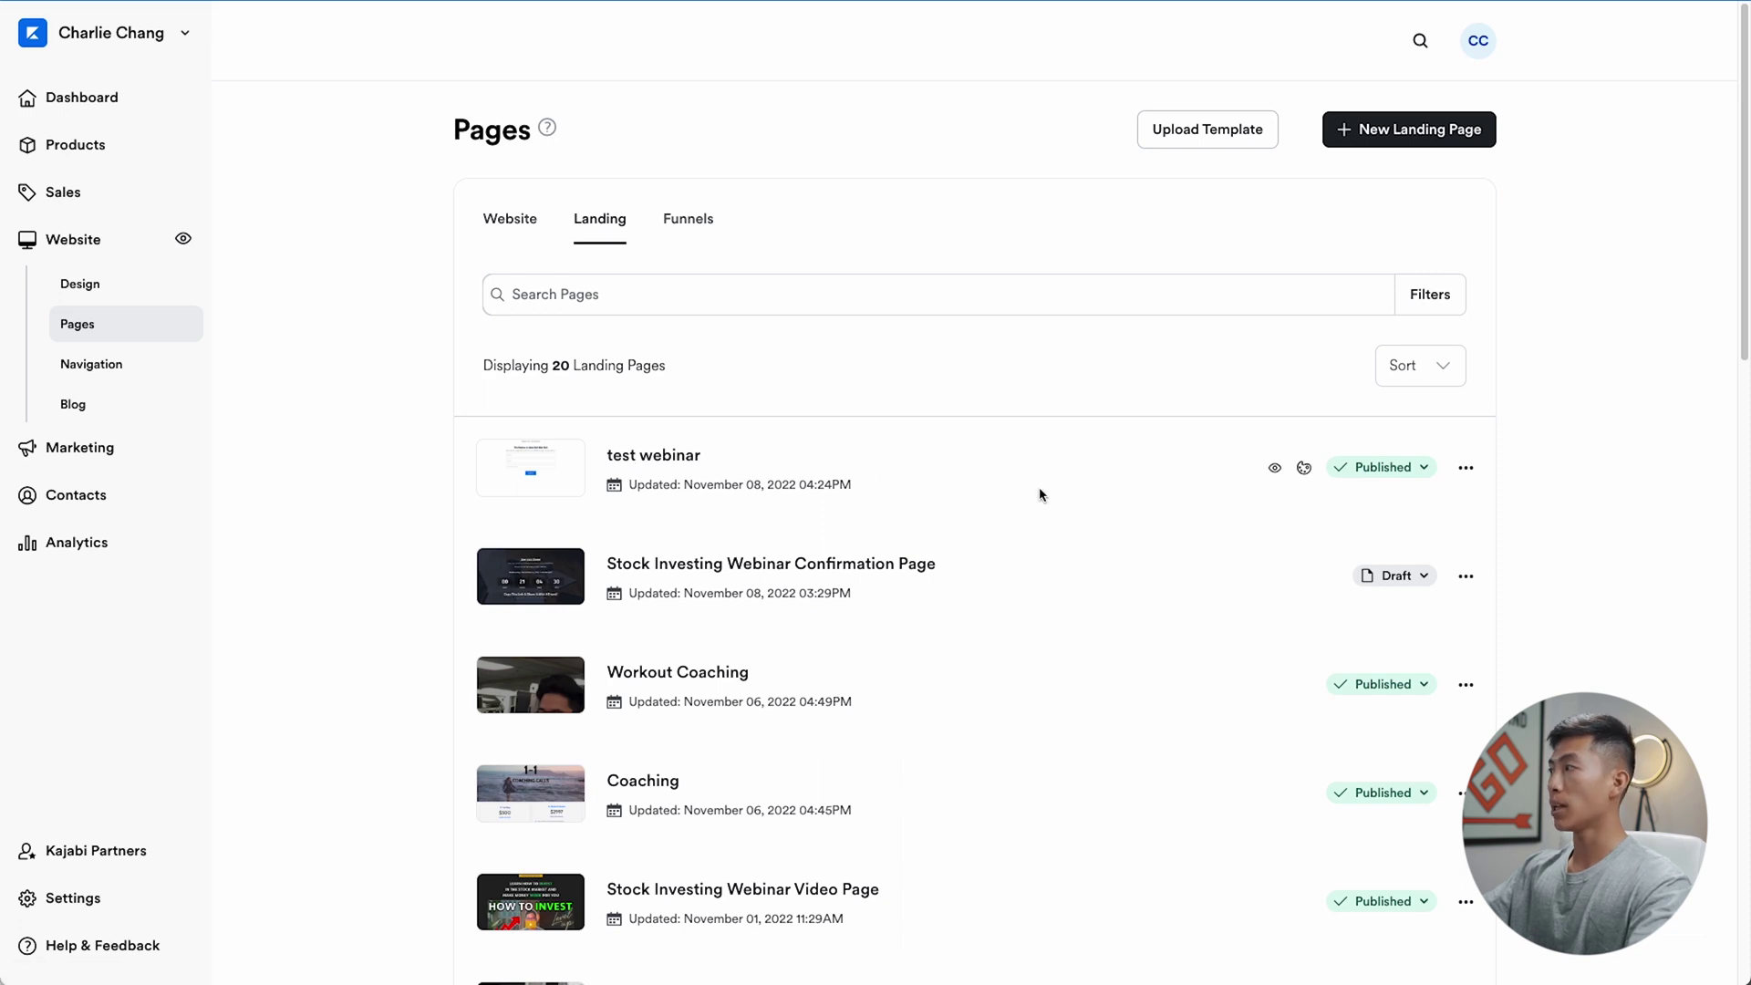
click(1465, 469)
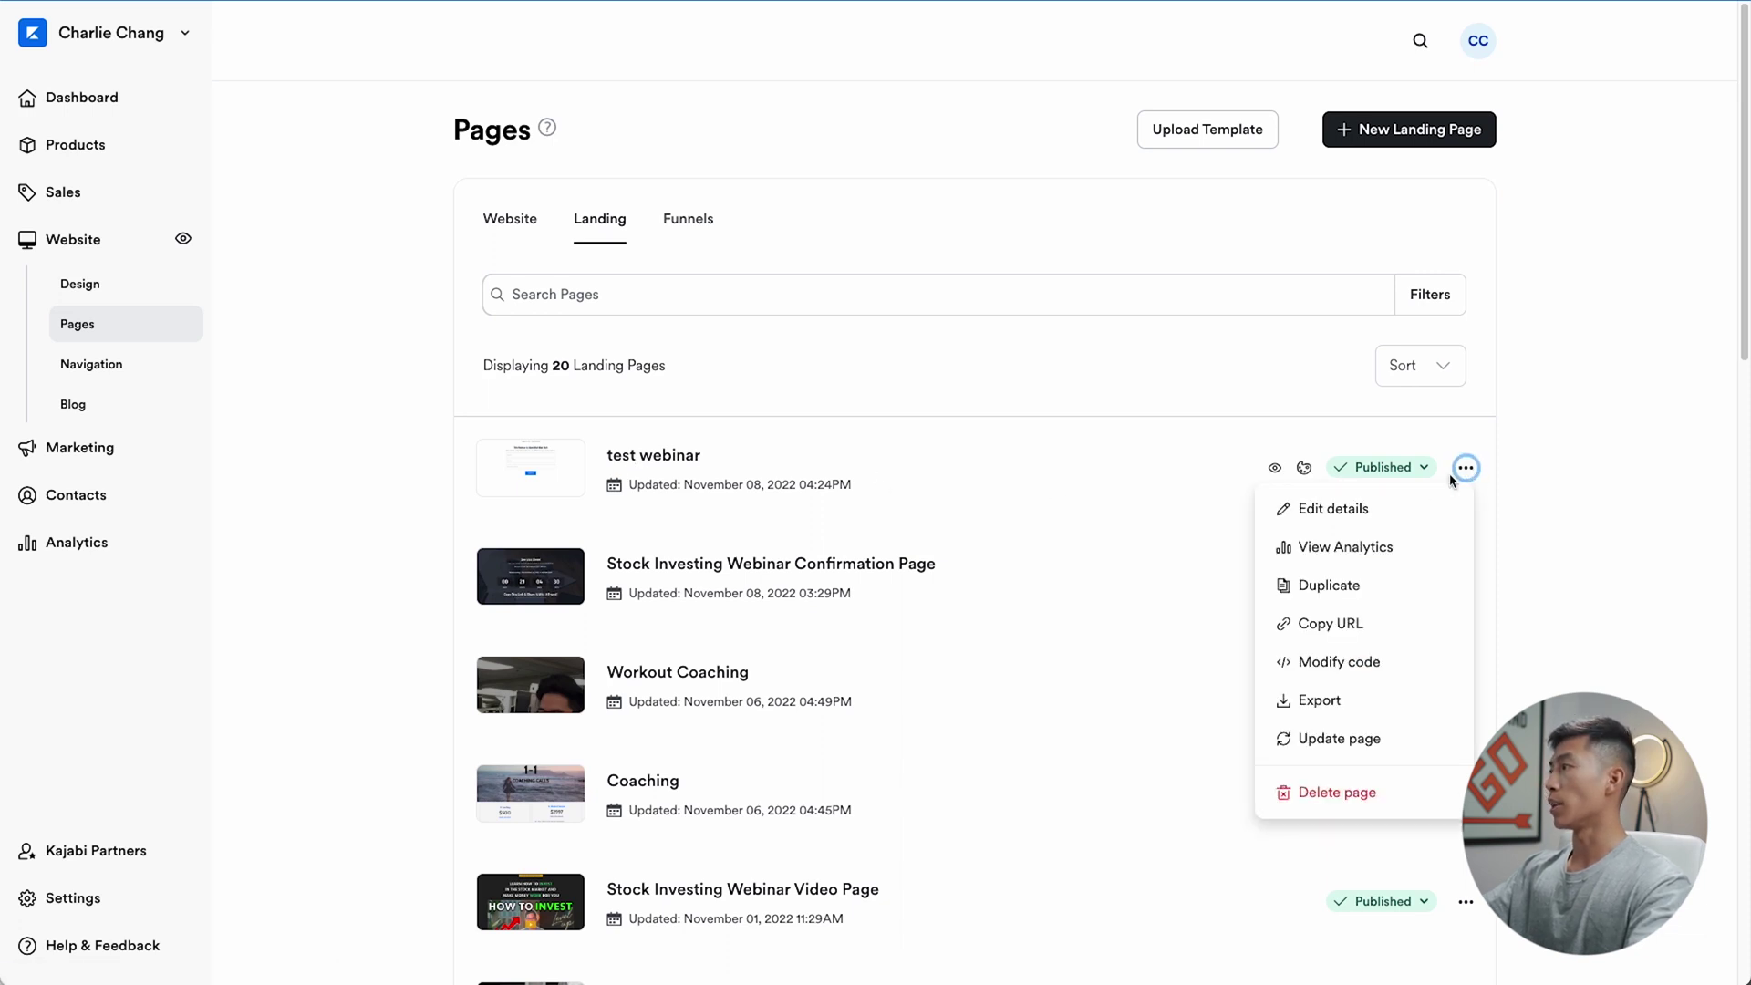
click(1392, 513)
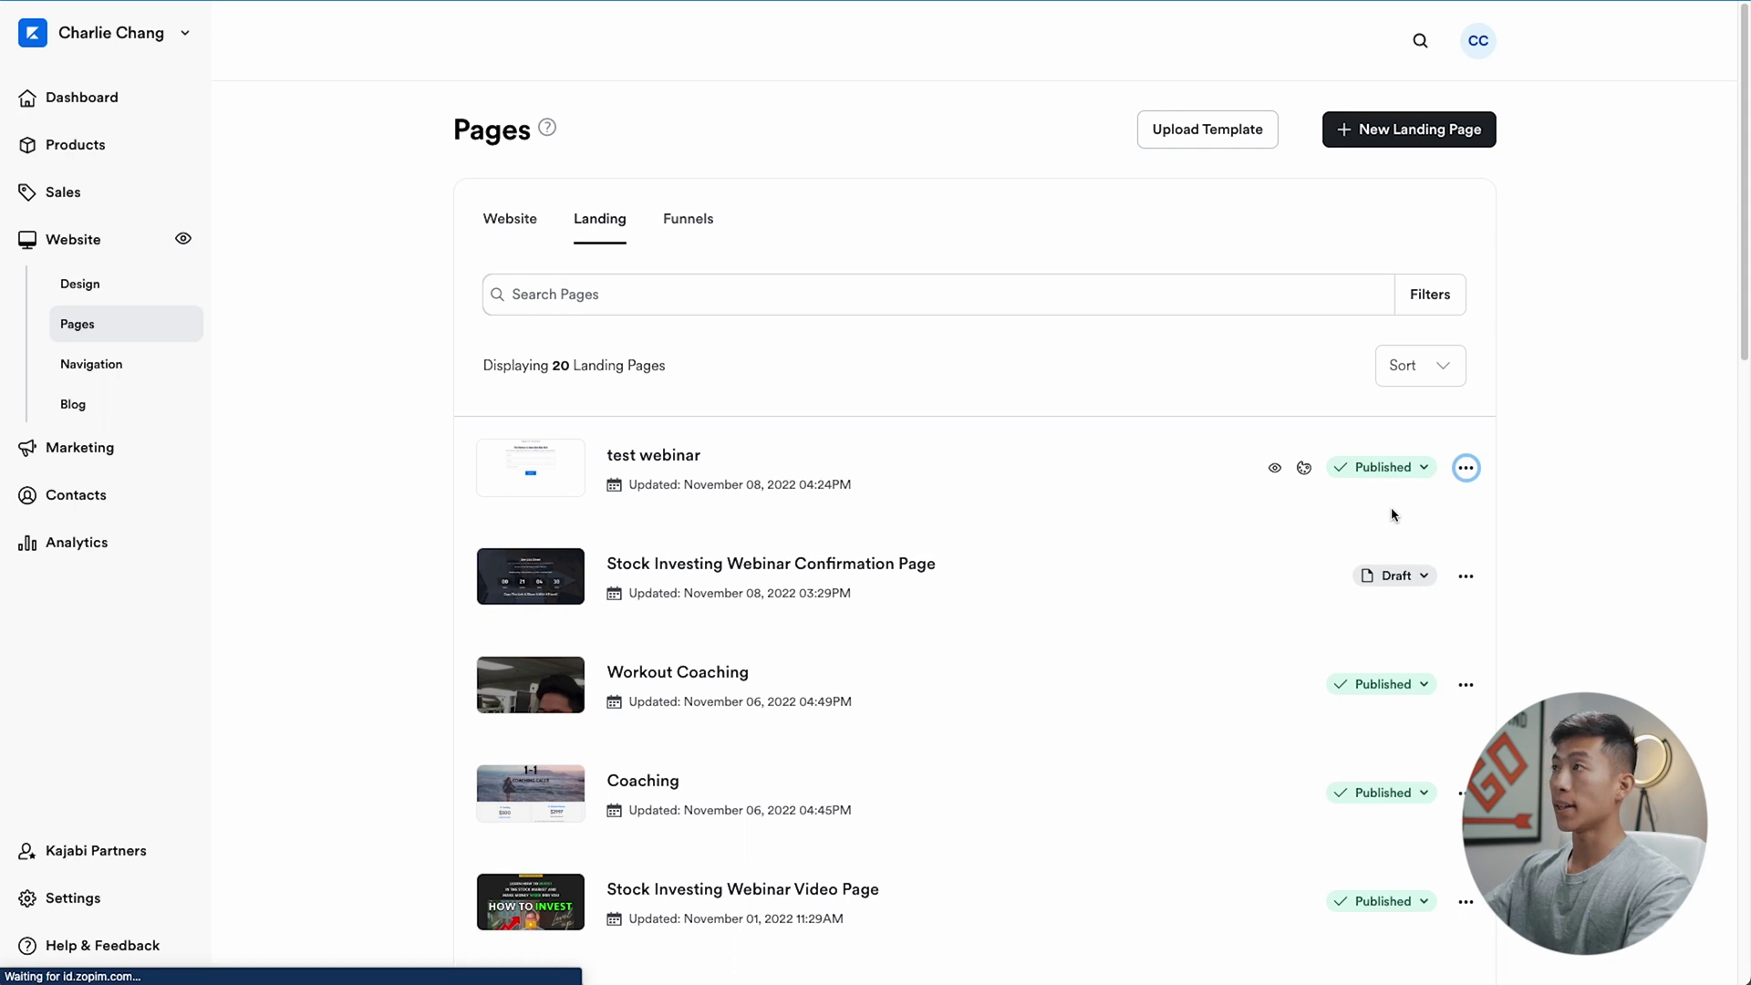
click(881, 256)
text(registration webinar)
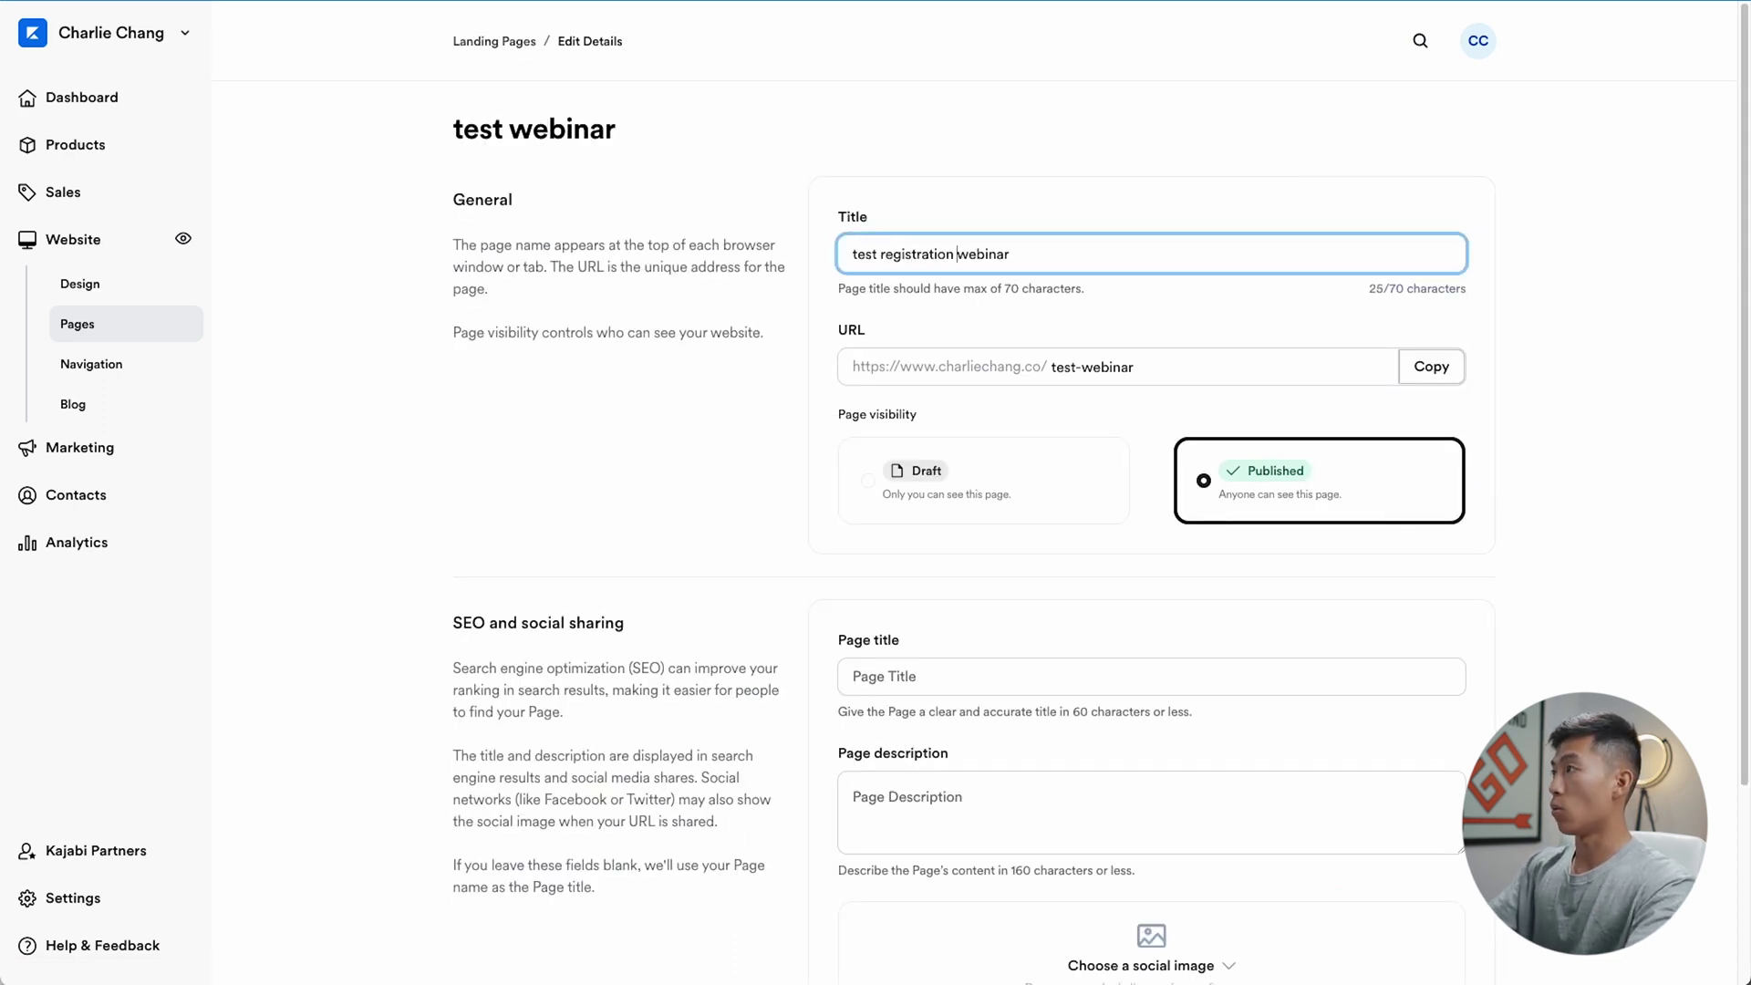
click(1063, 256)
text(page)
scroll(720, 488, down, 3)
click(1447, 939)
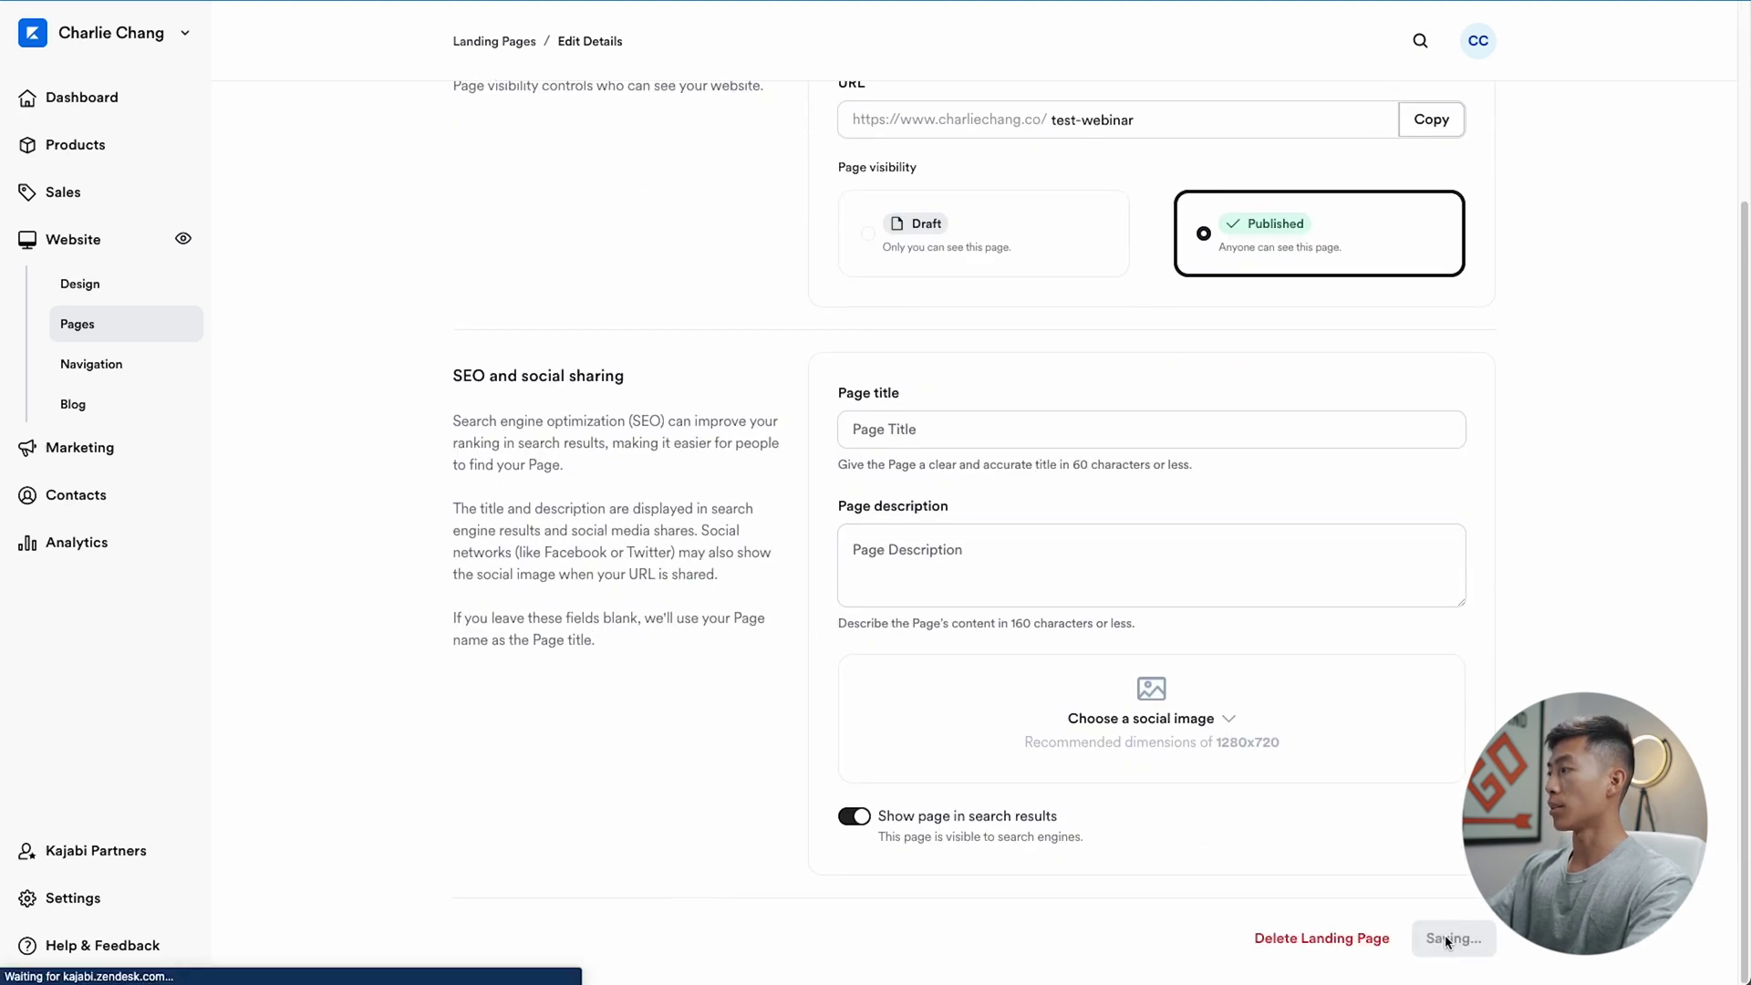
Create another landing page from the Prosper sales template with the title "test webinar page"
click(109, 334)
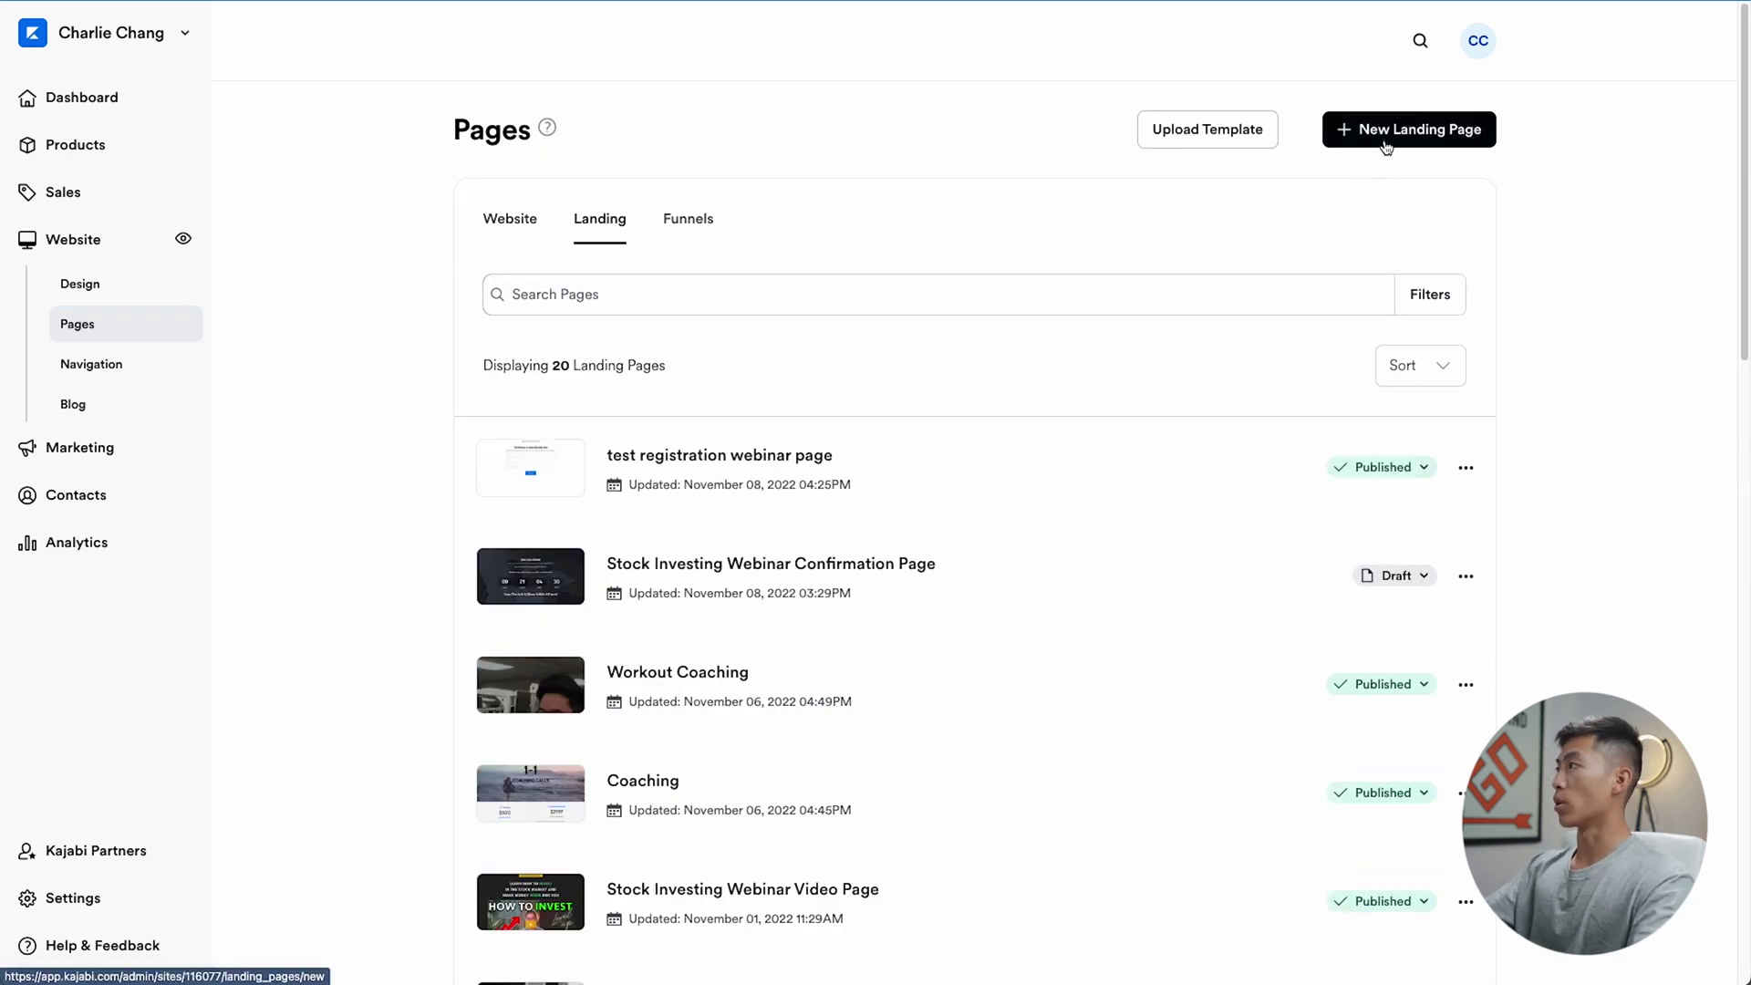
click(1385, 144)
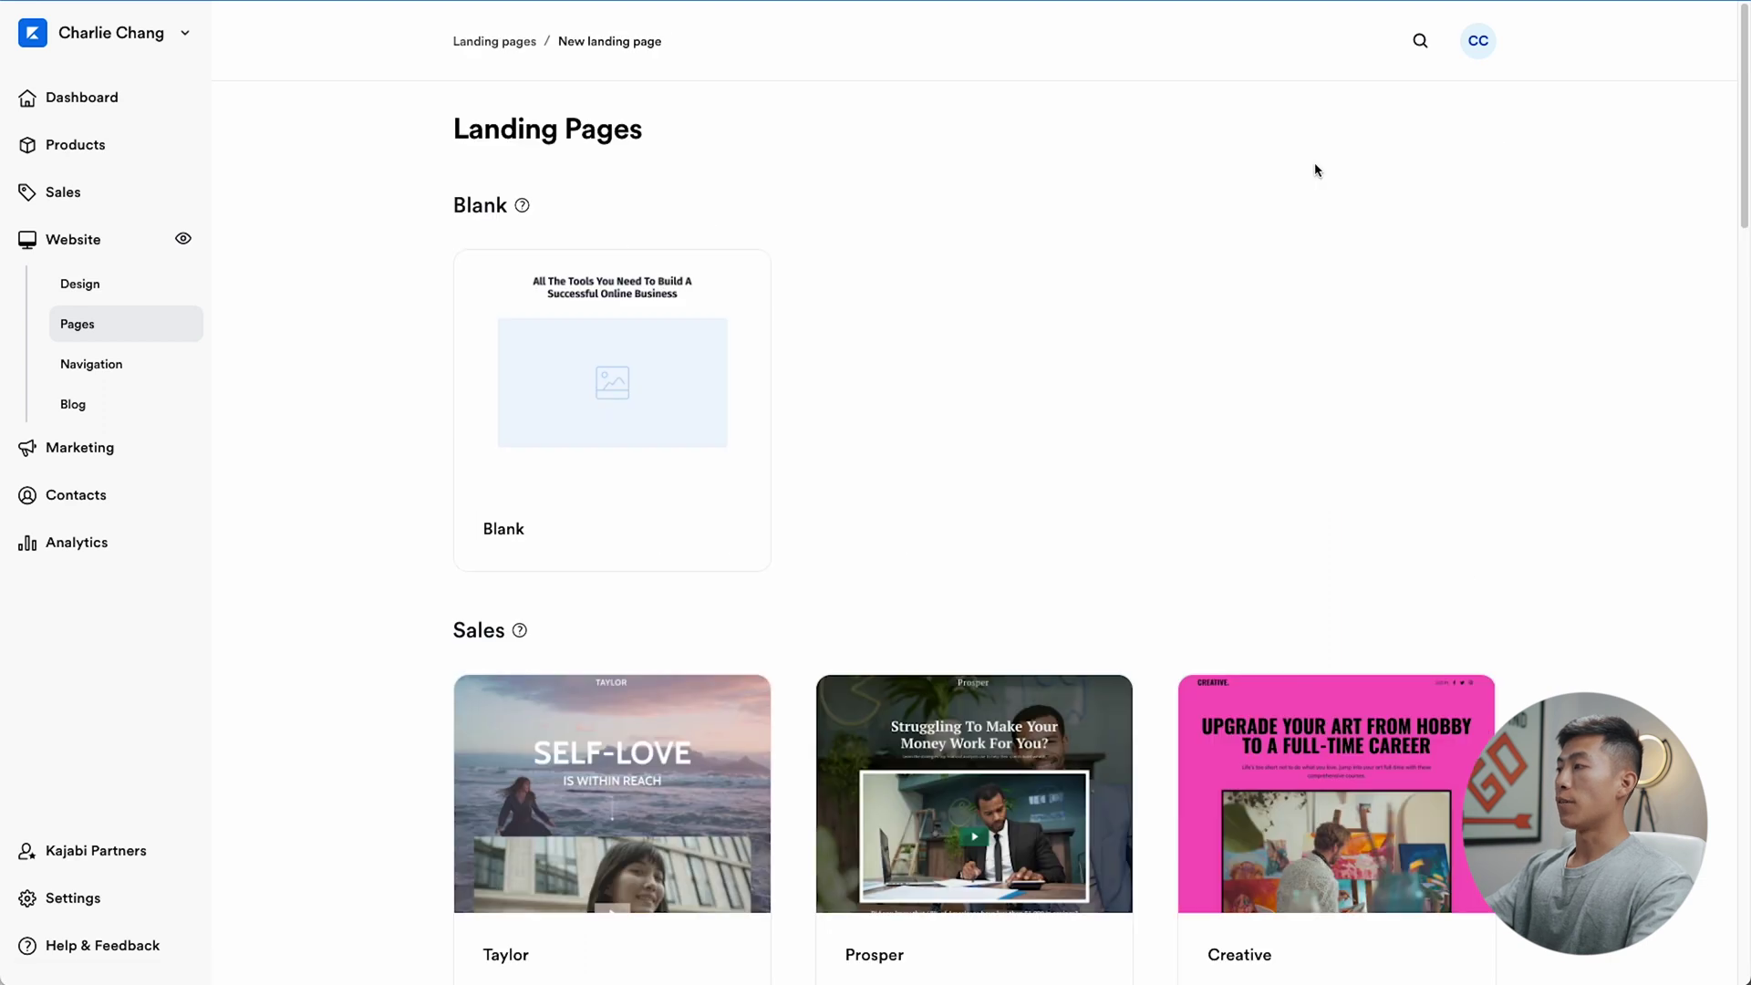
scroll(792, 711, down, 4)
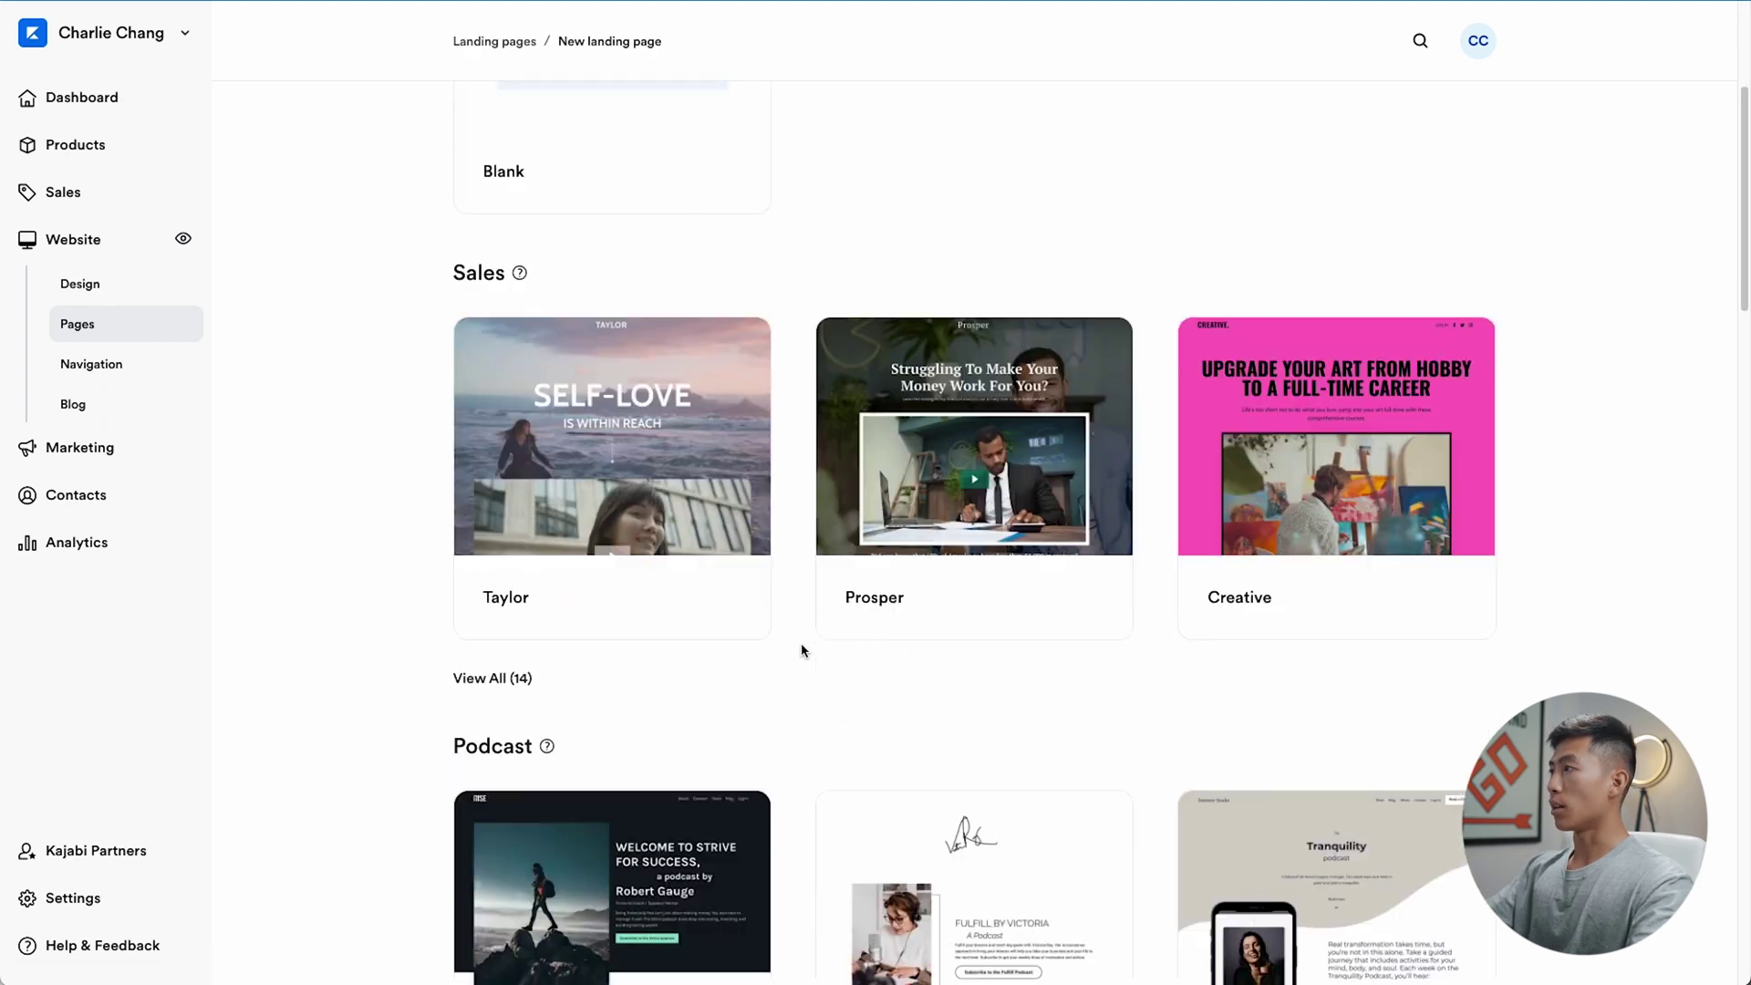
scroll(801, 648, up, 2)
click(976, 611)
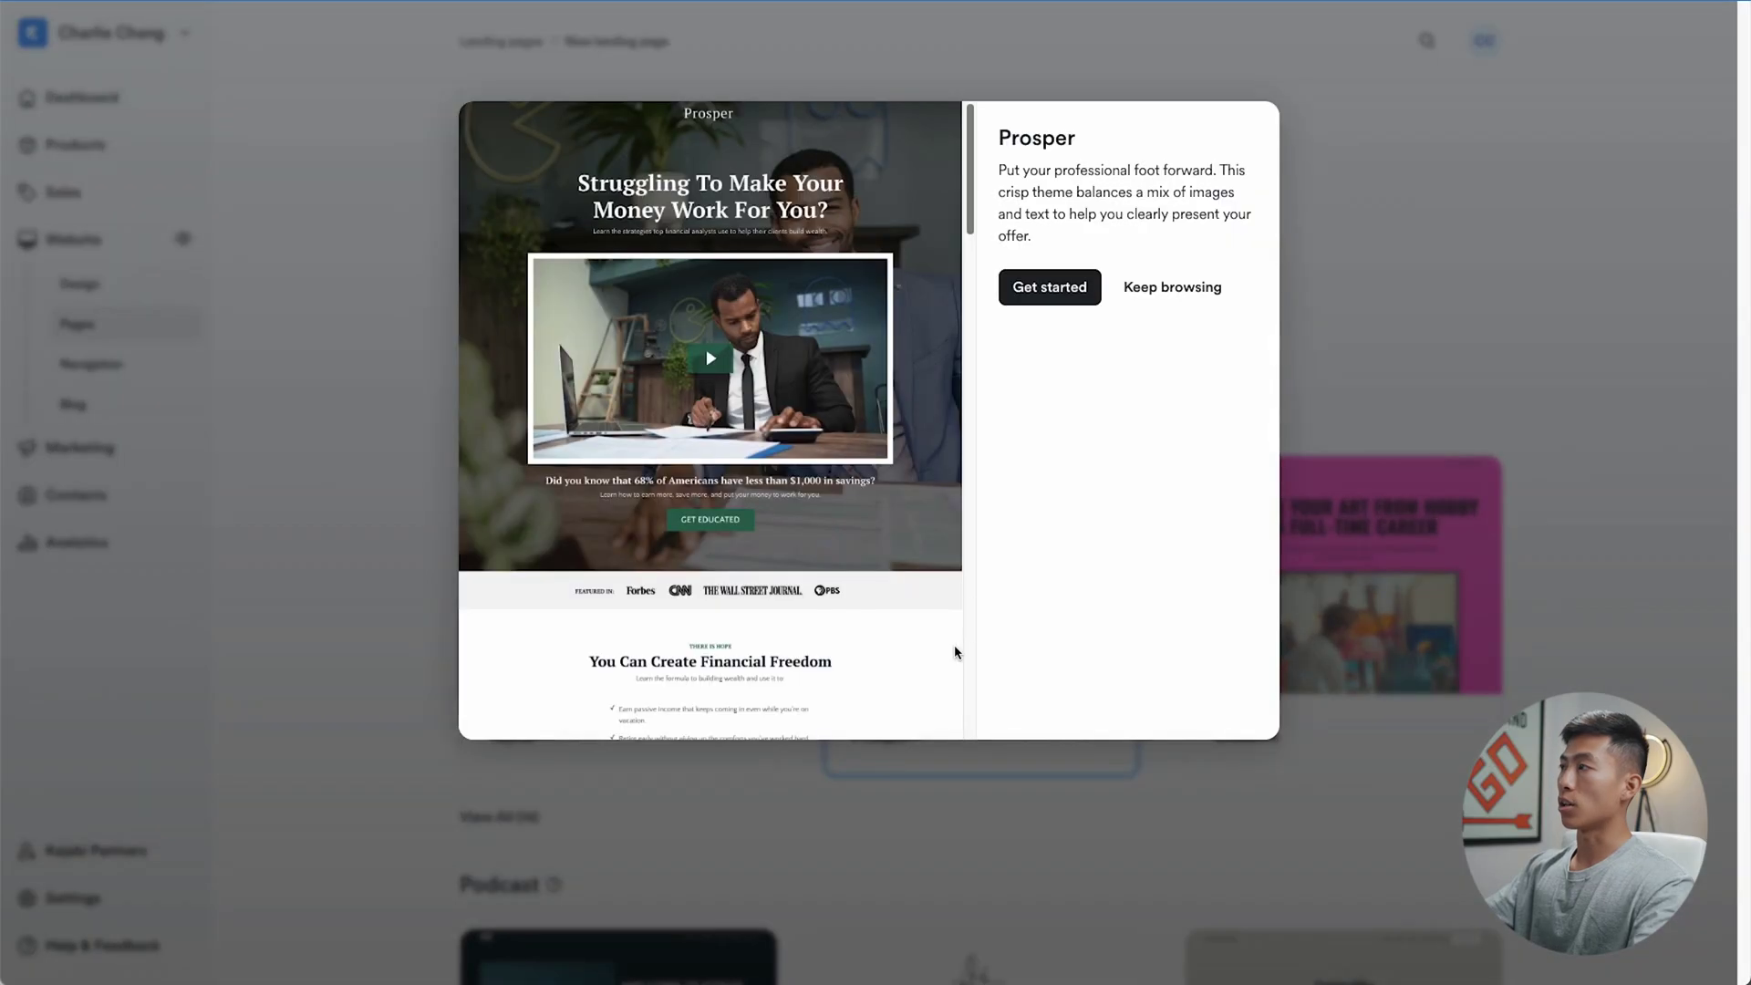
click(1048, 290)
click(1062, 314)
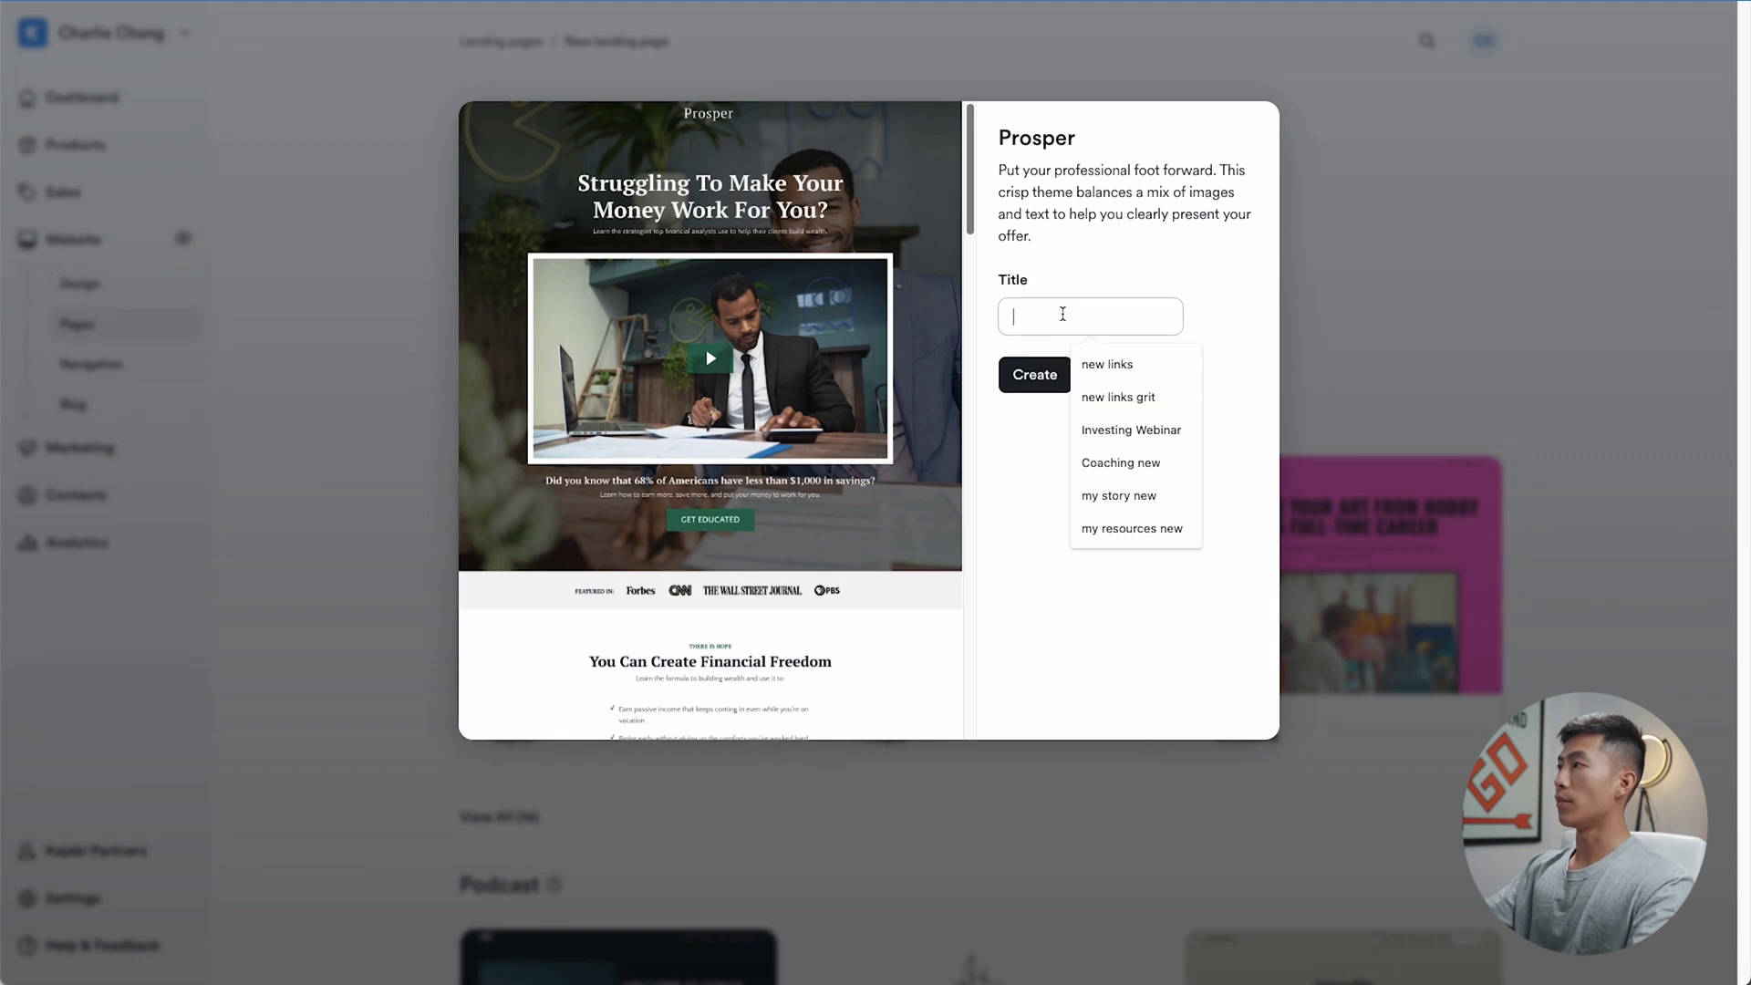
text(test webinar pa)
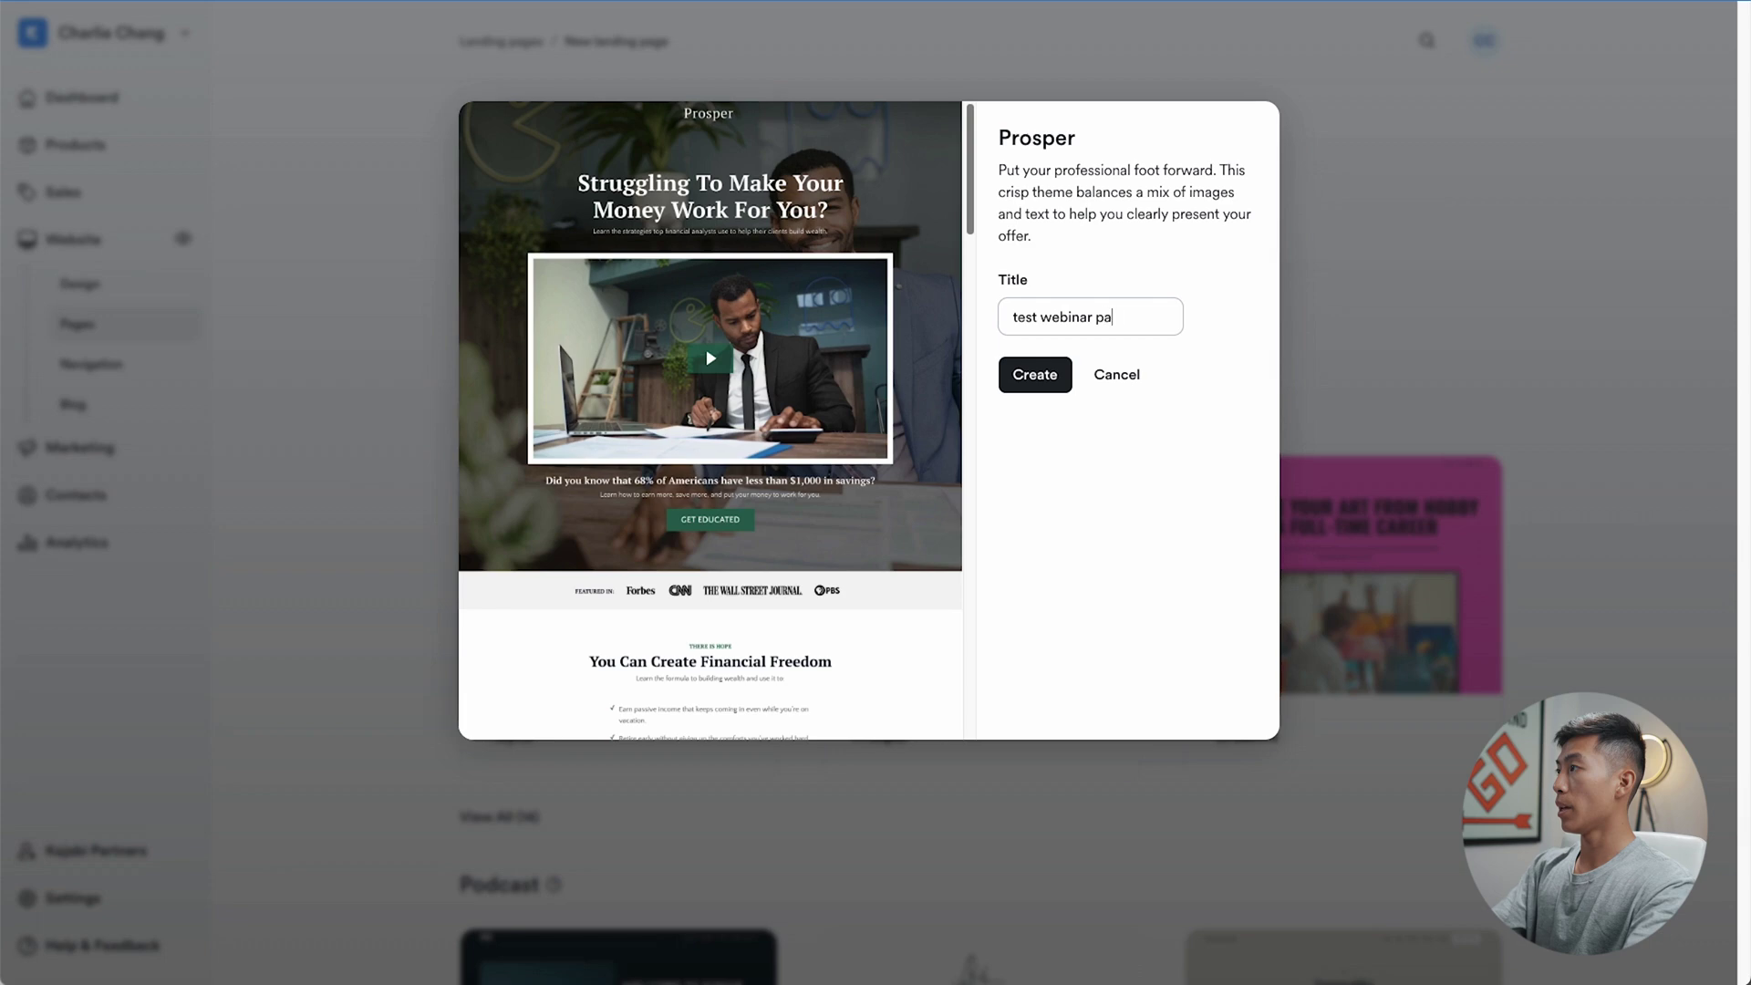
text(ge)
click(1026, 374)
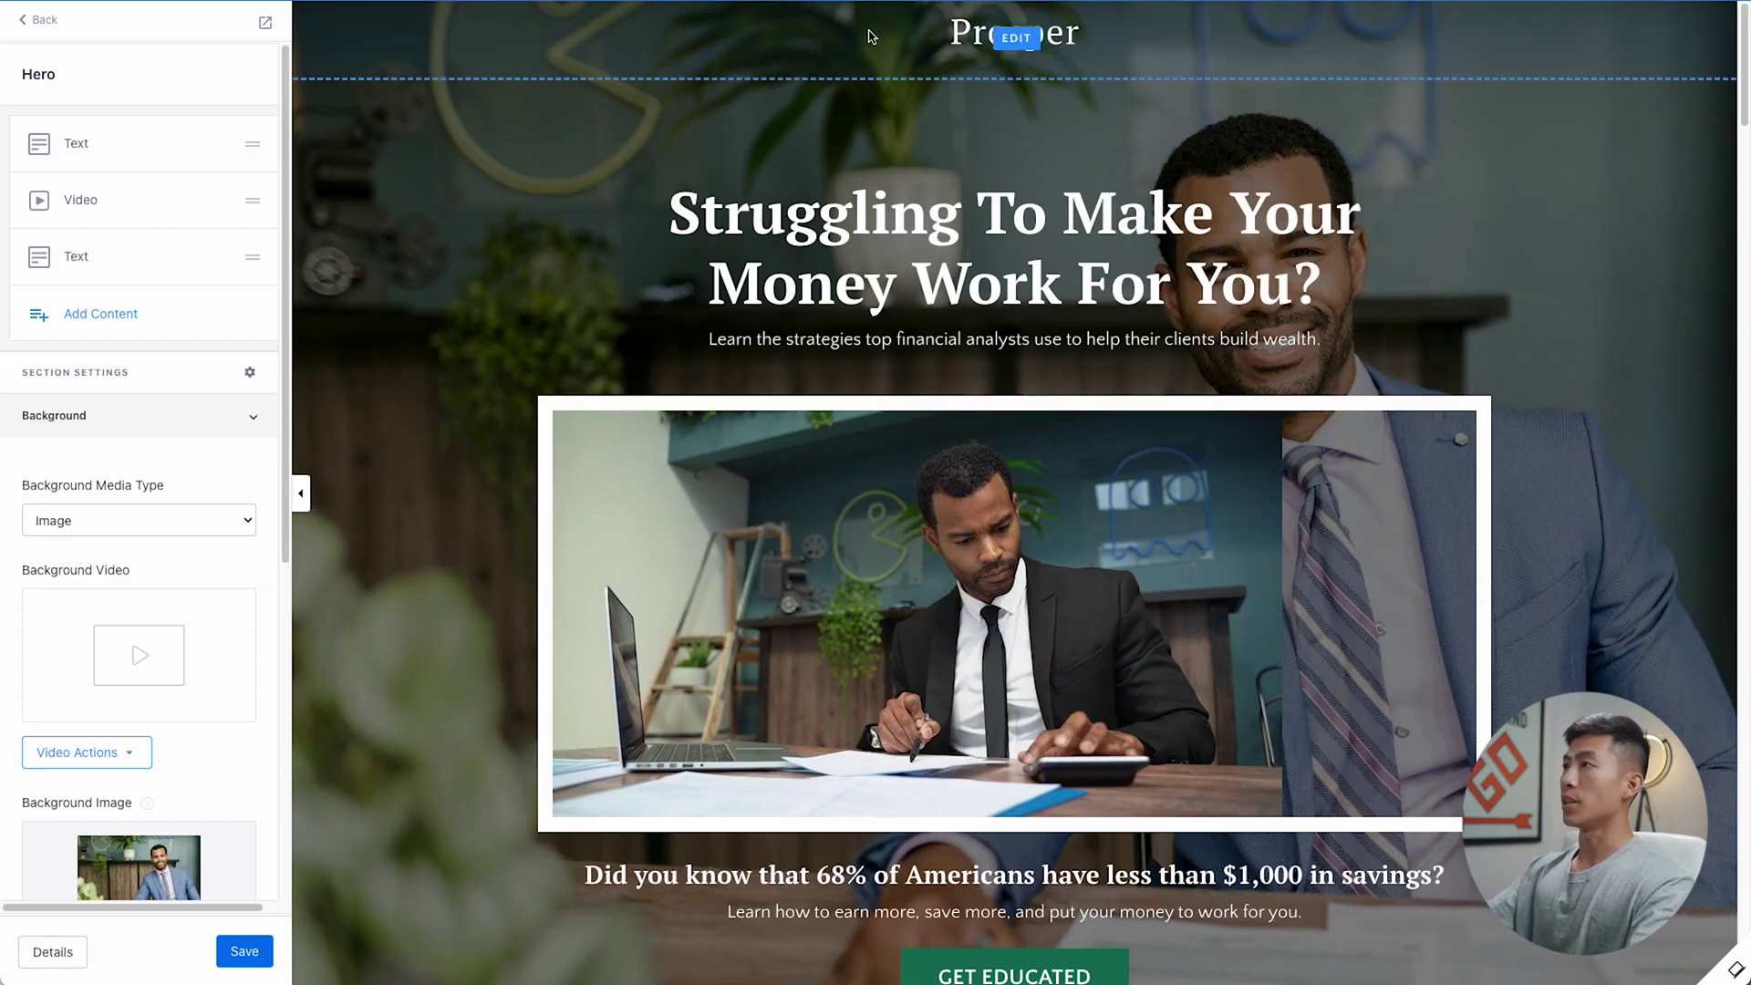
Delete the Prosper logo block from the page header
click(1014, 38)
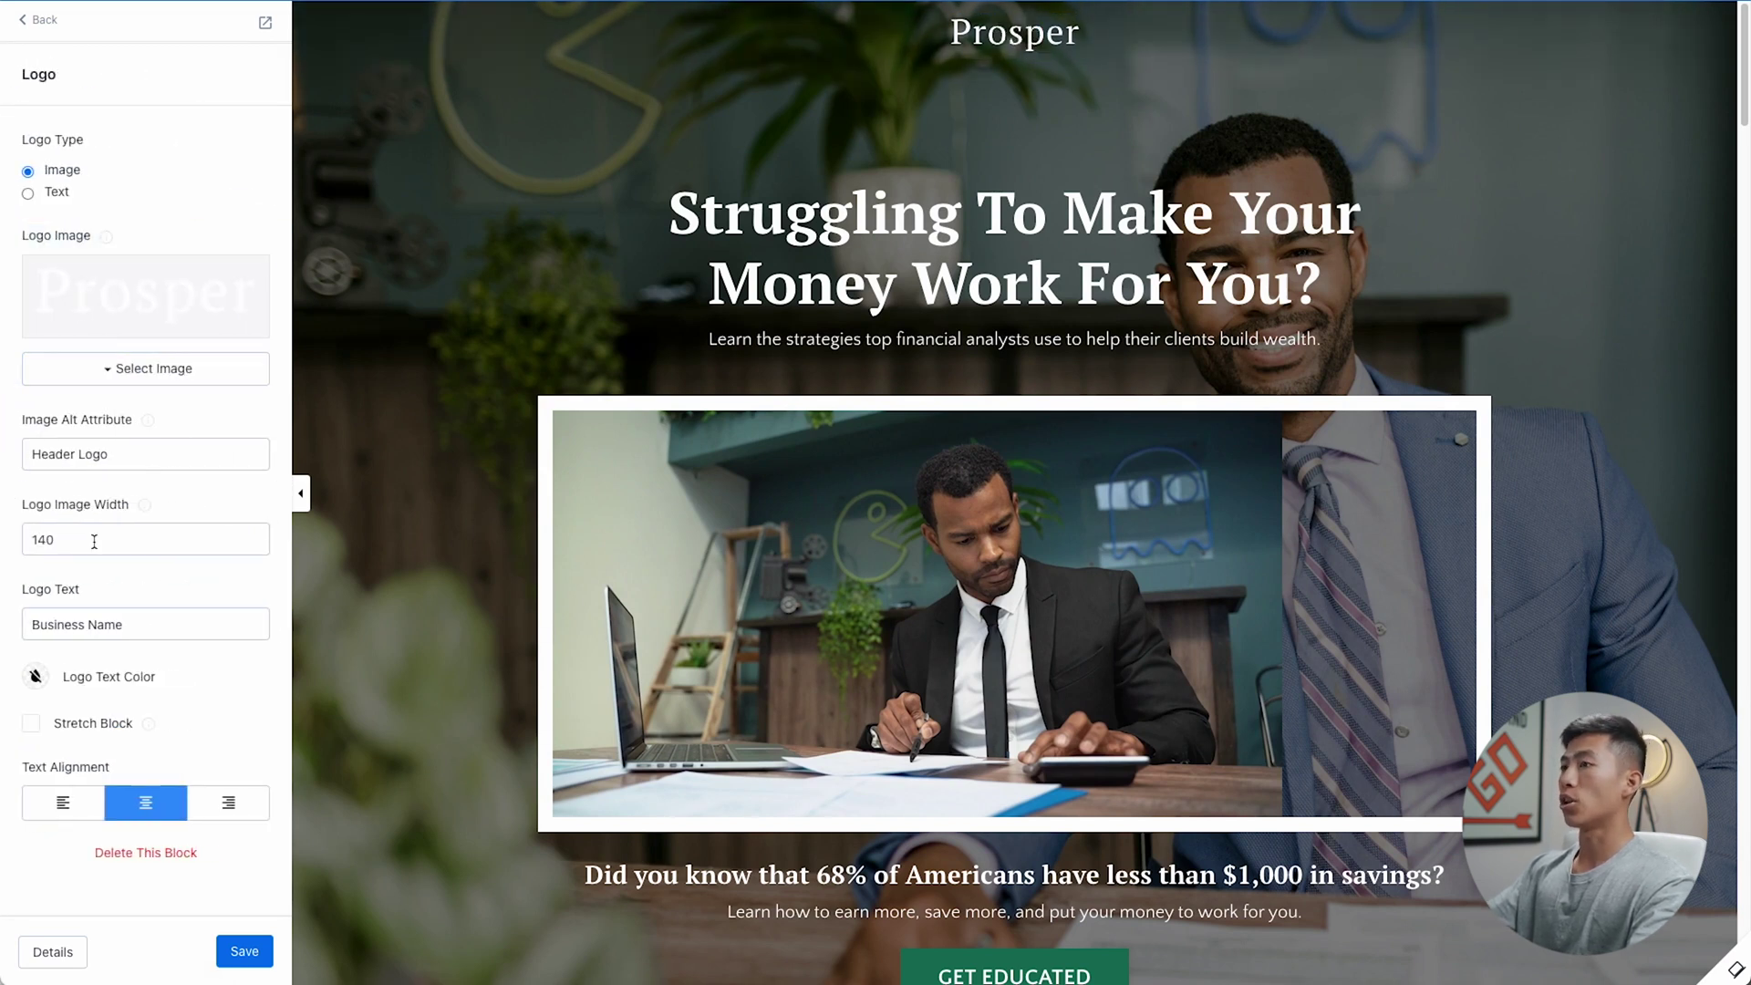
click(156, 854)
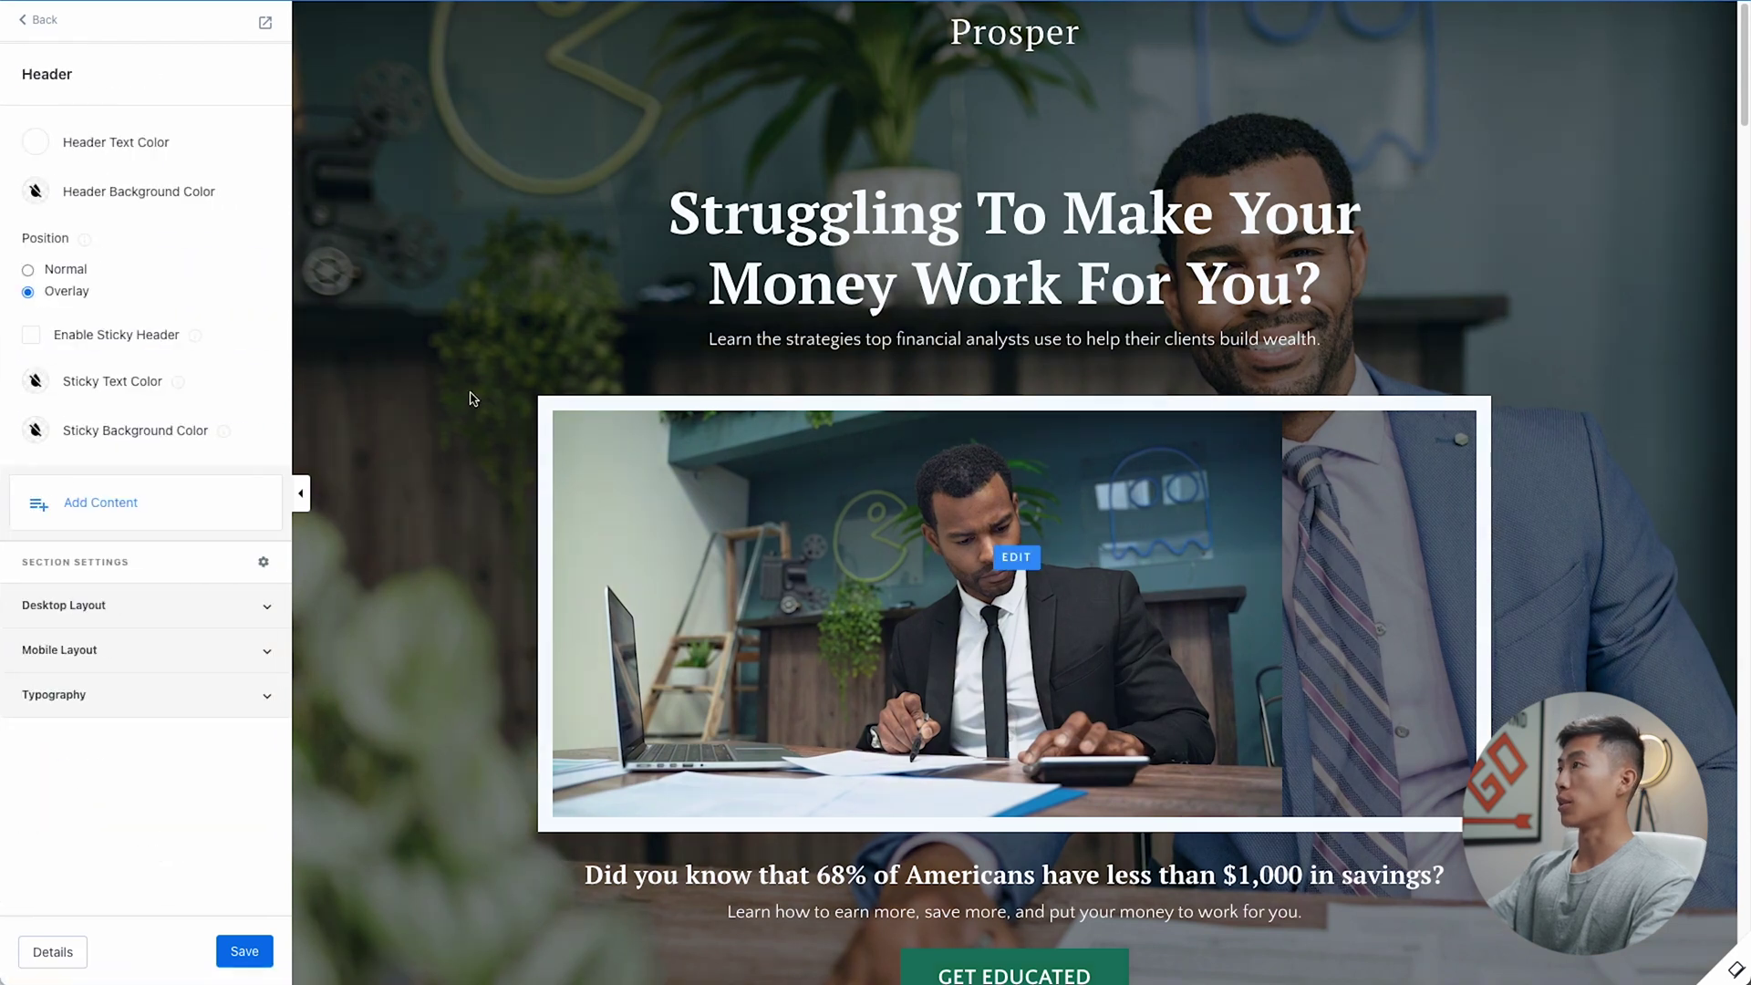
Replace all the text in the hero's heading block with "WEBINAR ABOUT KAJABI"
click(980, 246)
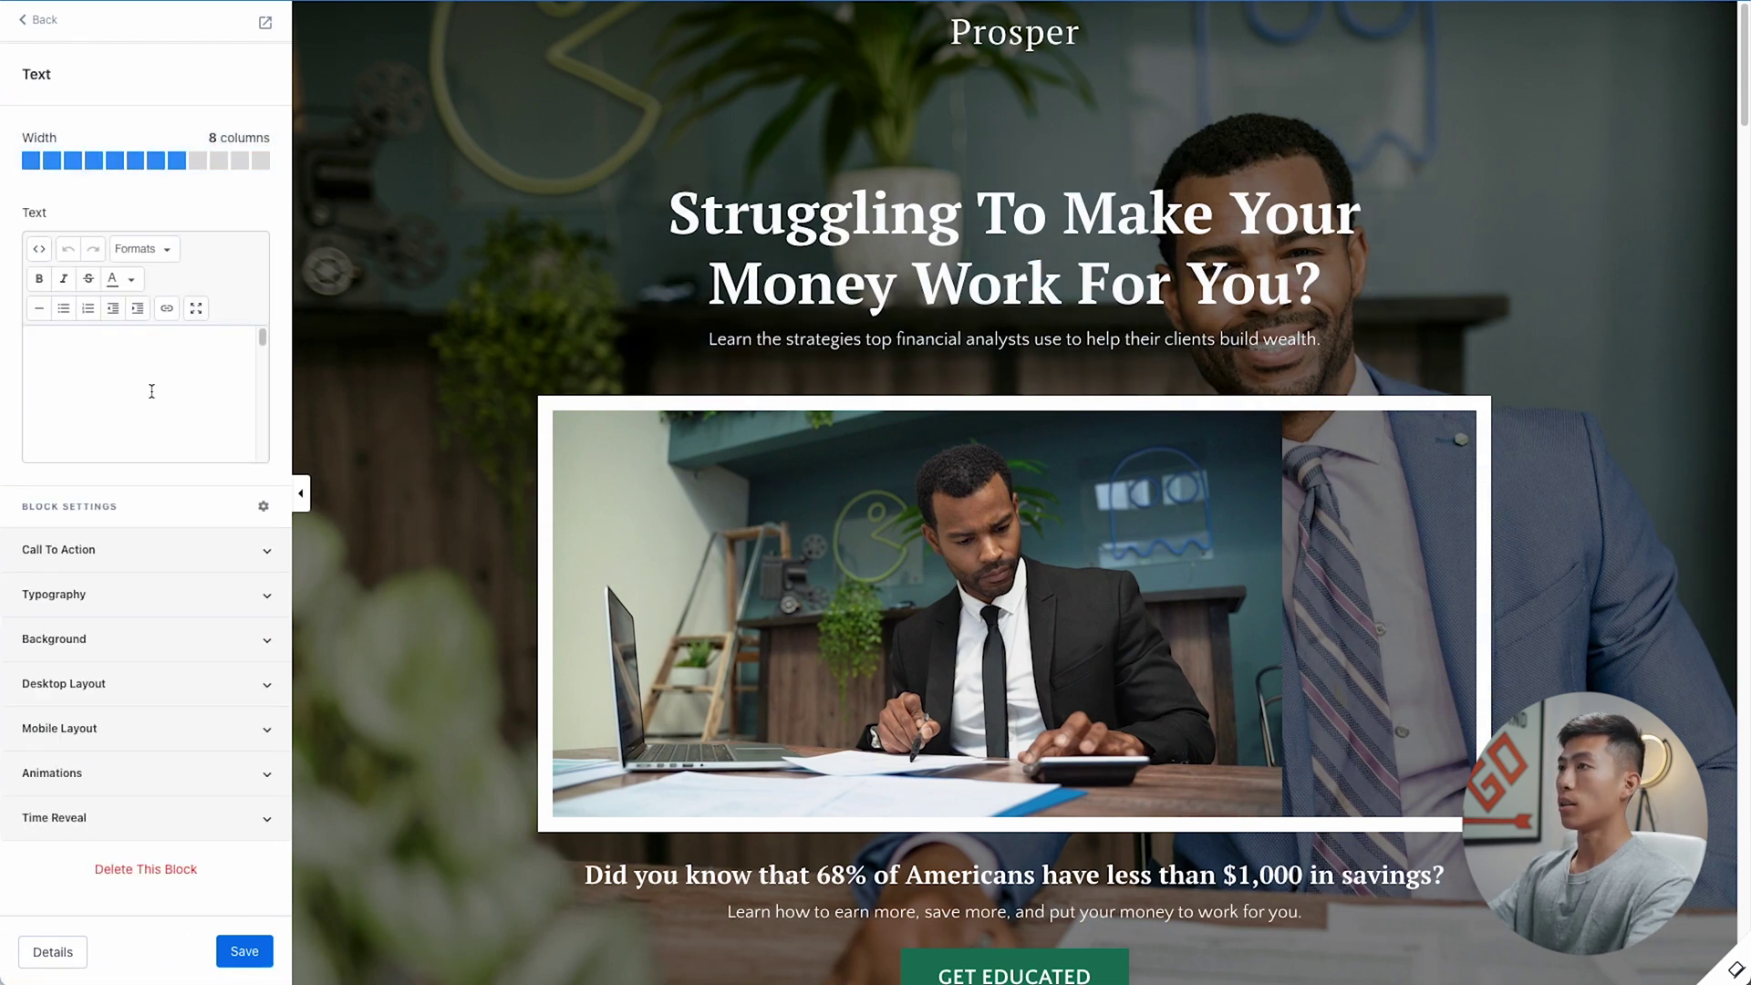
key(ctrl+a)
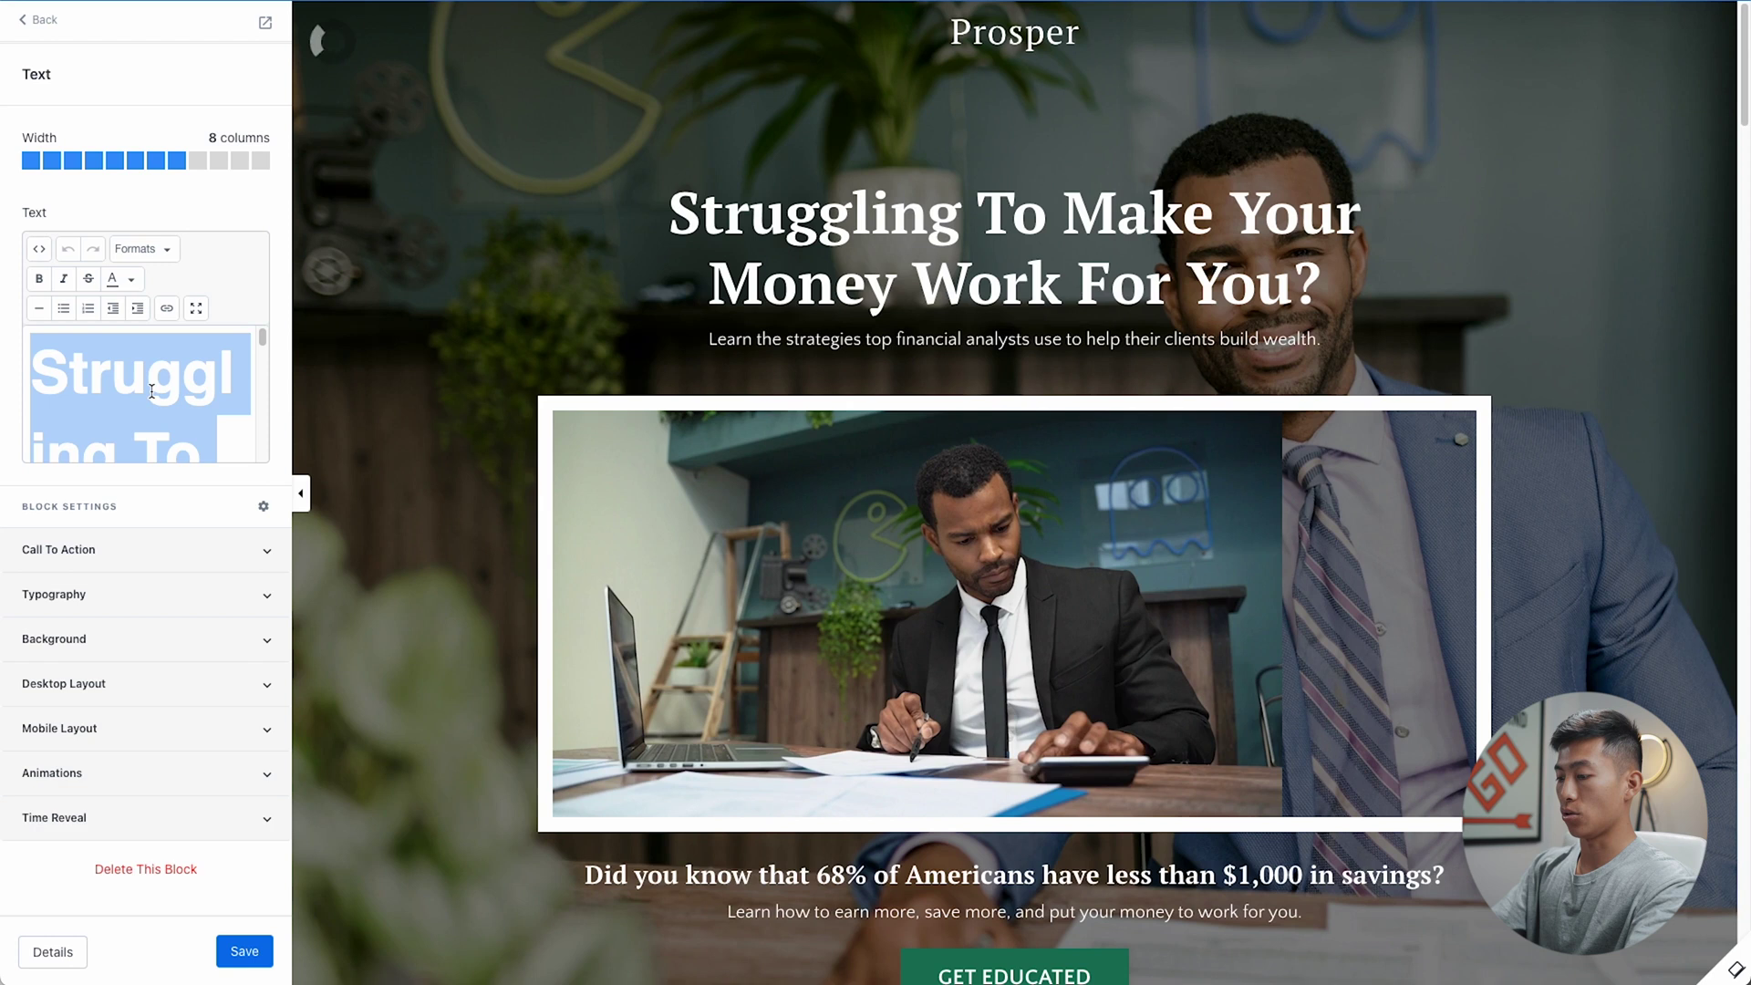
text(WEBINAR ABOUIT)
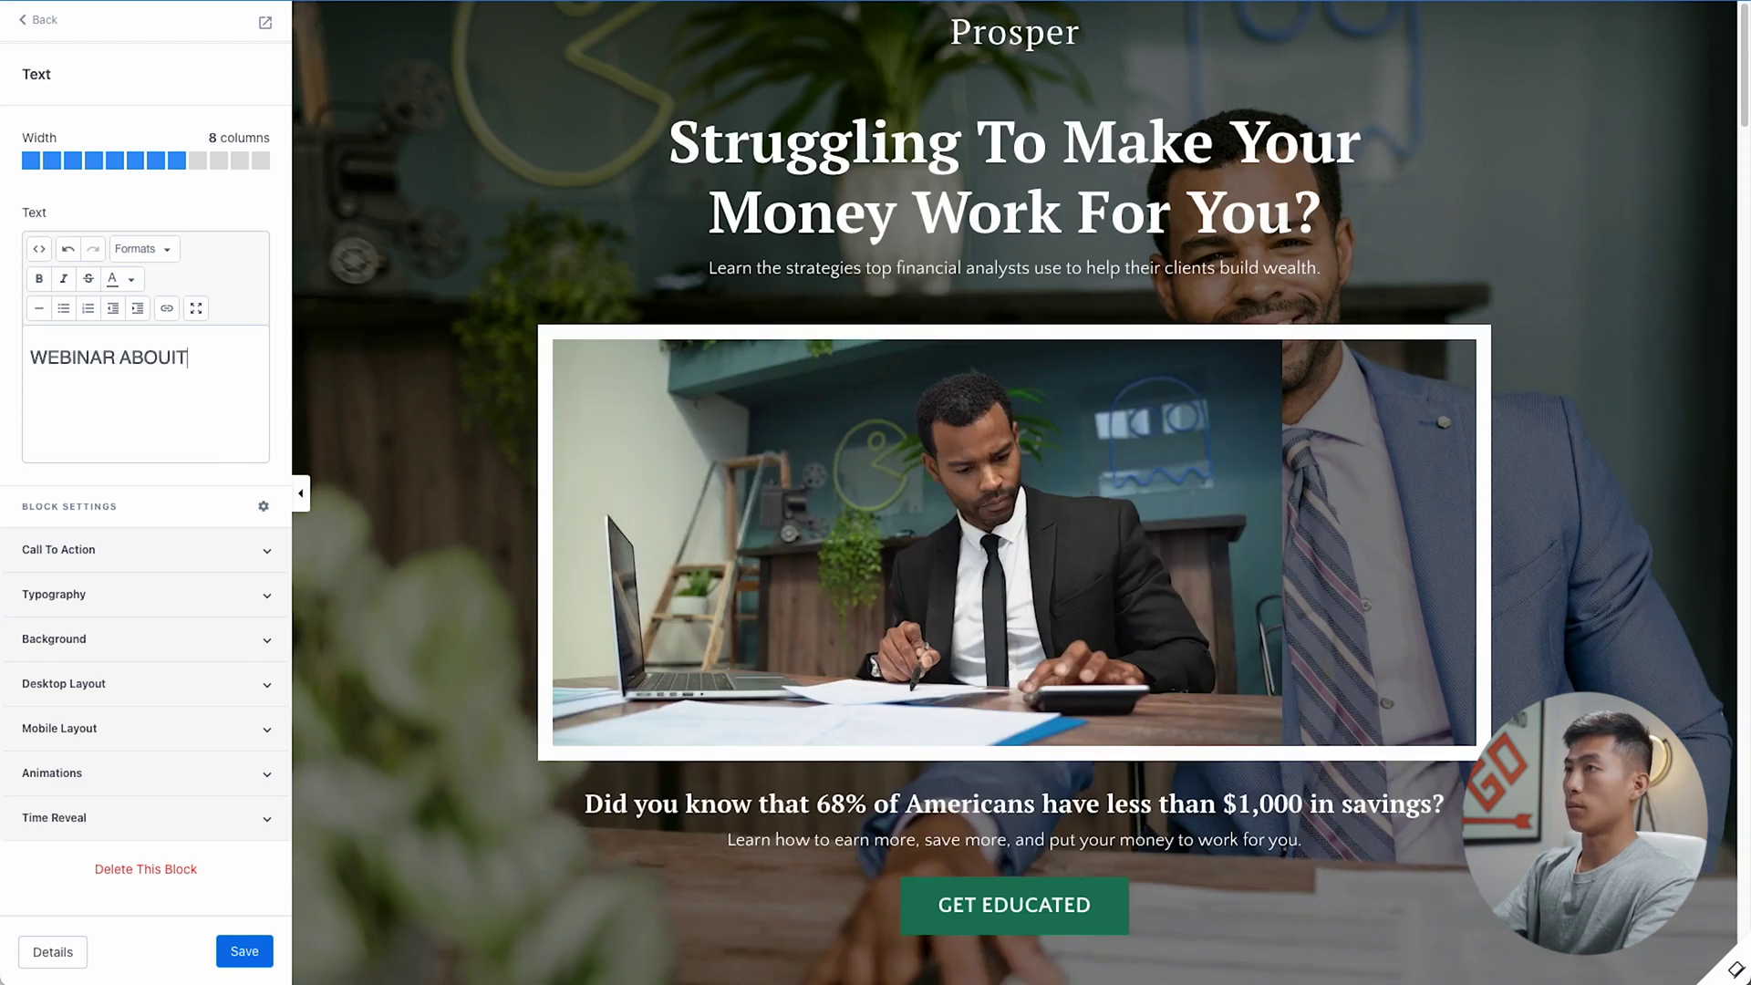
key(BackSpace)
key(BackSpace)
text(T KAJABI)
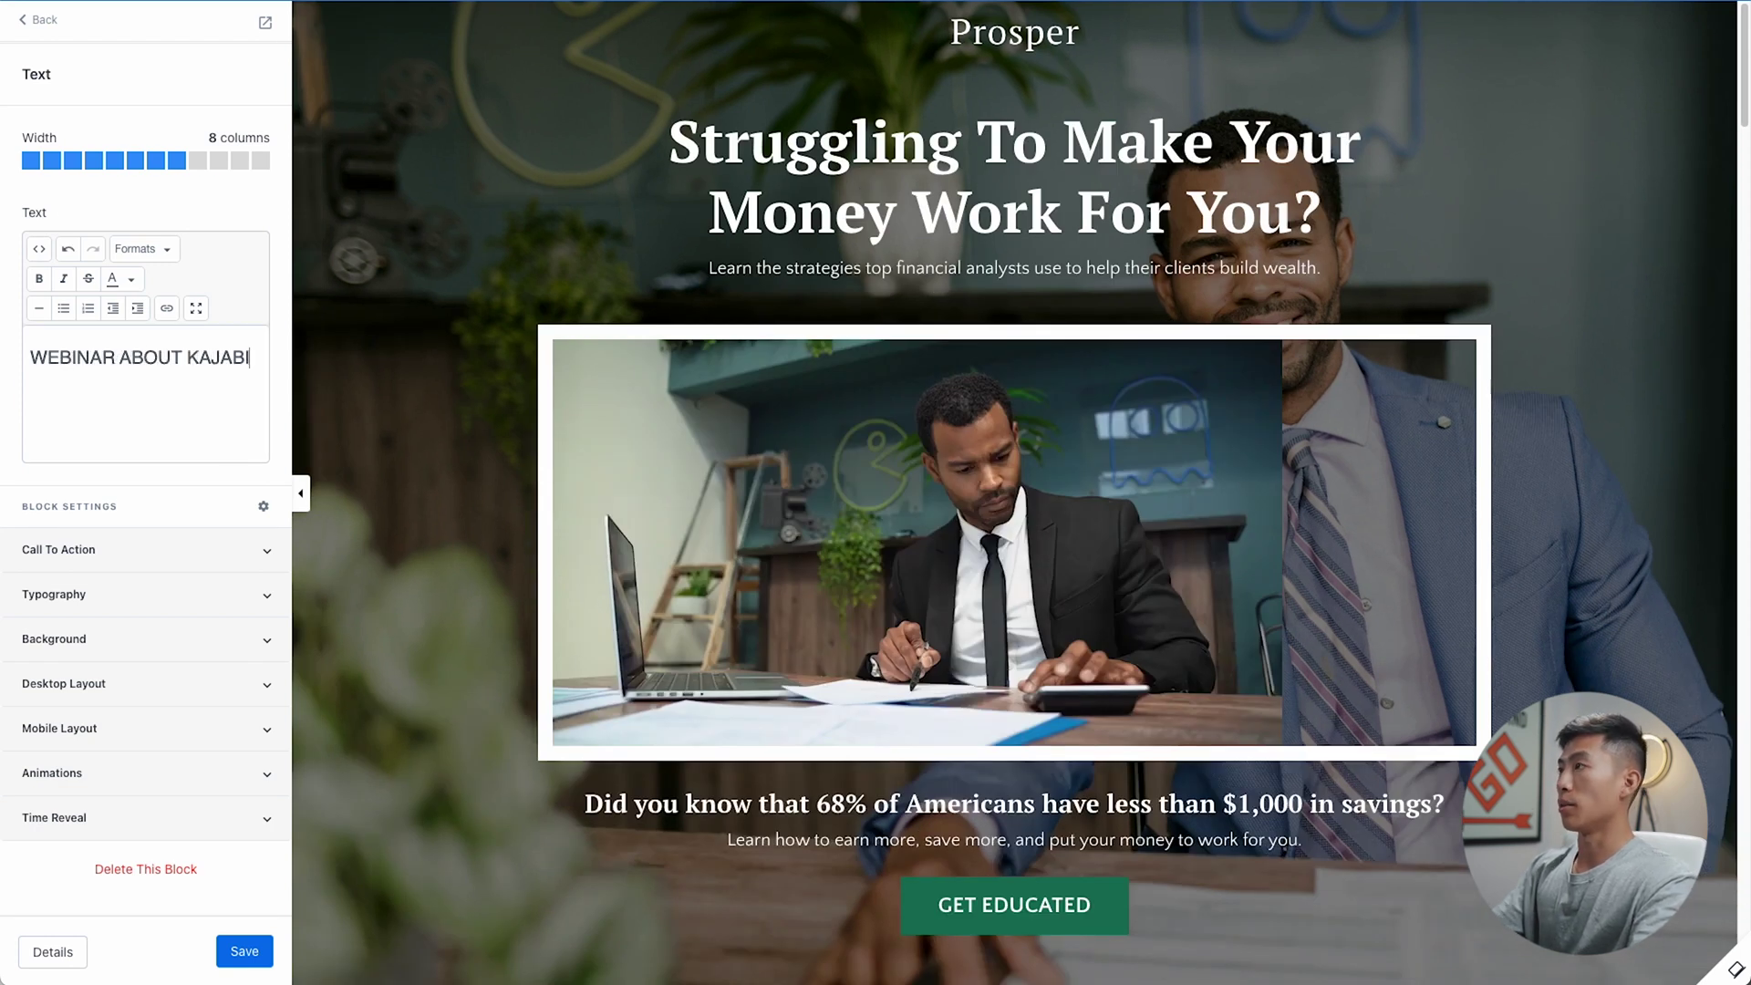
Open the hero video block's options for supplying a video file
click(896, 404)
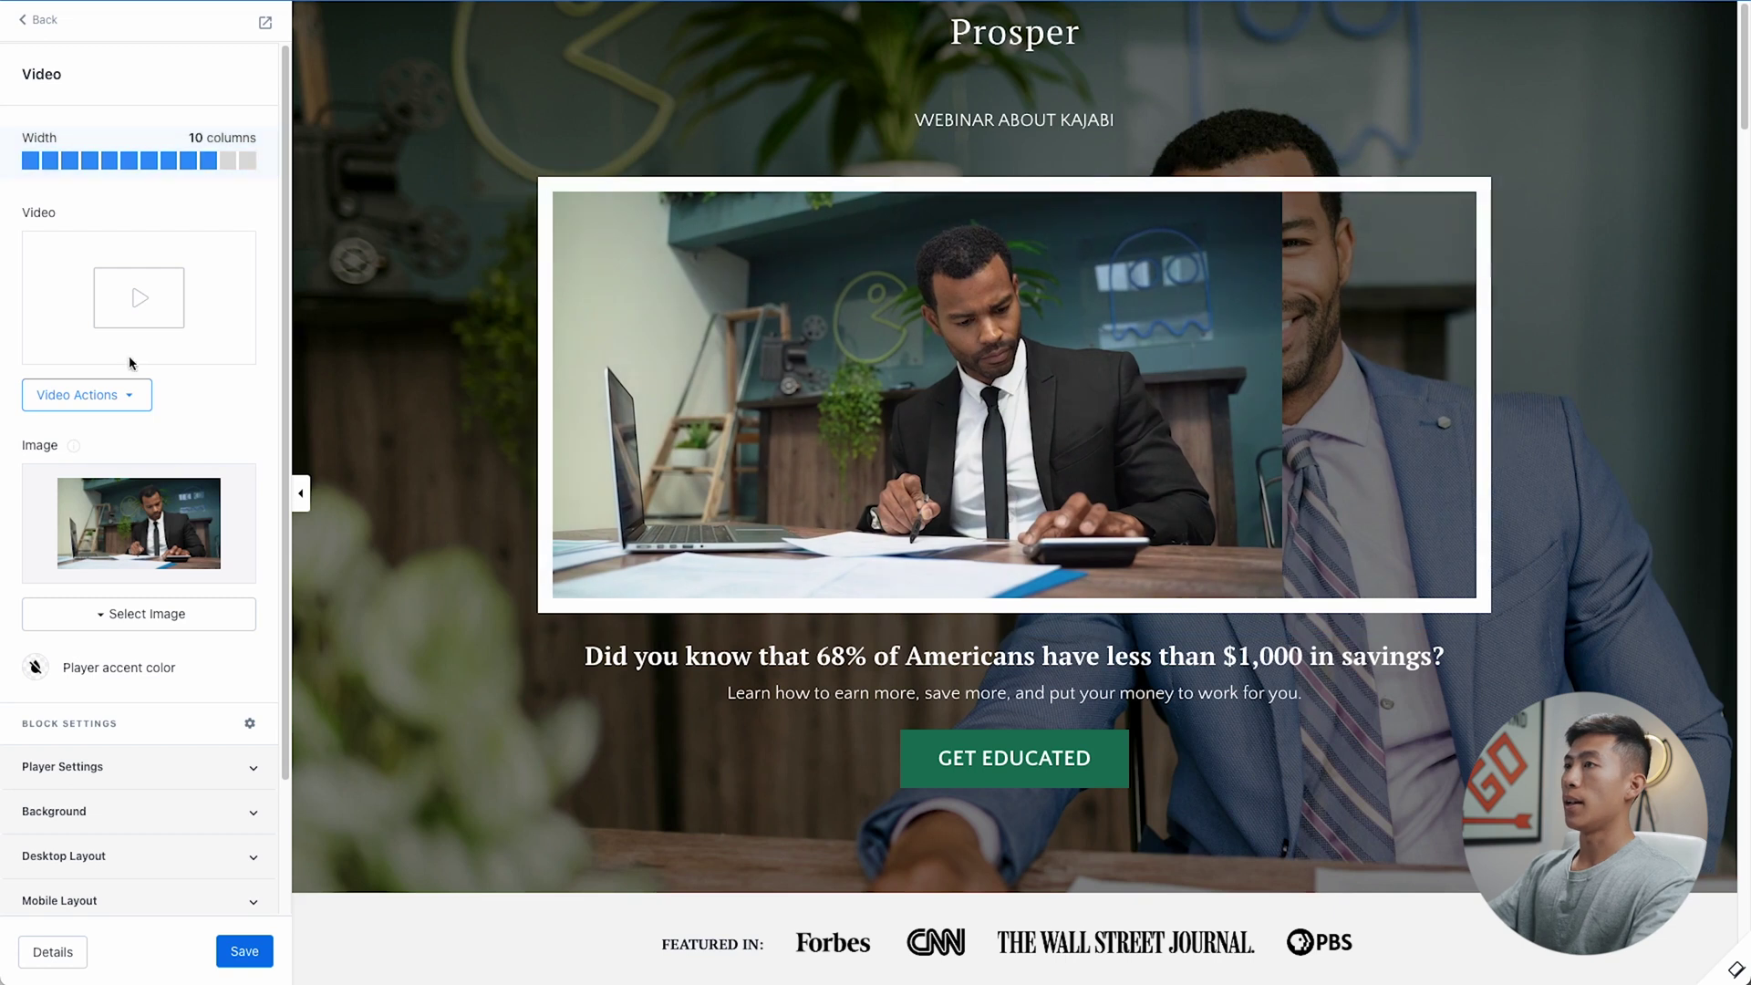
click(95, 407)
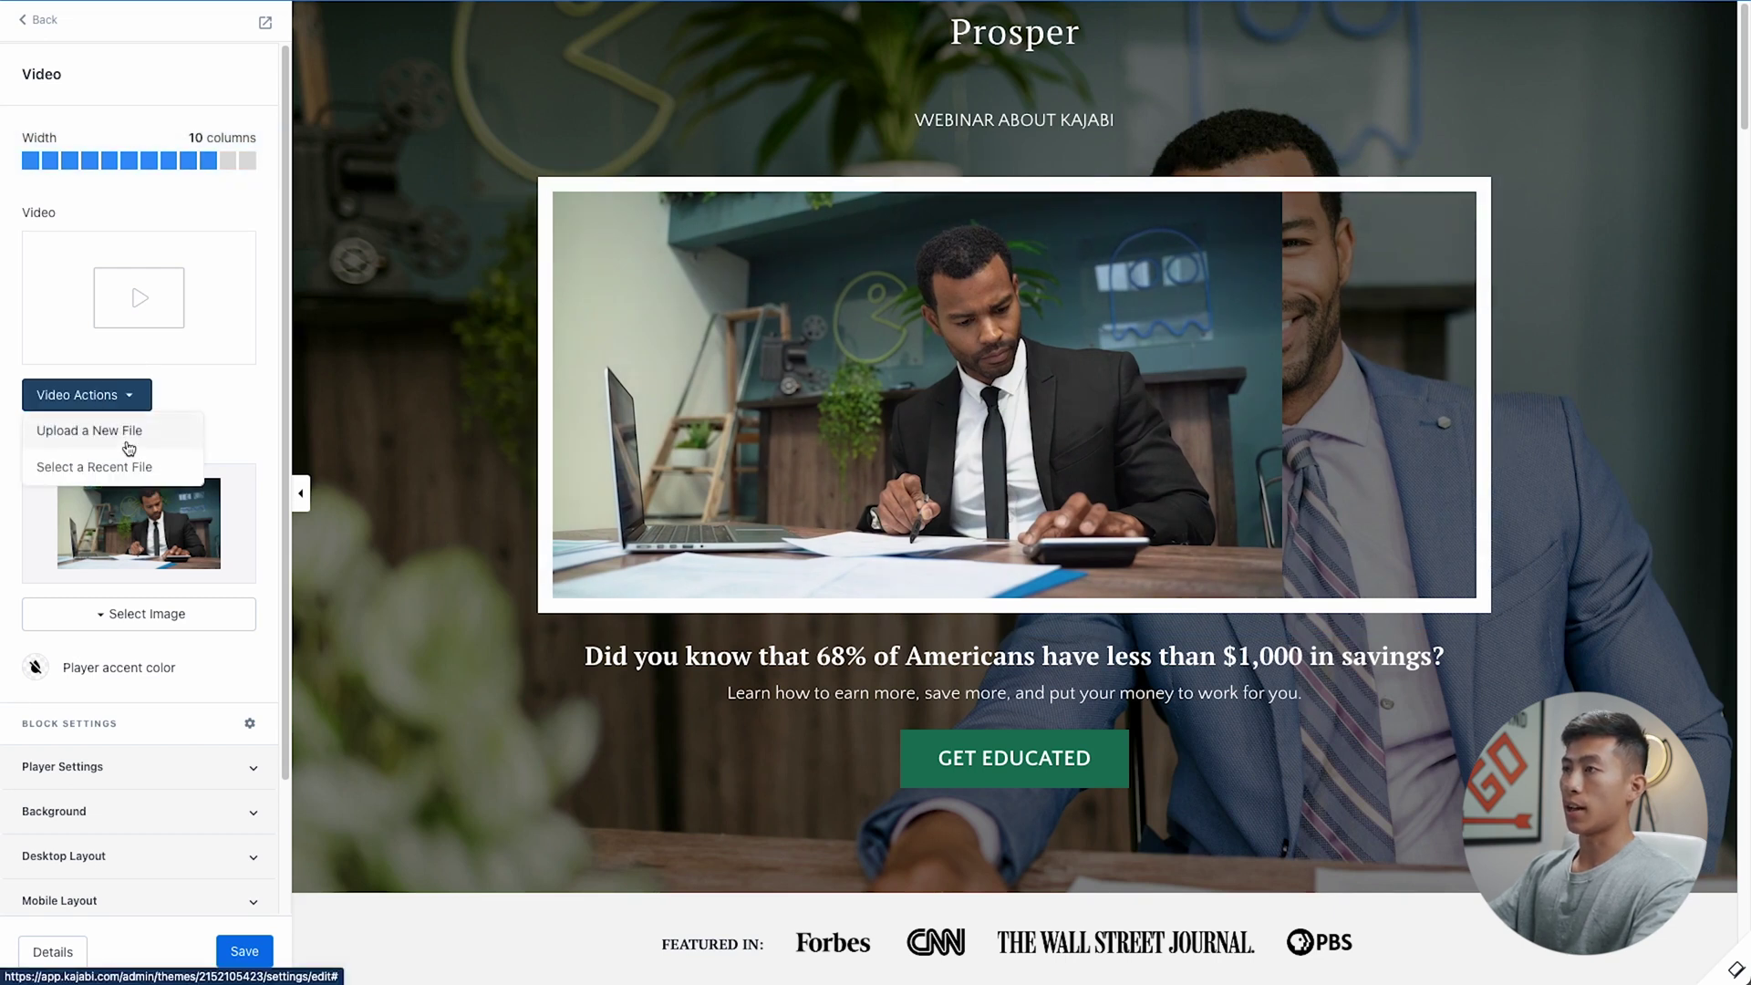
Change the hero call-to-action button's text from the template wording to "SIGN UP HERE"
click(1013, 771)
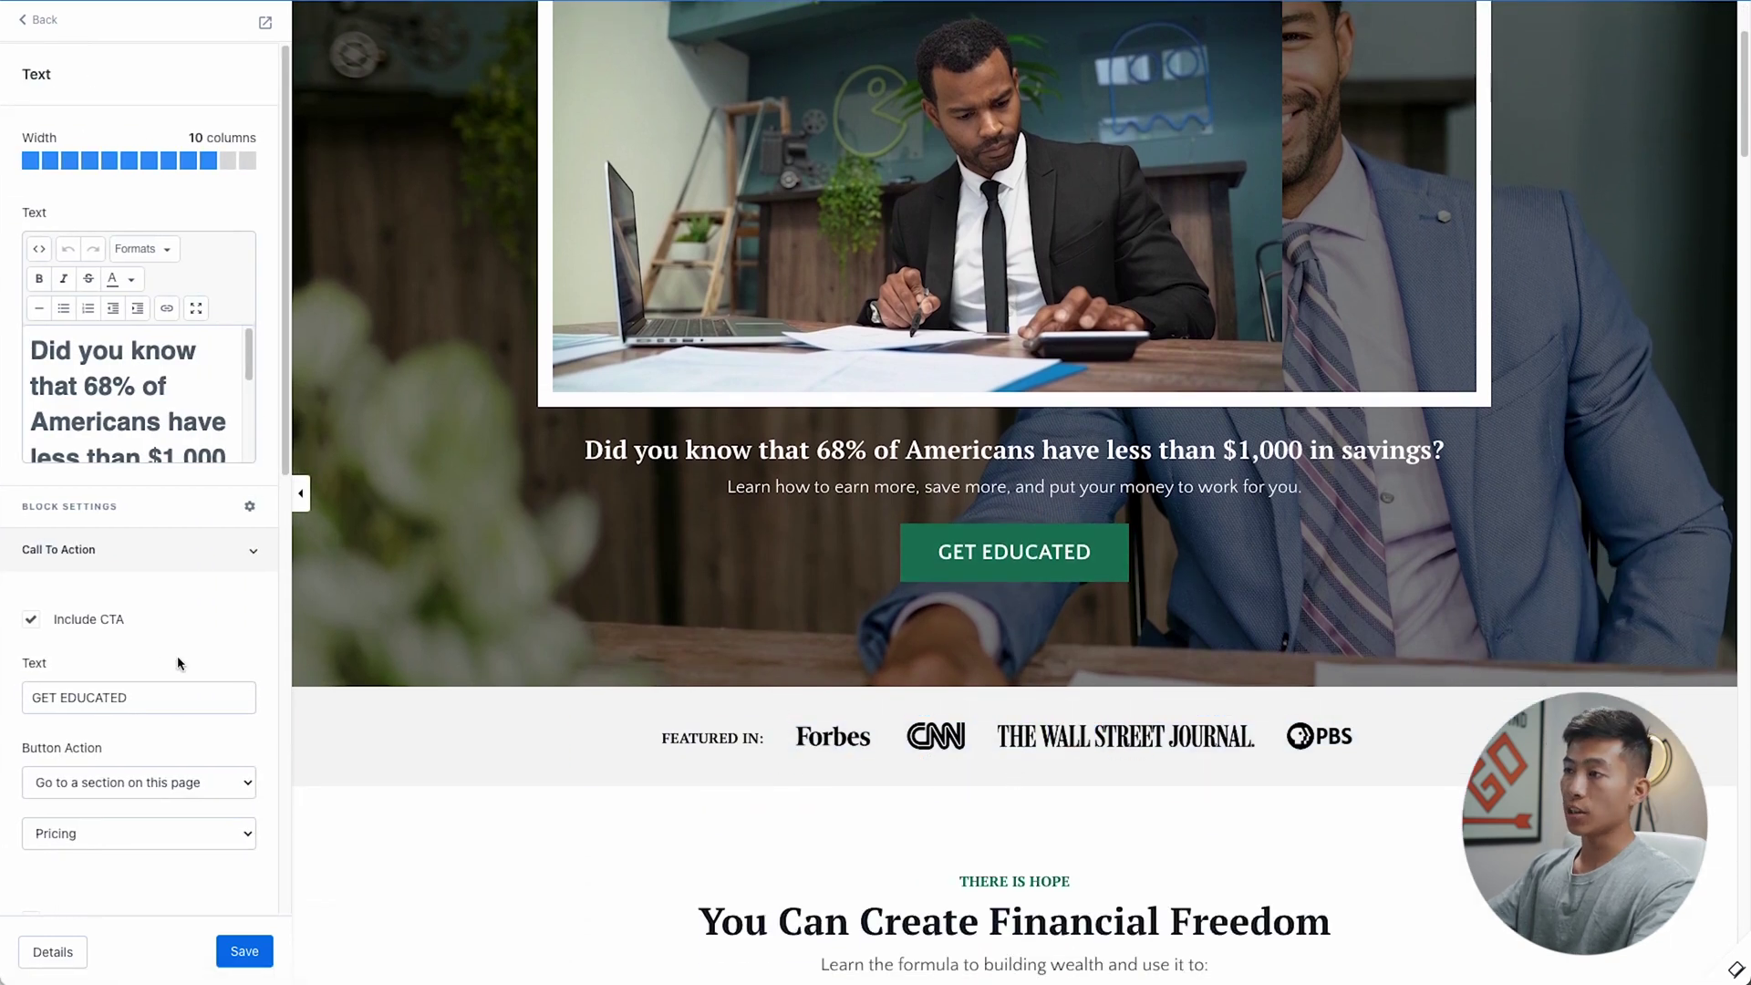
scroll(137, 660, down, 1)
drag(151, 591, 4, 584)
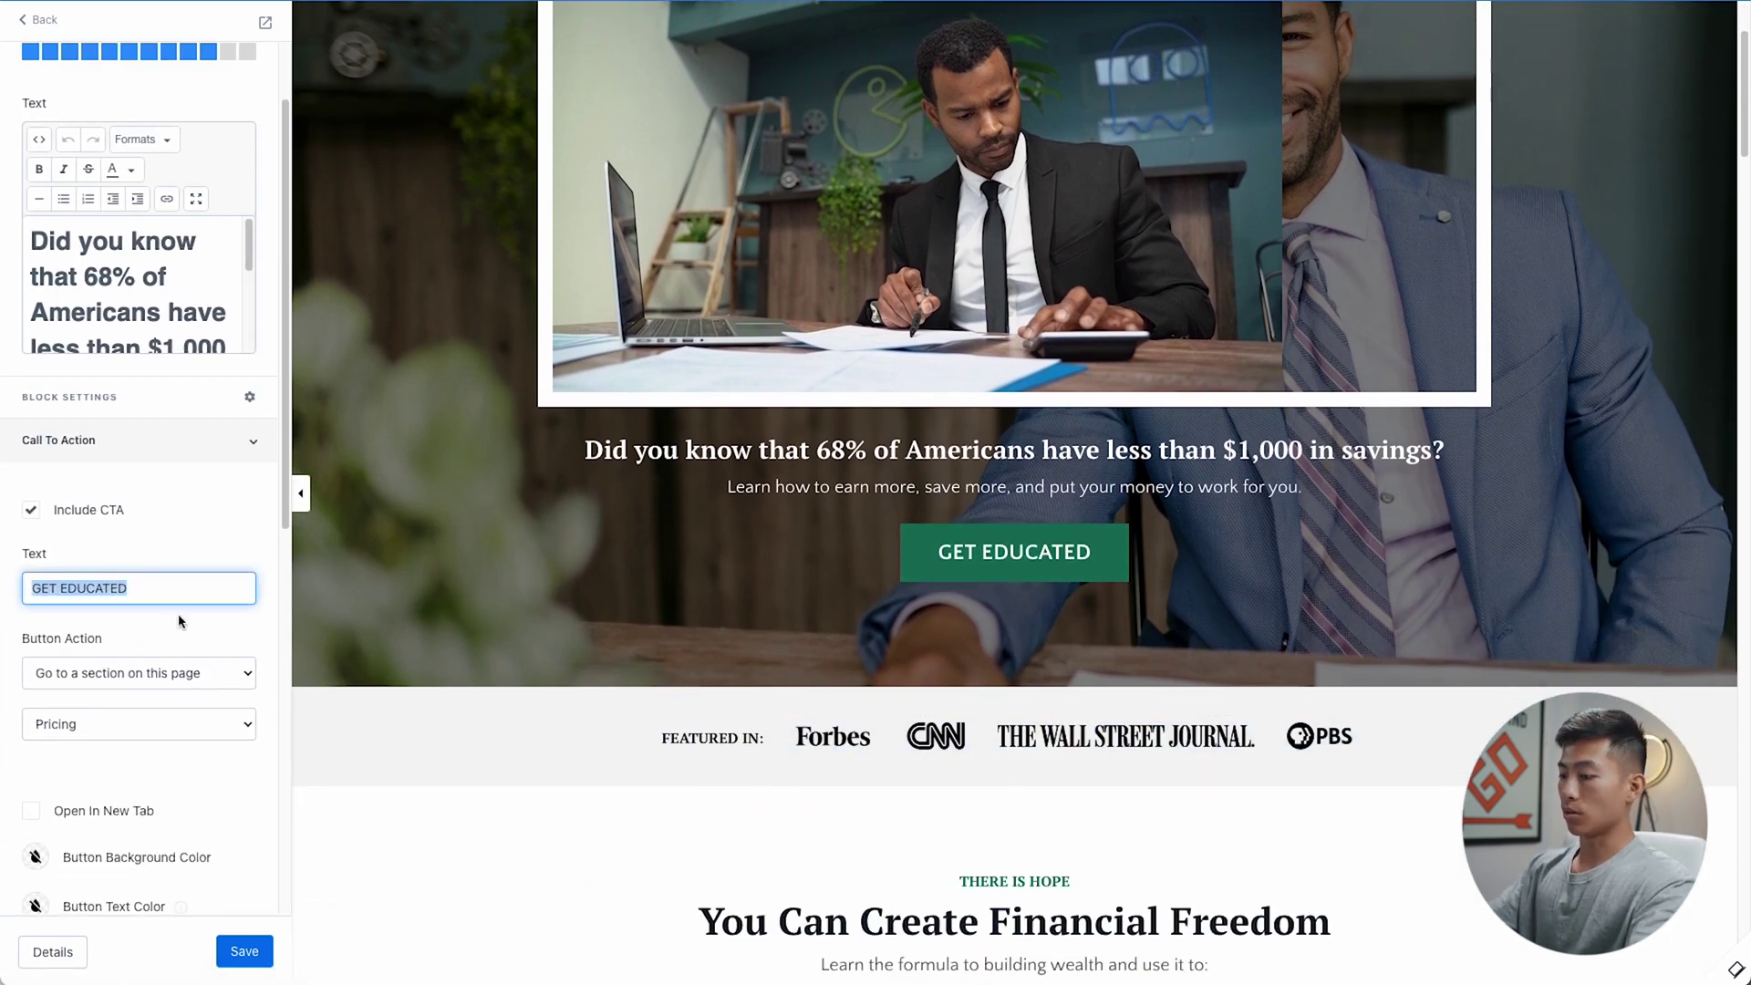
text(SIGN UP)
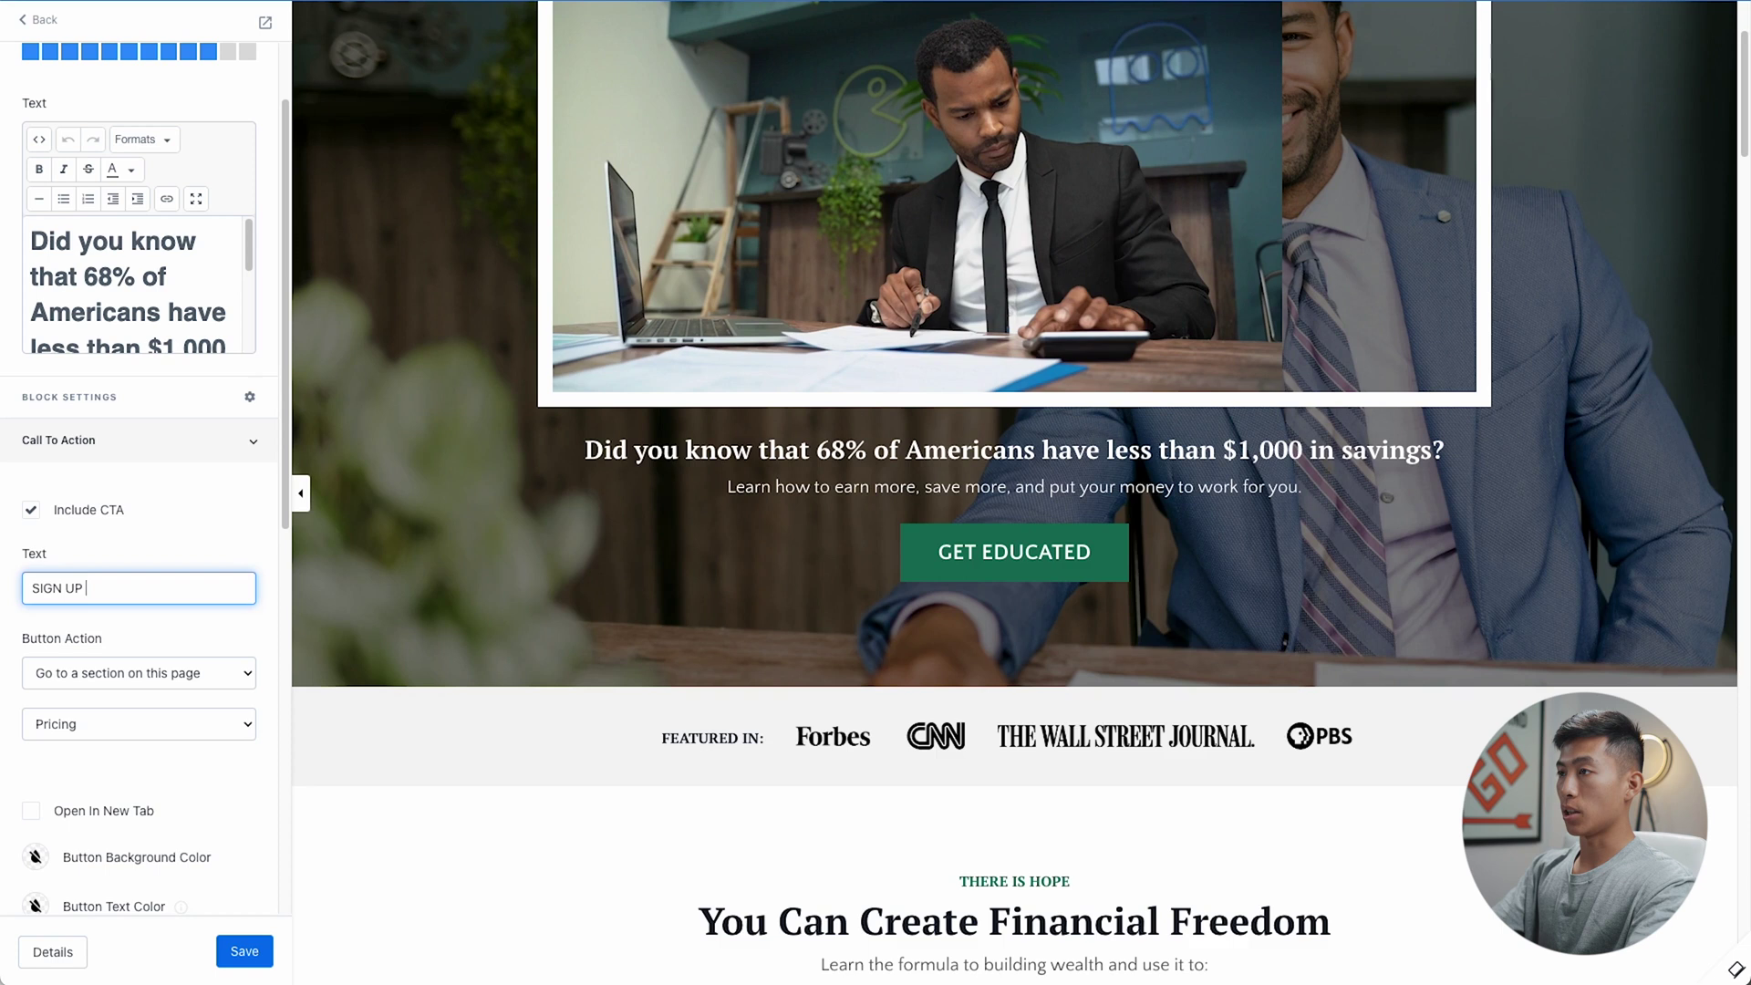
text( HERE)
Set the hero call-to-action button's action to "Go to a URL", save the page and leave the page editor
scroll(141, 643, down, 1)
click(98, 591)
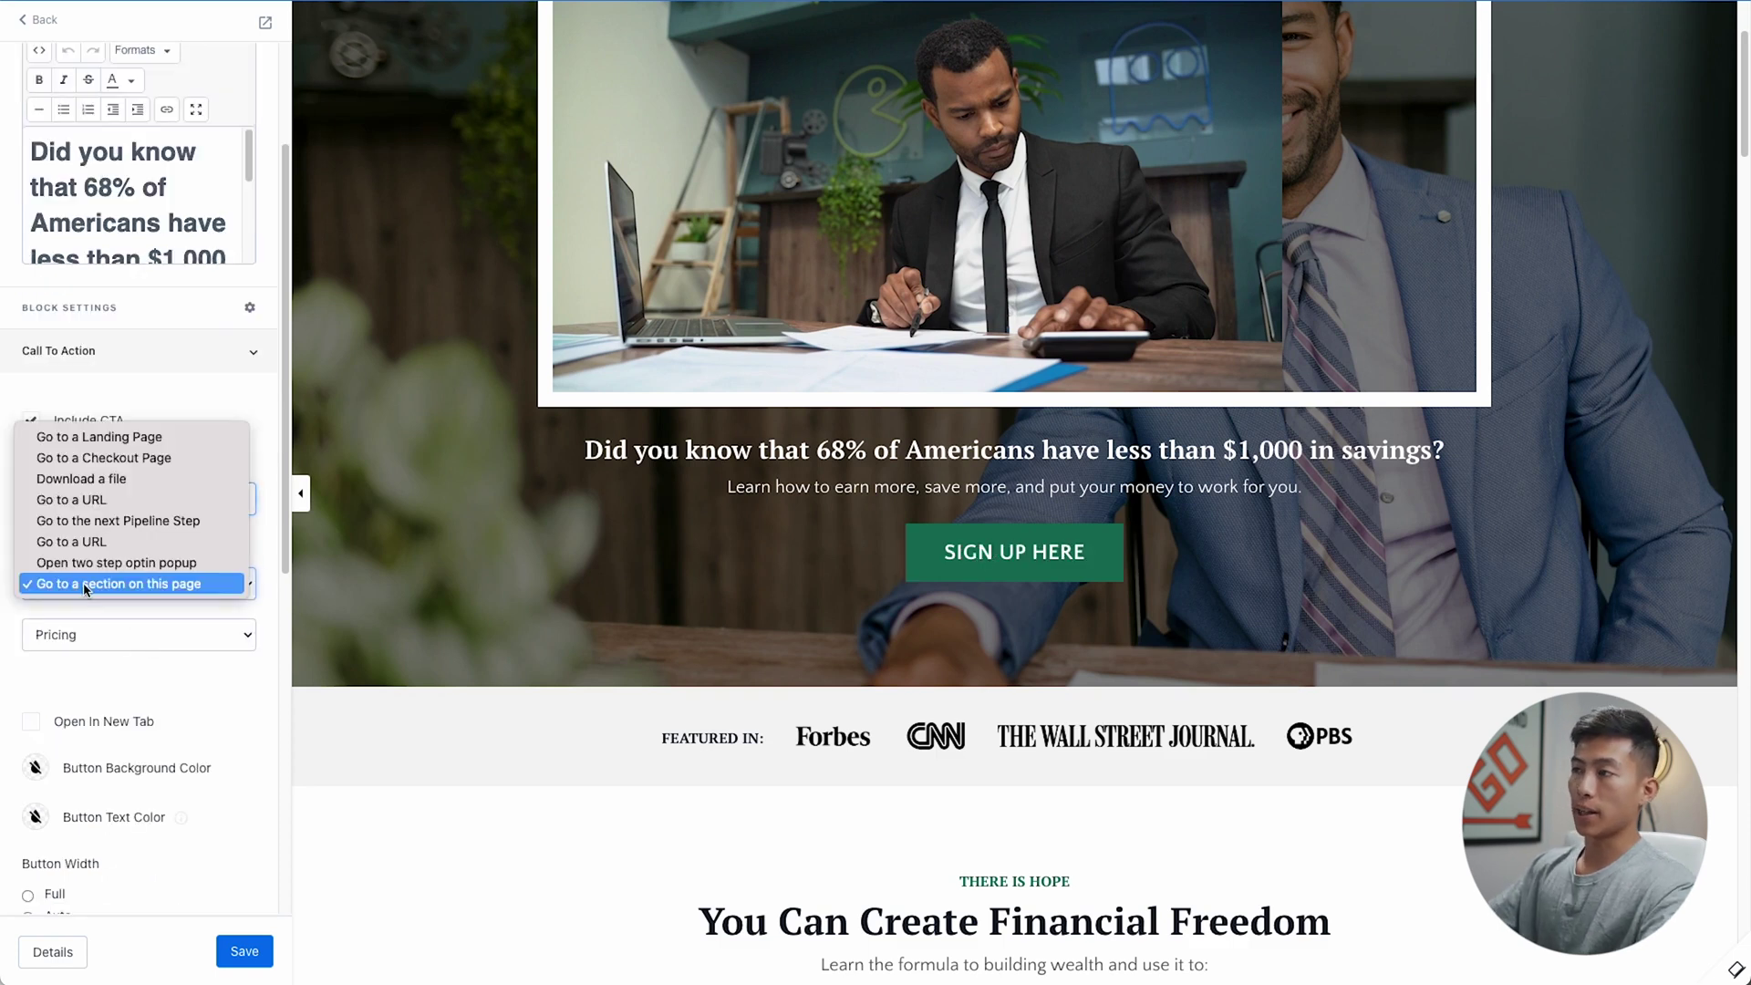
click(103, 503)
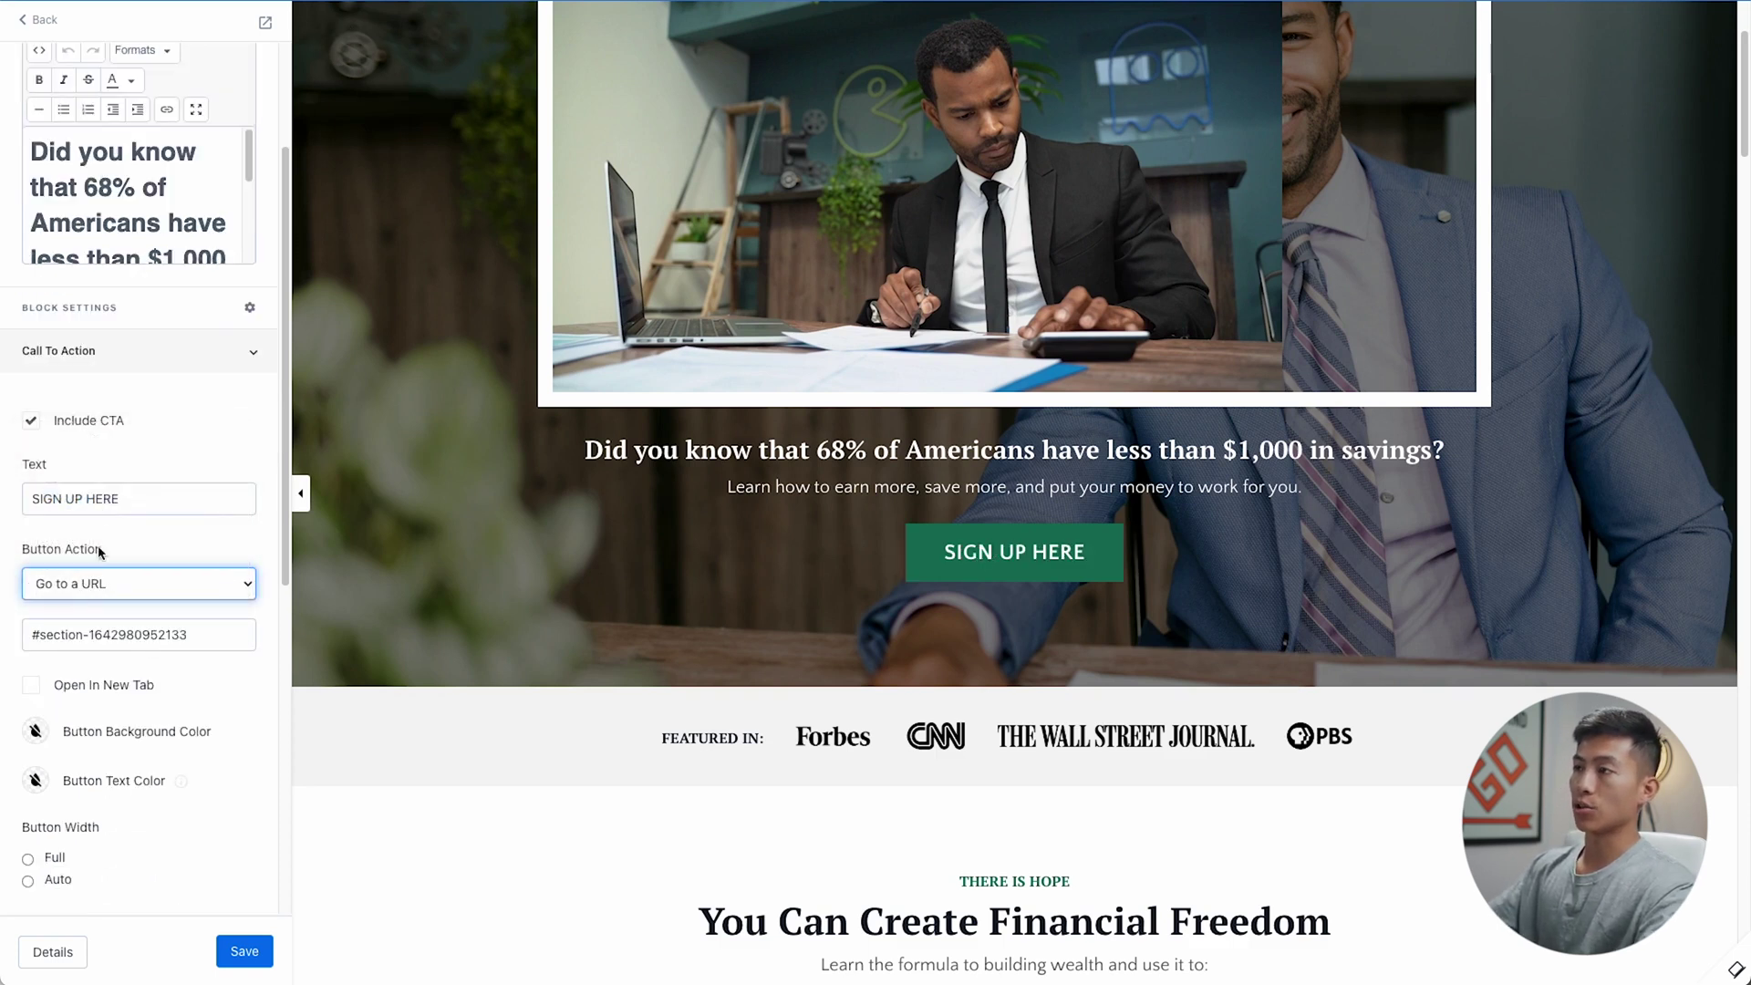
click(209, 583)
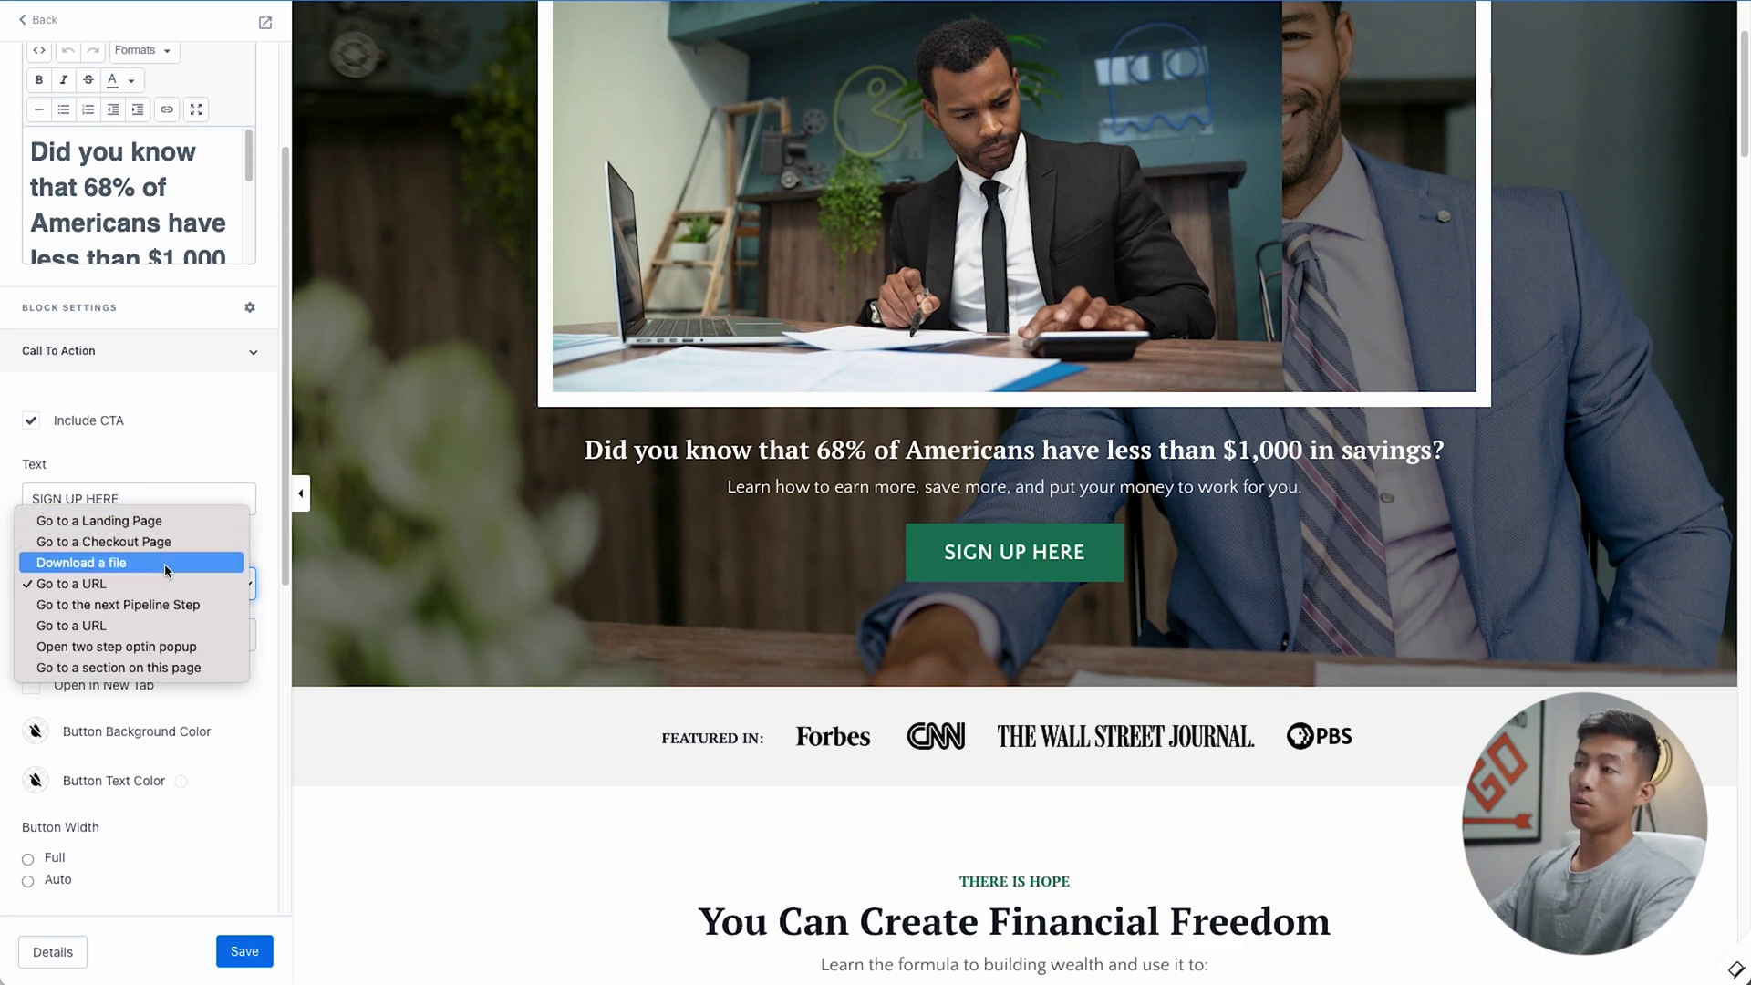
key(Escape)
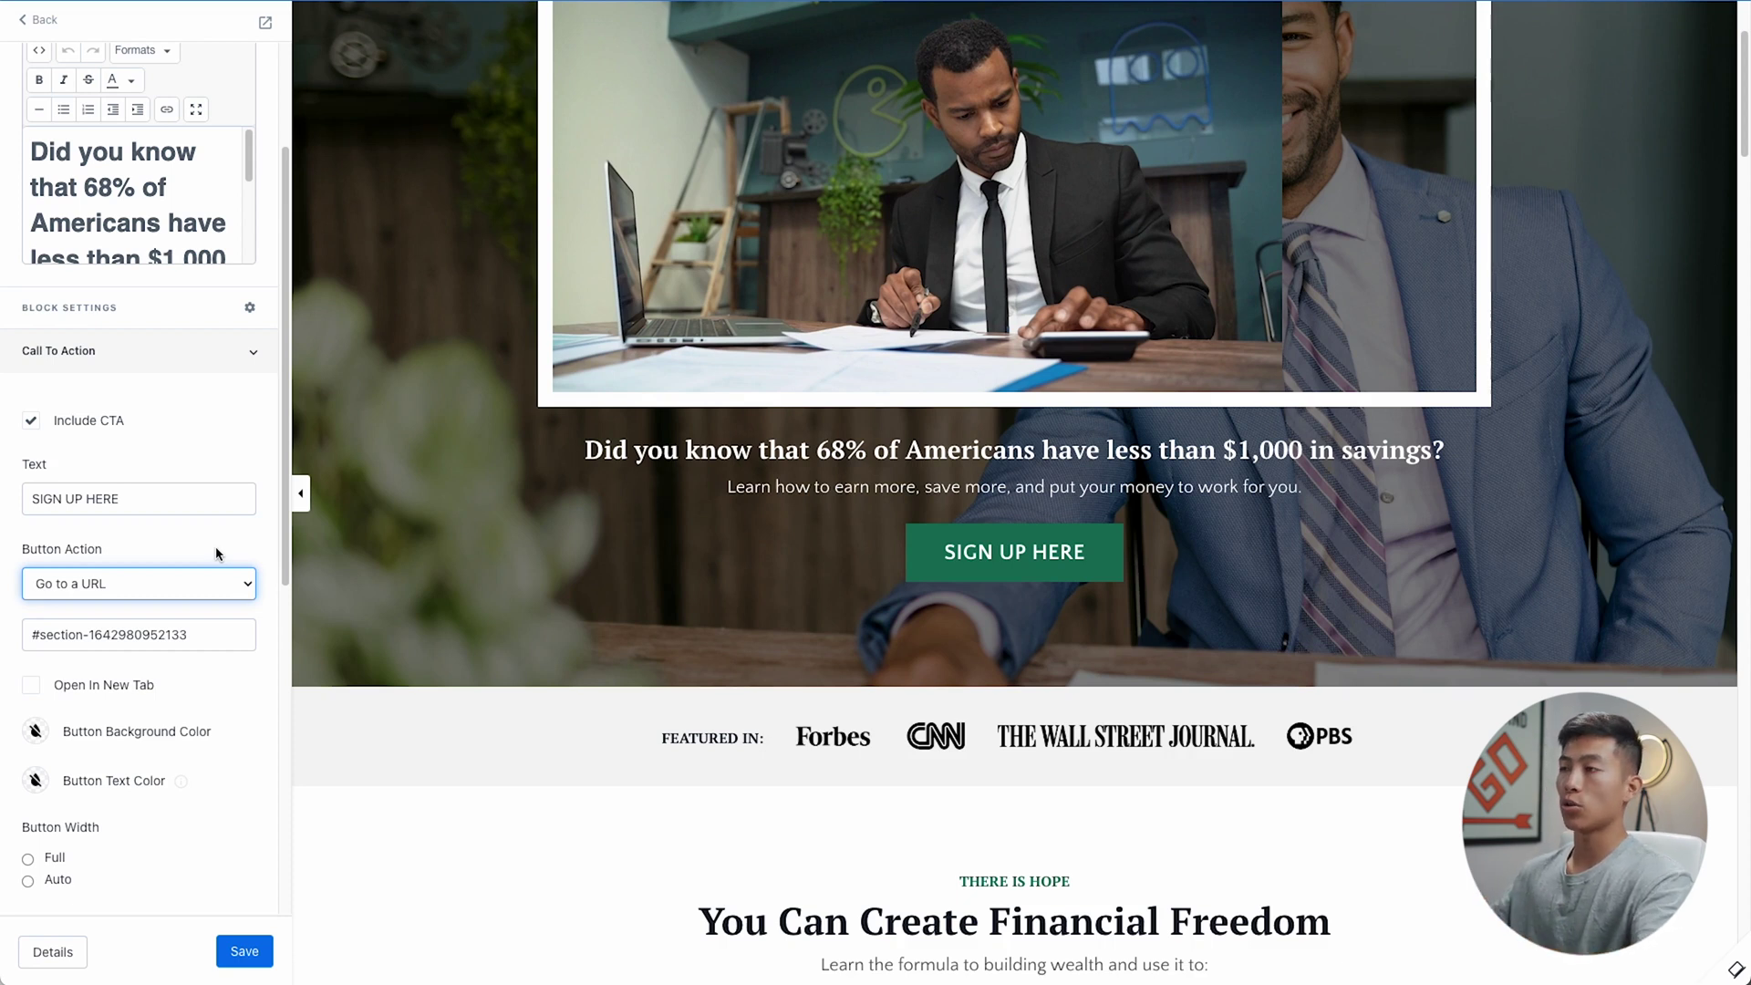
click(250, 549)
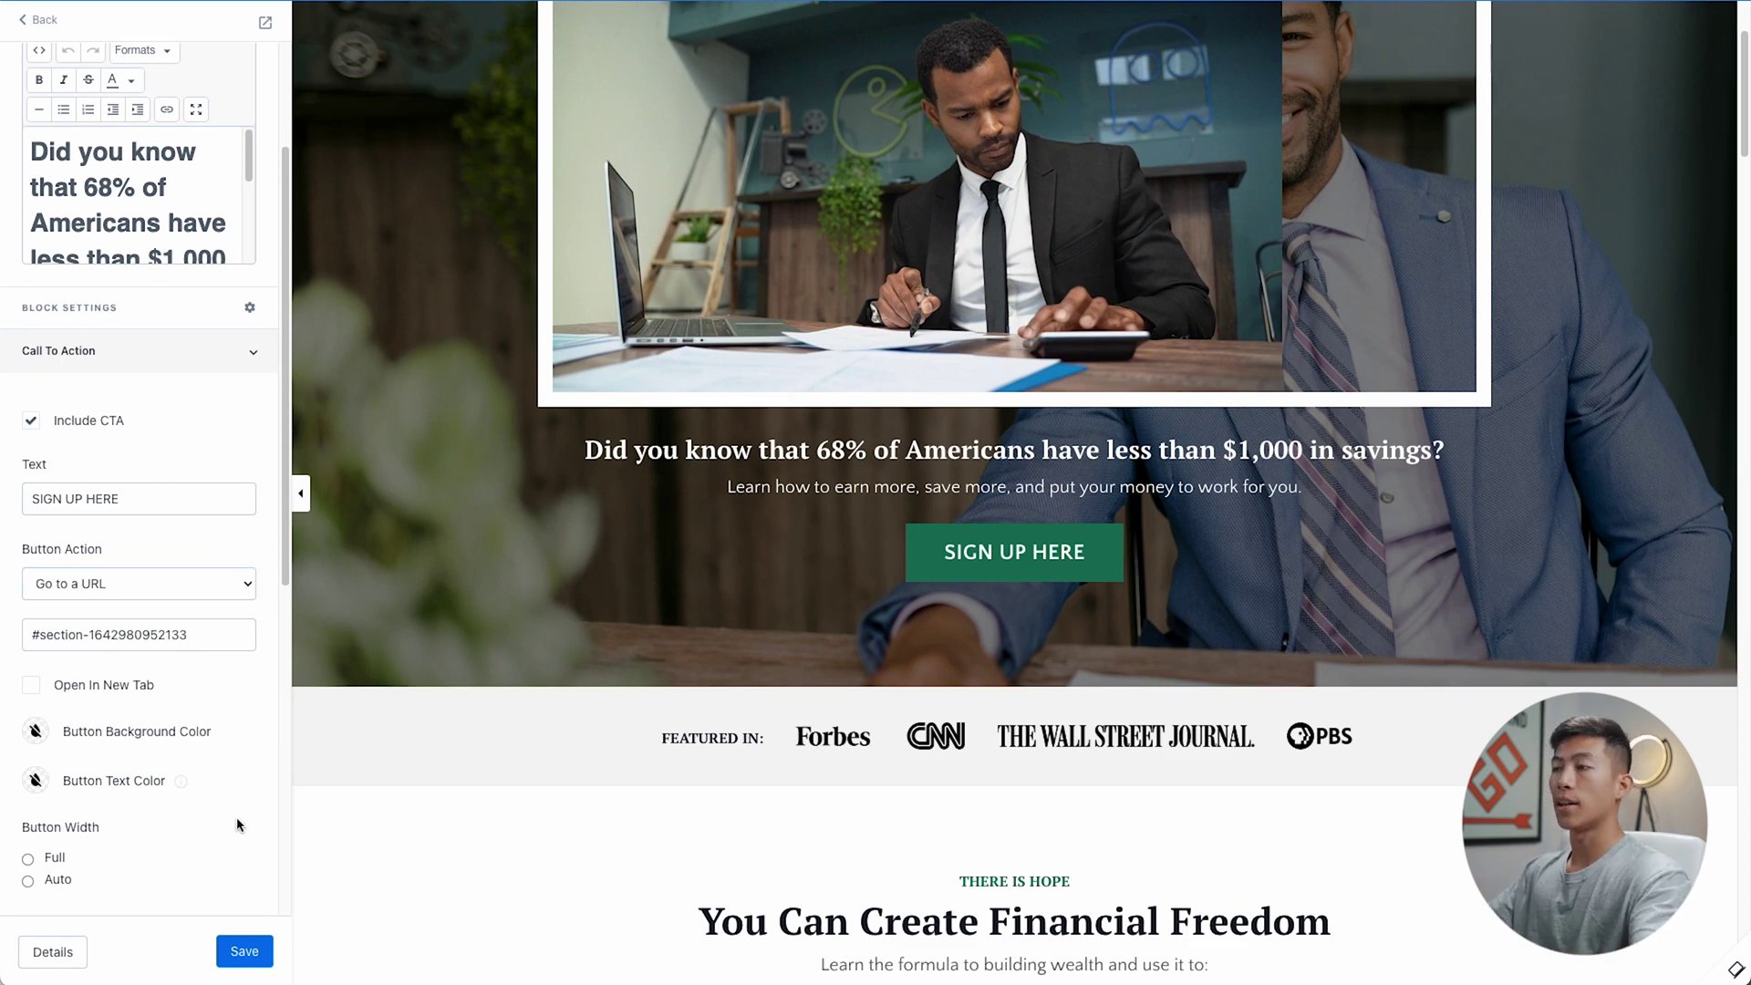
click(230, 953)
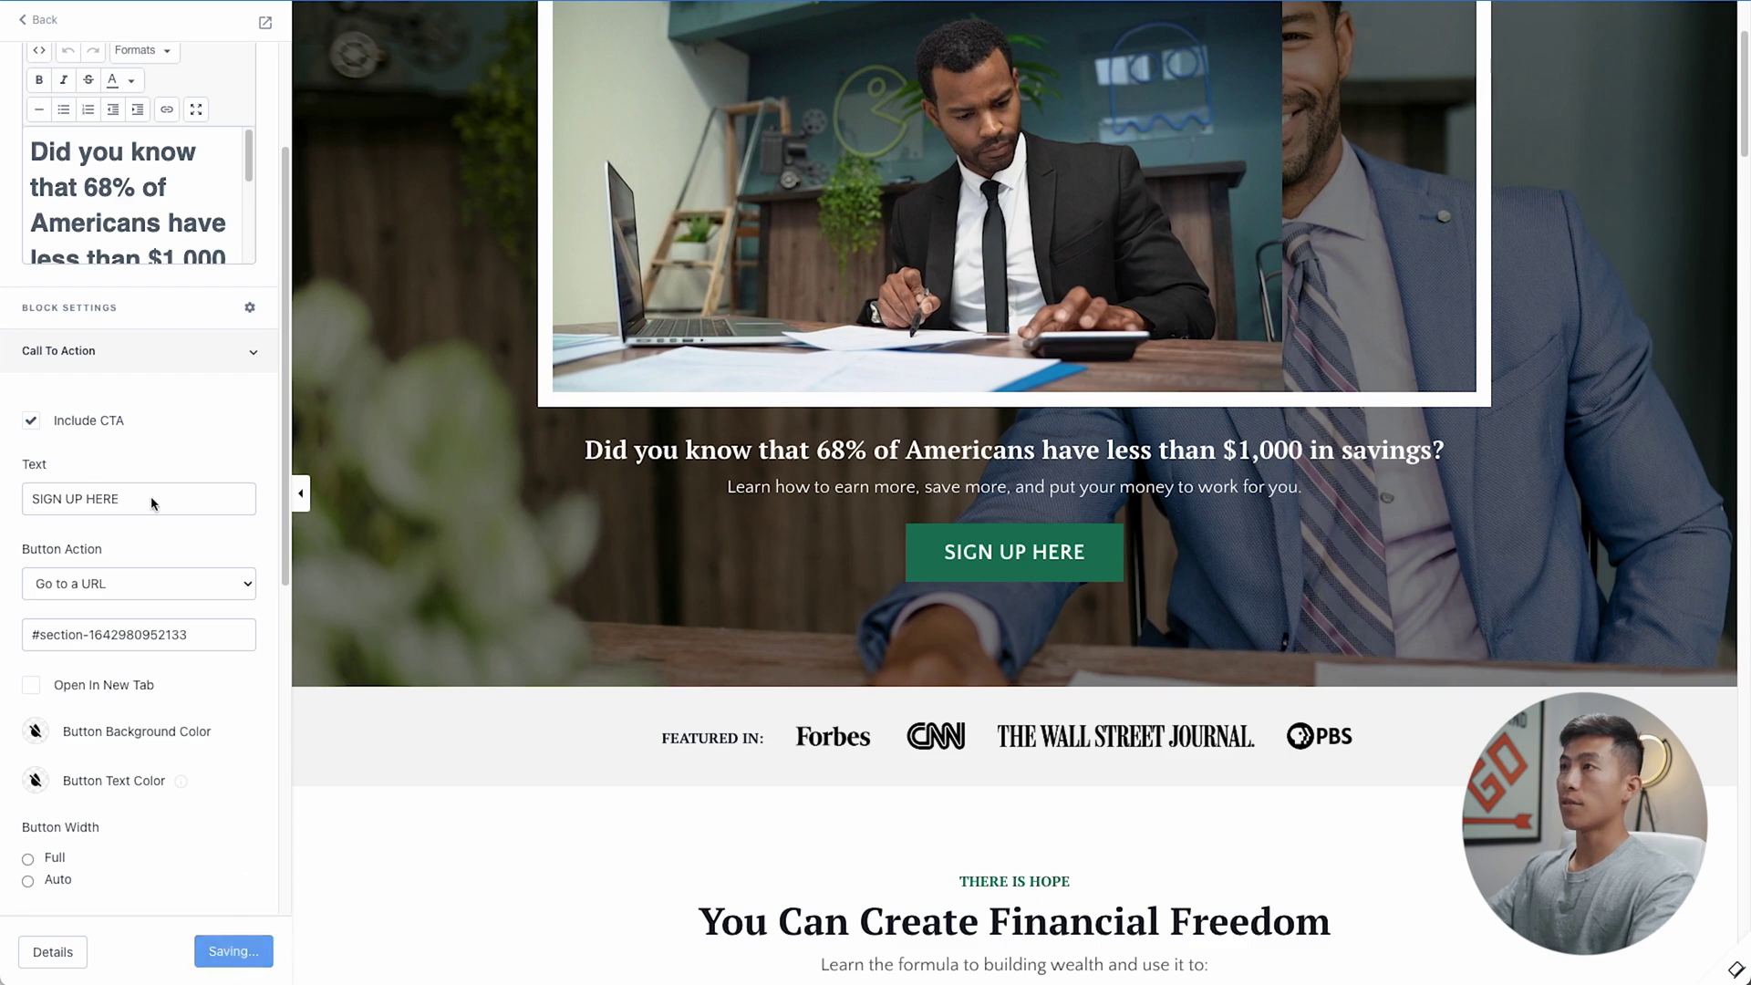
click(38, 19)
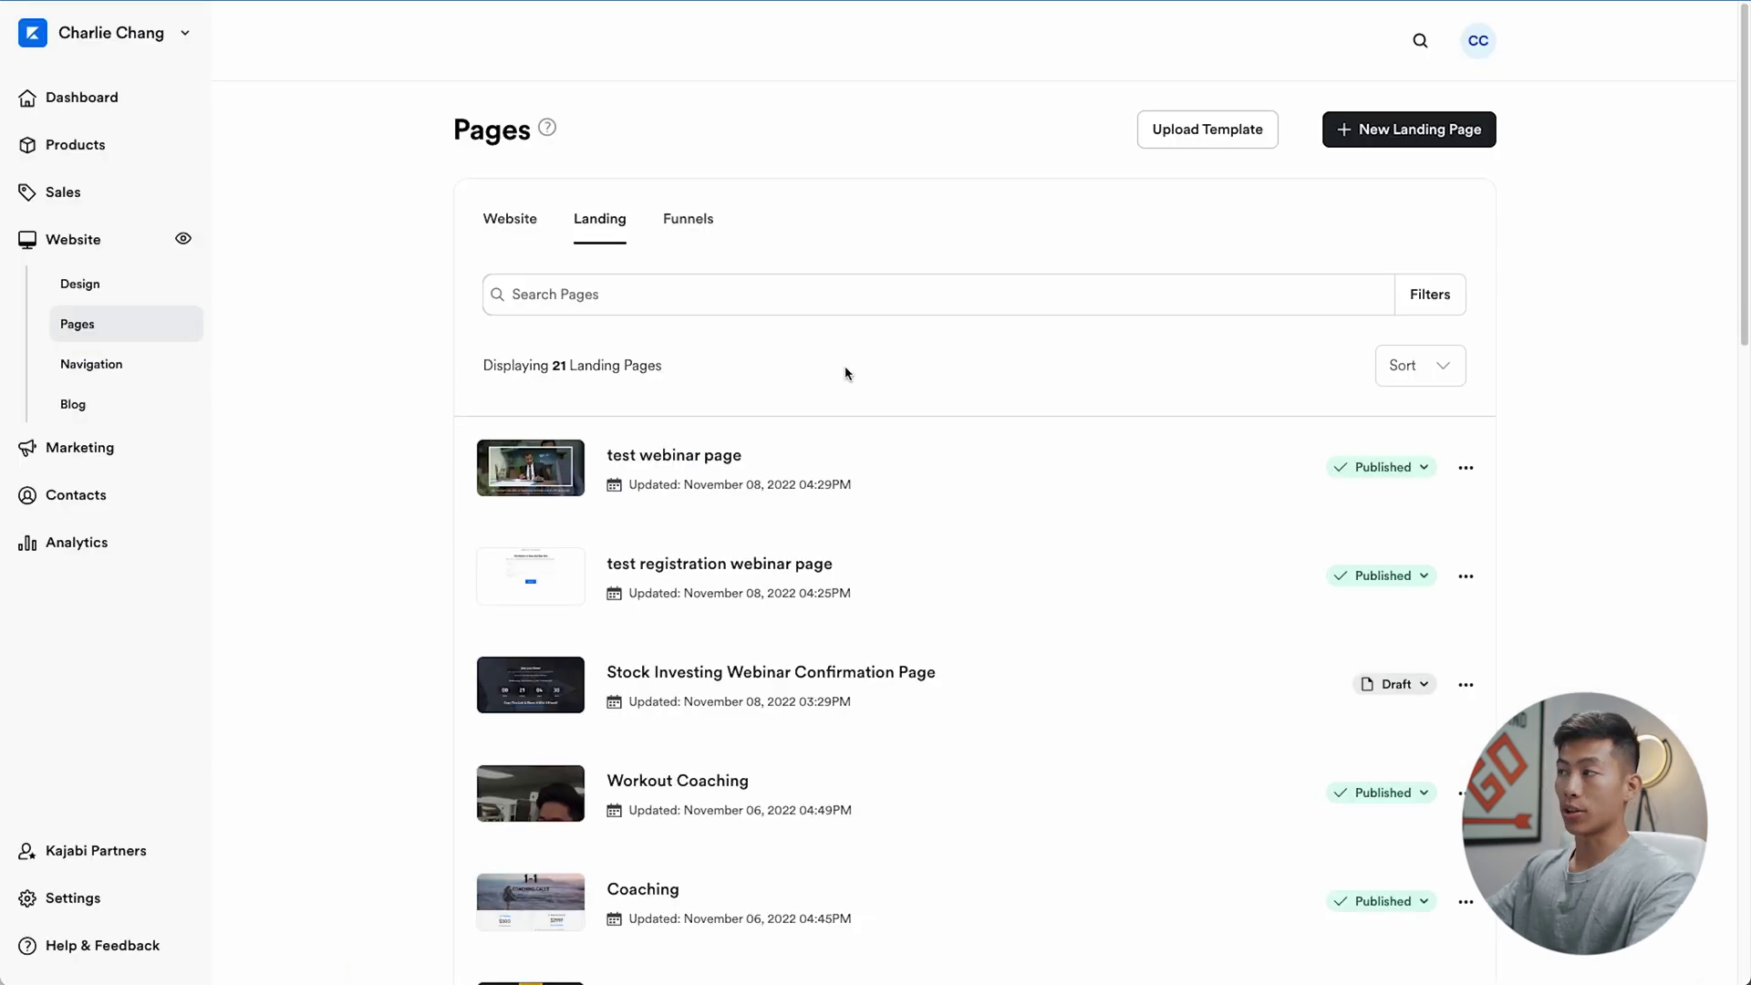
Create a new email campaign of the Email Sequence type with the title "test email campaign"
click(120, 458)
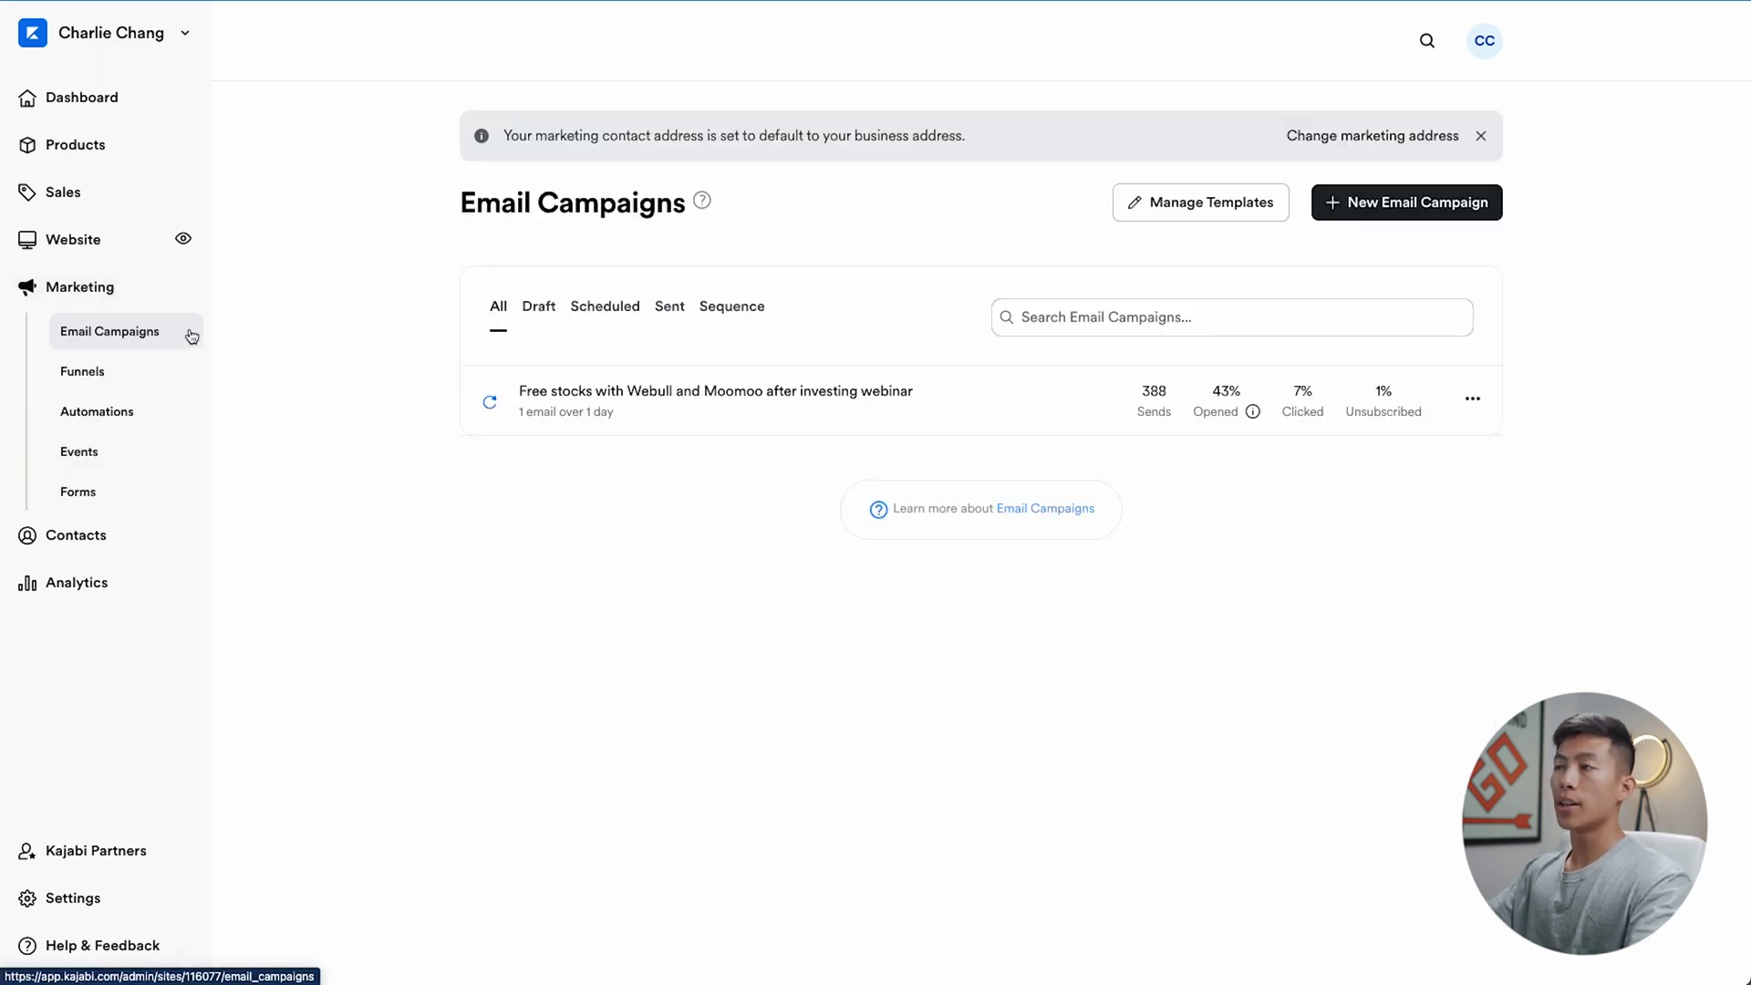
click(1392, 219)
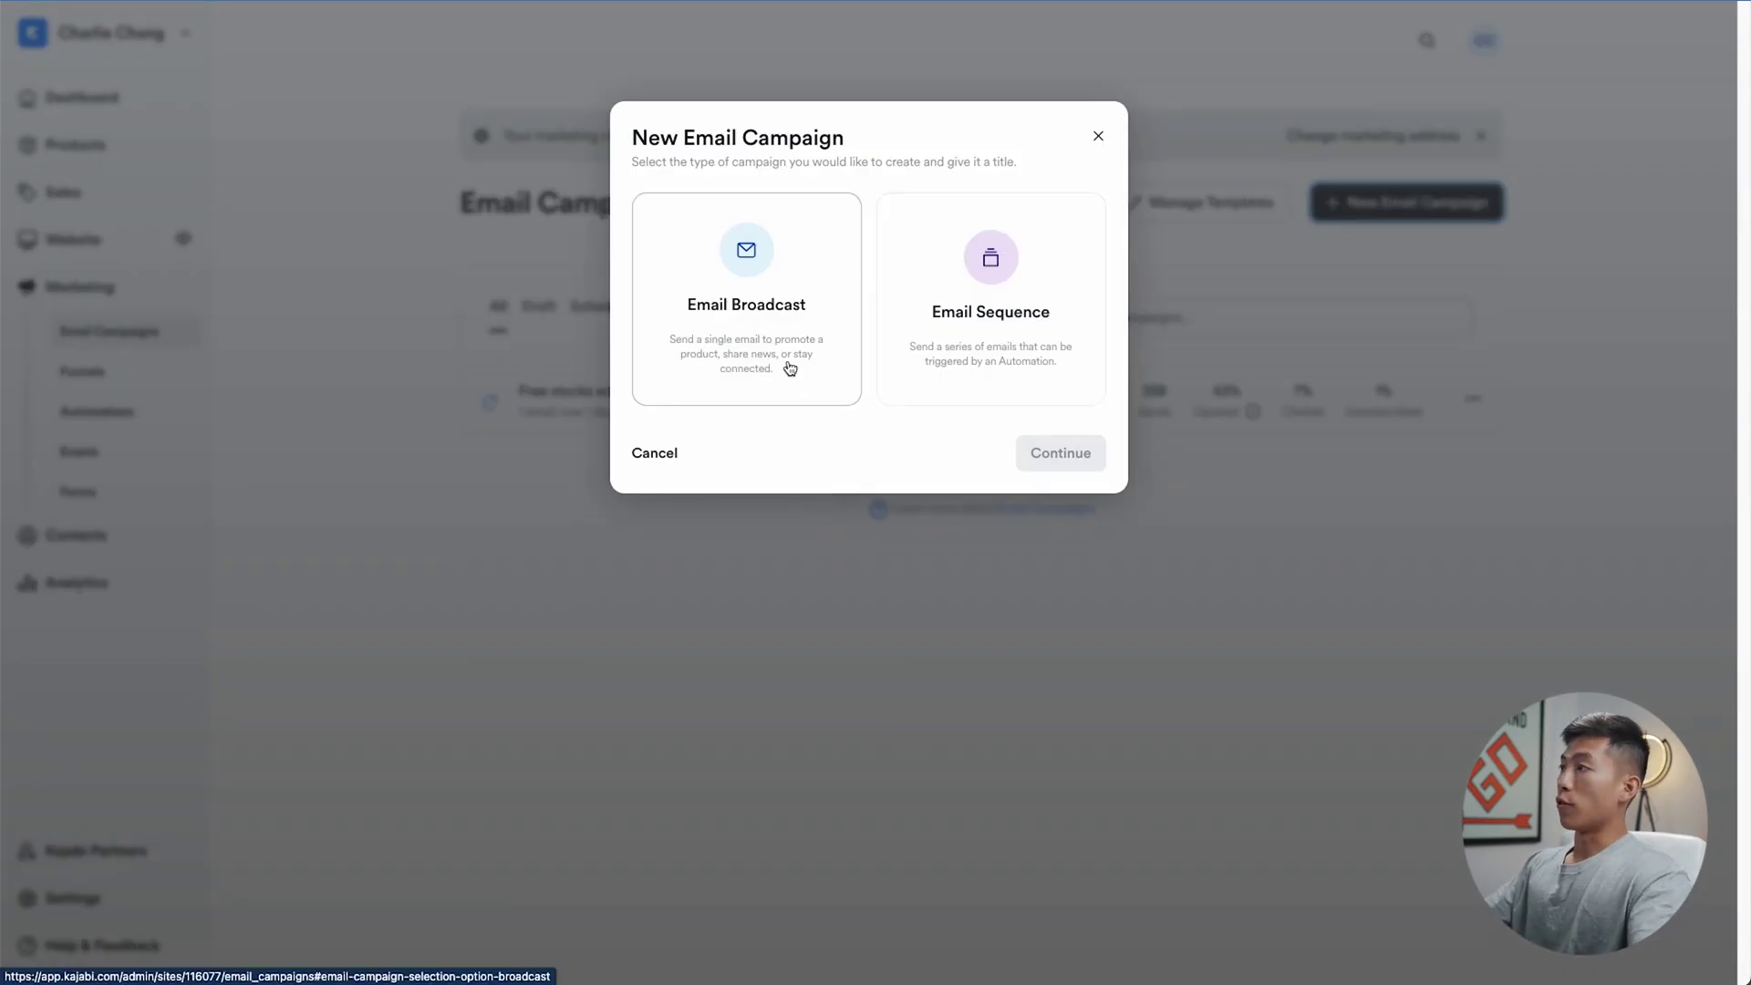
click(1015, 347)
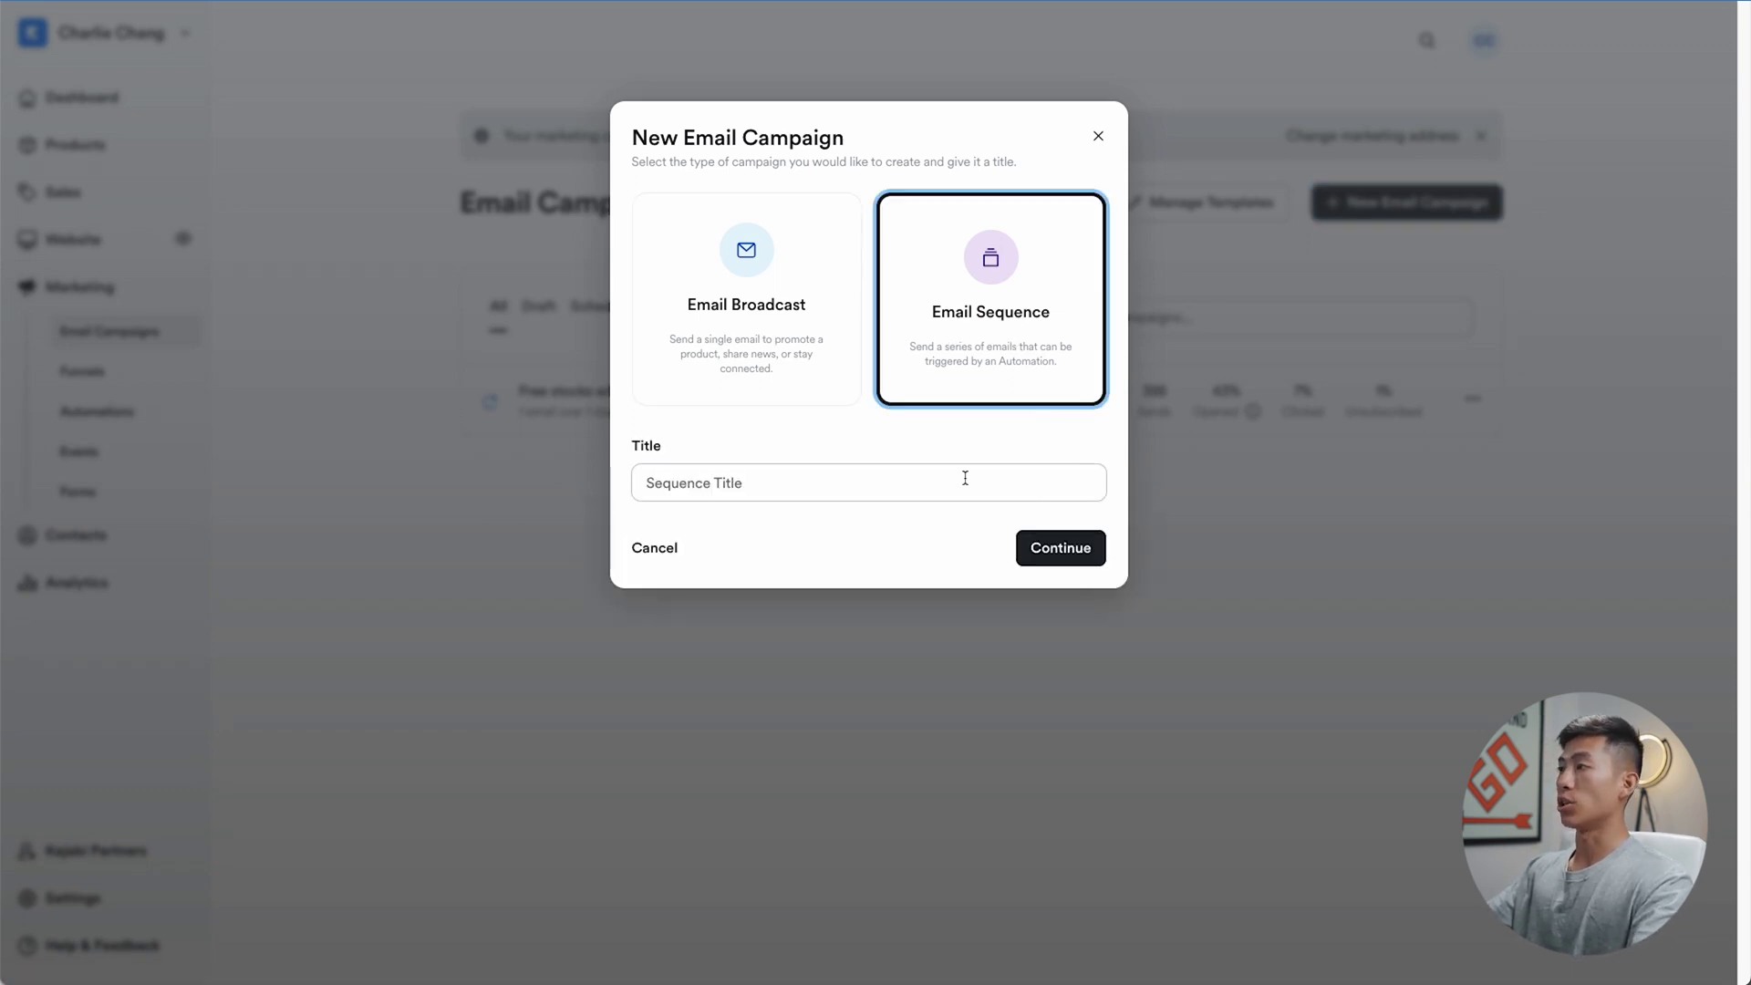
click(814, 490)
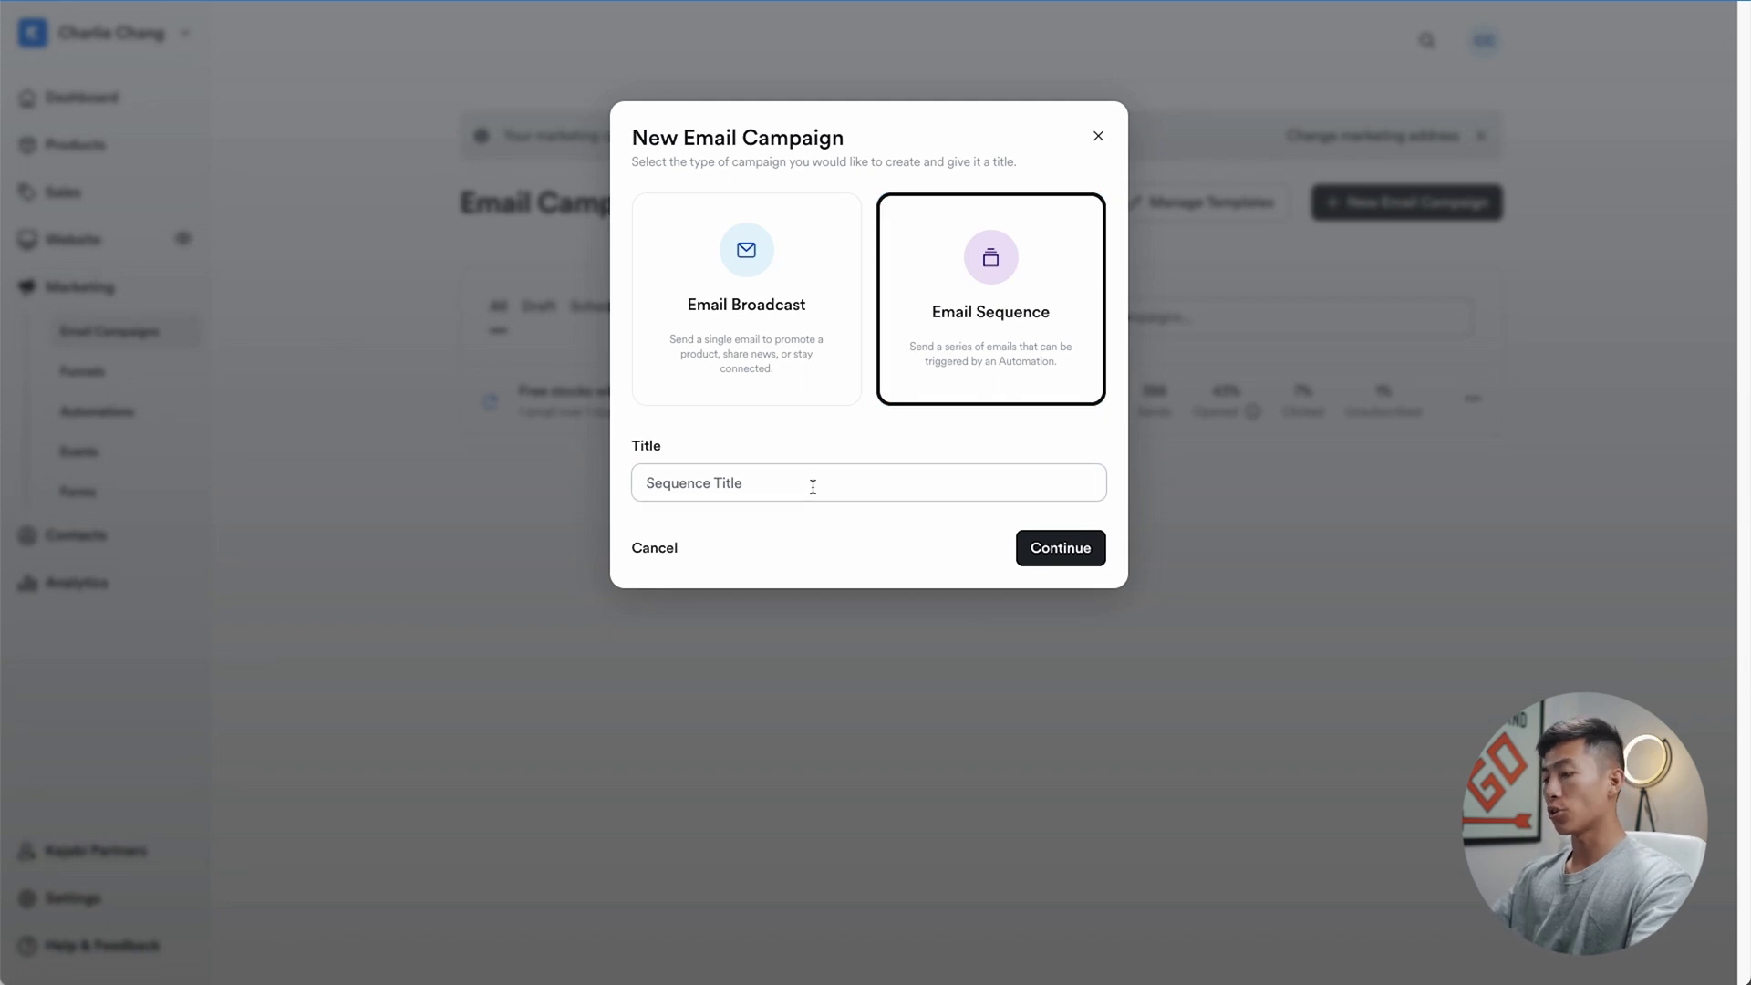
click(813, 487)
text(test em)
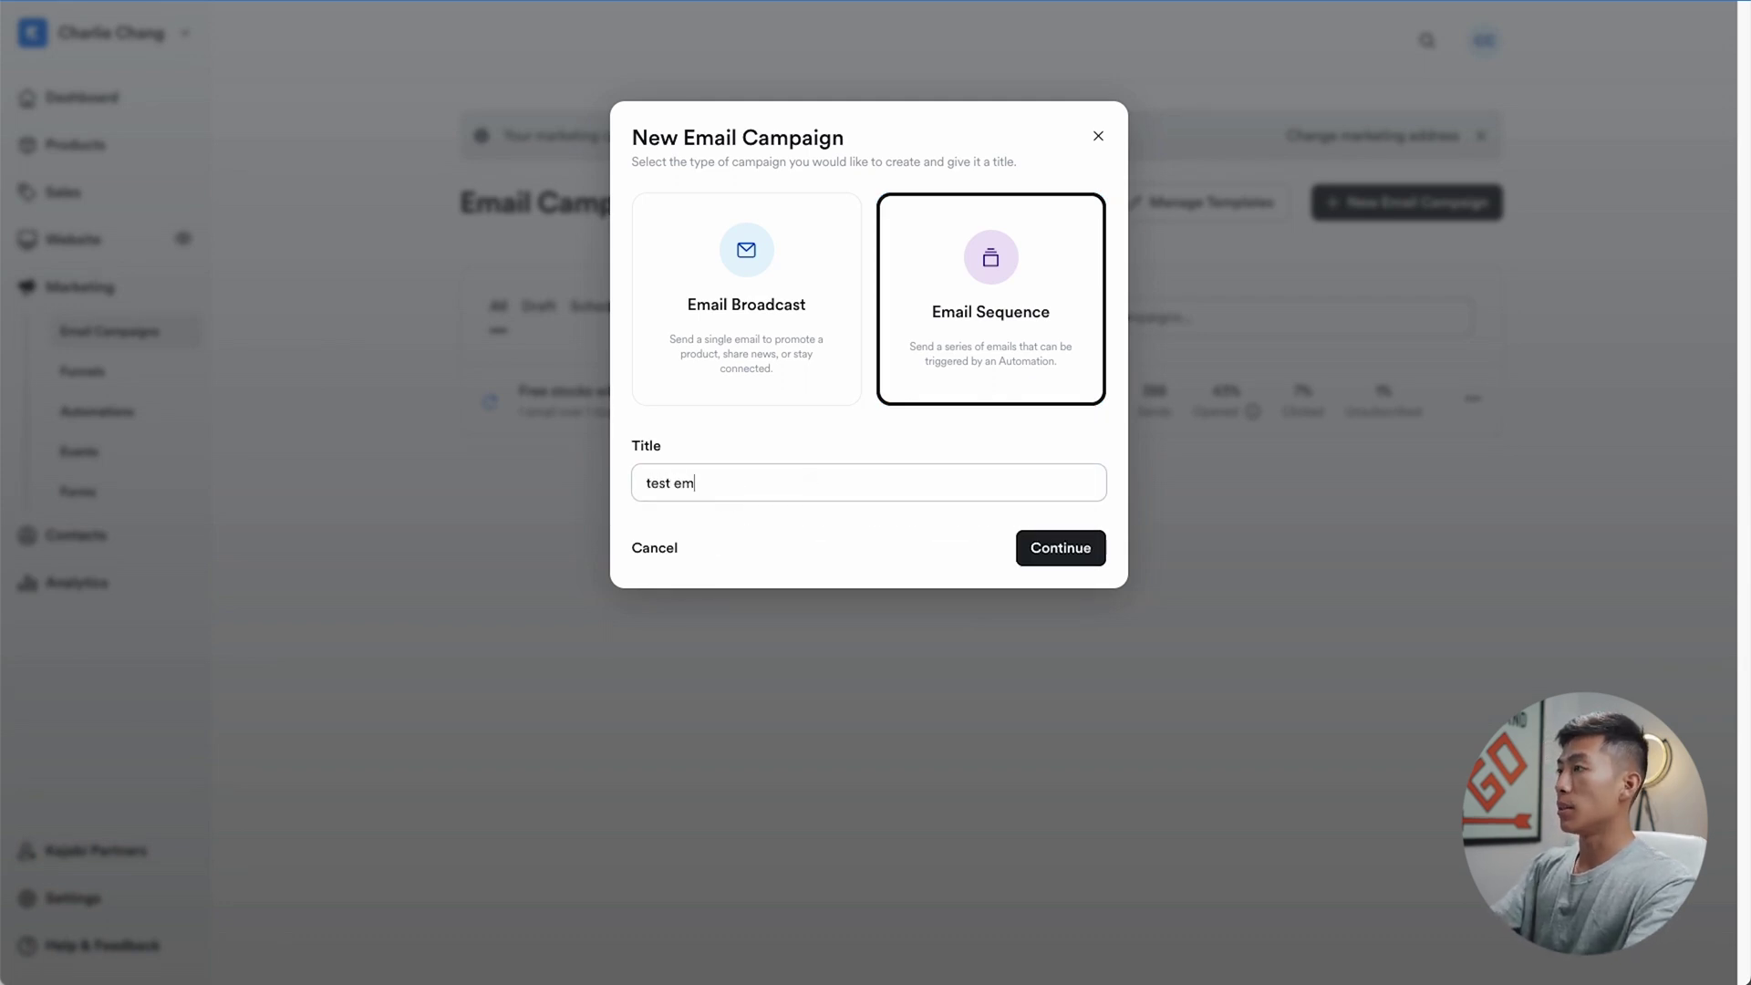
text(ail campaign)
click(1028, 550)
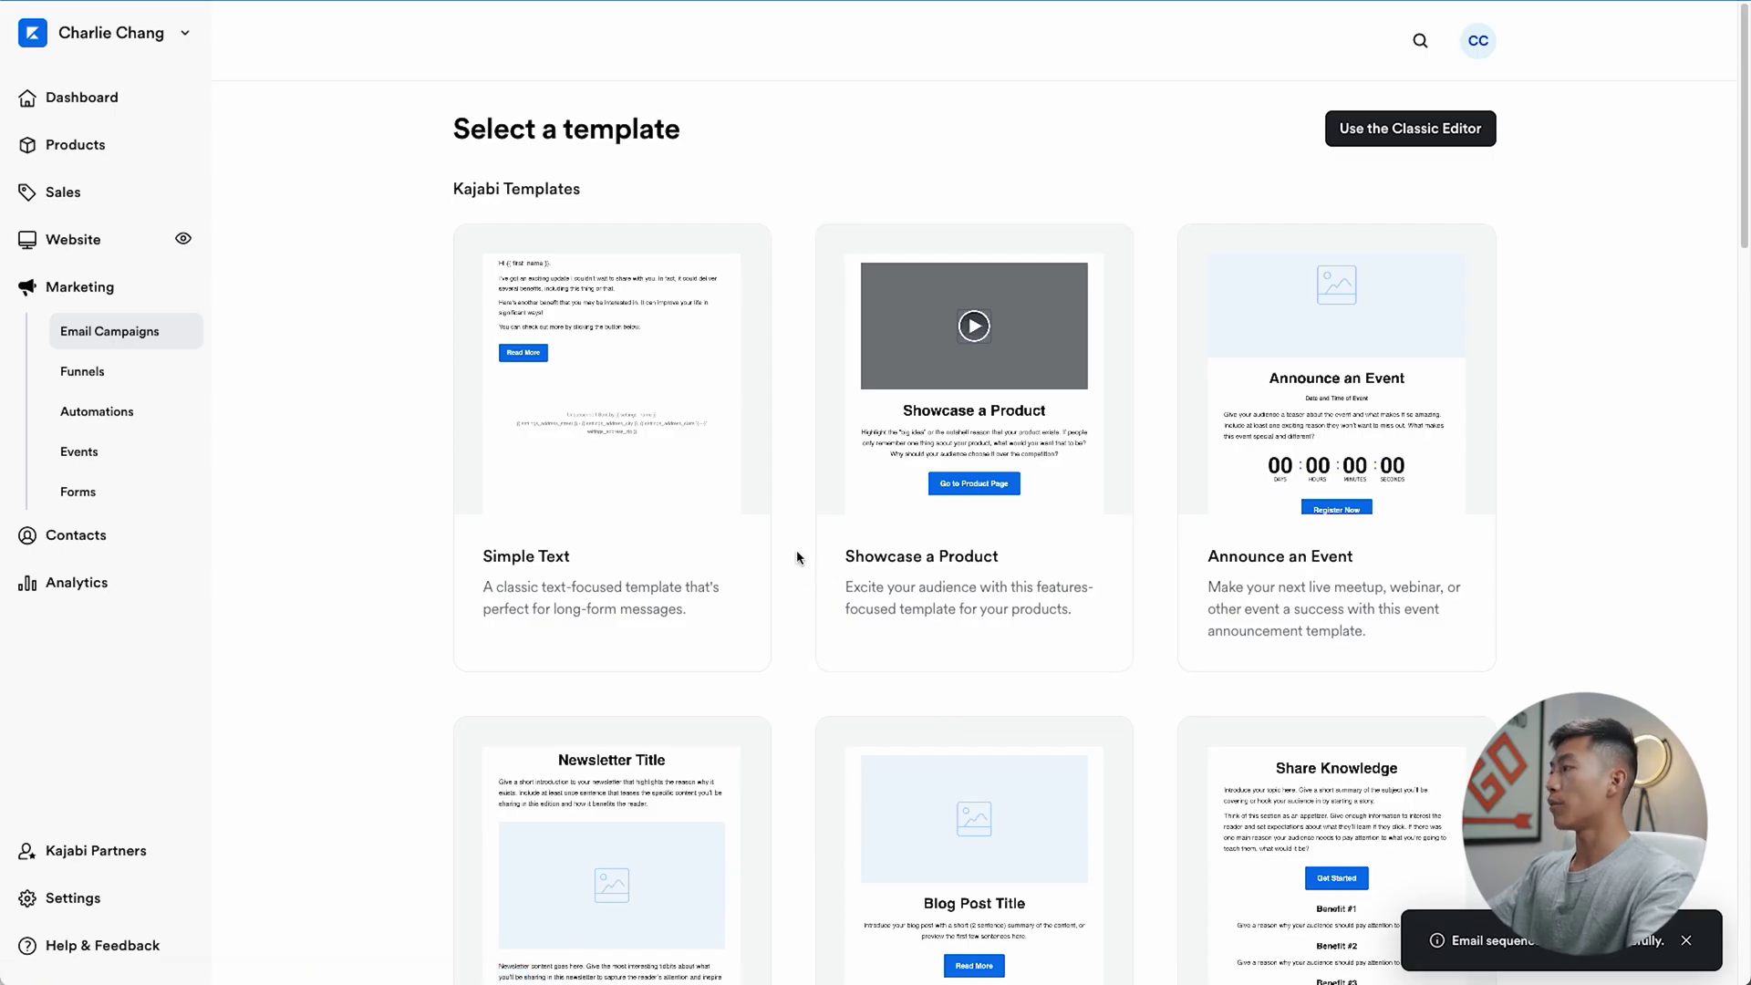
Create the sequence's first email from the Simple Text template with the title "test"
scroll(797, 557, down, 12)
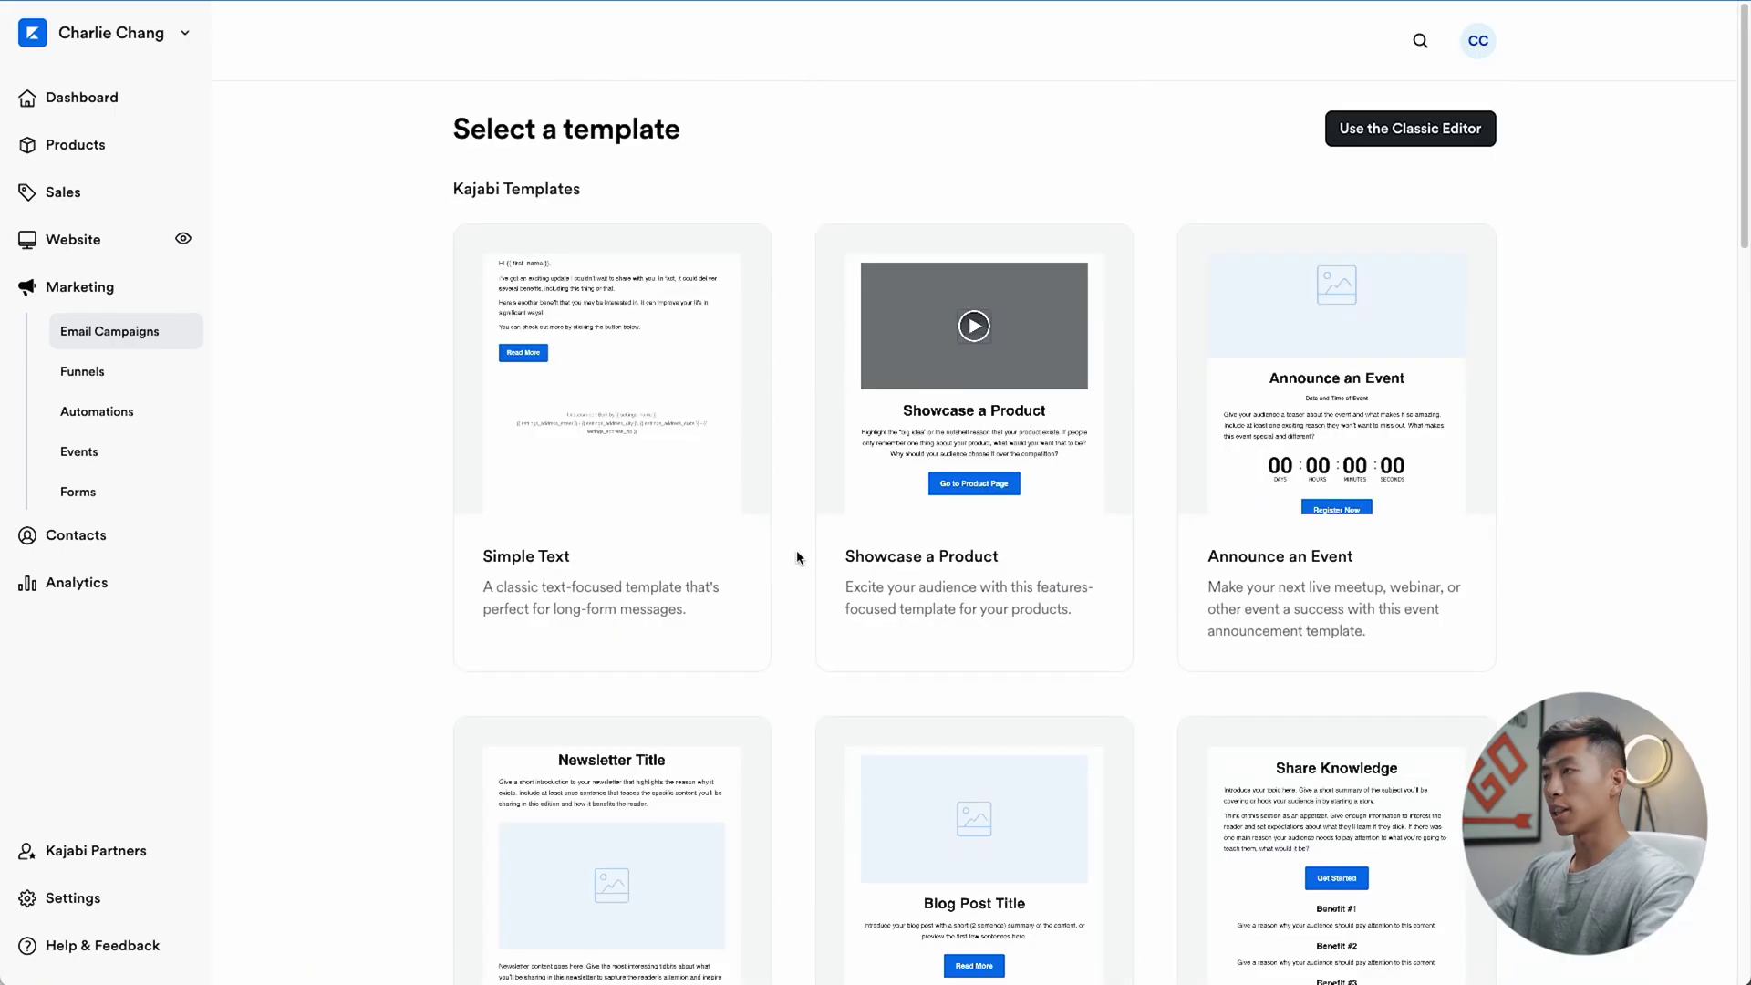
click(629, 450)
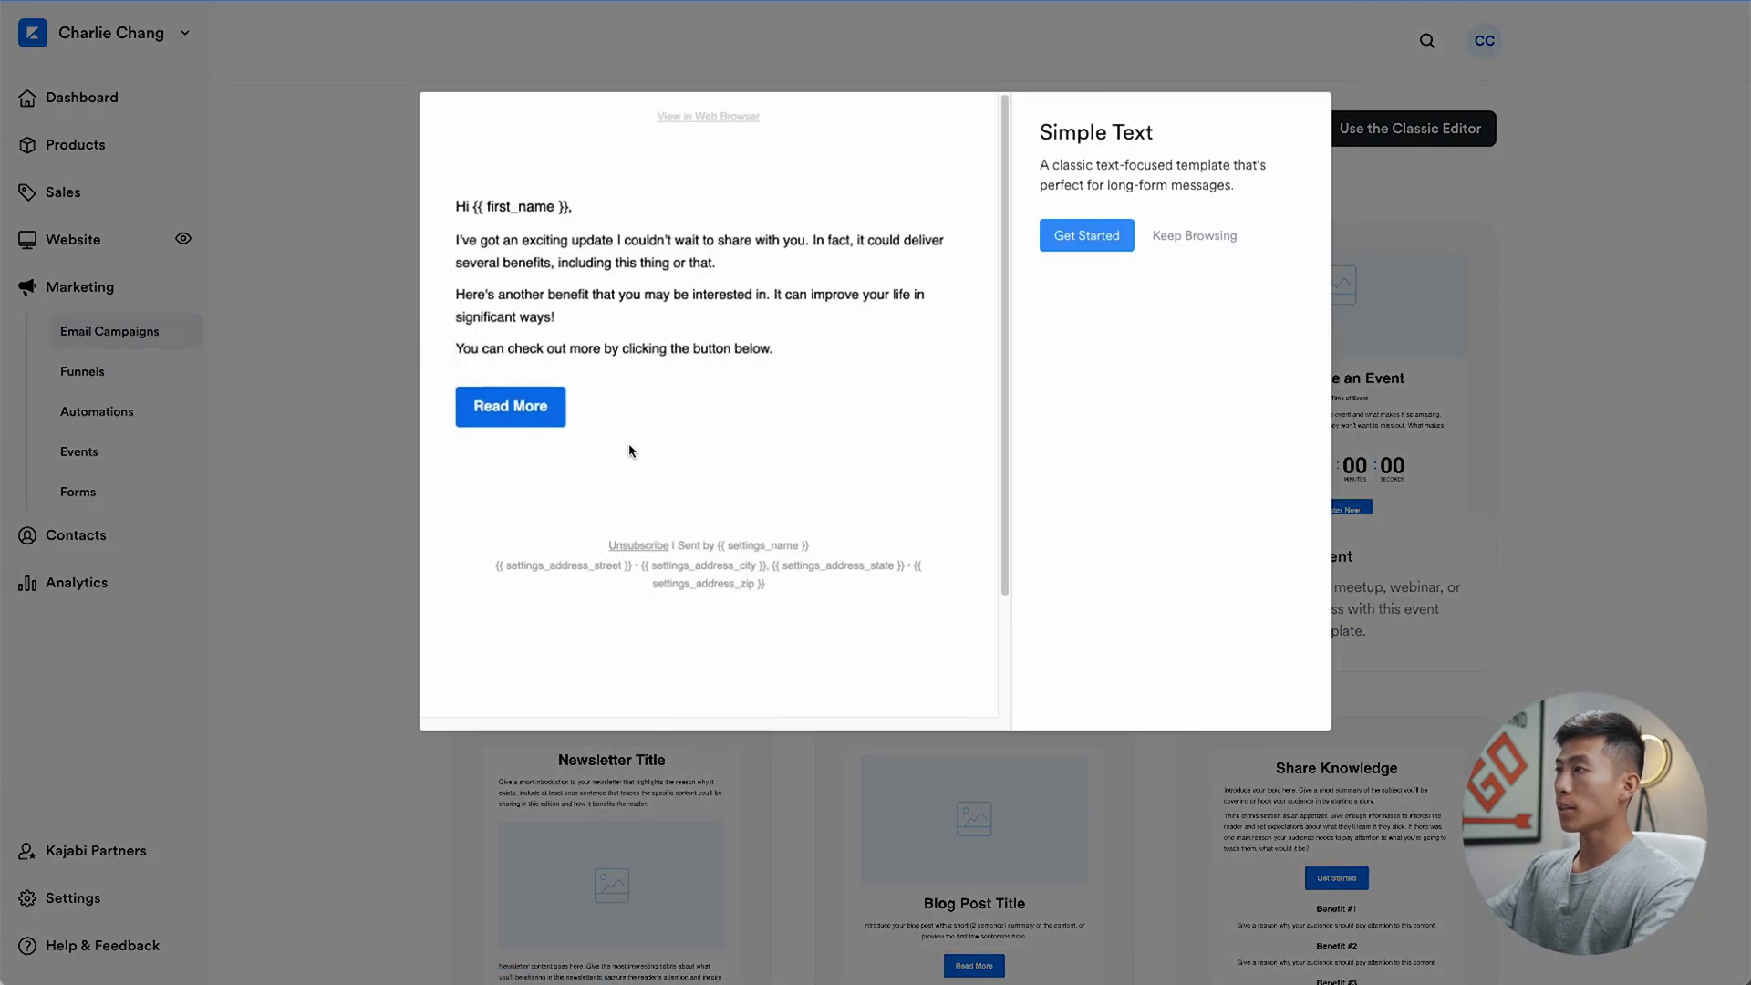
click(1085, 235)
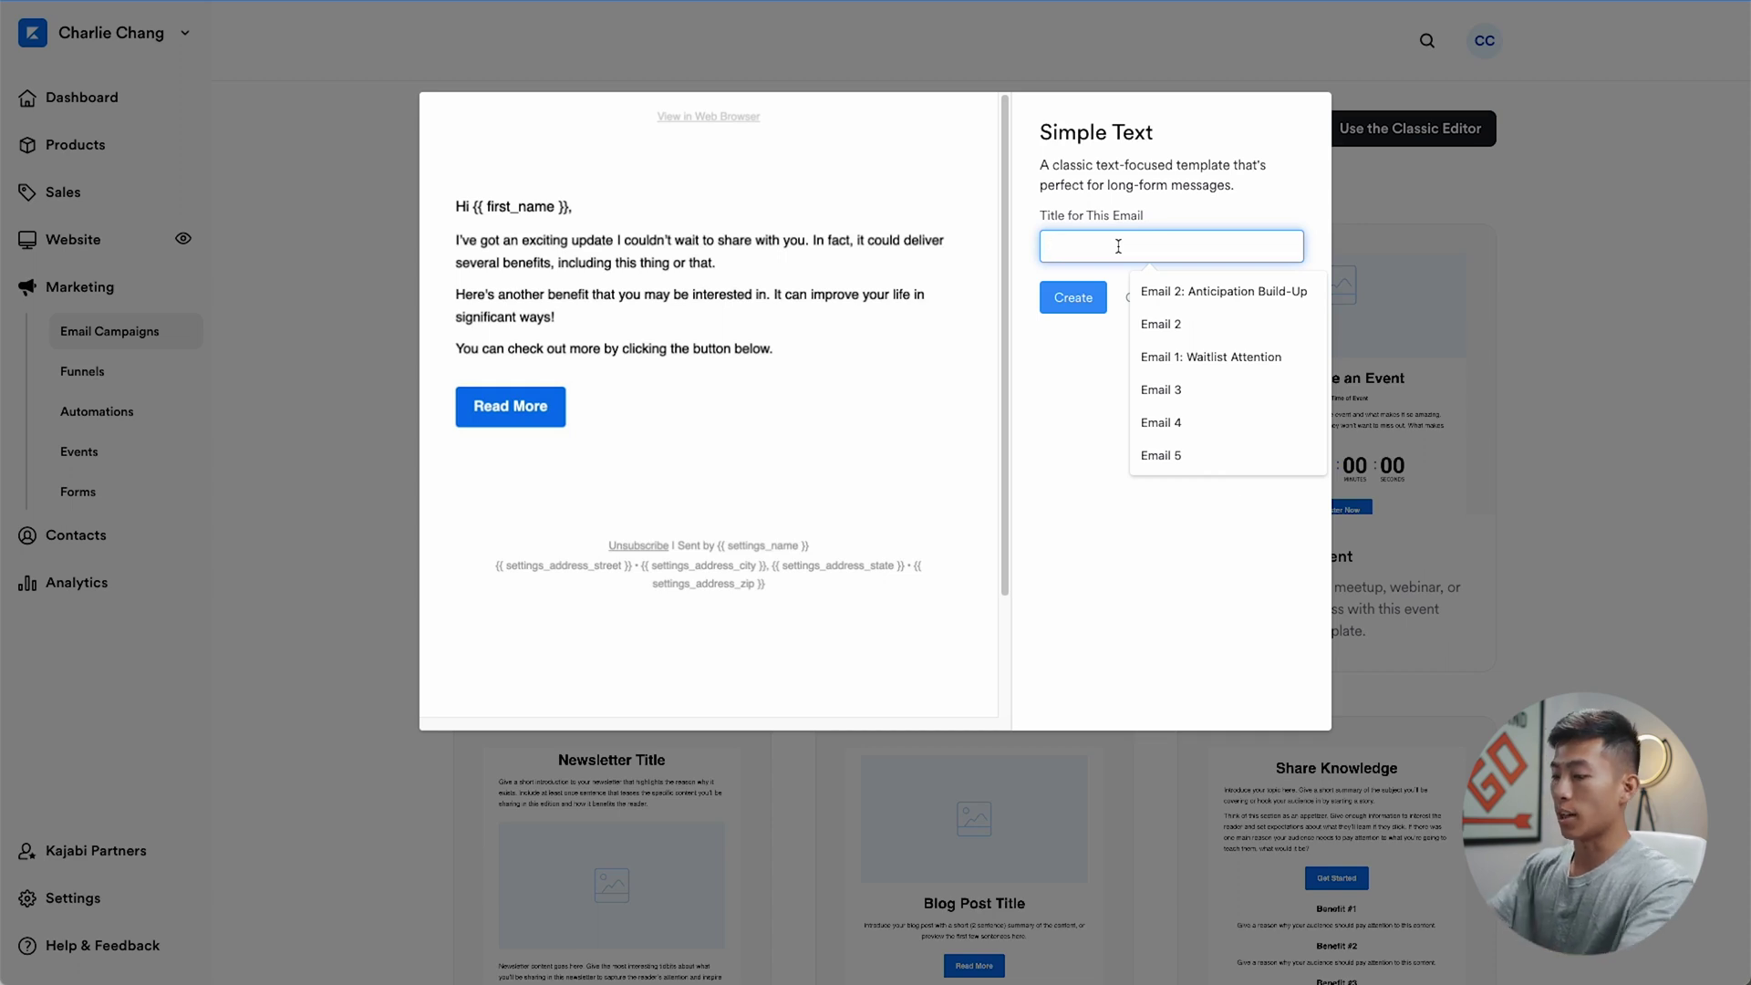
text(test)
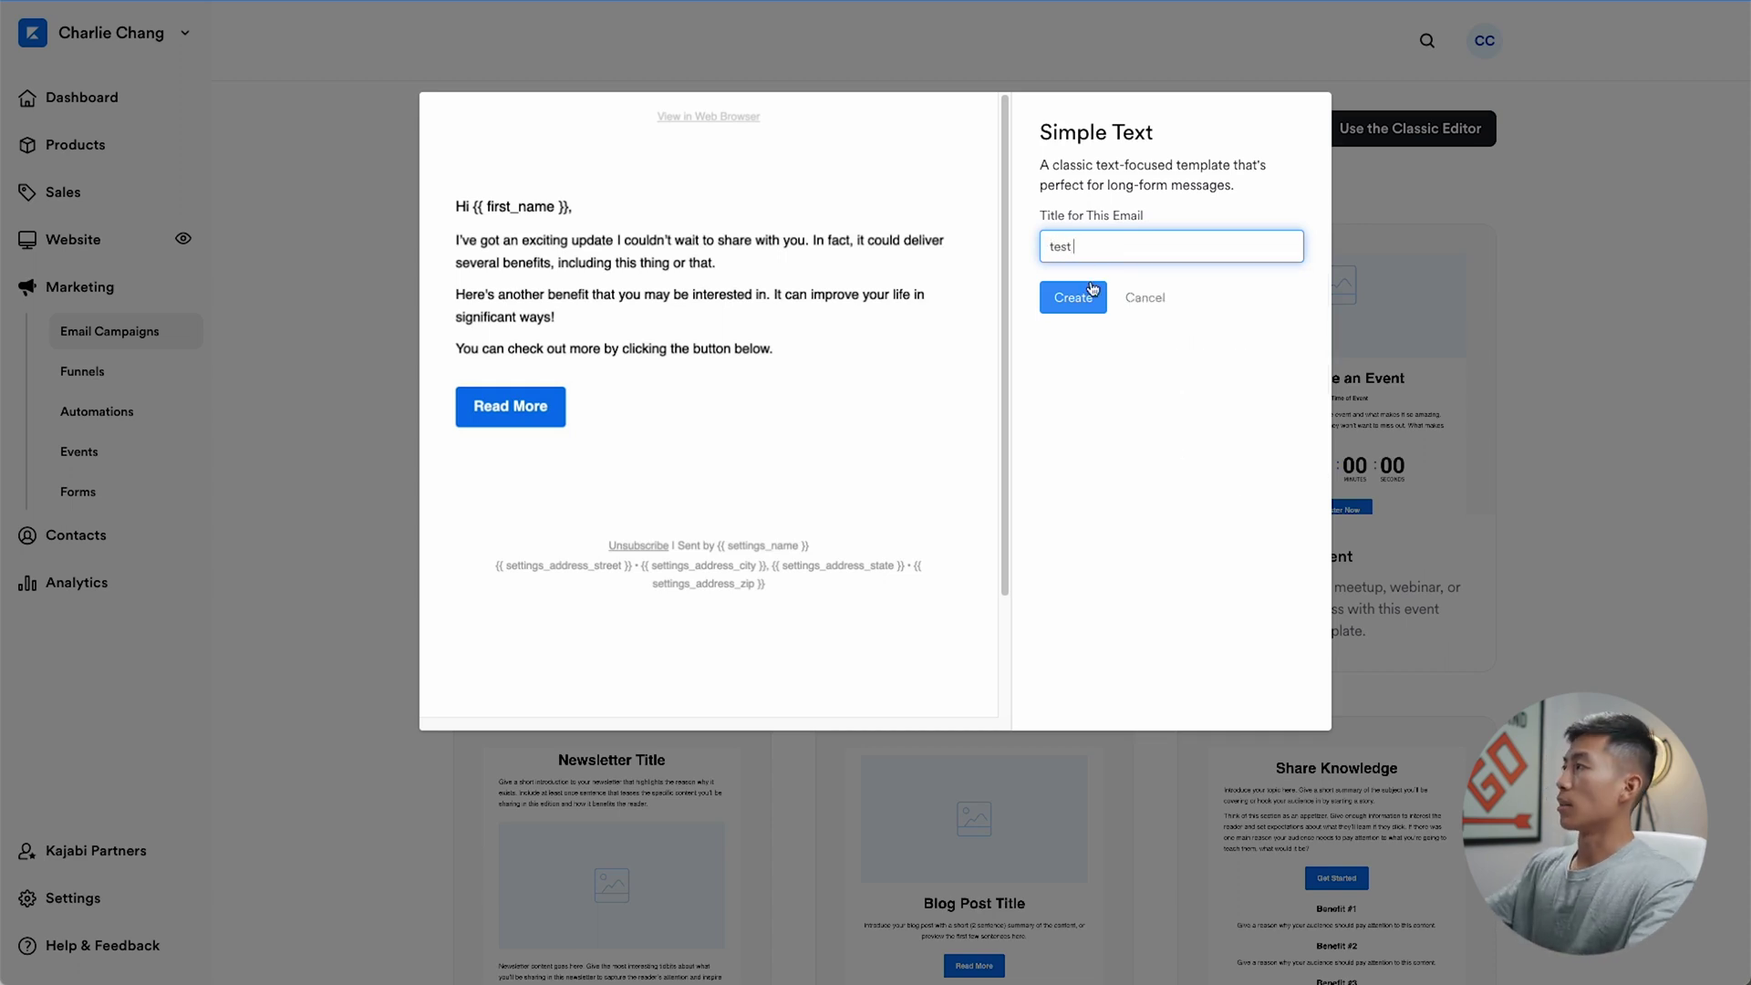
click(1091, 293)
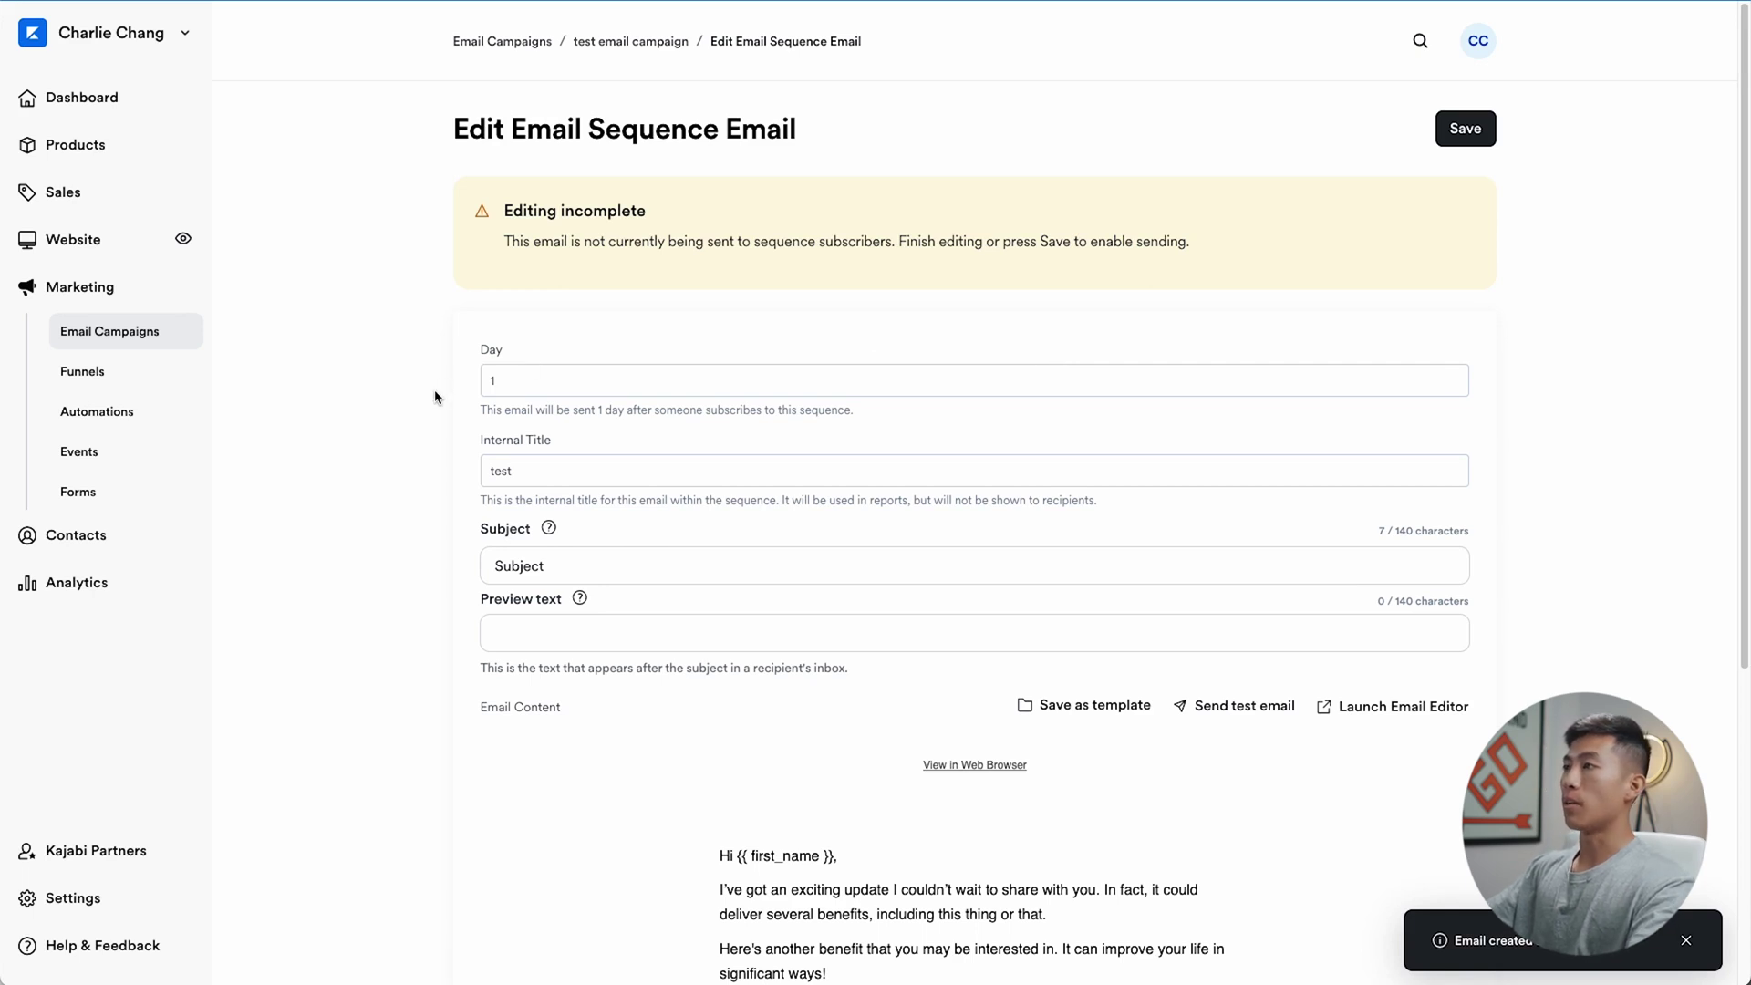
Try a sending day of 3 for the sequence email and return it to day 1
scroll(435, 397, down, 1)
scroll(435, 397, up, 1)
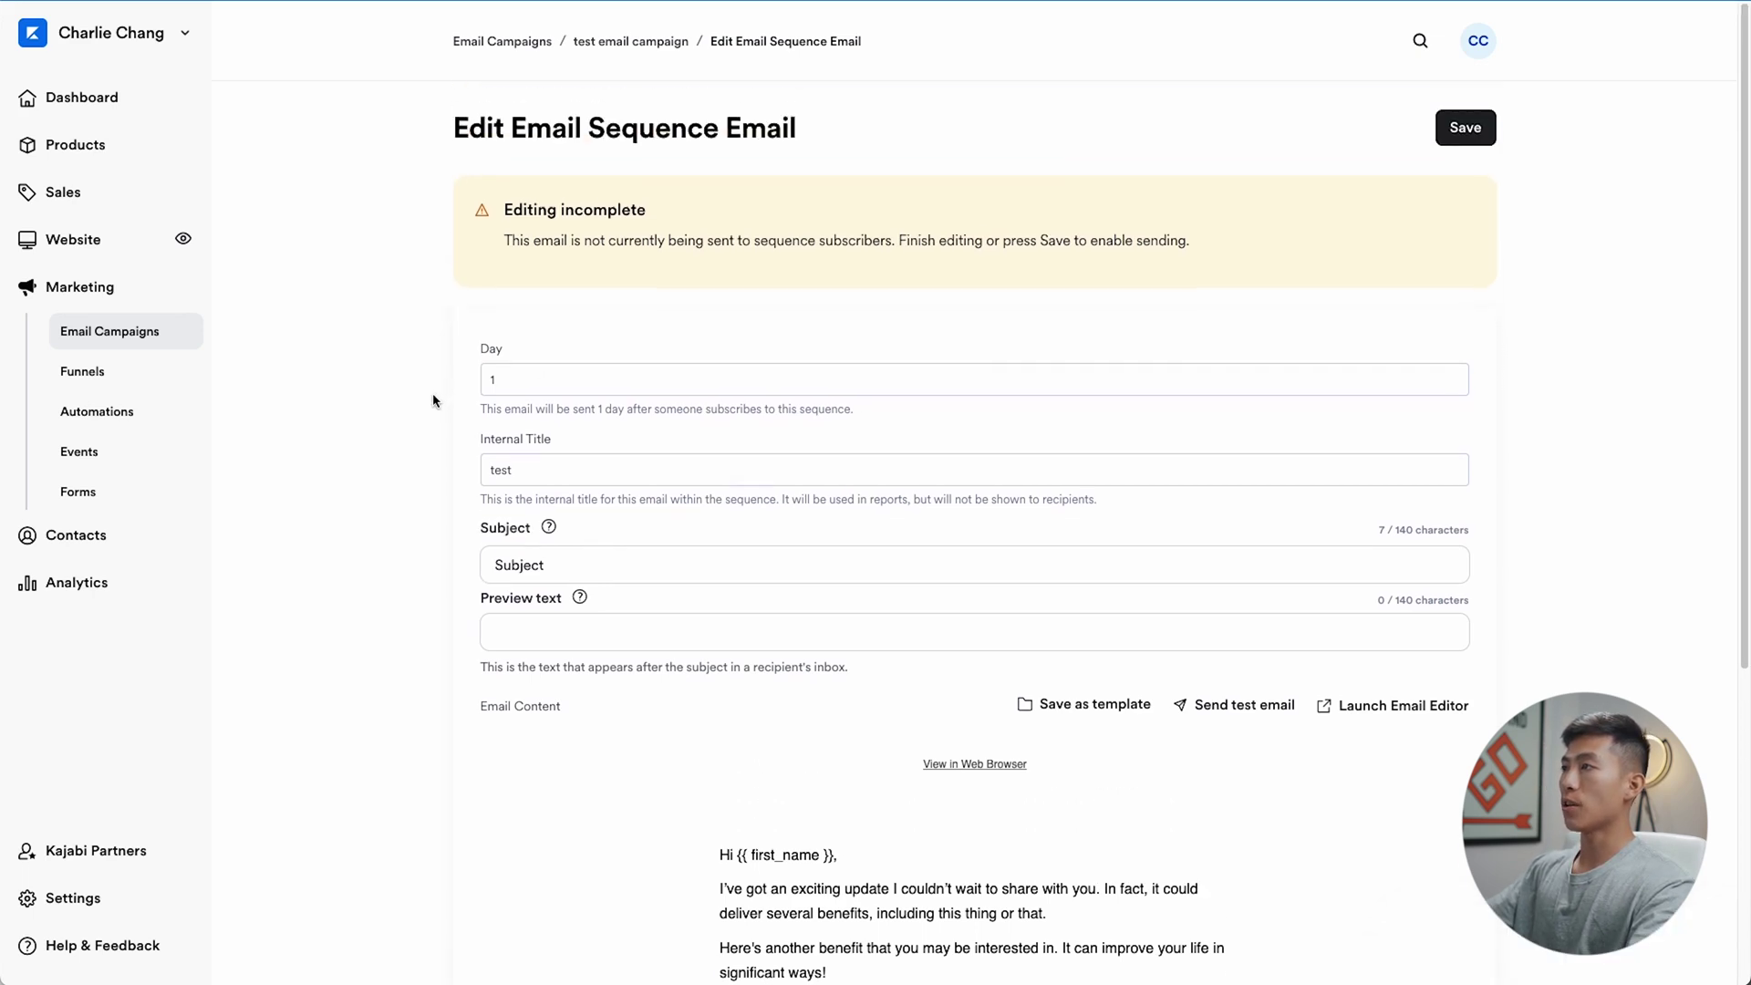
click(561, 383)
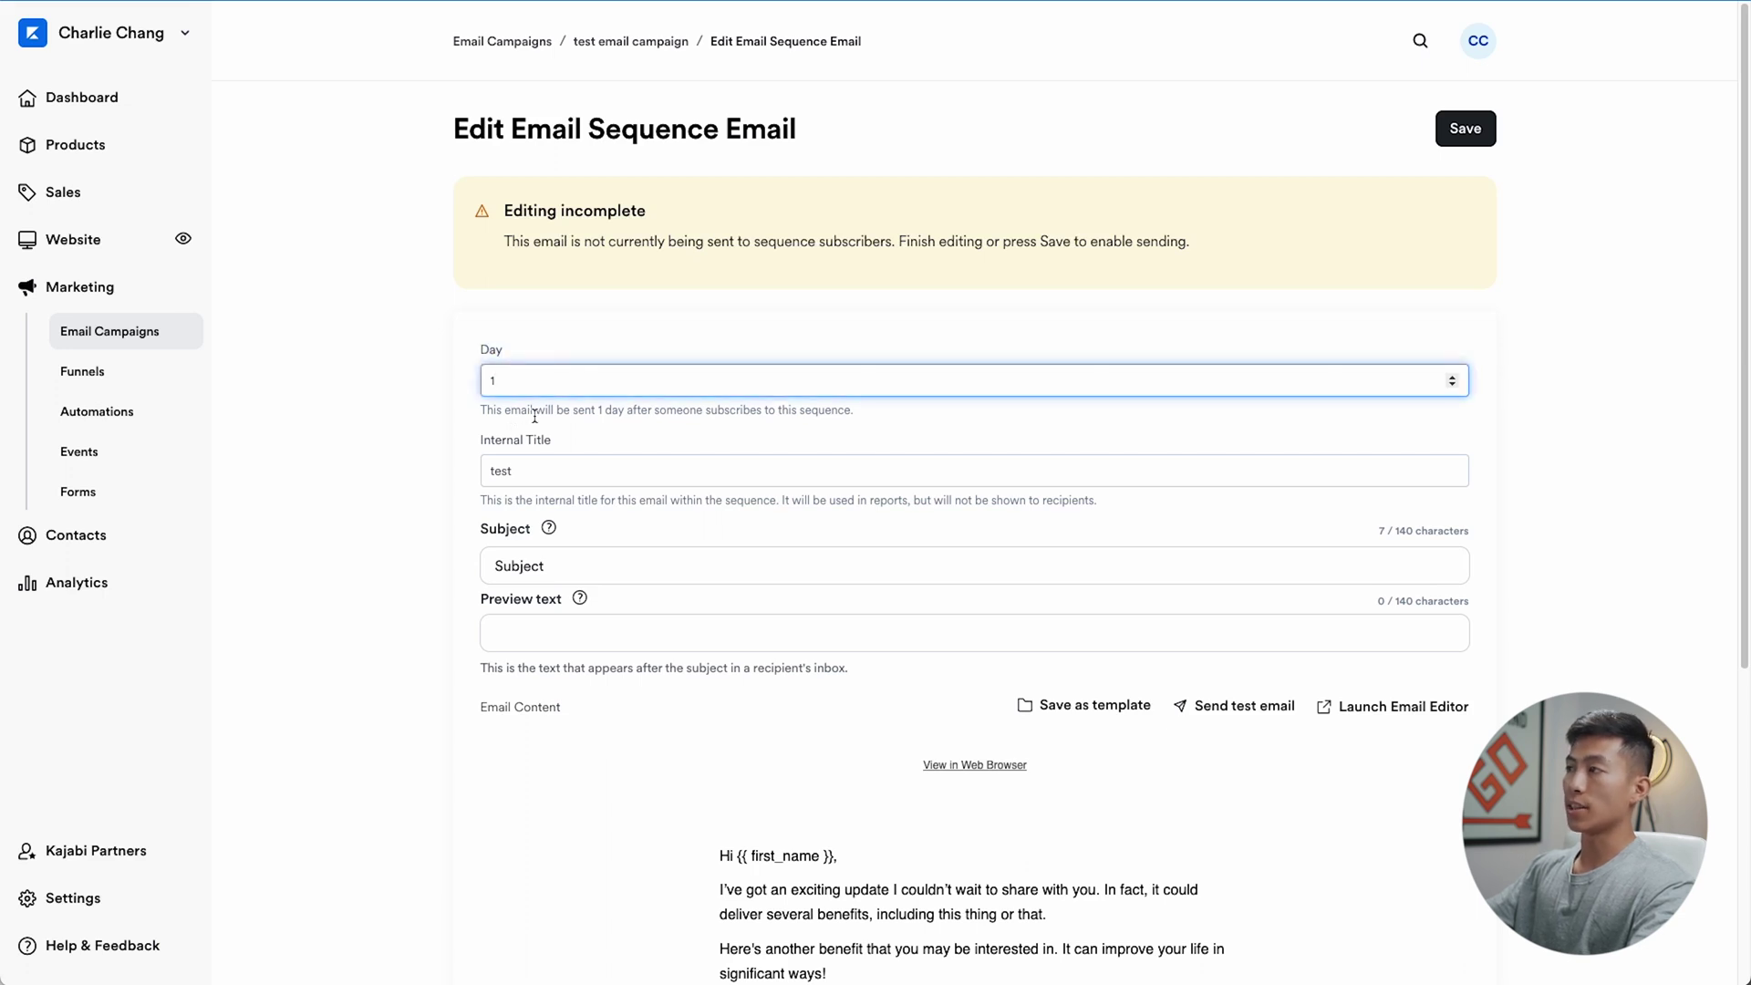
click(529, 416)
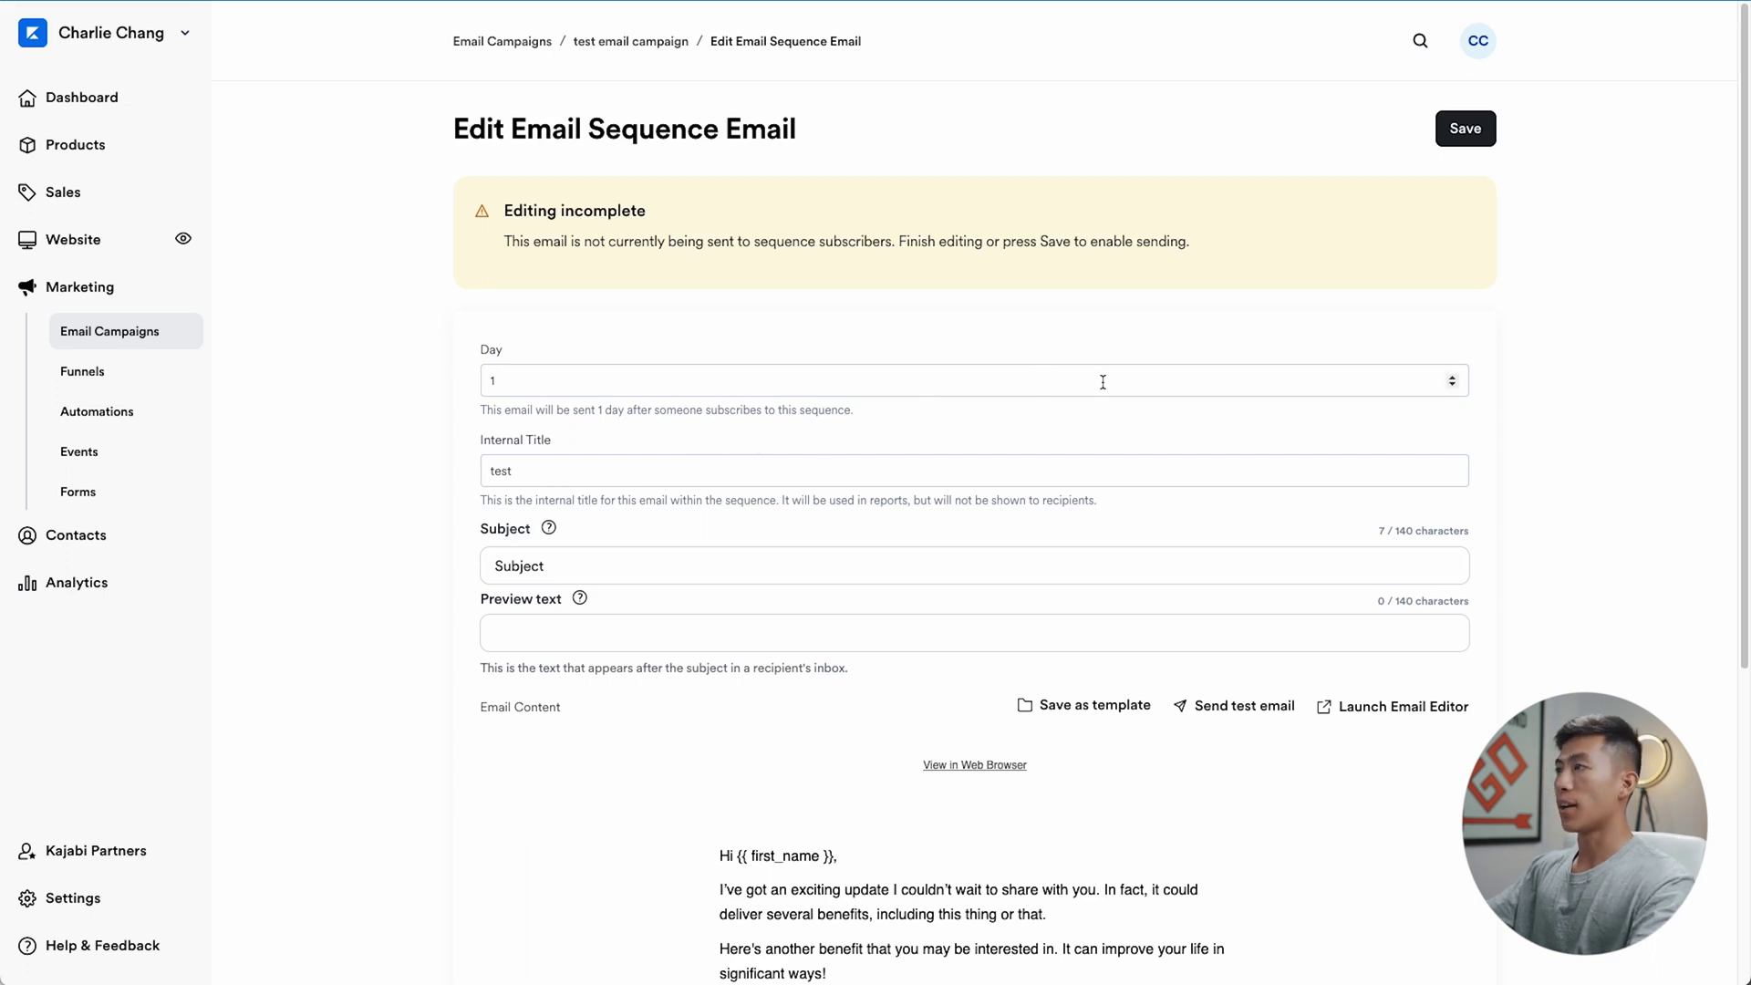
click(1452, 378)
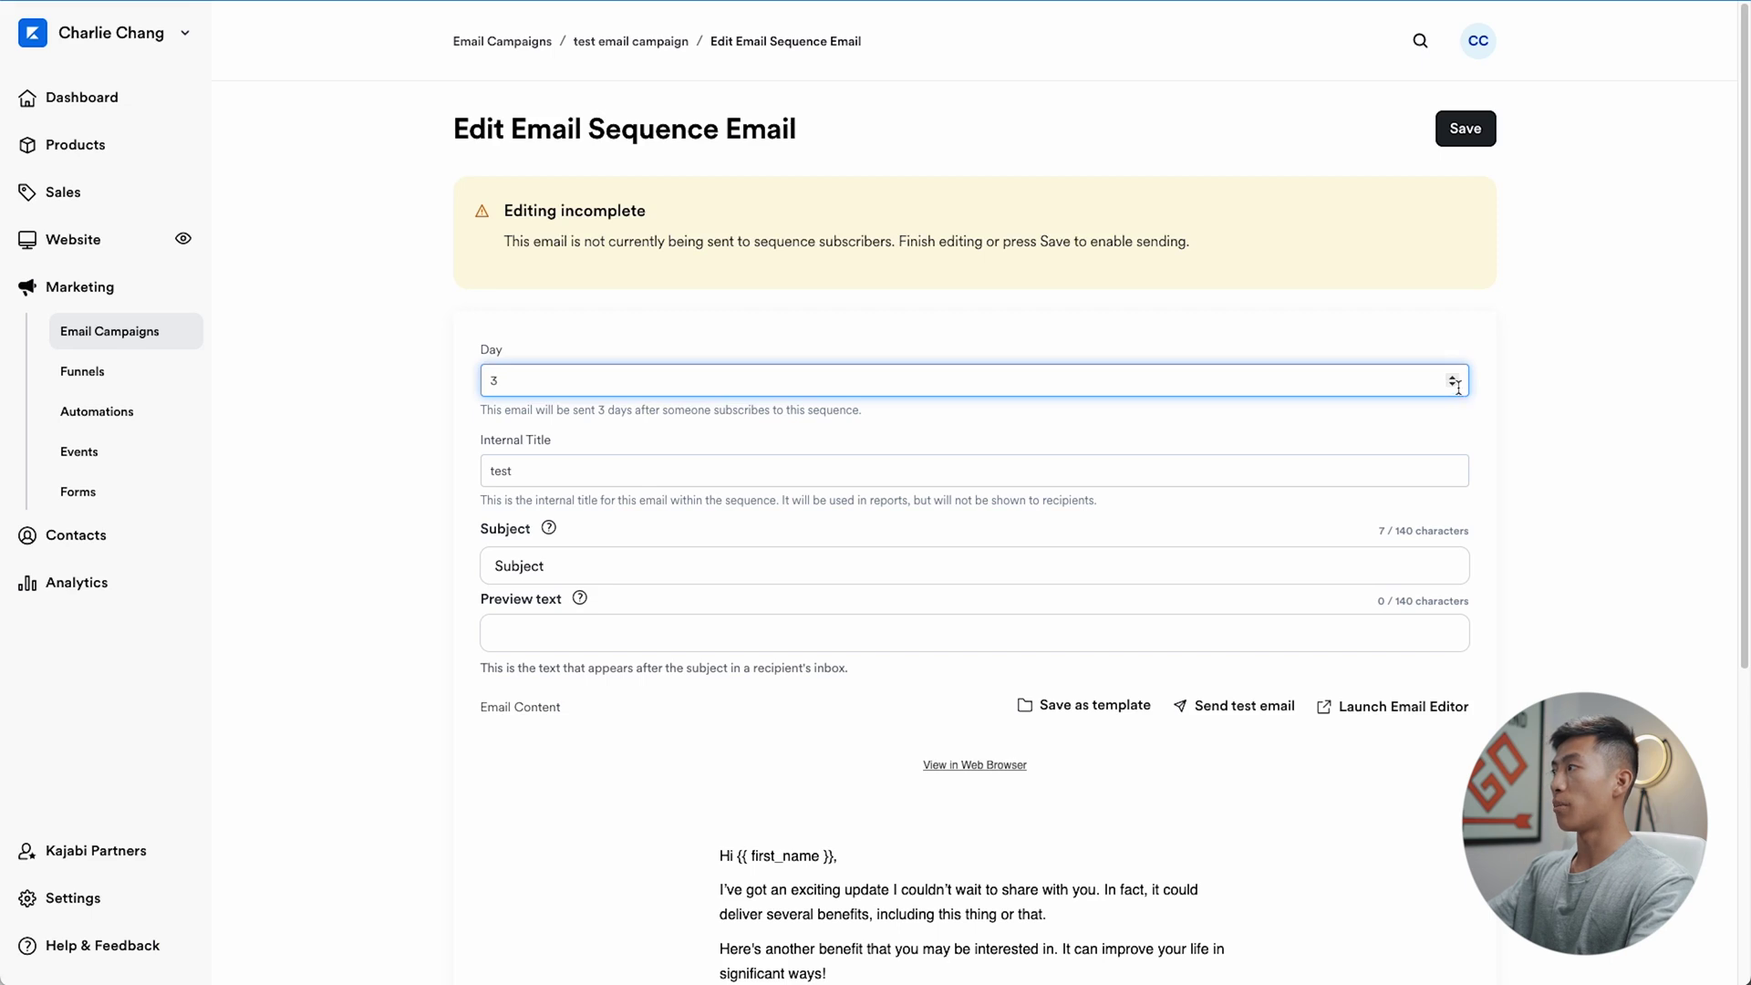
click(1452, 386)
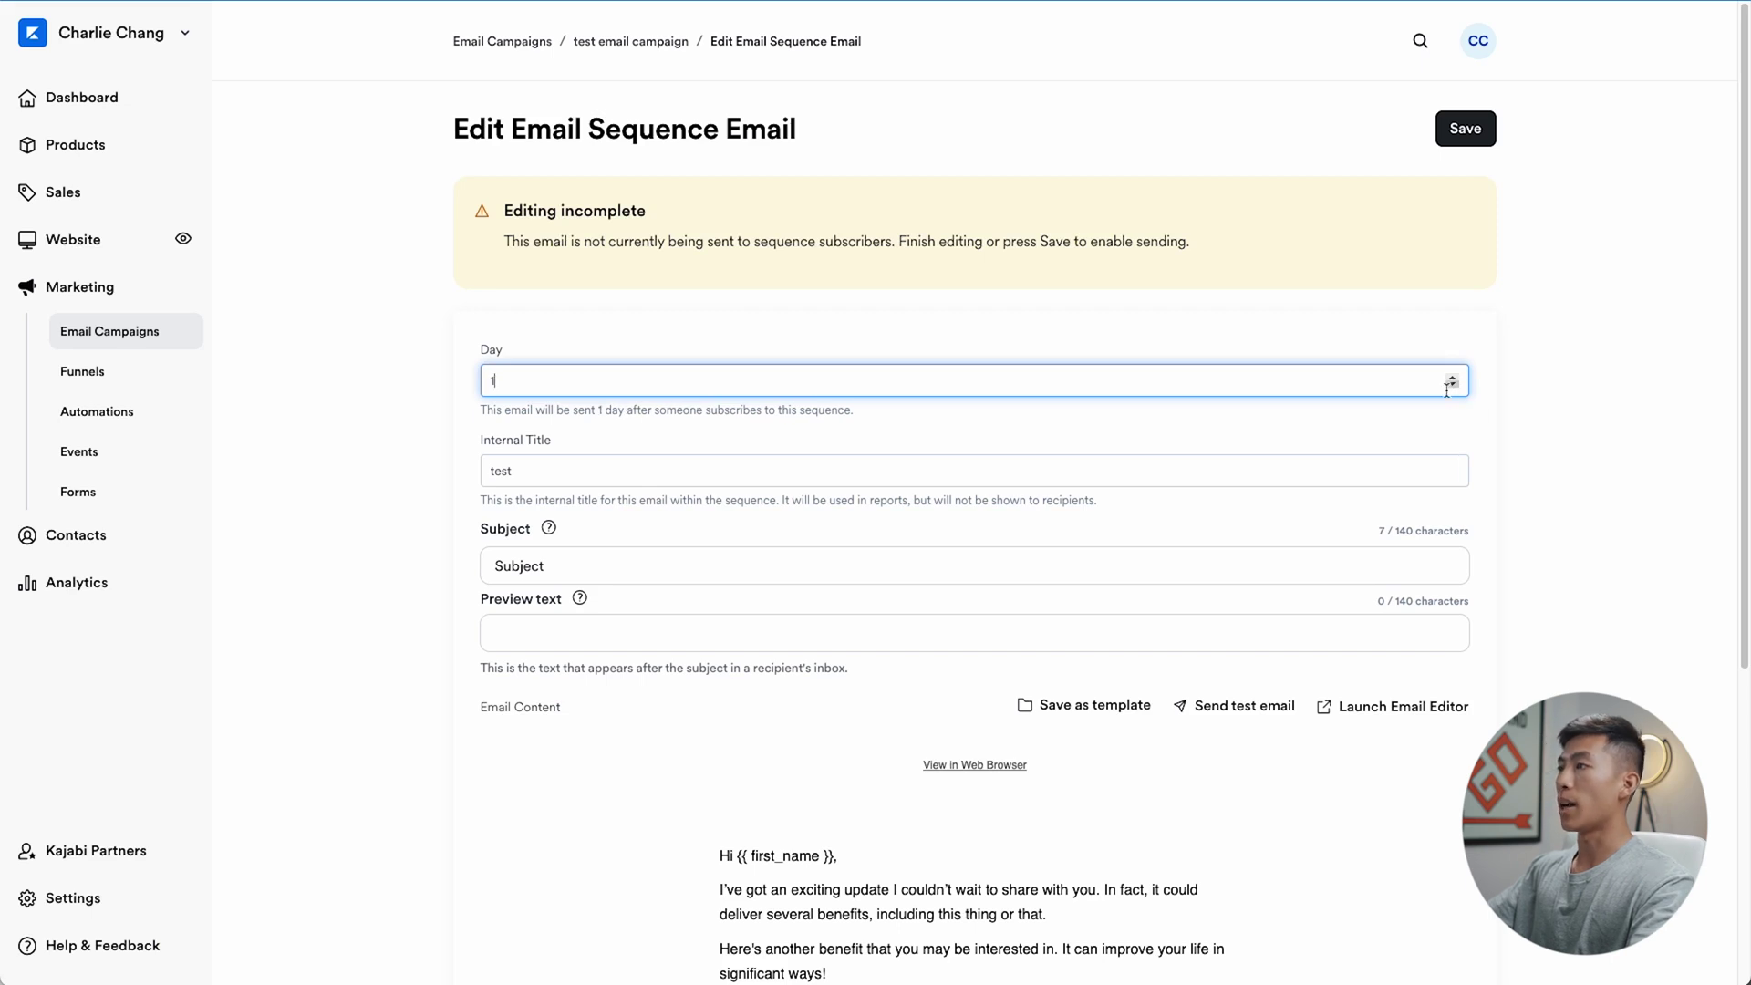
Set the email's subject to "Did you sign up yet?" and its preview text to "asasdjfkajsdlfkja"
click(553, 474)
click(552, 566)
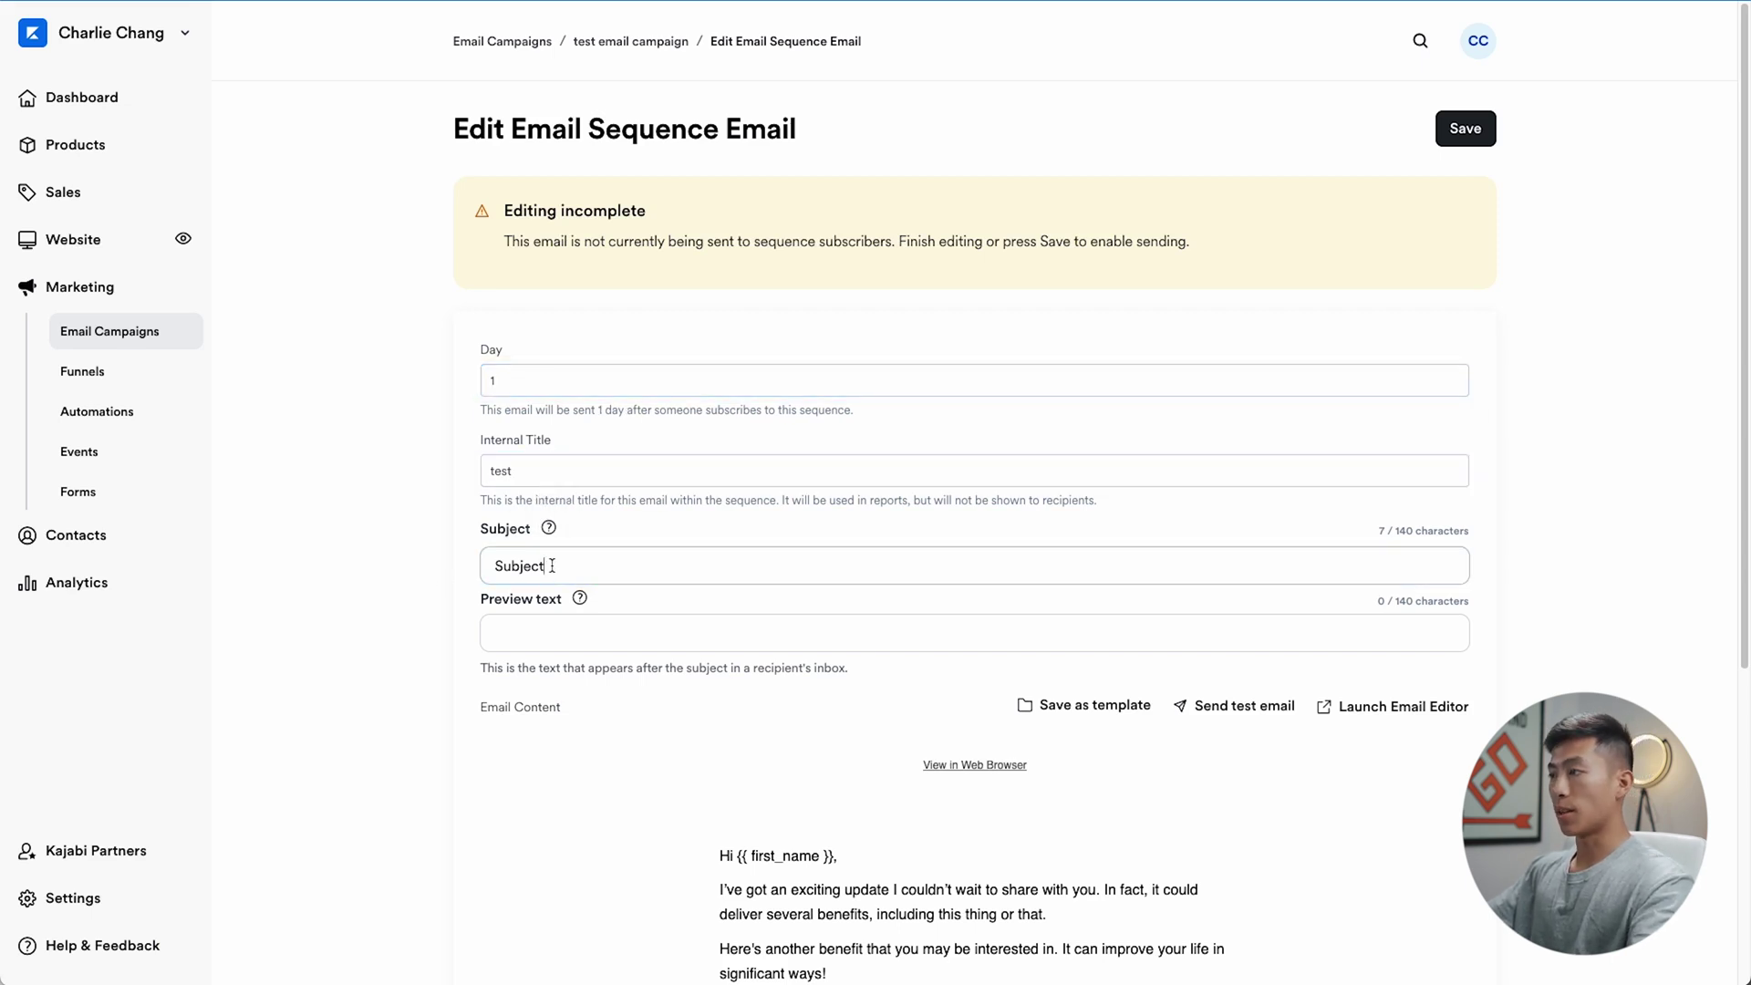
drag(560, 566, 324, 555)
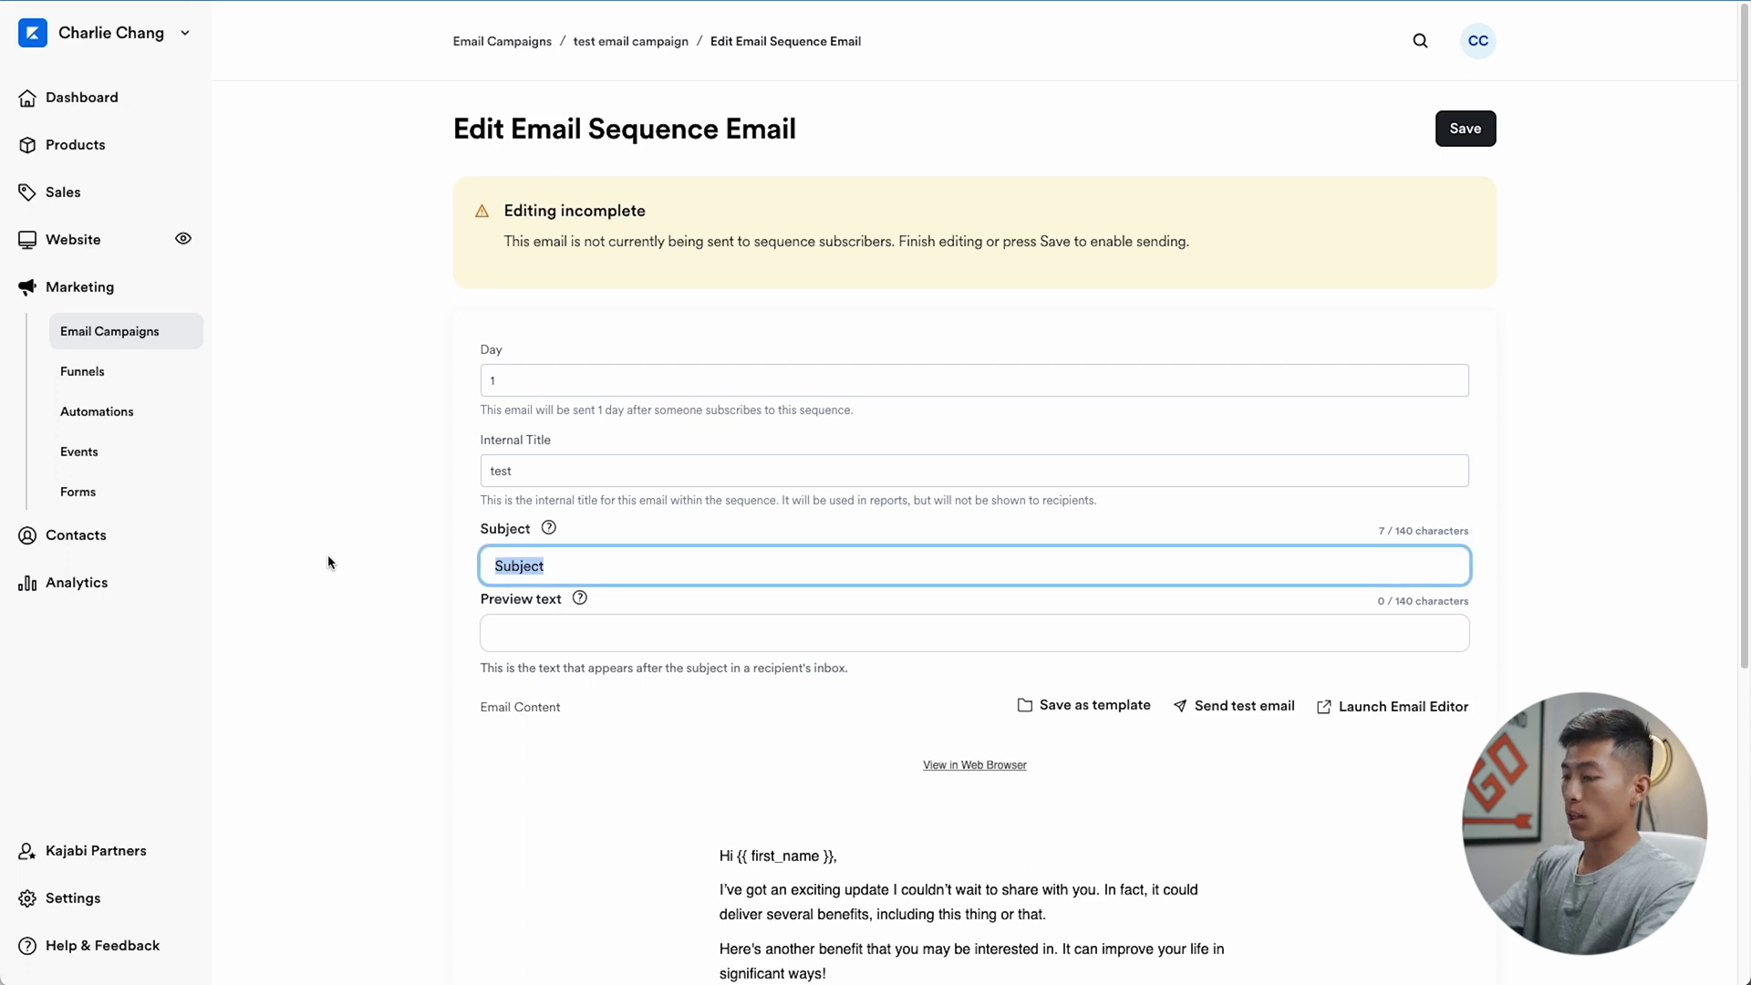
text(Did you)
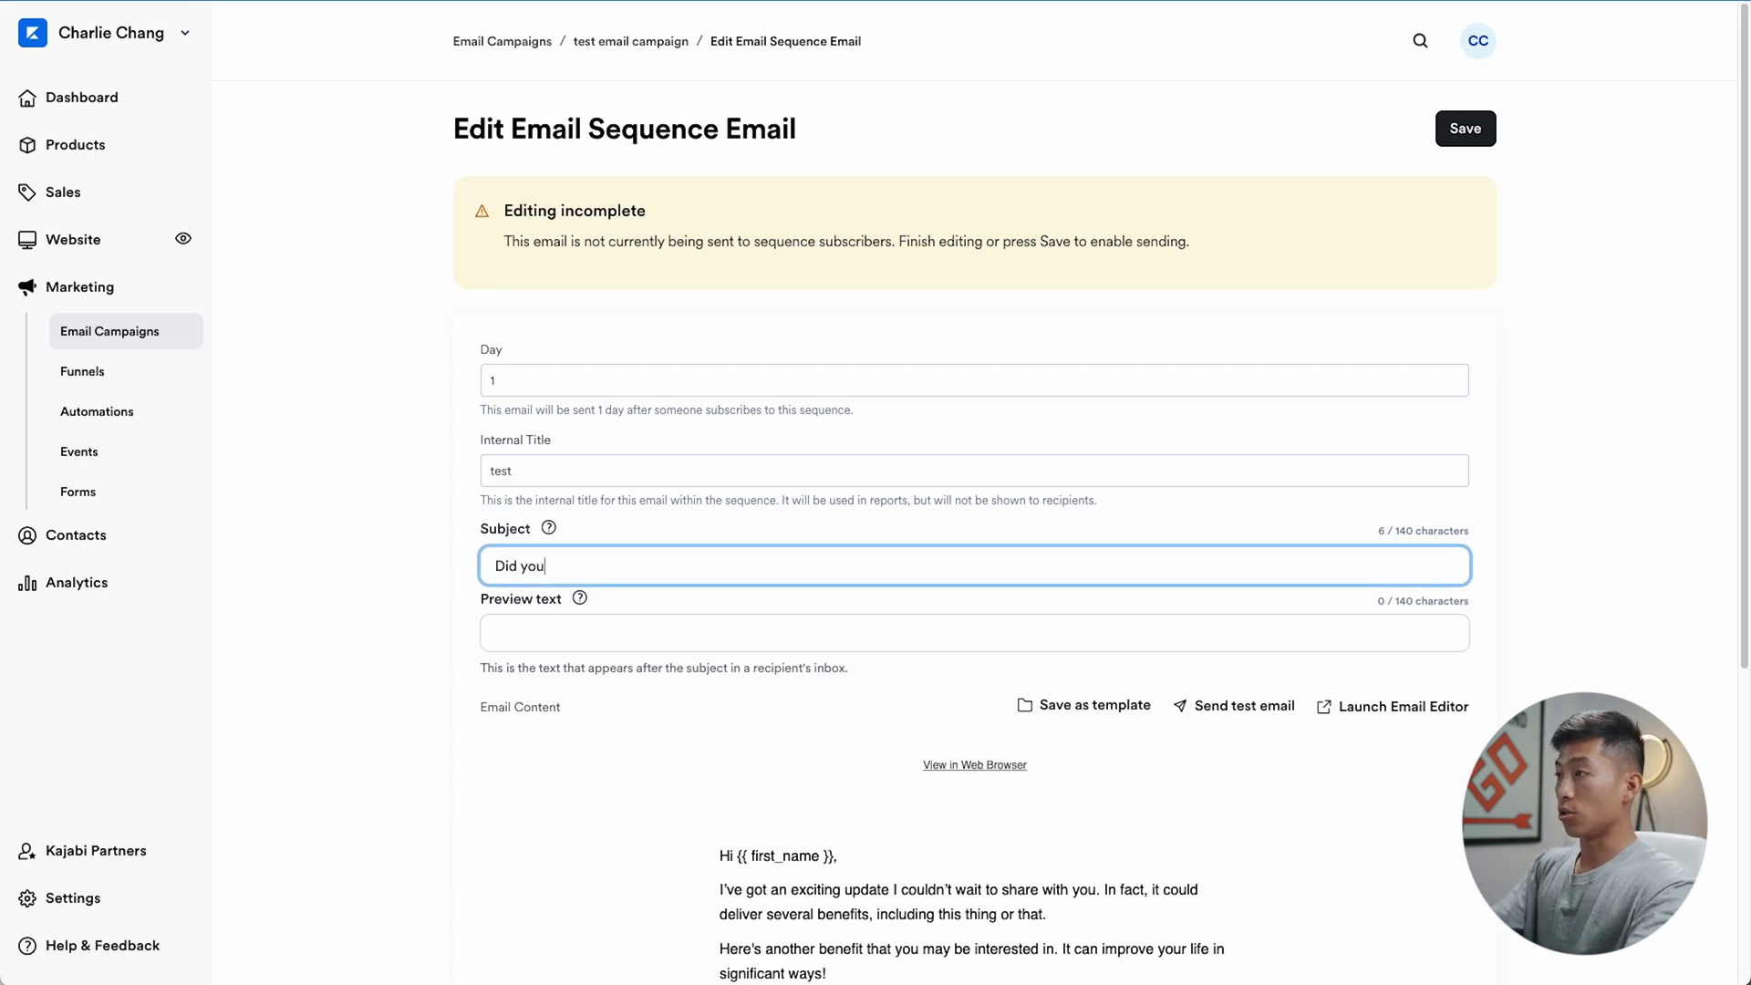
text( sign up yet?)
key(Tab)
text(asasdjfkajsdlfkja)
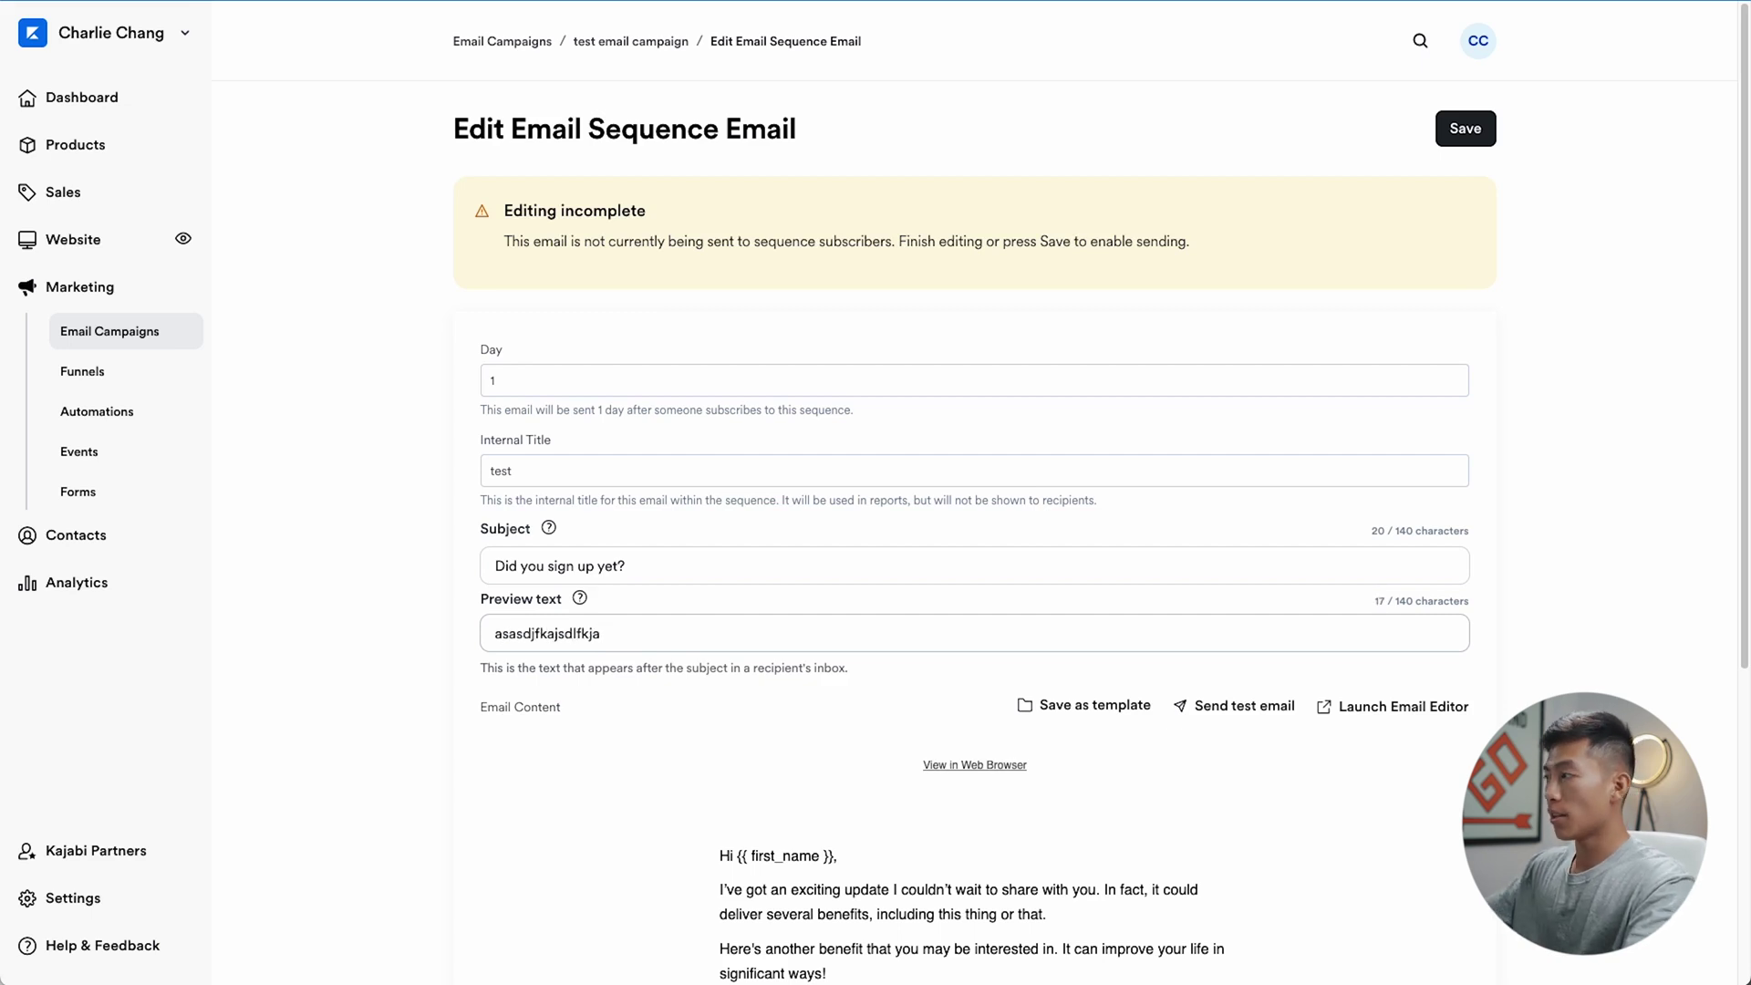
Replace the email's body paragraphs below the greeting with "If you want to sign up, then click on the button below!"
scroll(970, 396, down, 5)
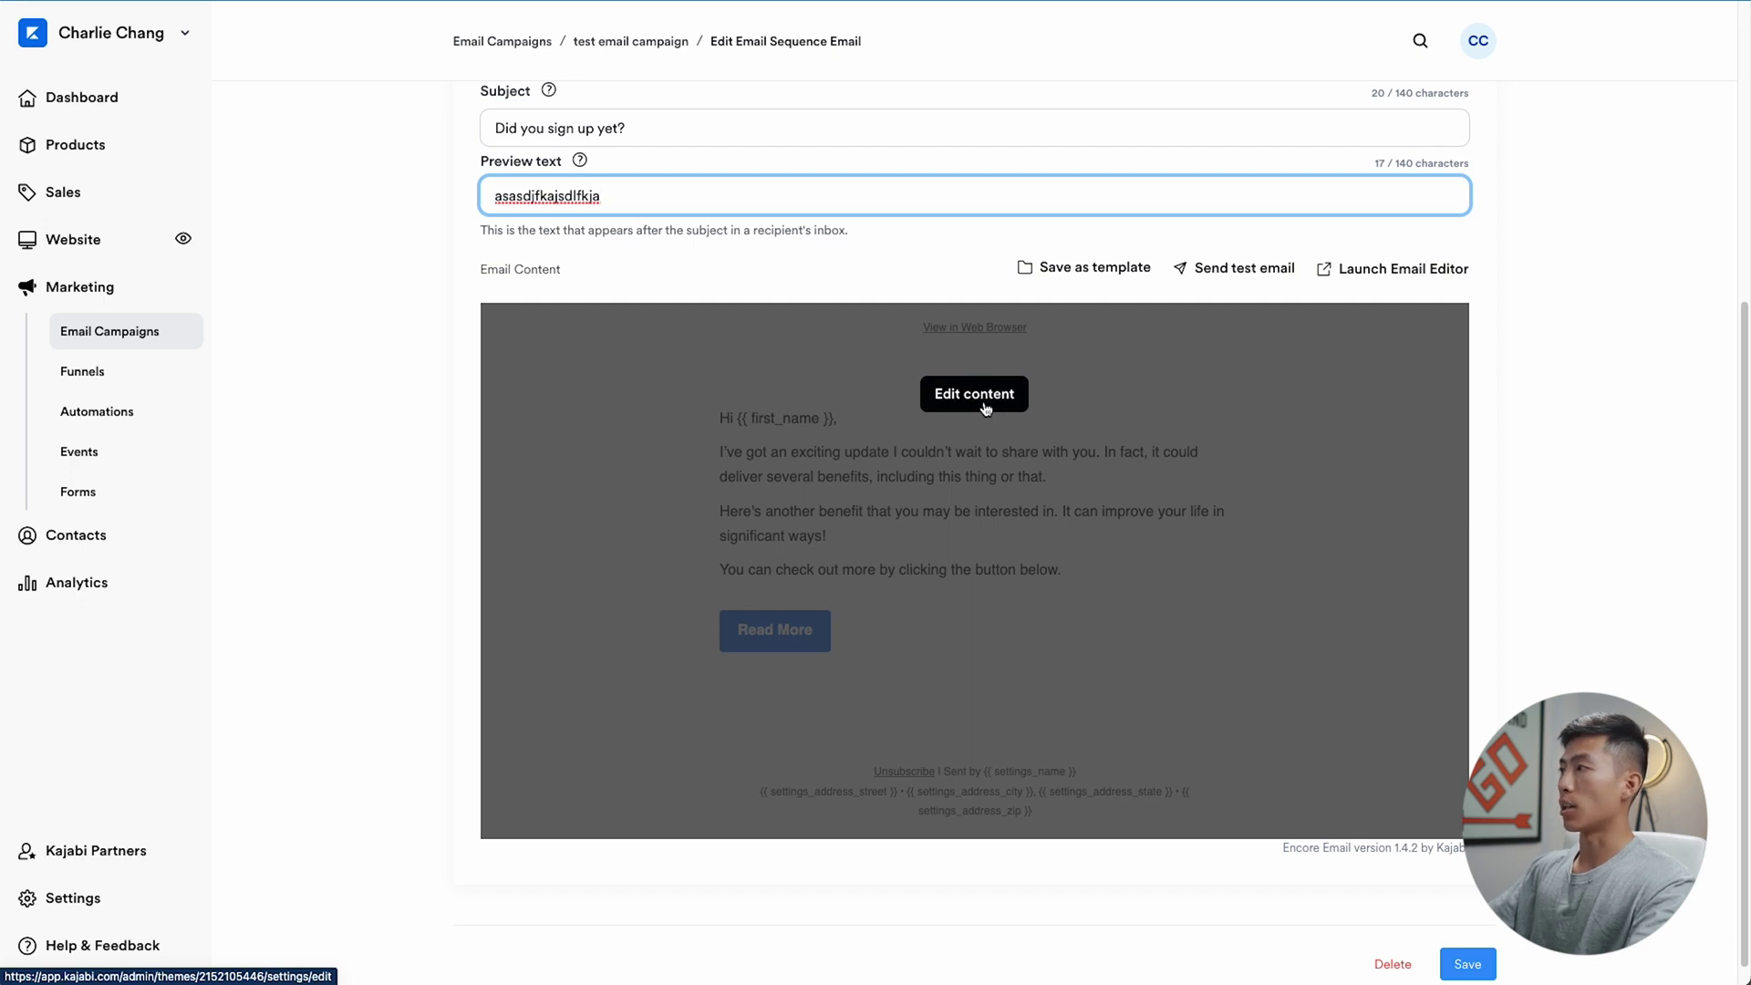
click(986, 408)
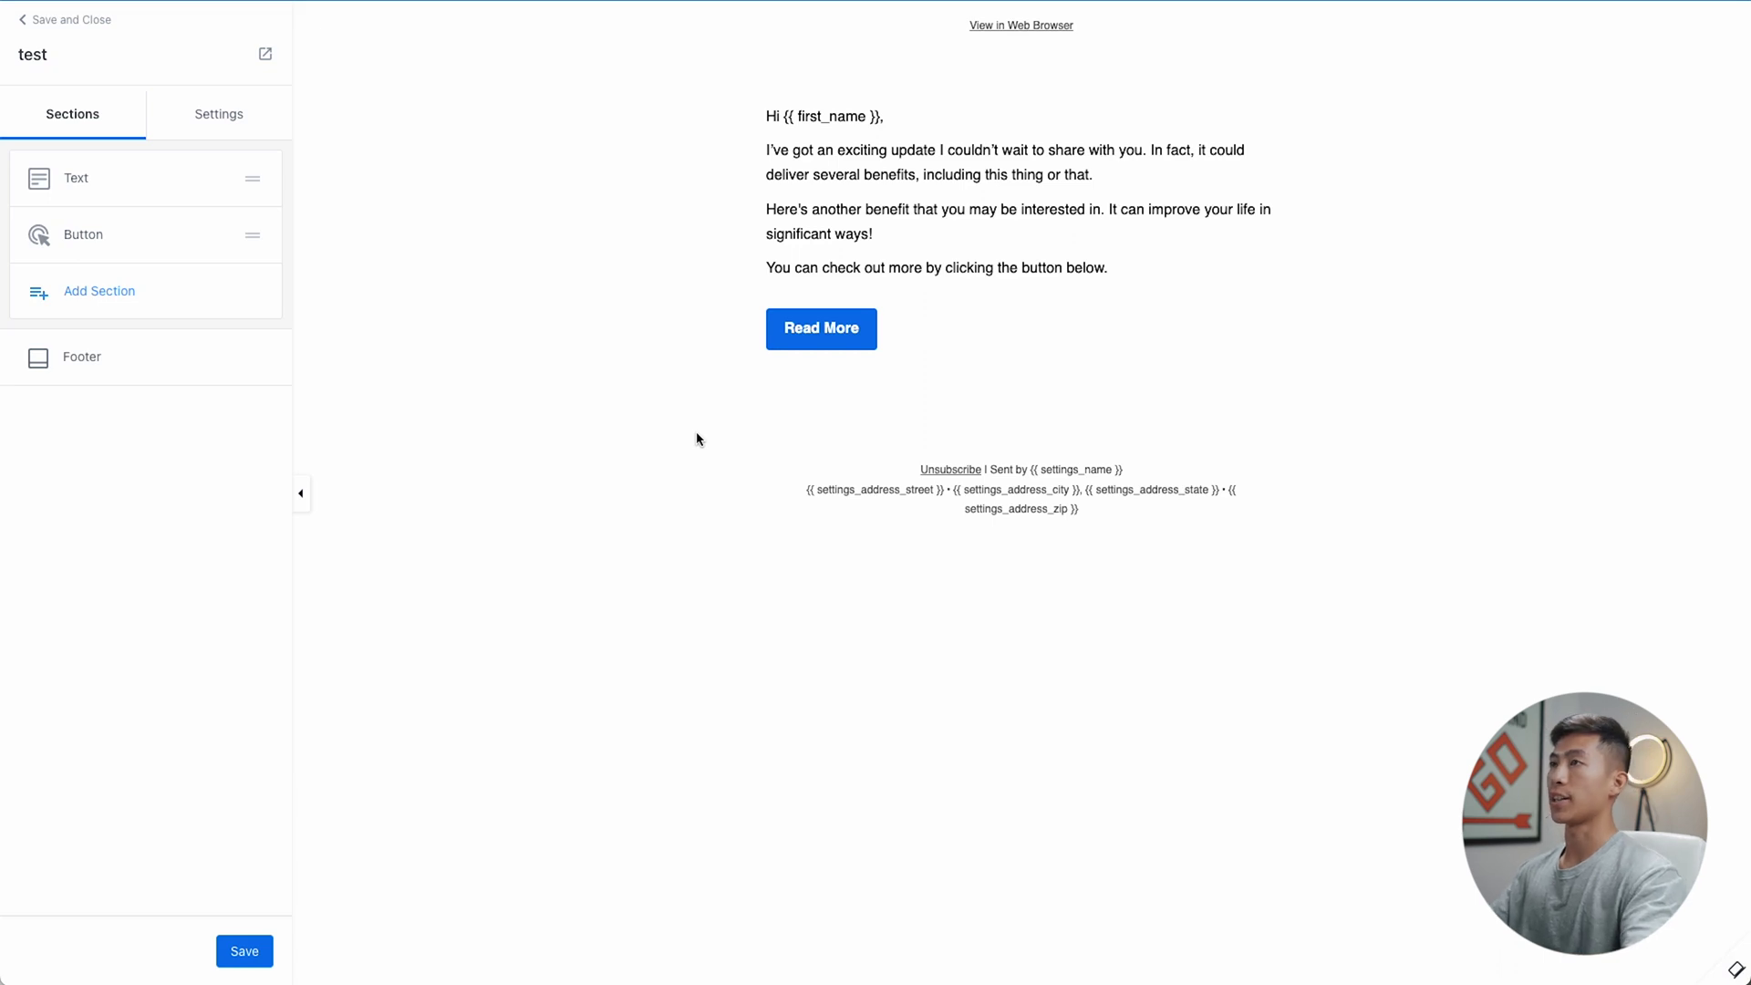
click(1026, 175)
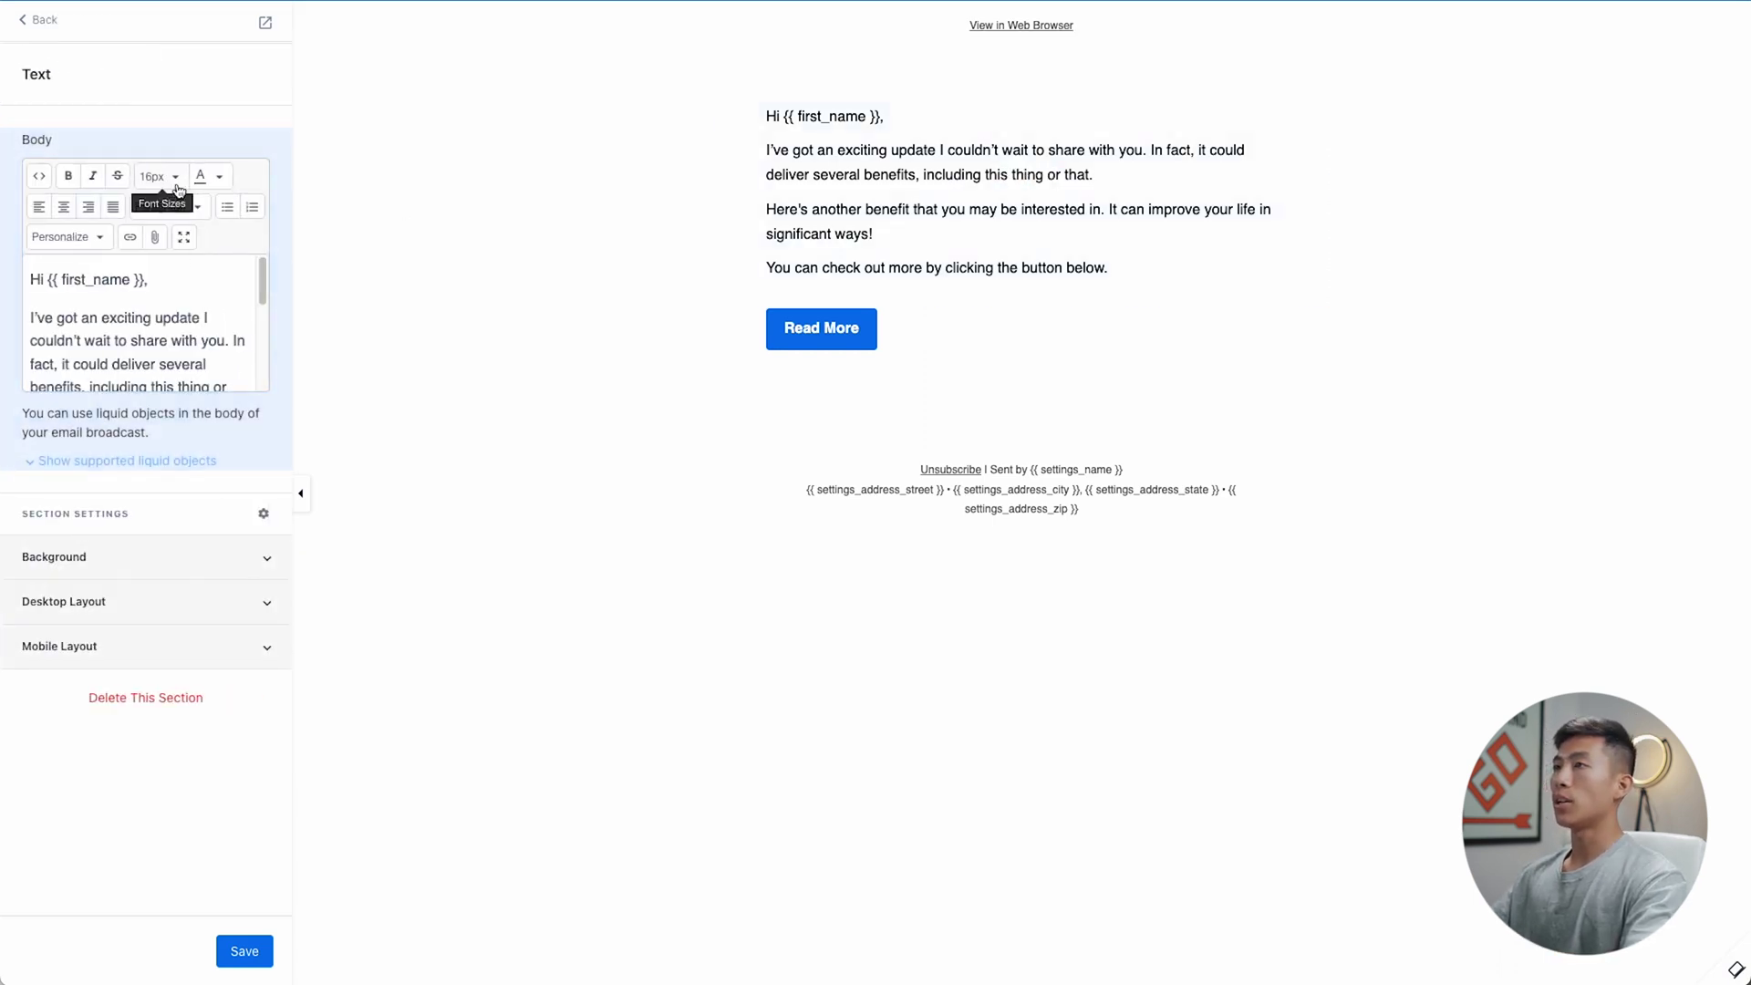
click(32, 317)
key(ctrl+shift+End)
text(If you want to sign up,)
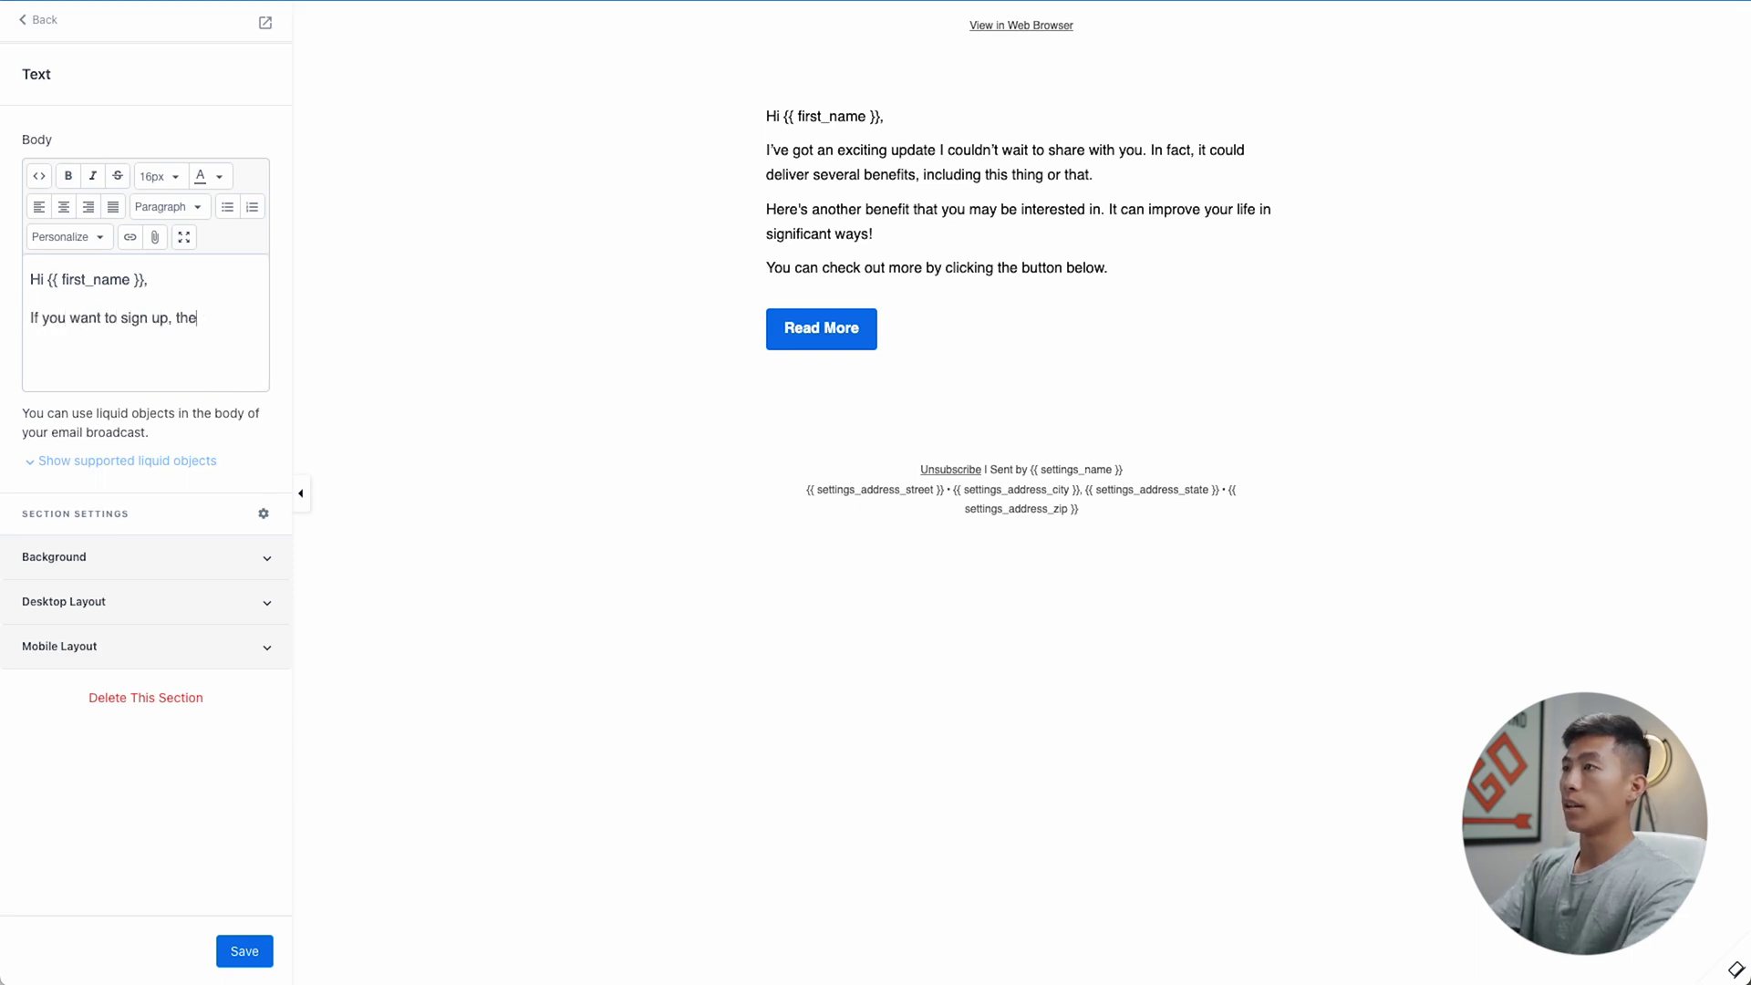
text( the )
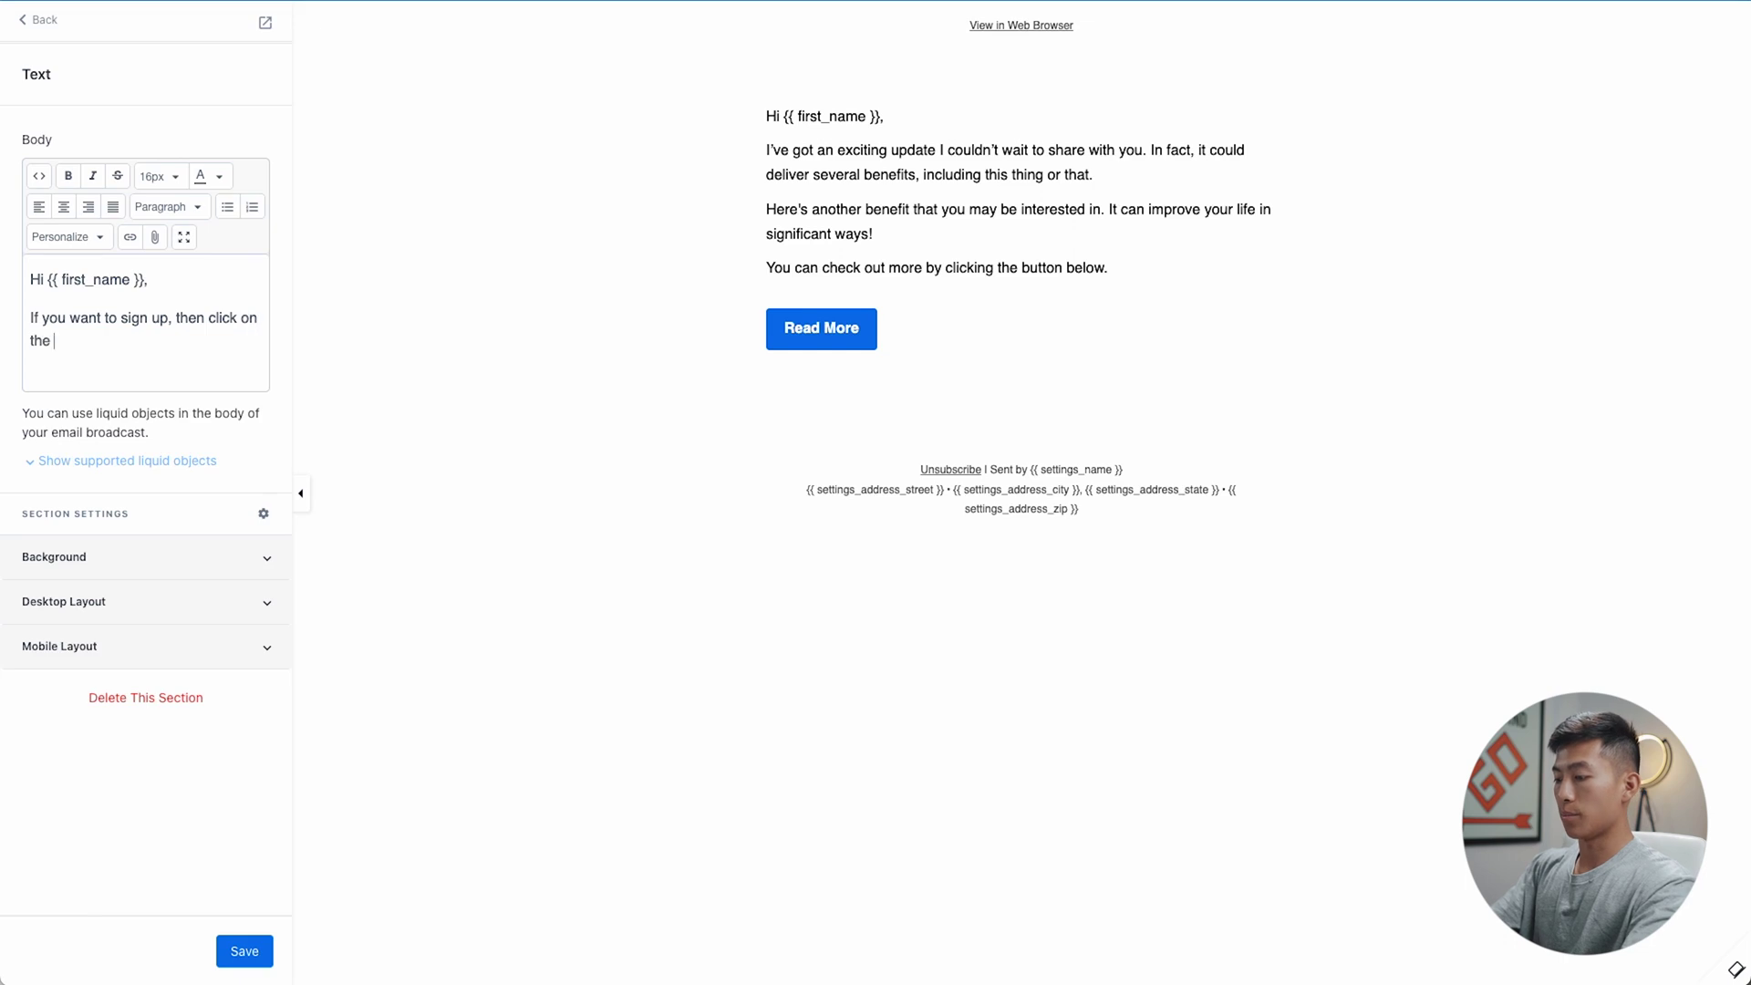
text(button below!)
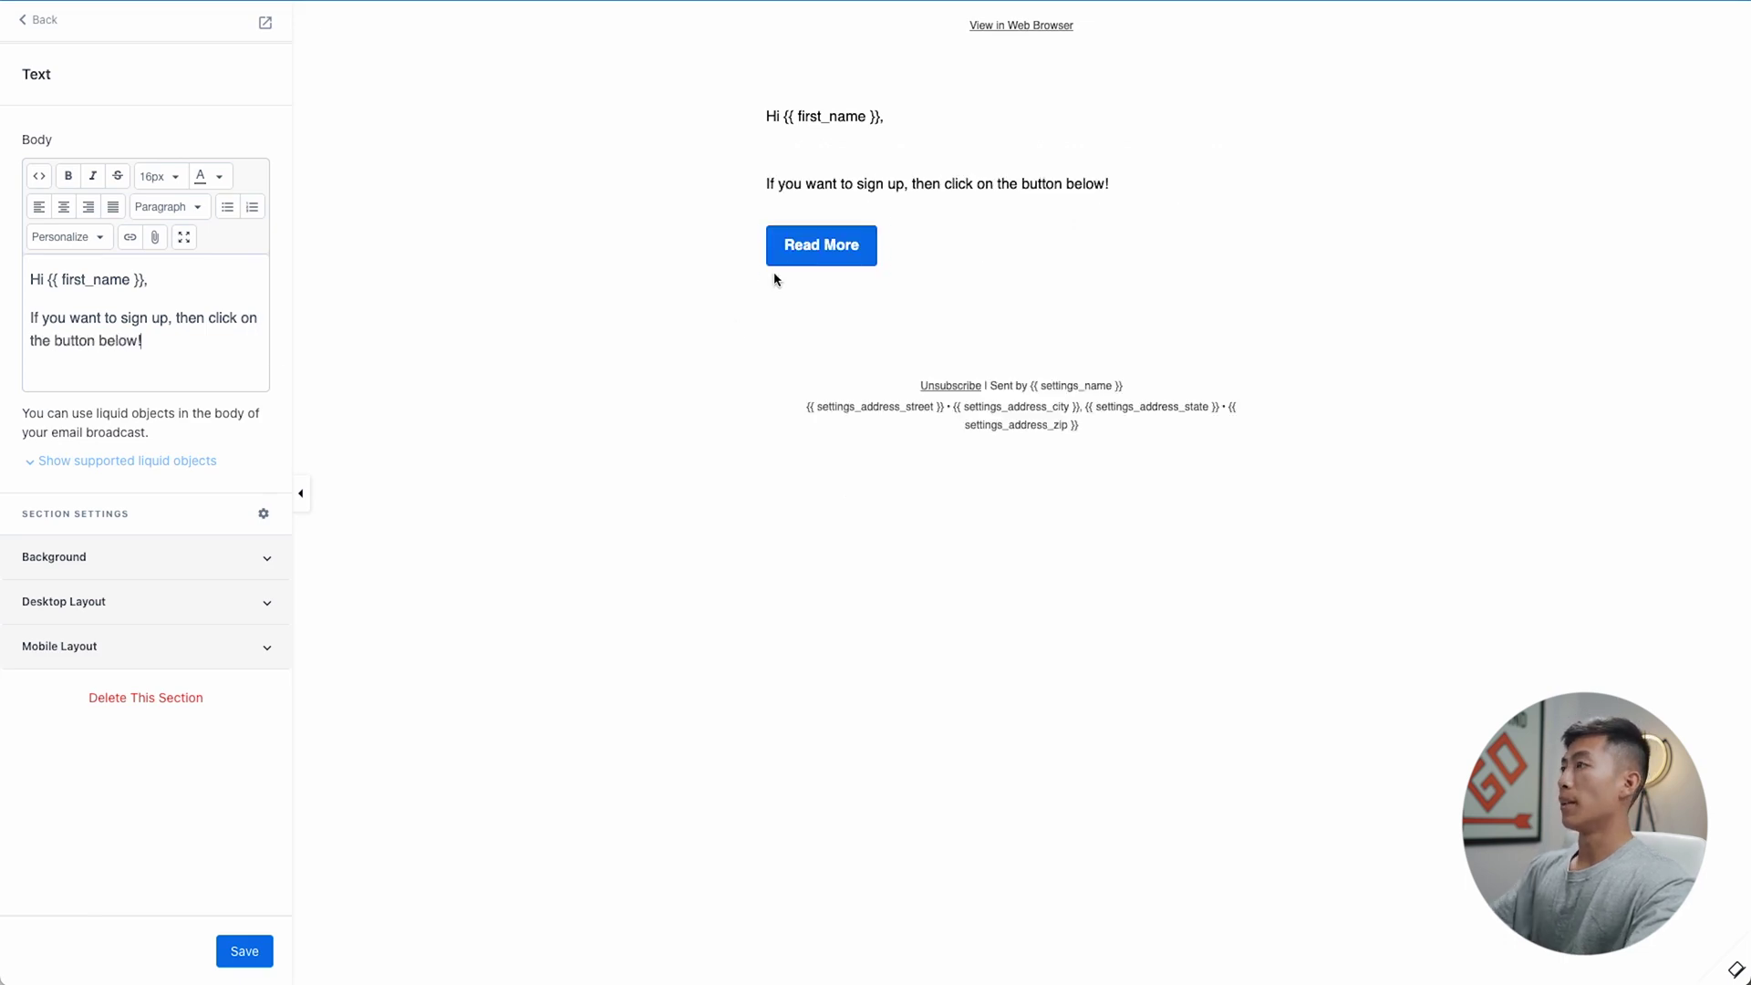
Change the email button's link text to "SIGN UP HERE", keep its Go to a URL action, and save the email
click(820, 246)
triple_click(107, 178)
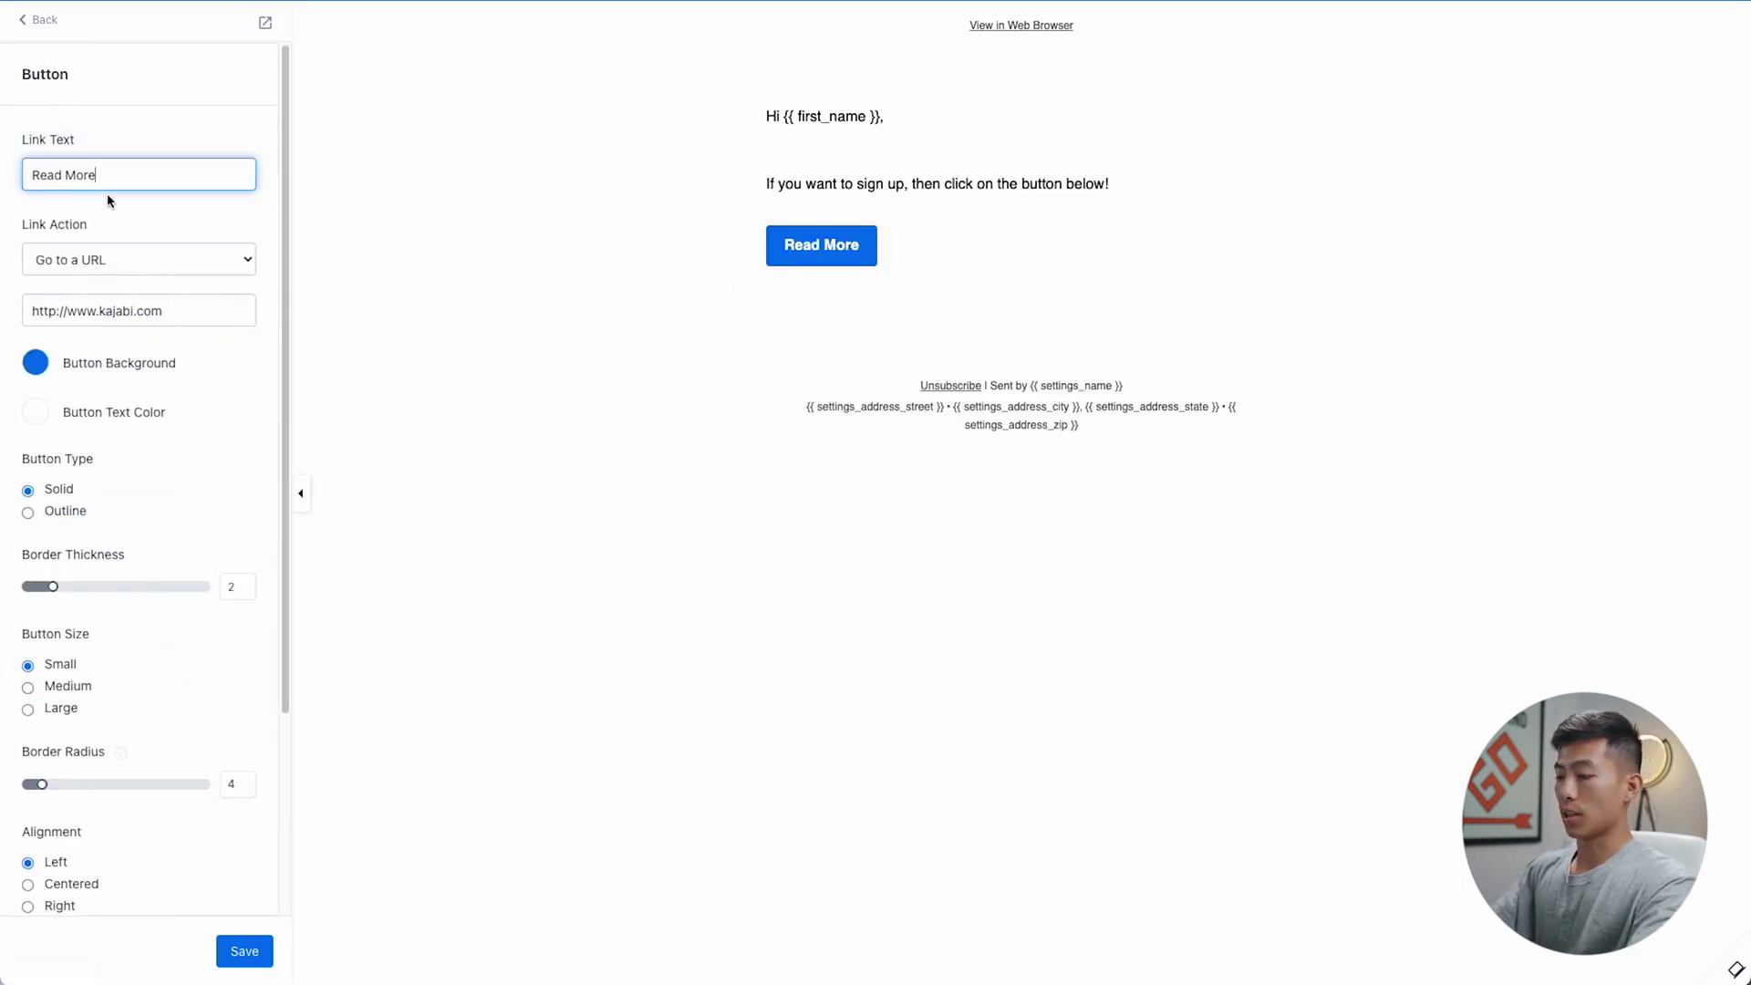
text(SIGN UP HE)
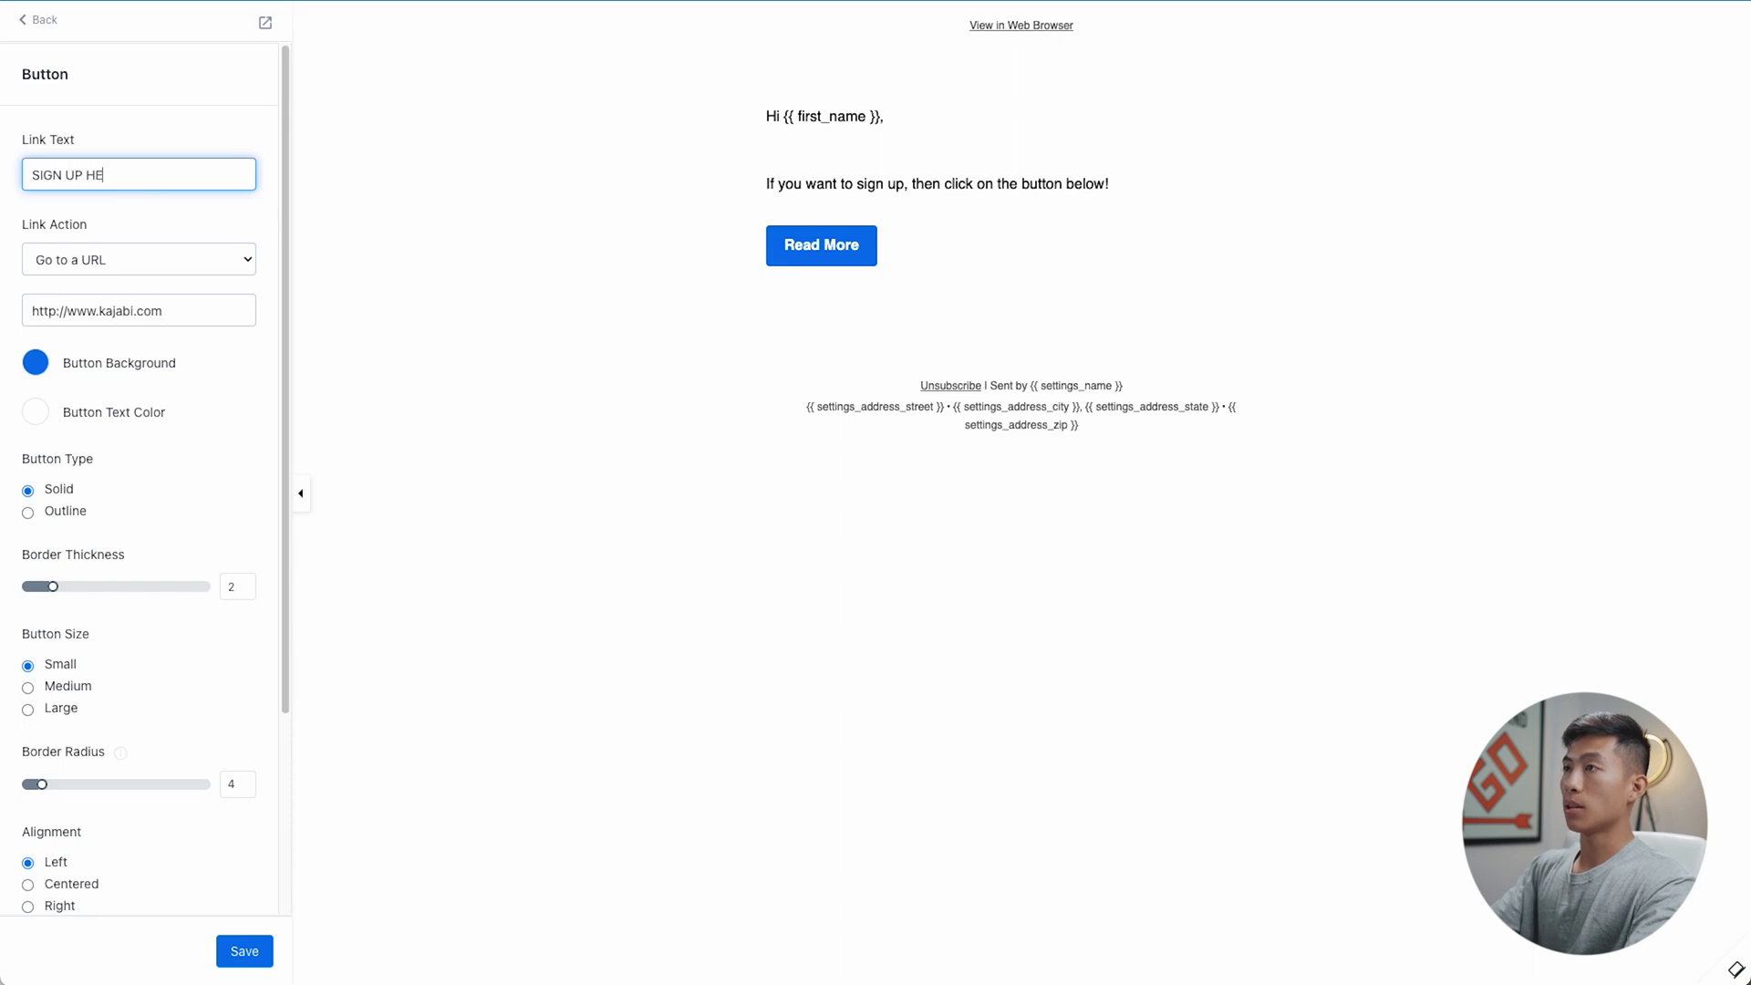
text(RE)
click(171, 267)
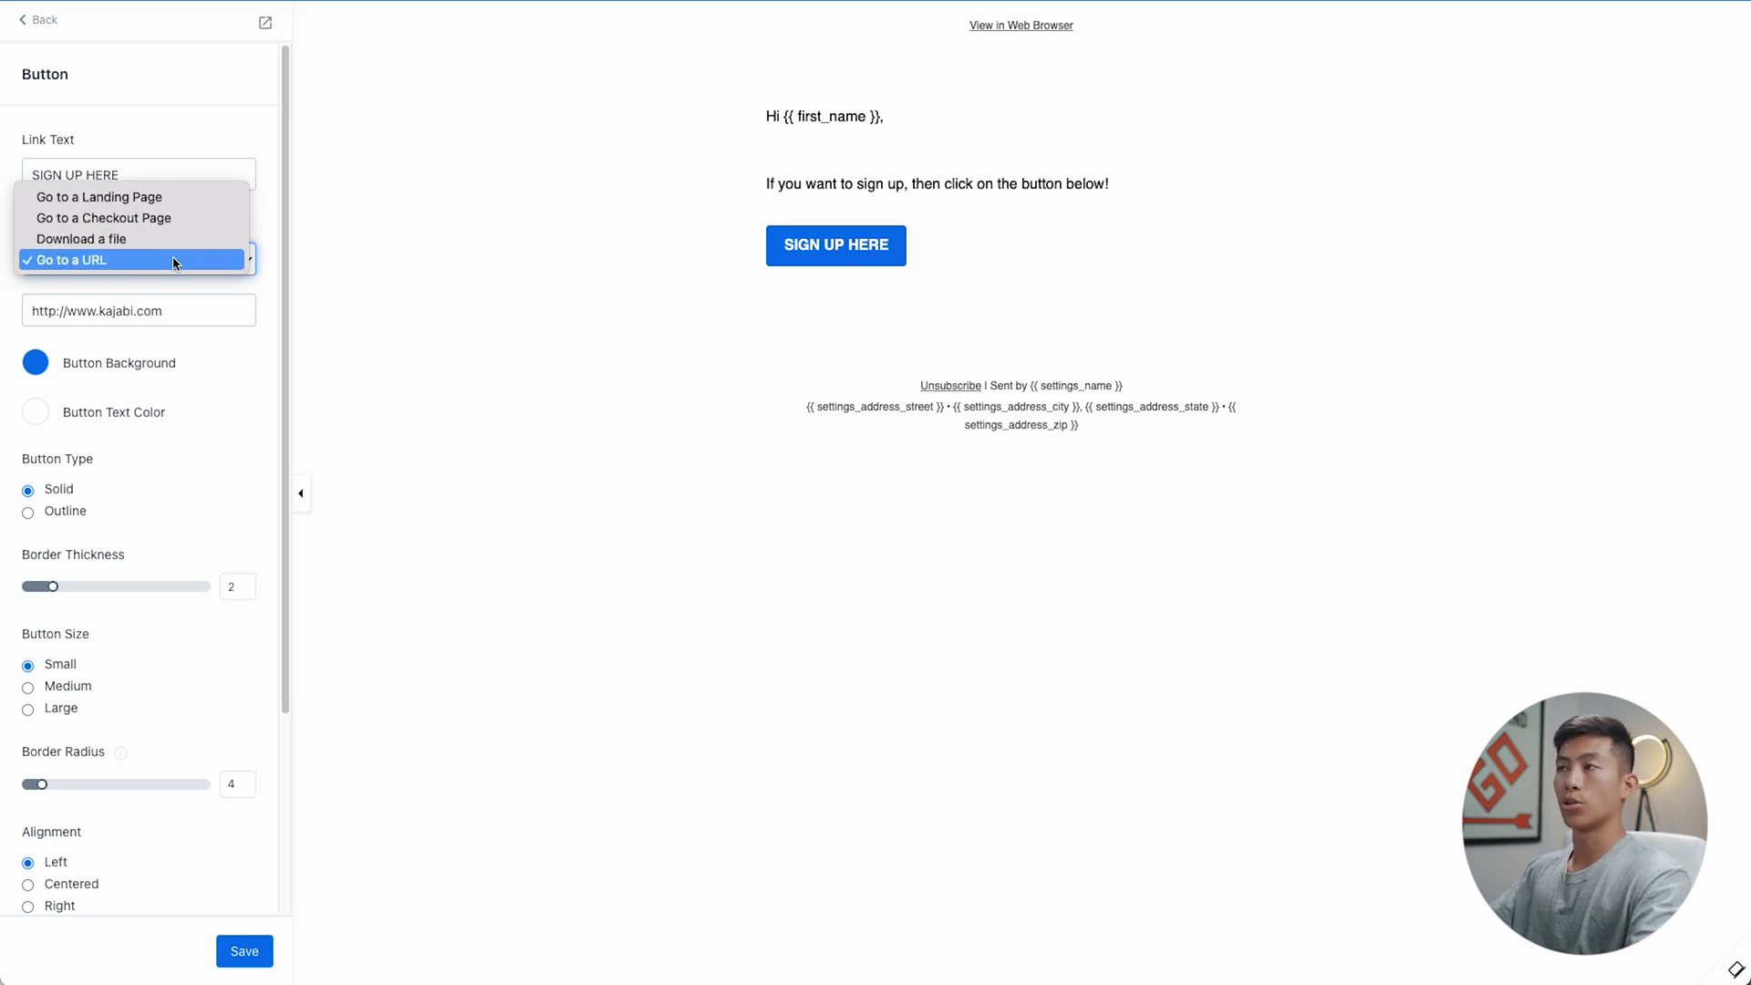
click(196, 309)
click(235, 950)
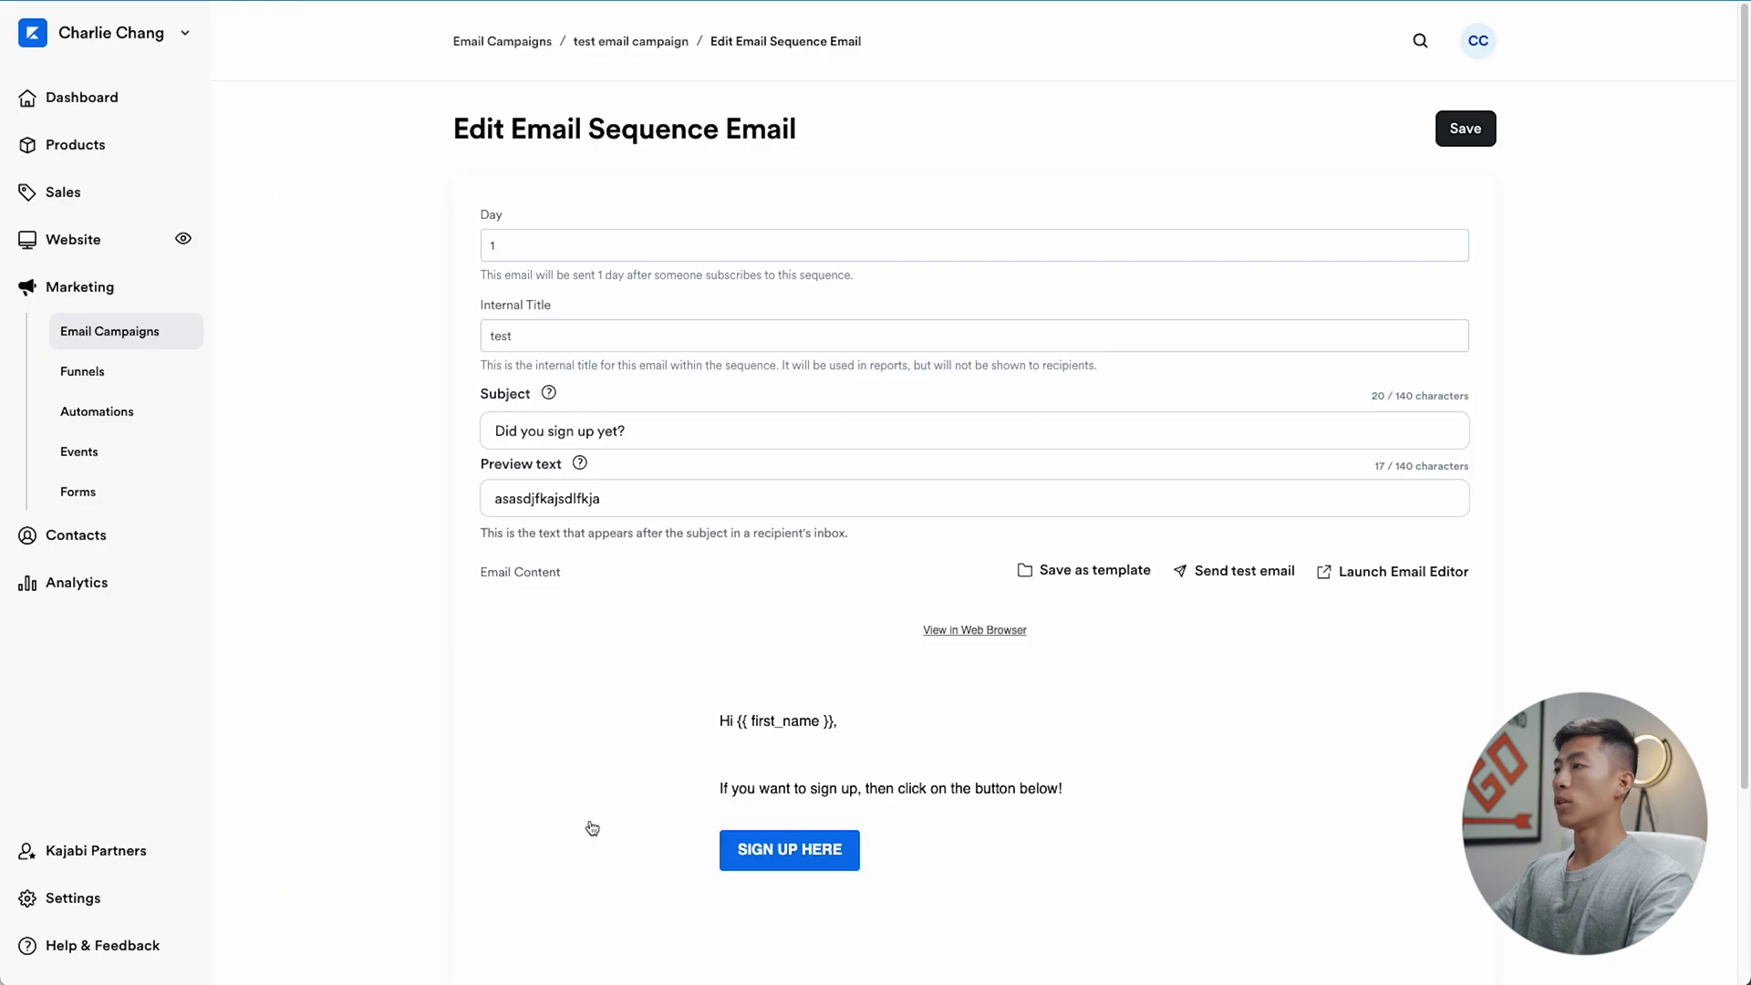
click(1466, 128)
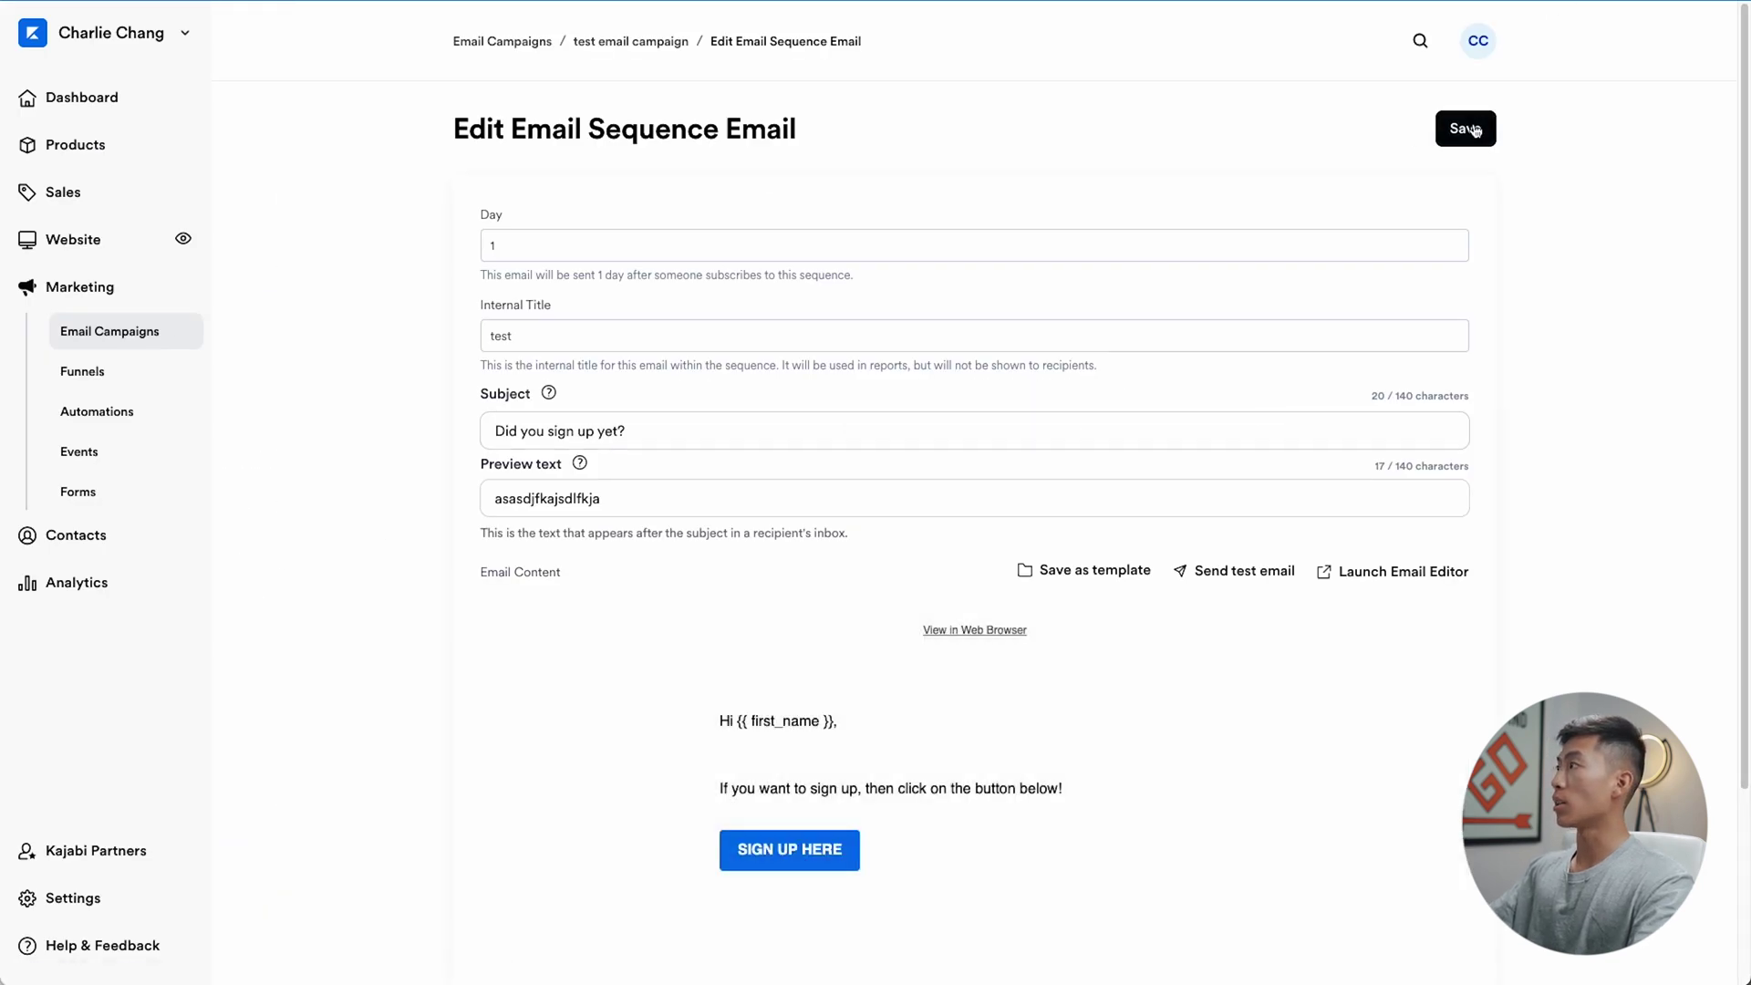
Add a subscribe trigger to the test email campaign for when the "test" form is submitted
click(634, 43)
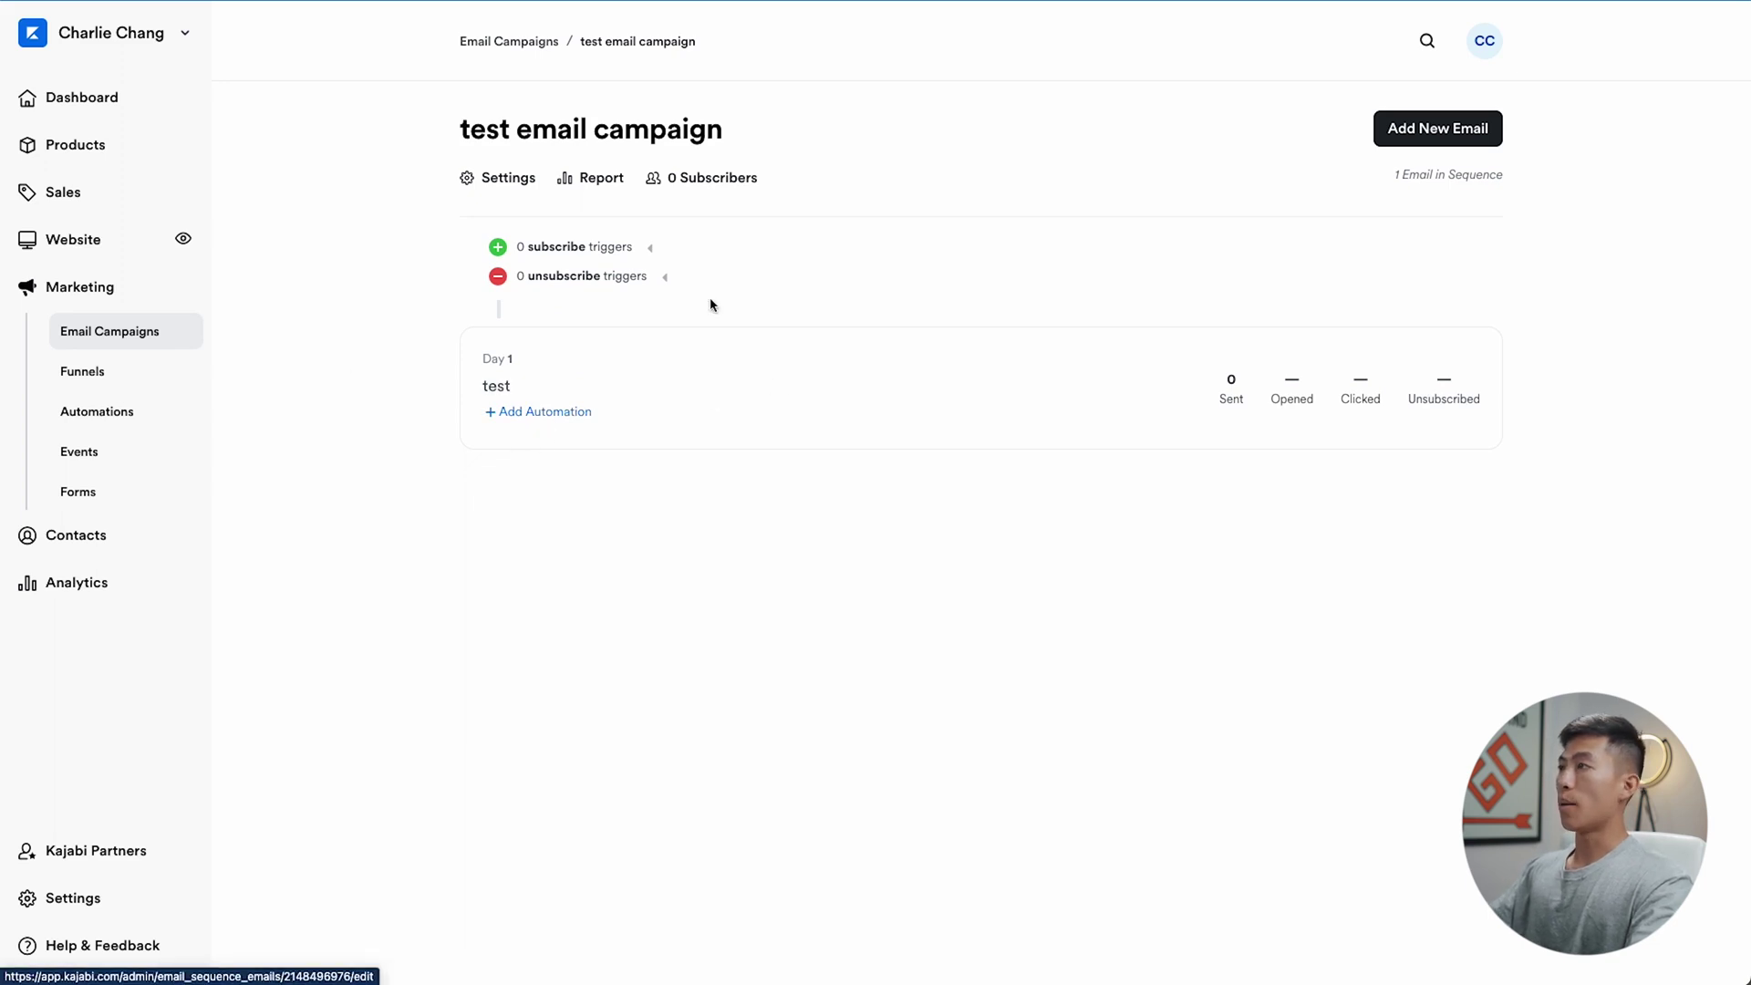
click(653, 251)
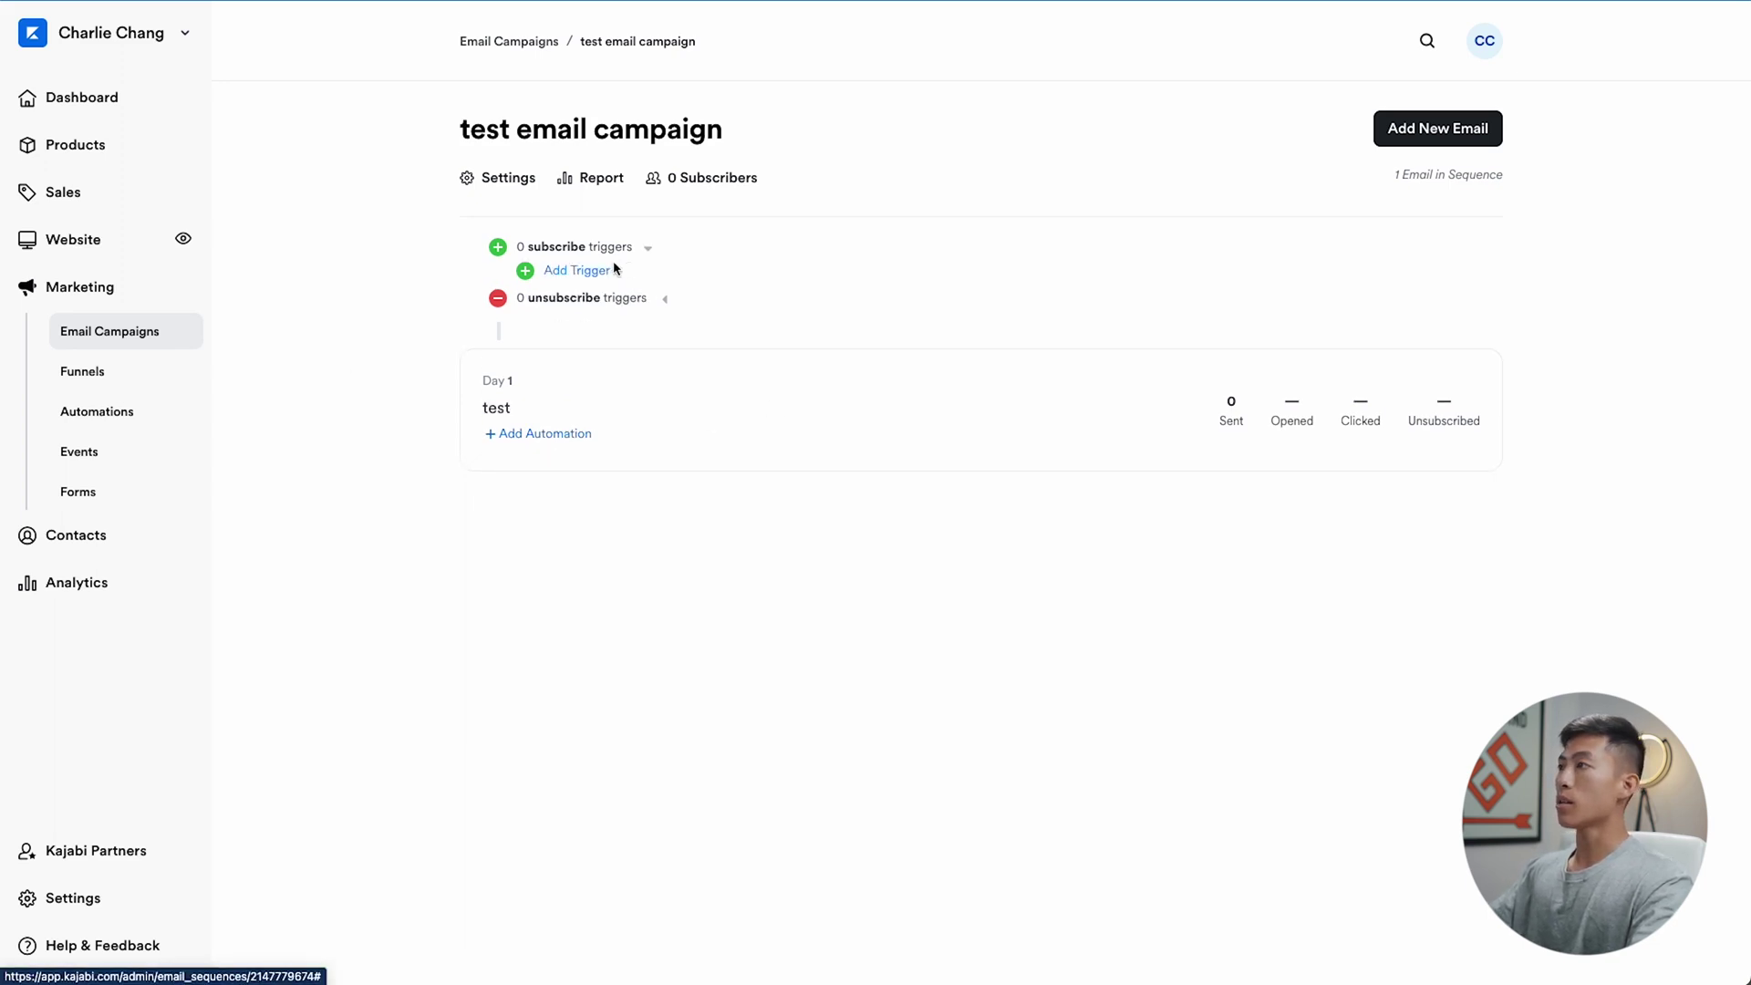
click(585, 272)
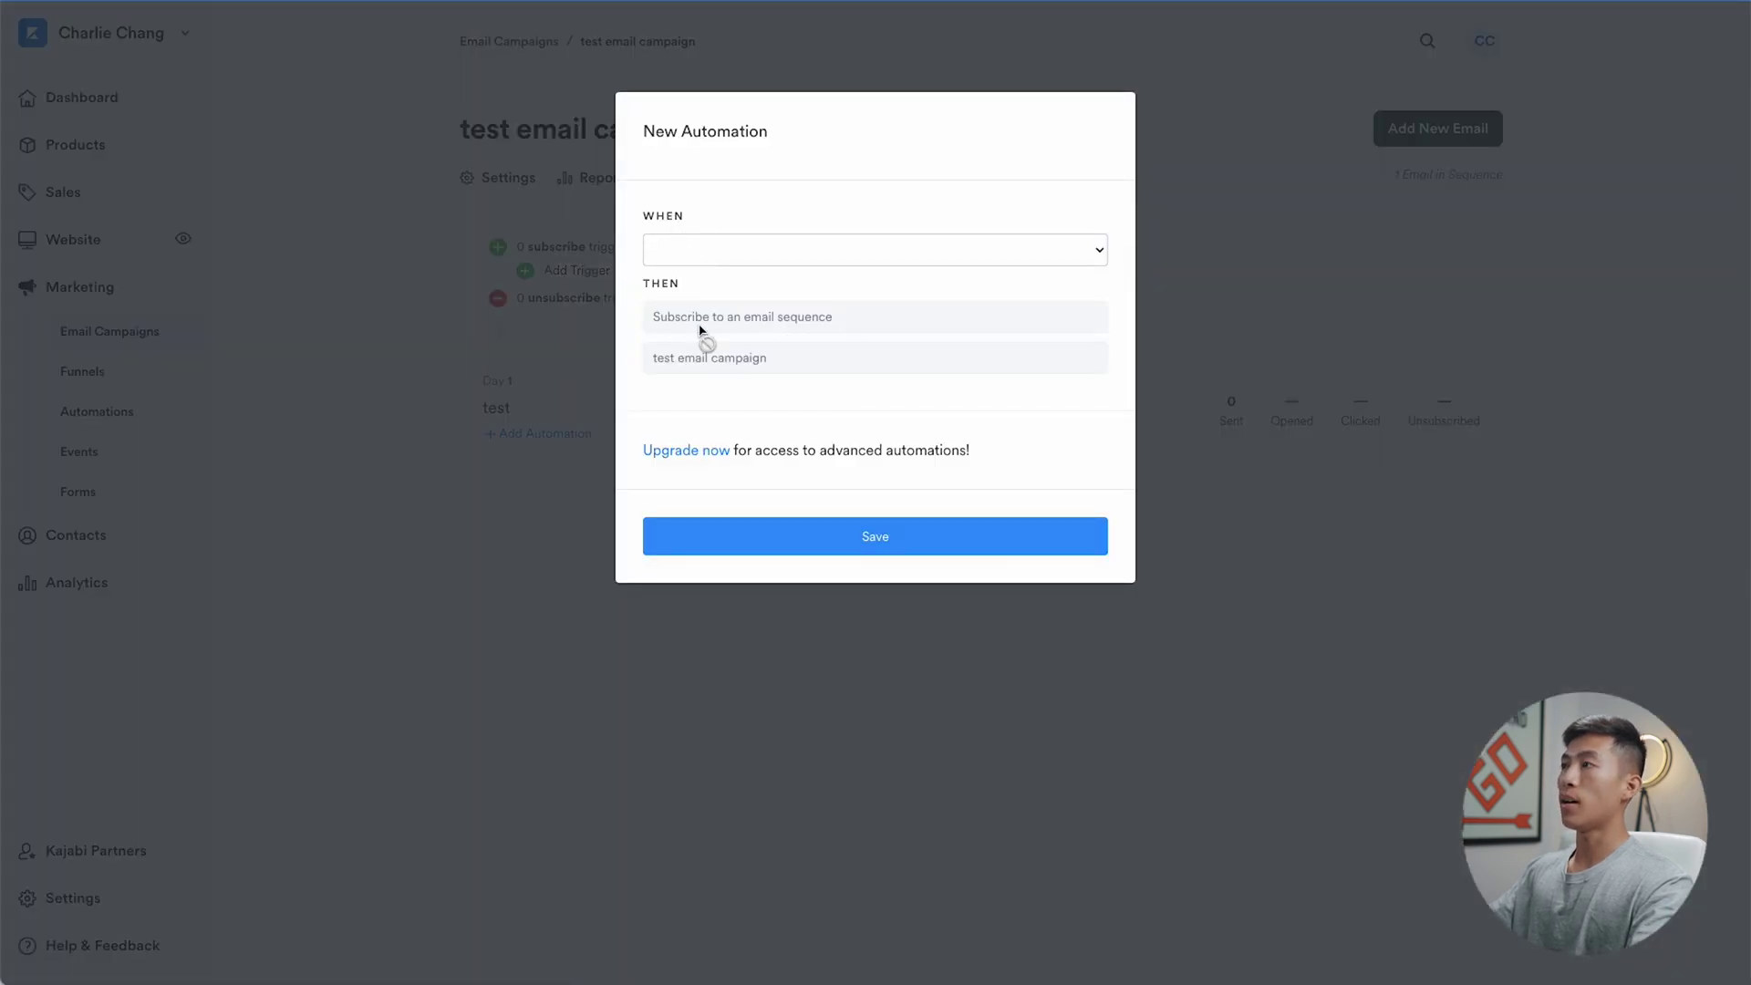
click(884, 263)
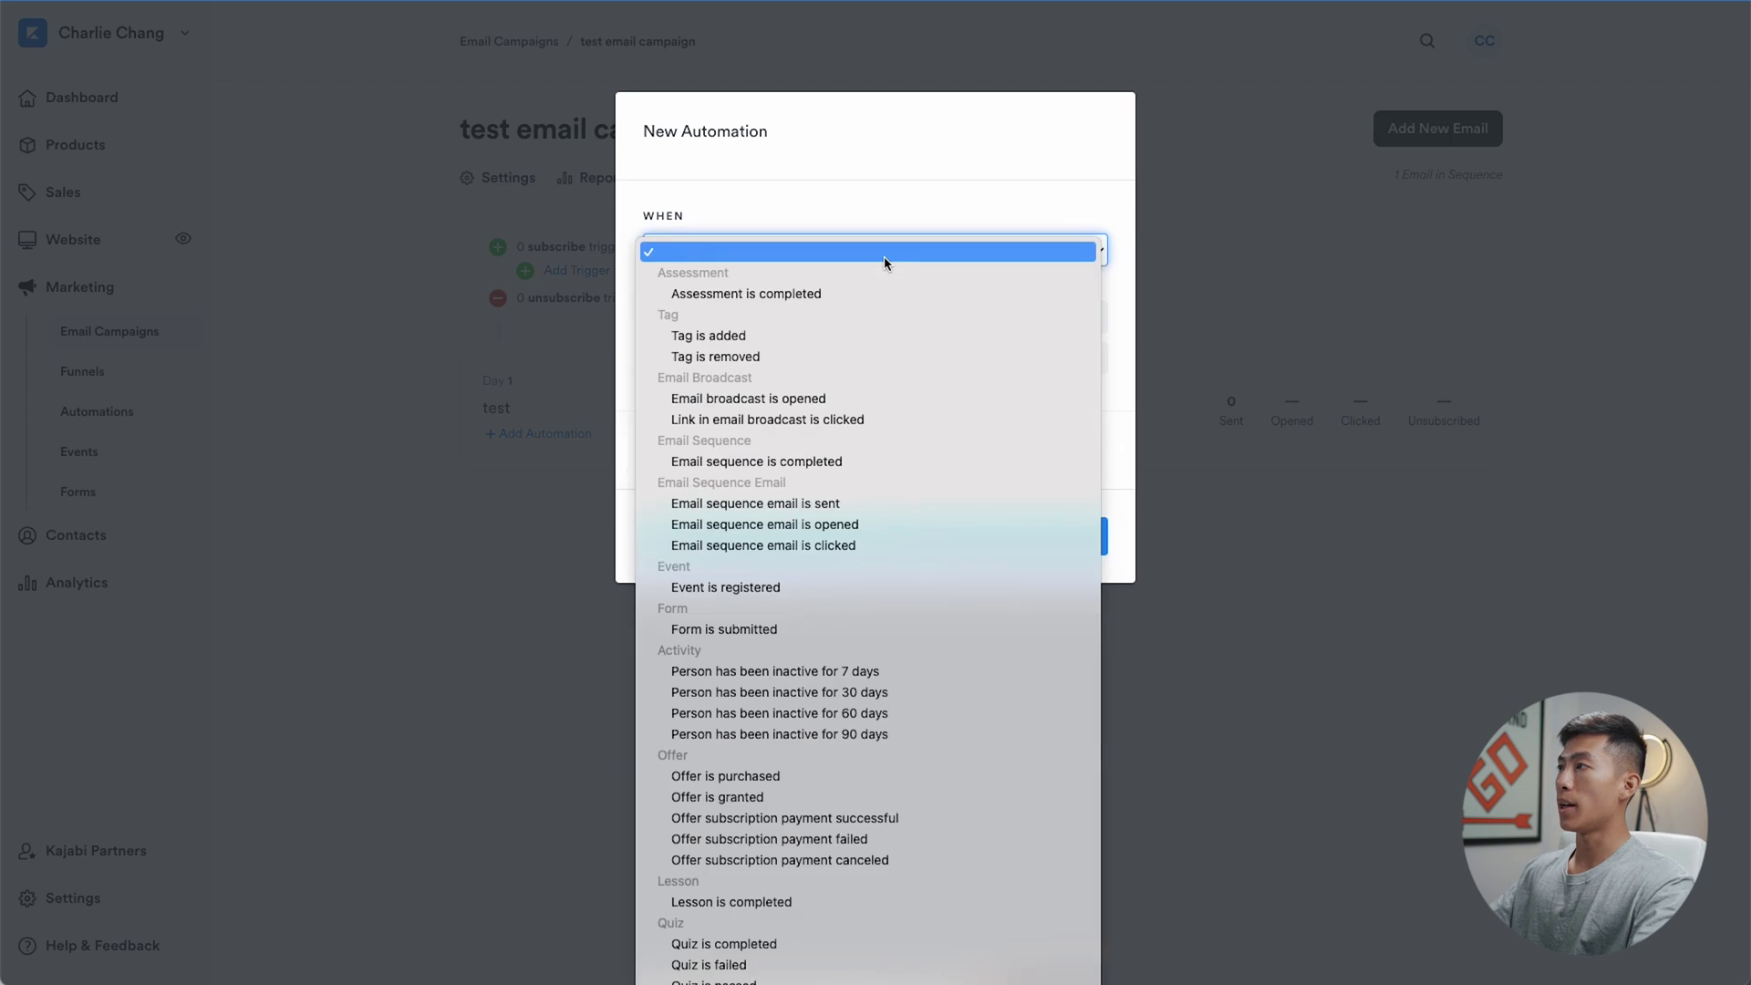
click(740, 631)
click(830, 290)
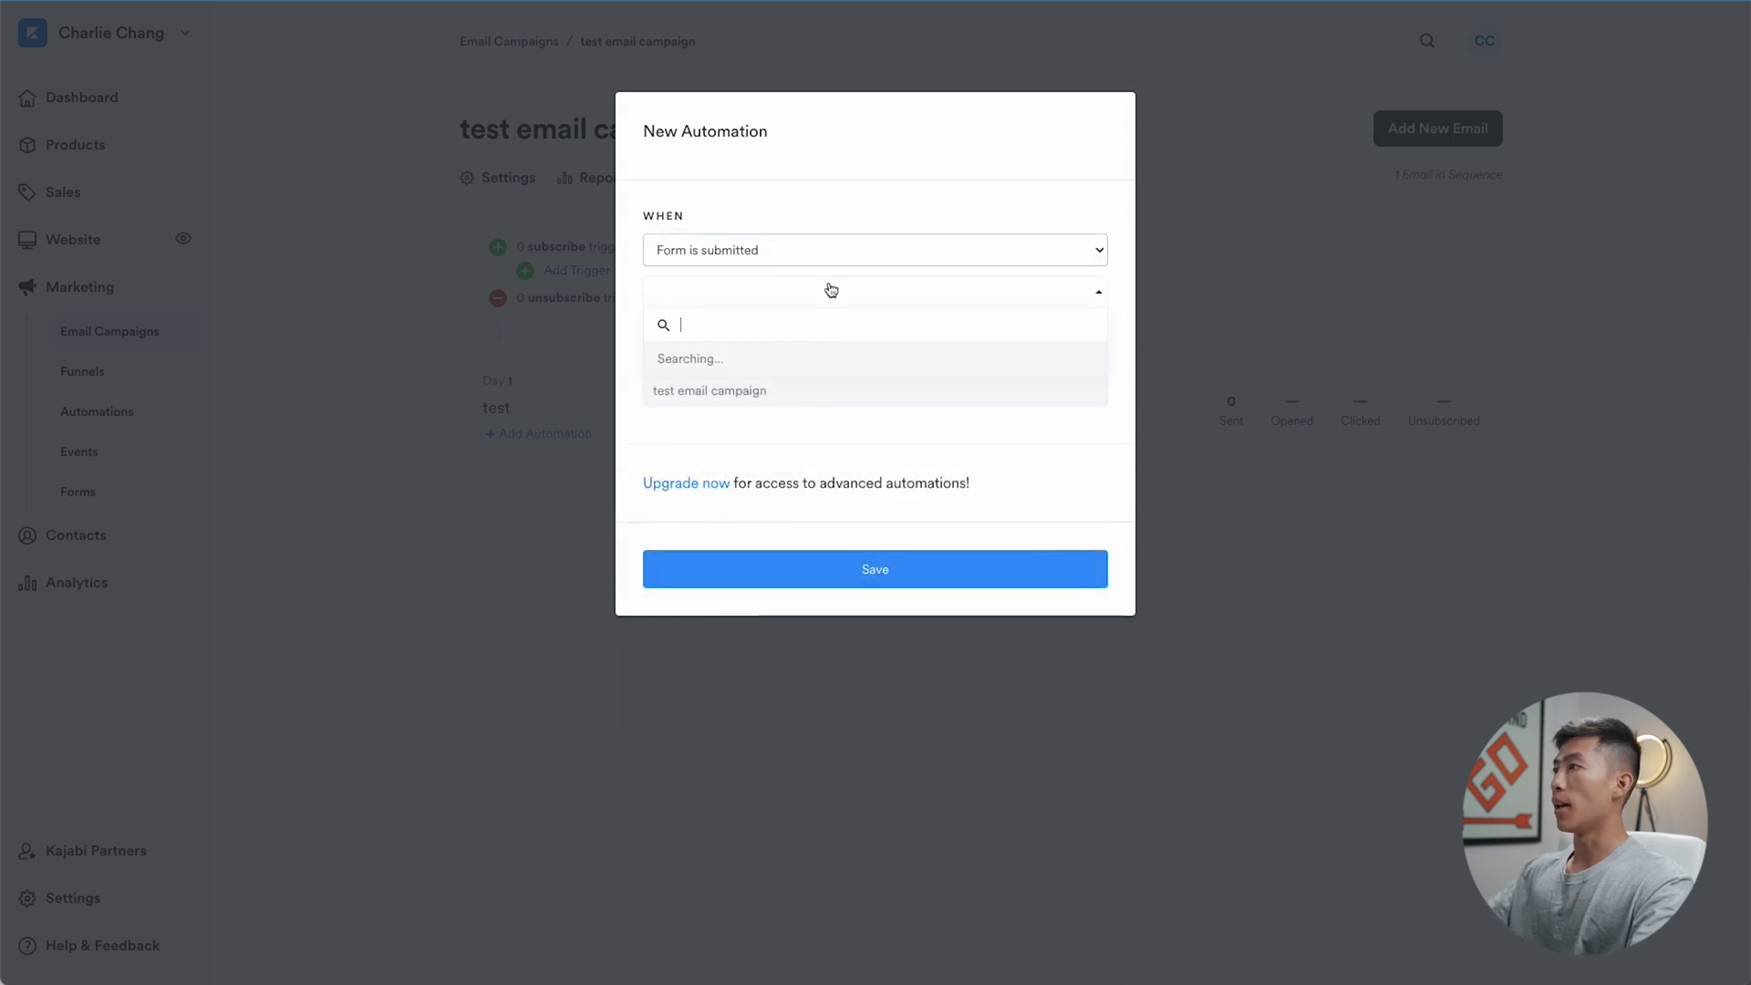
scroll(713, 474, down, 3)
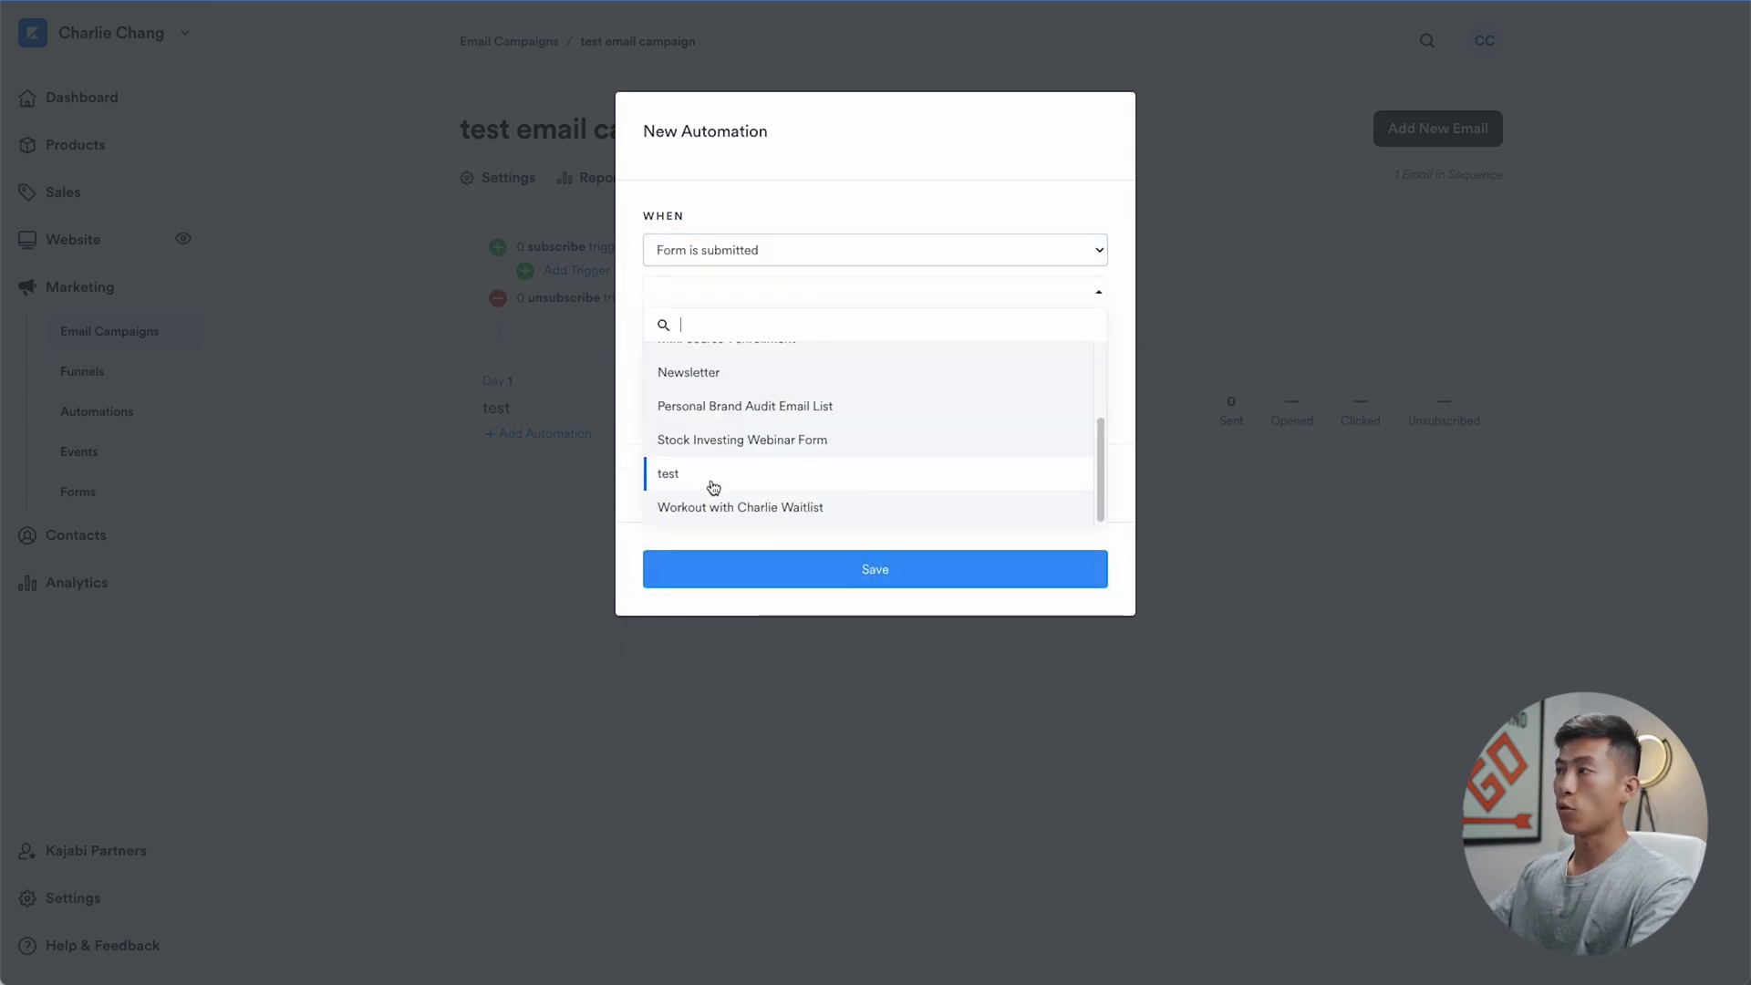
click(713, 486)
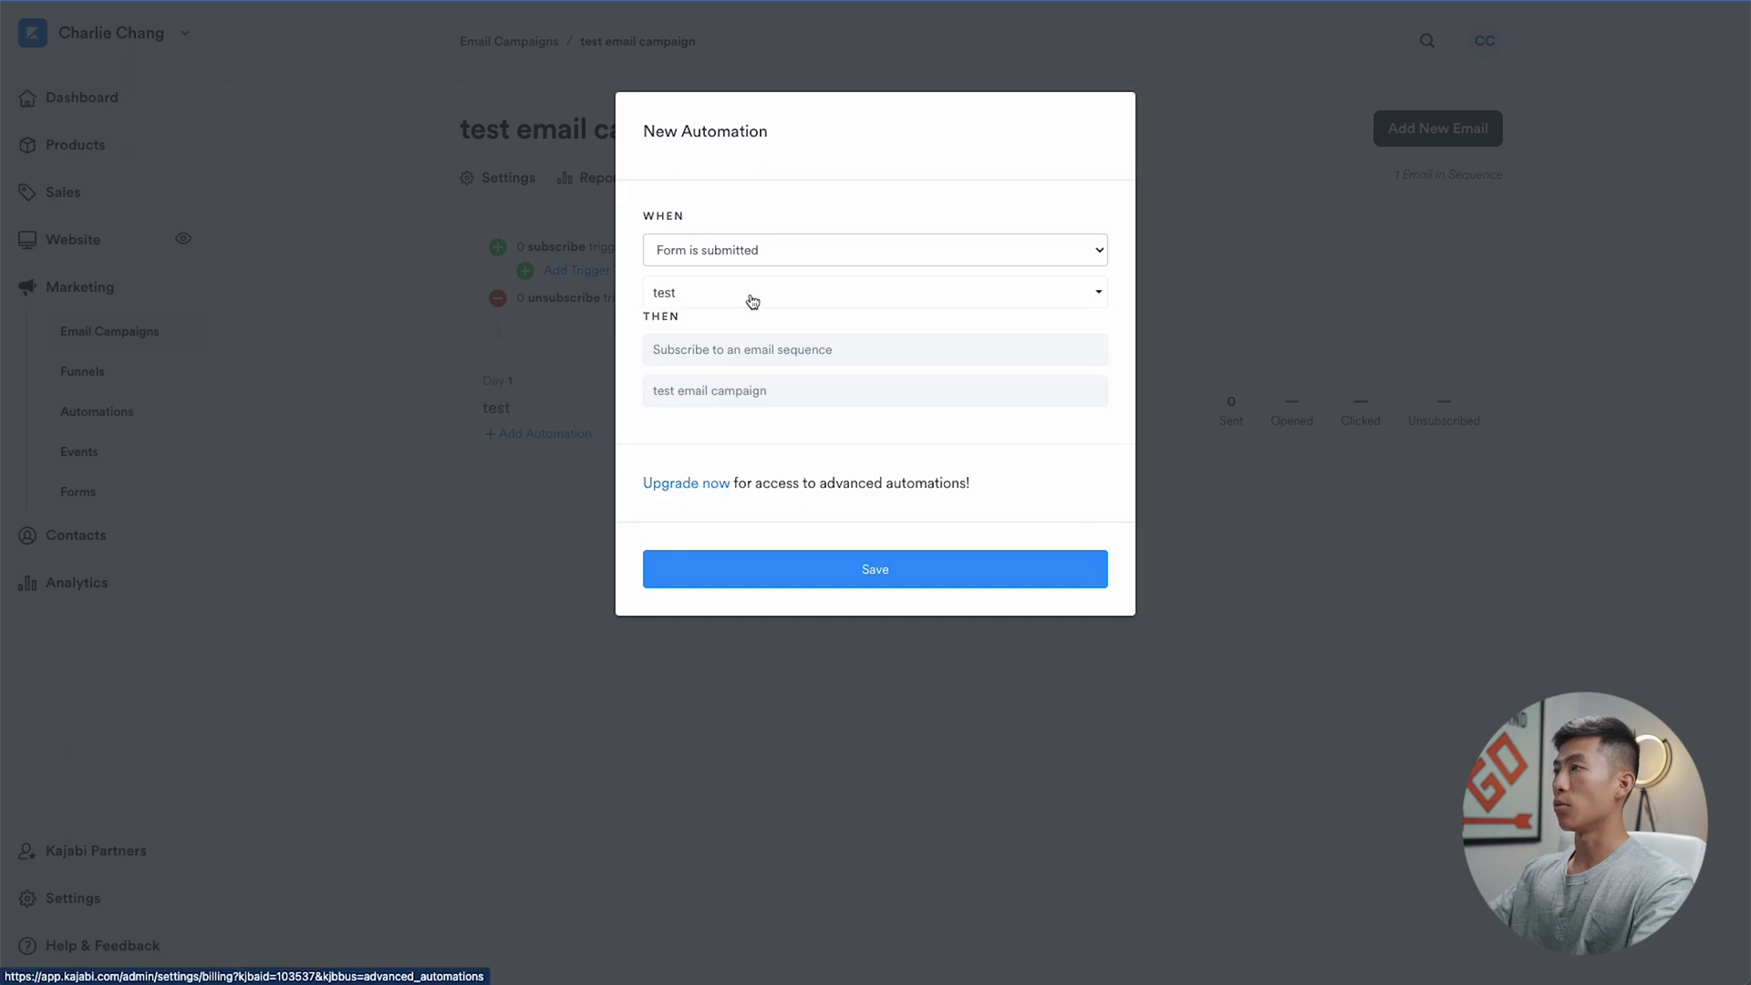
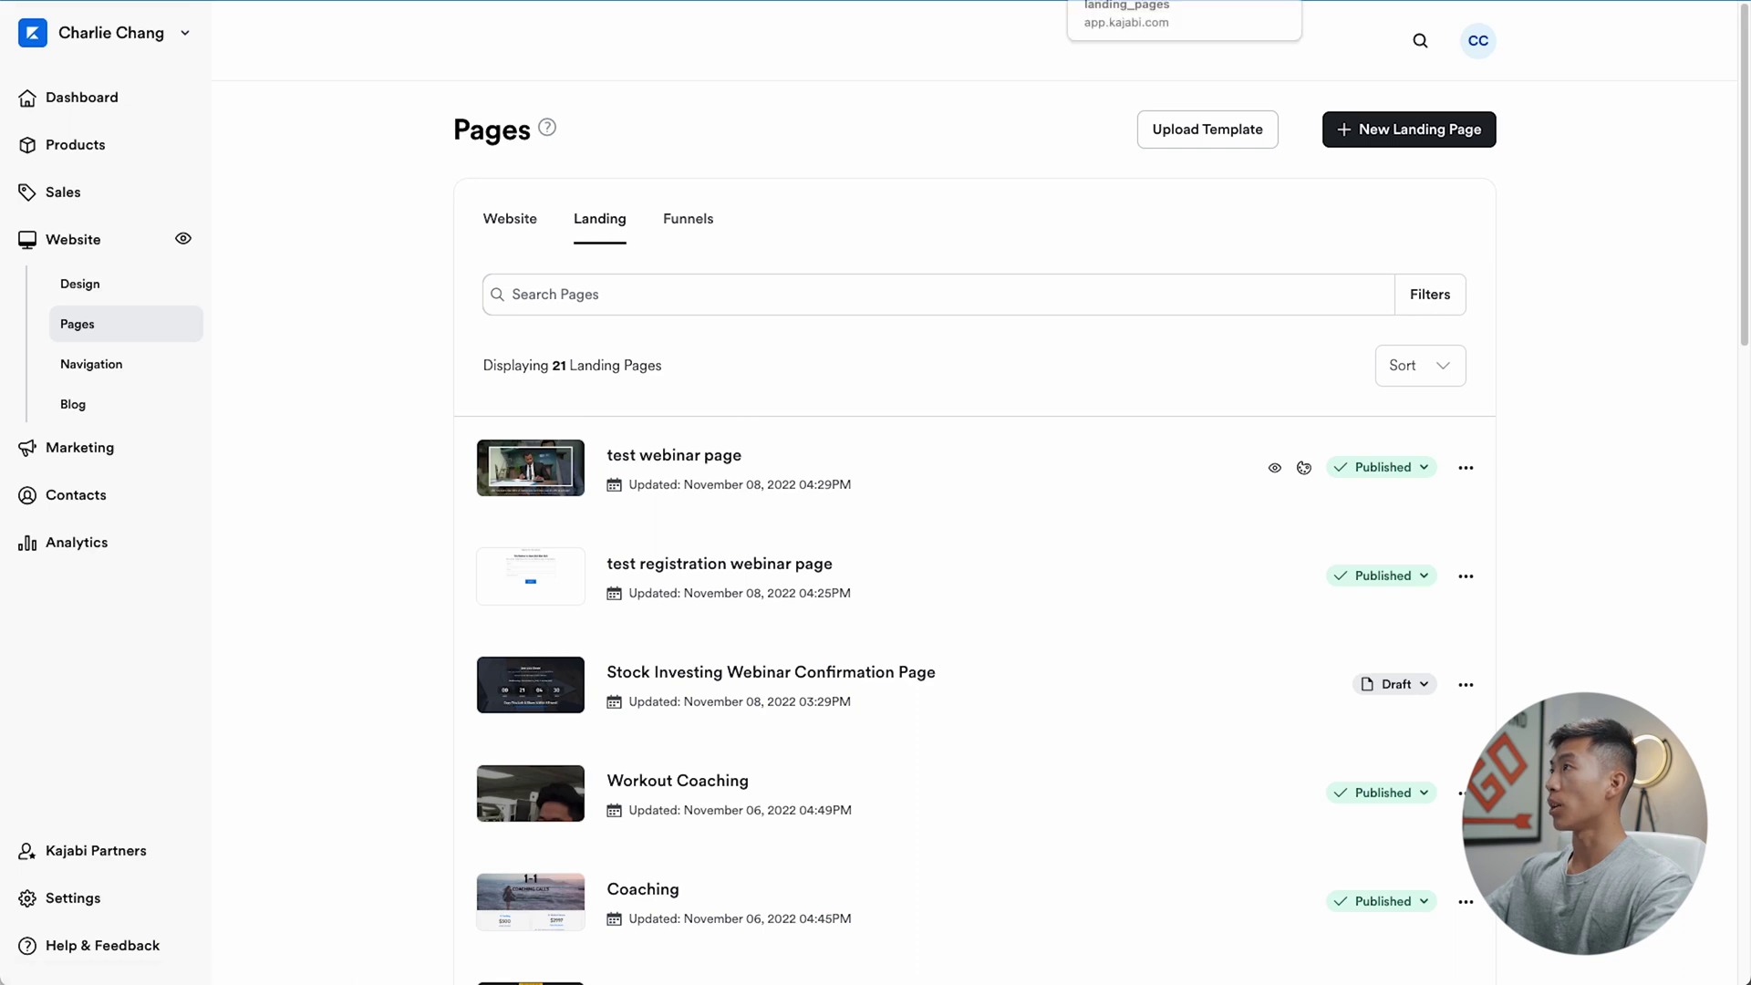
Open the "test" form from the forms list and review its details and opt-in settings
click(169, 448)
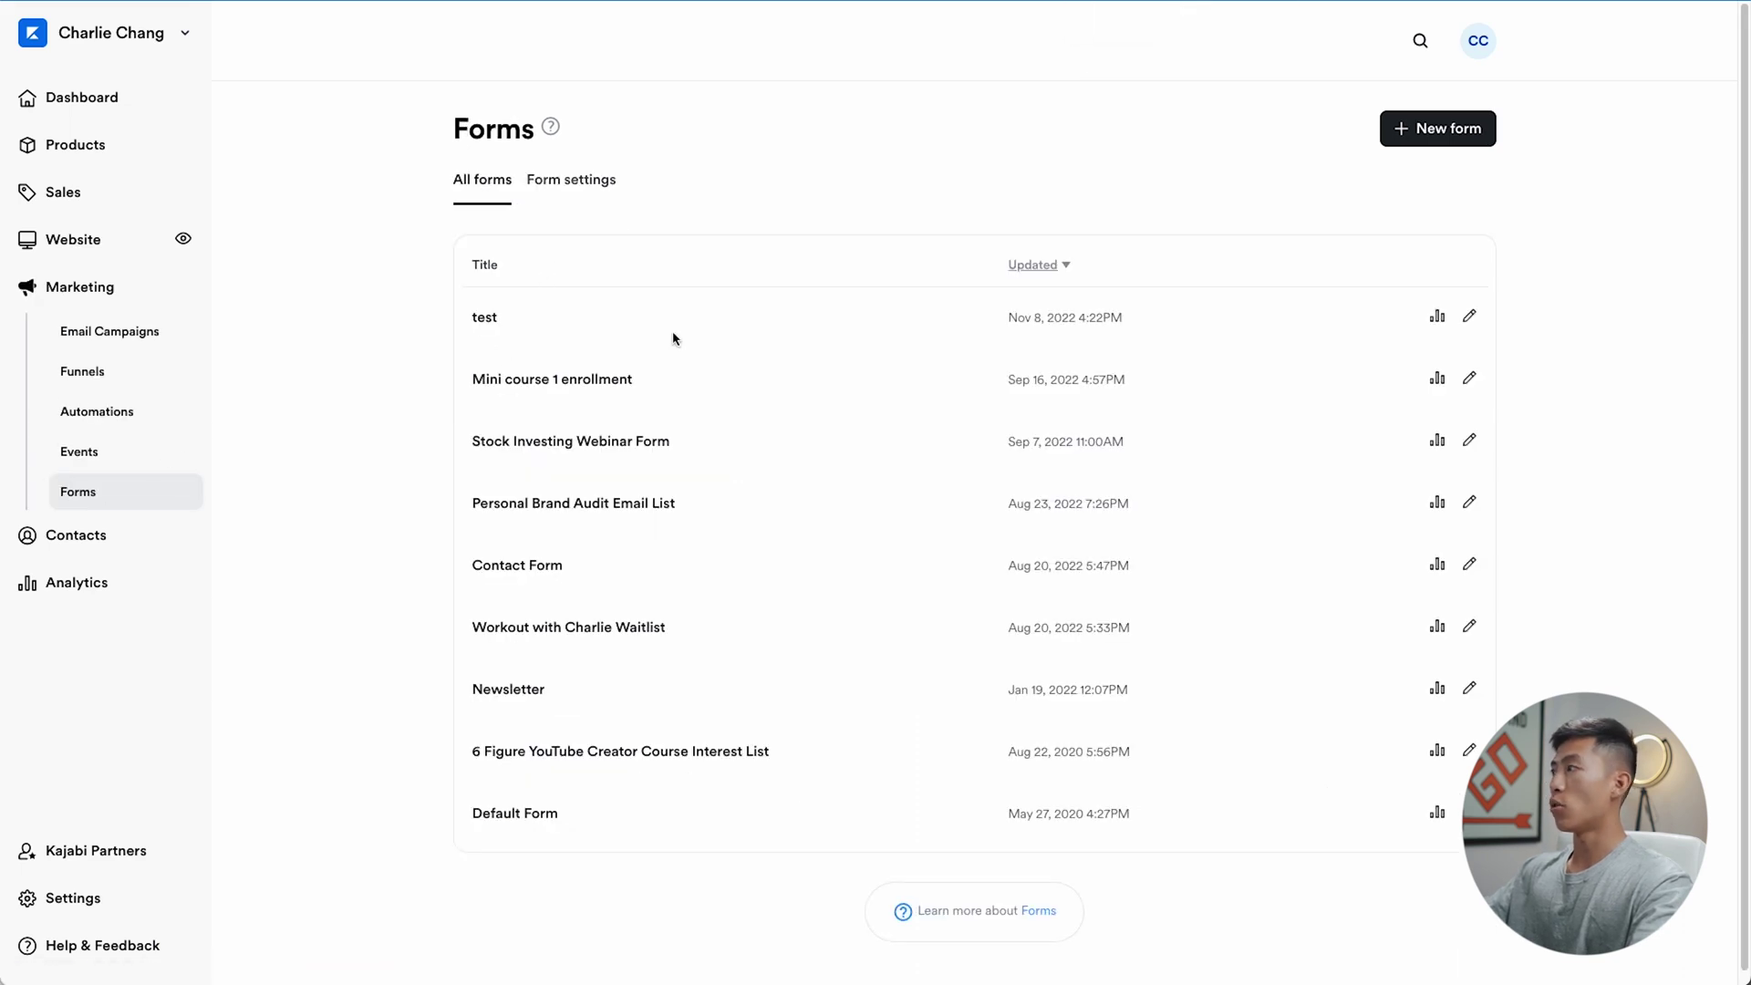
click(488, 319)
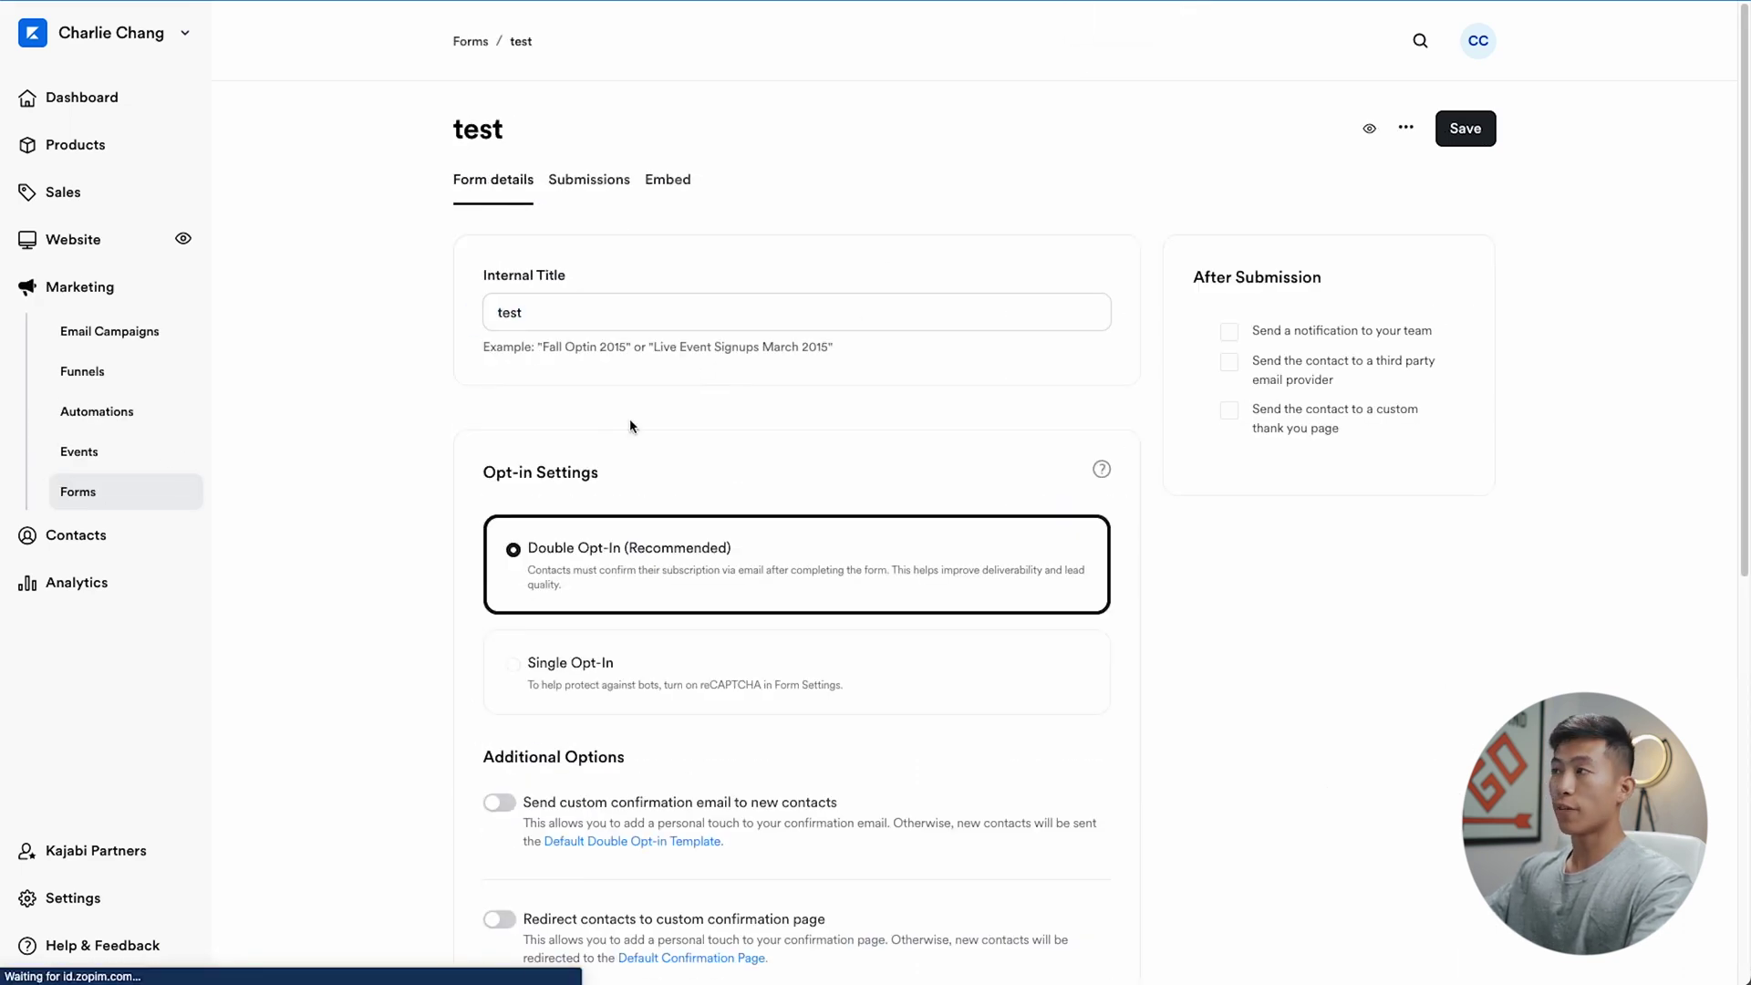
scroll(402, 444, down, 5)
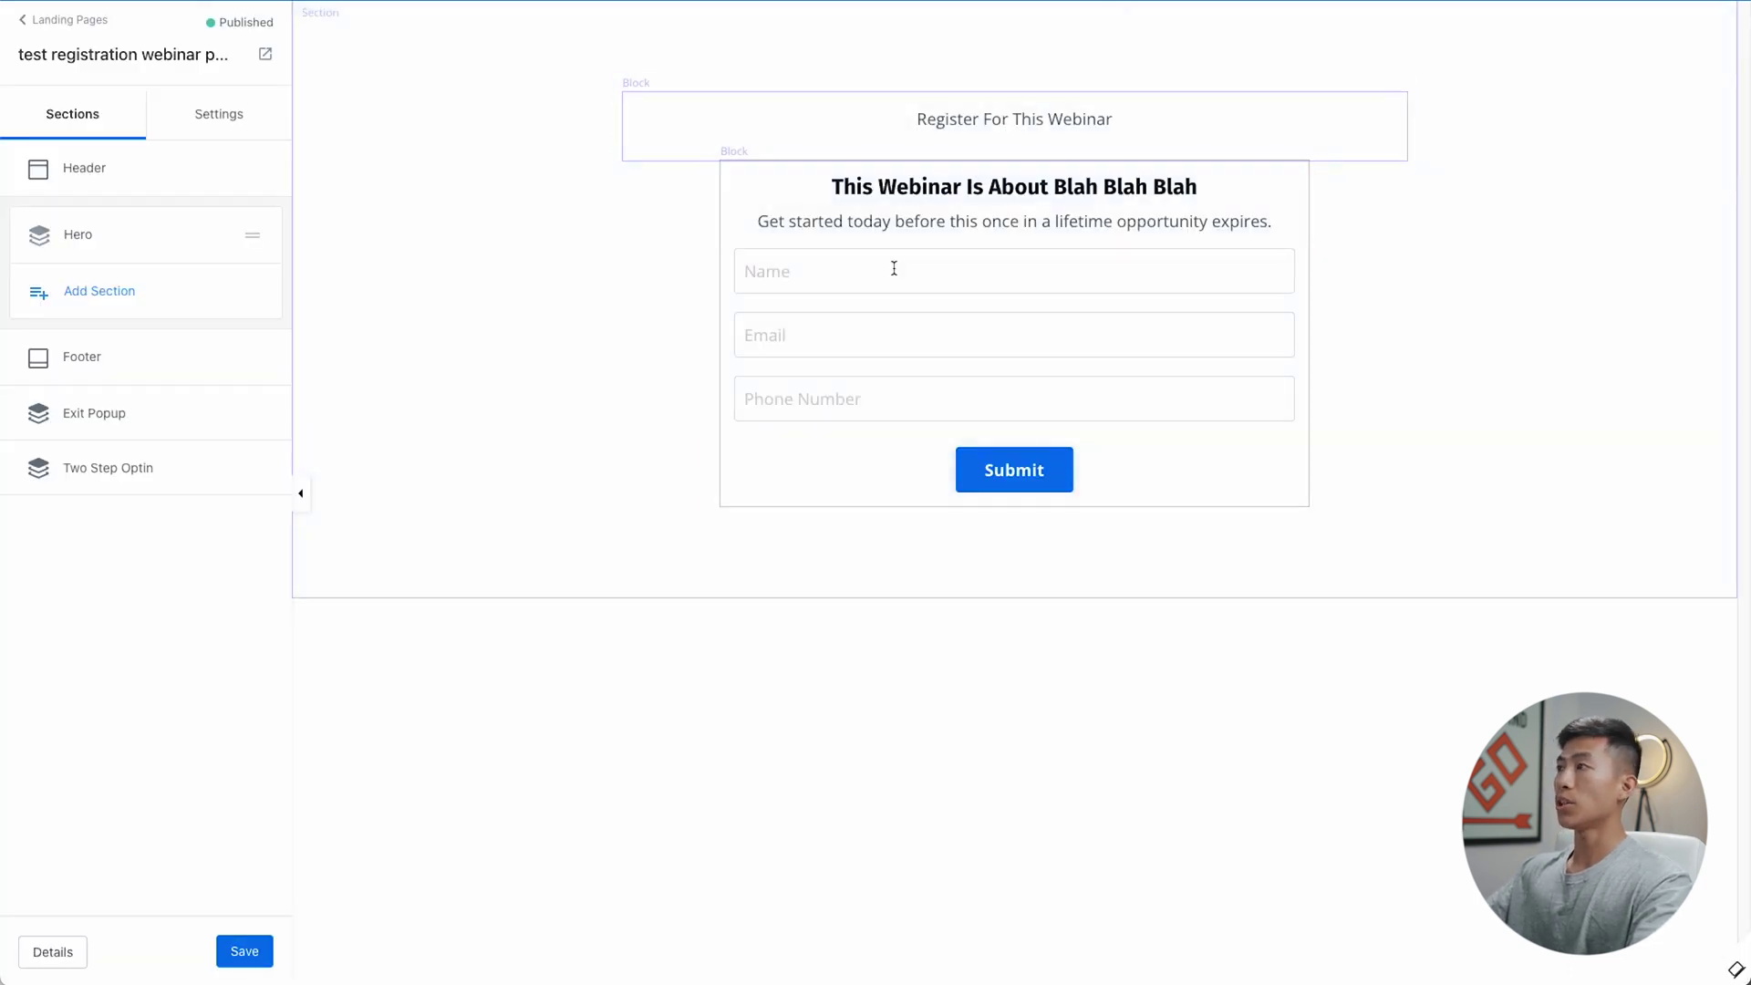
Set the registration page form's Thank You Page to the copied URL of the test webinar page and save the page
click(862, 263)
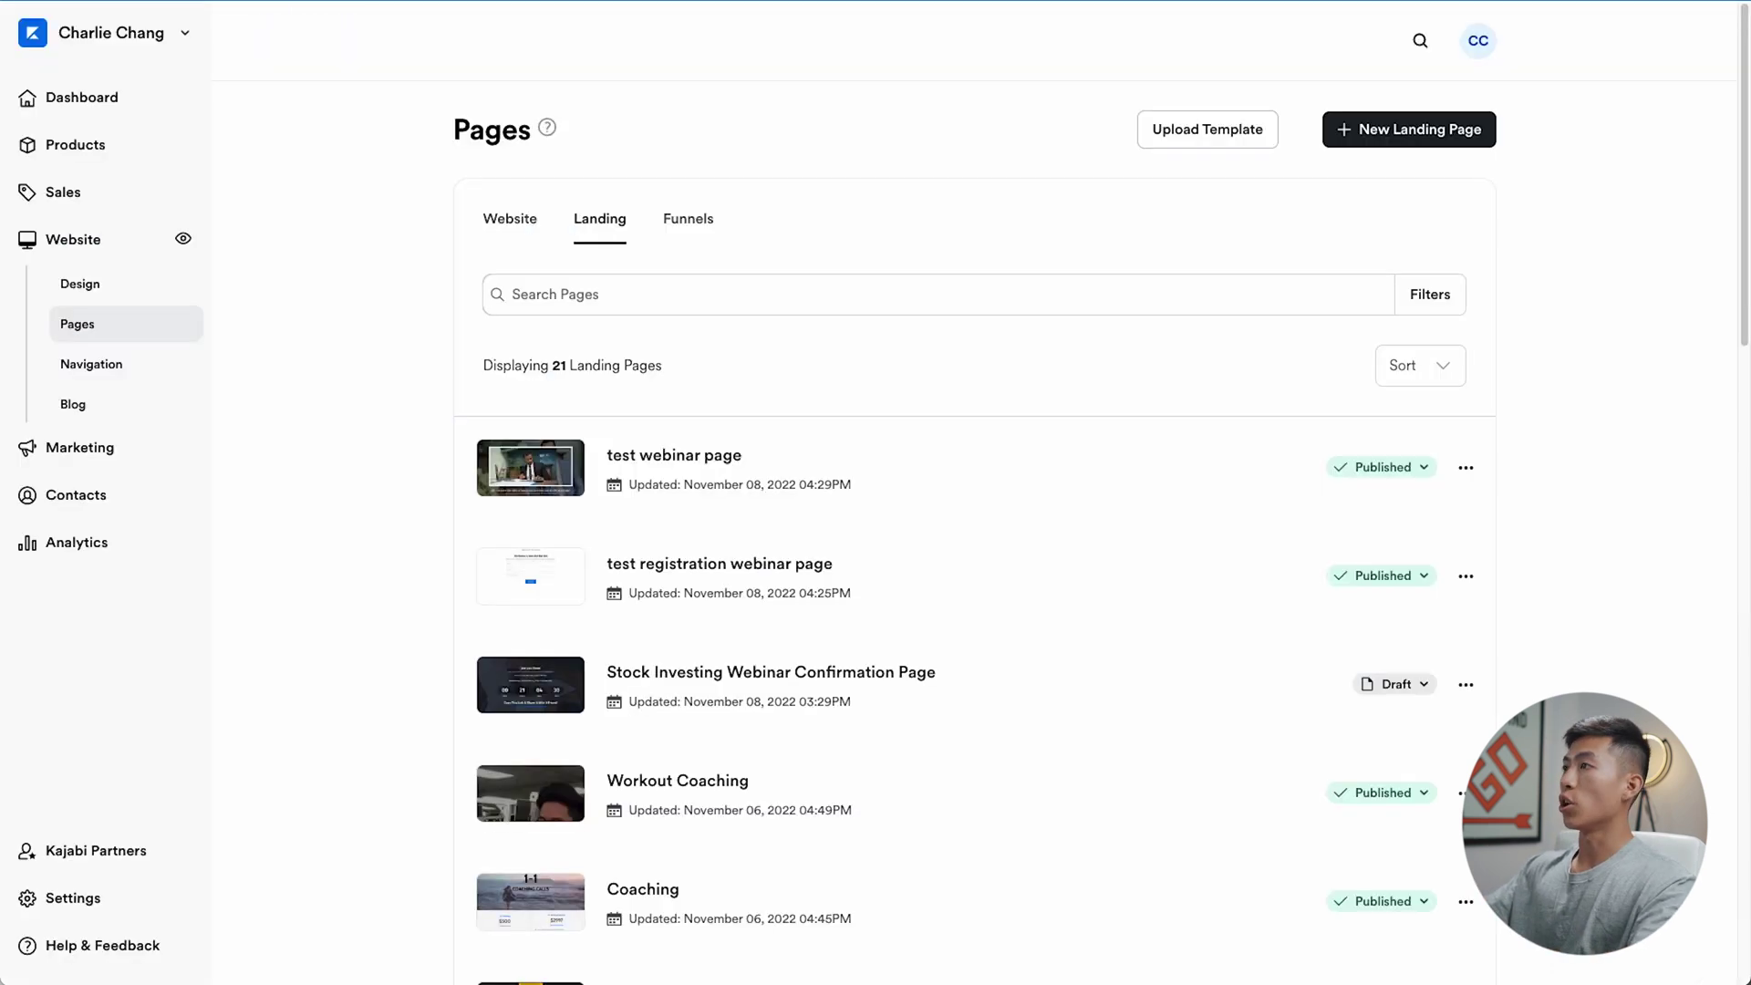
scroll(444, 417, down, 1)
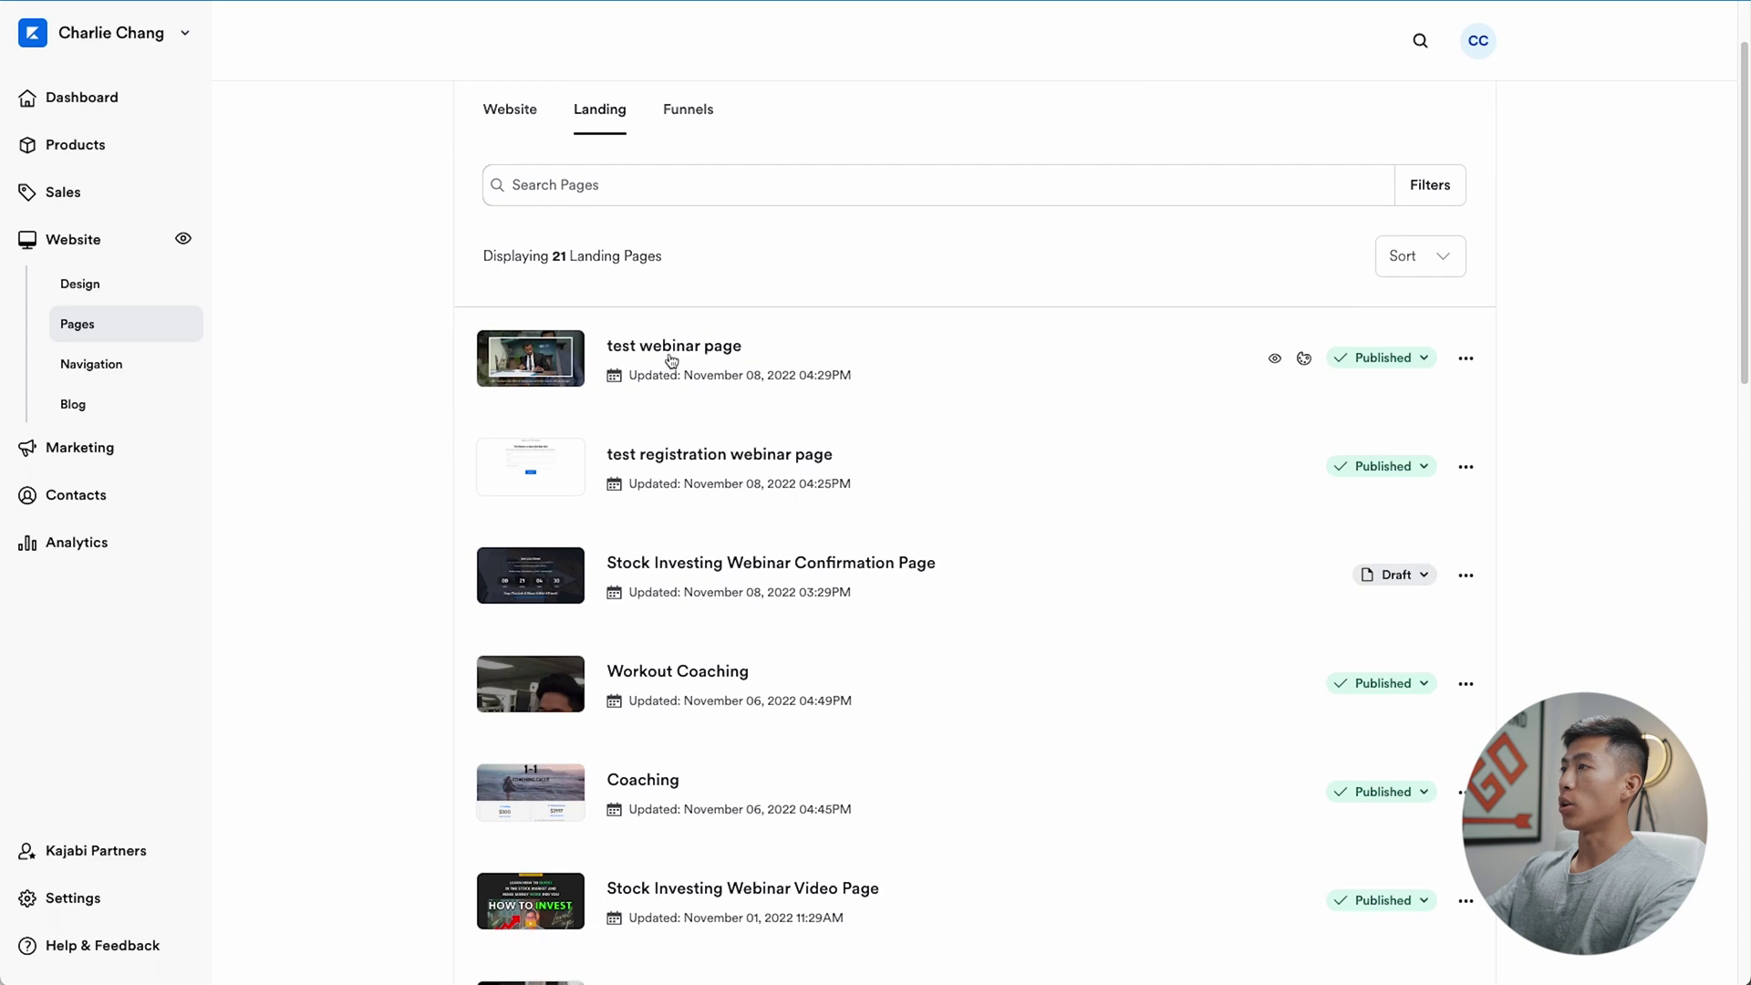
click(1468, 359)
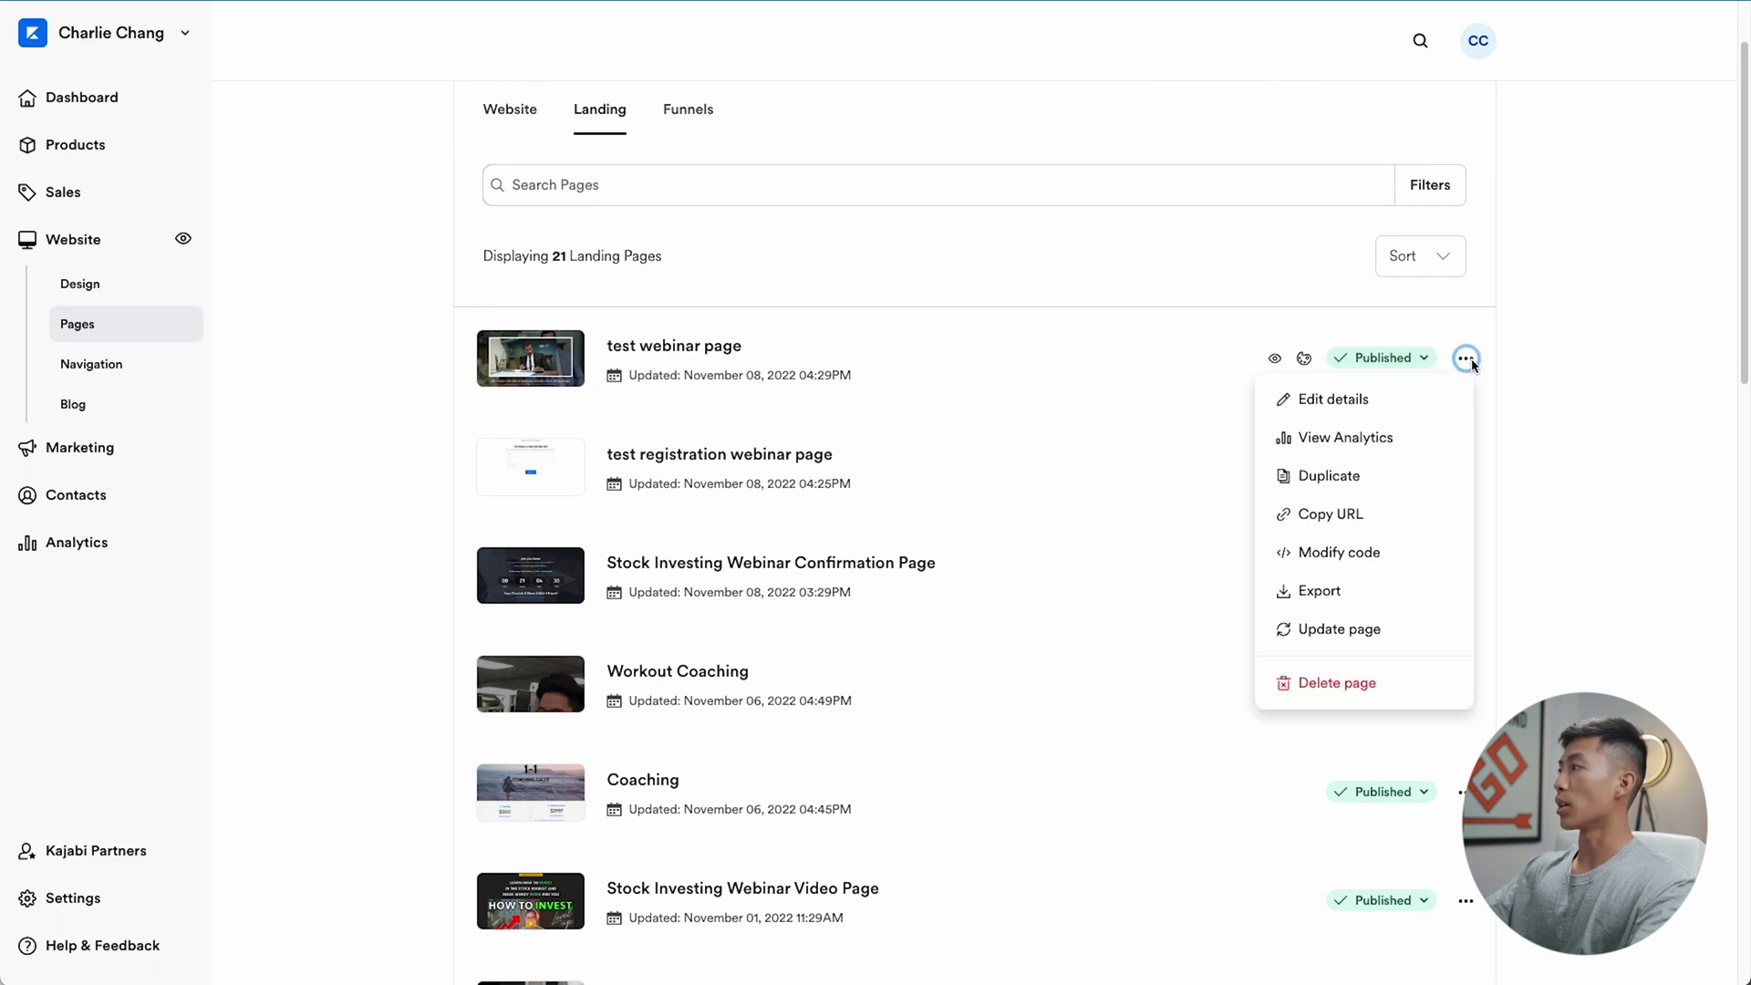
click(1334, 513)
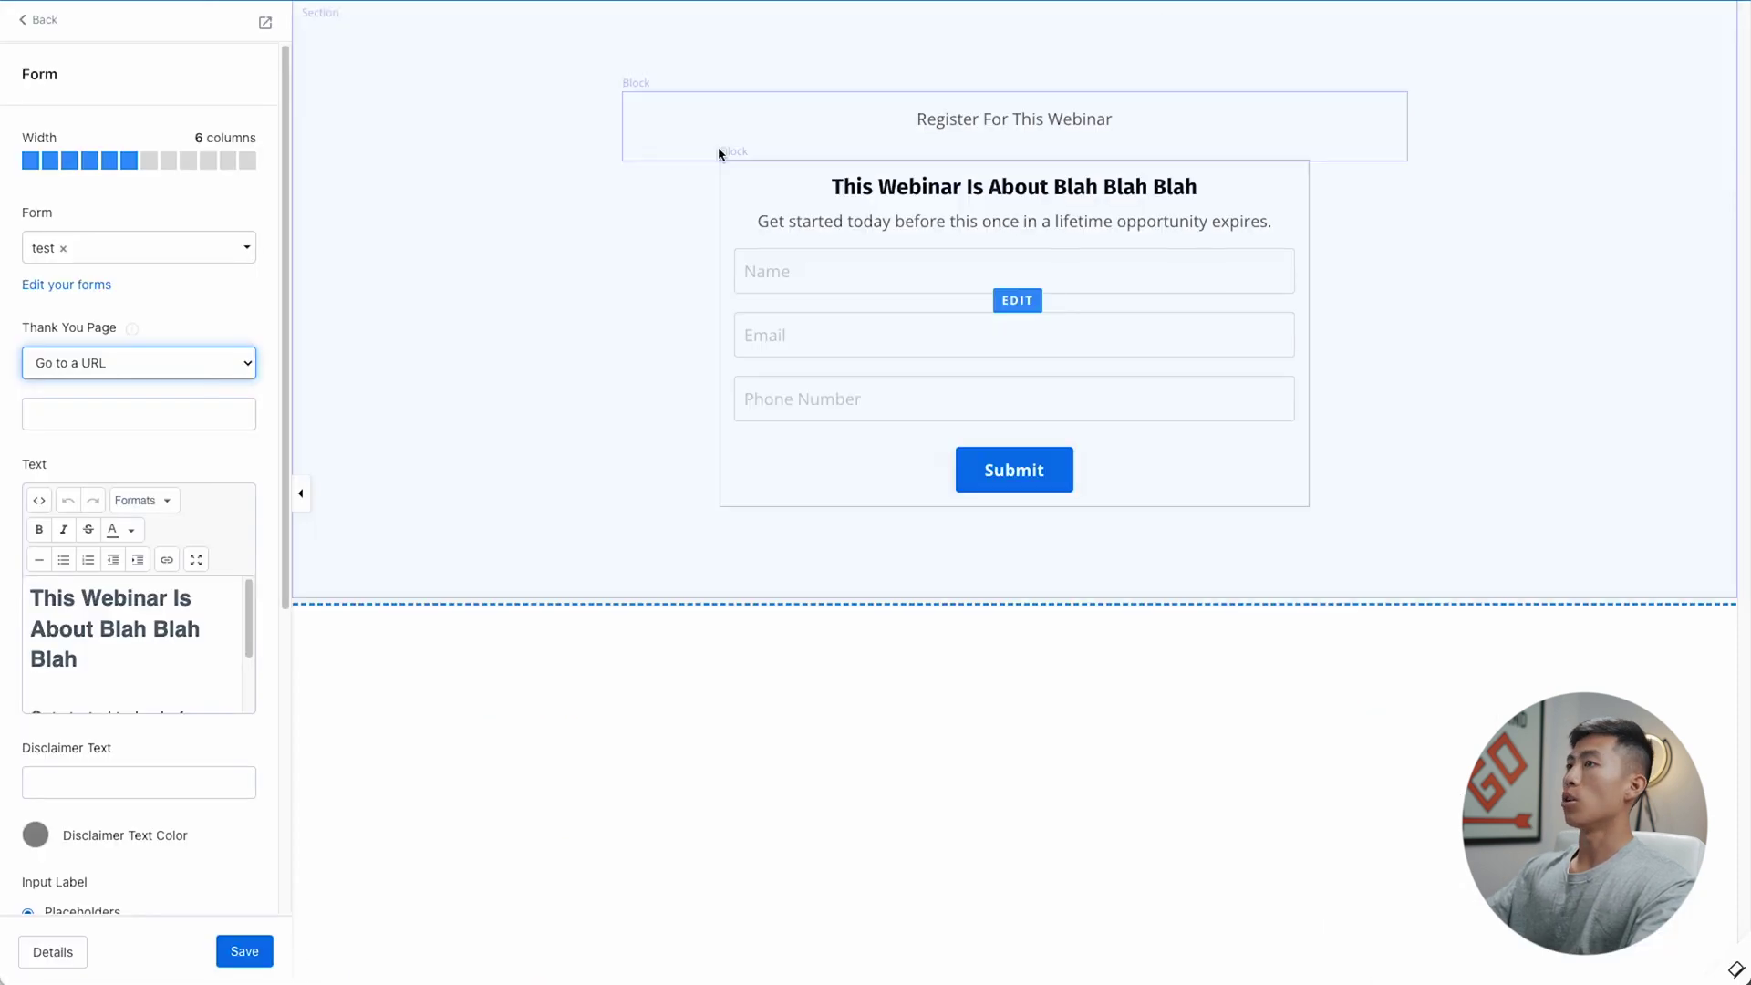
click(137, 409)
key(ctrl+v)
click(225, 952)
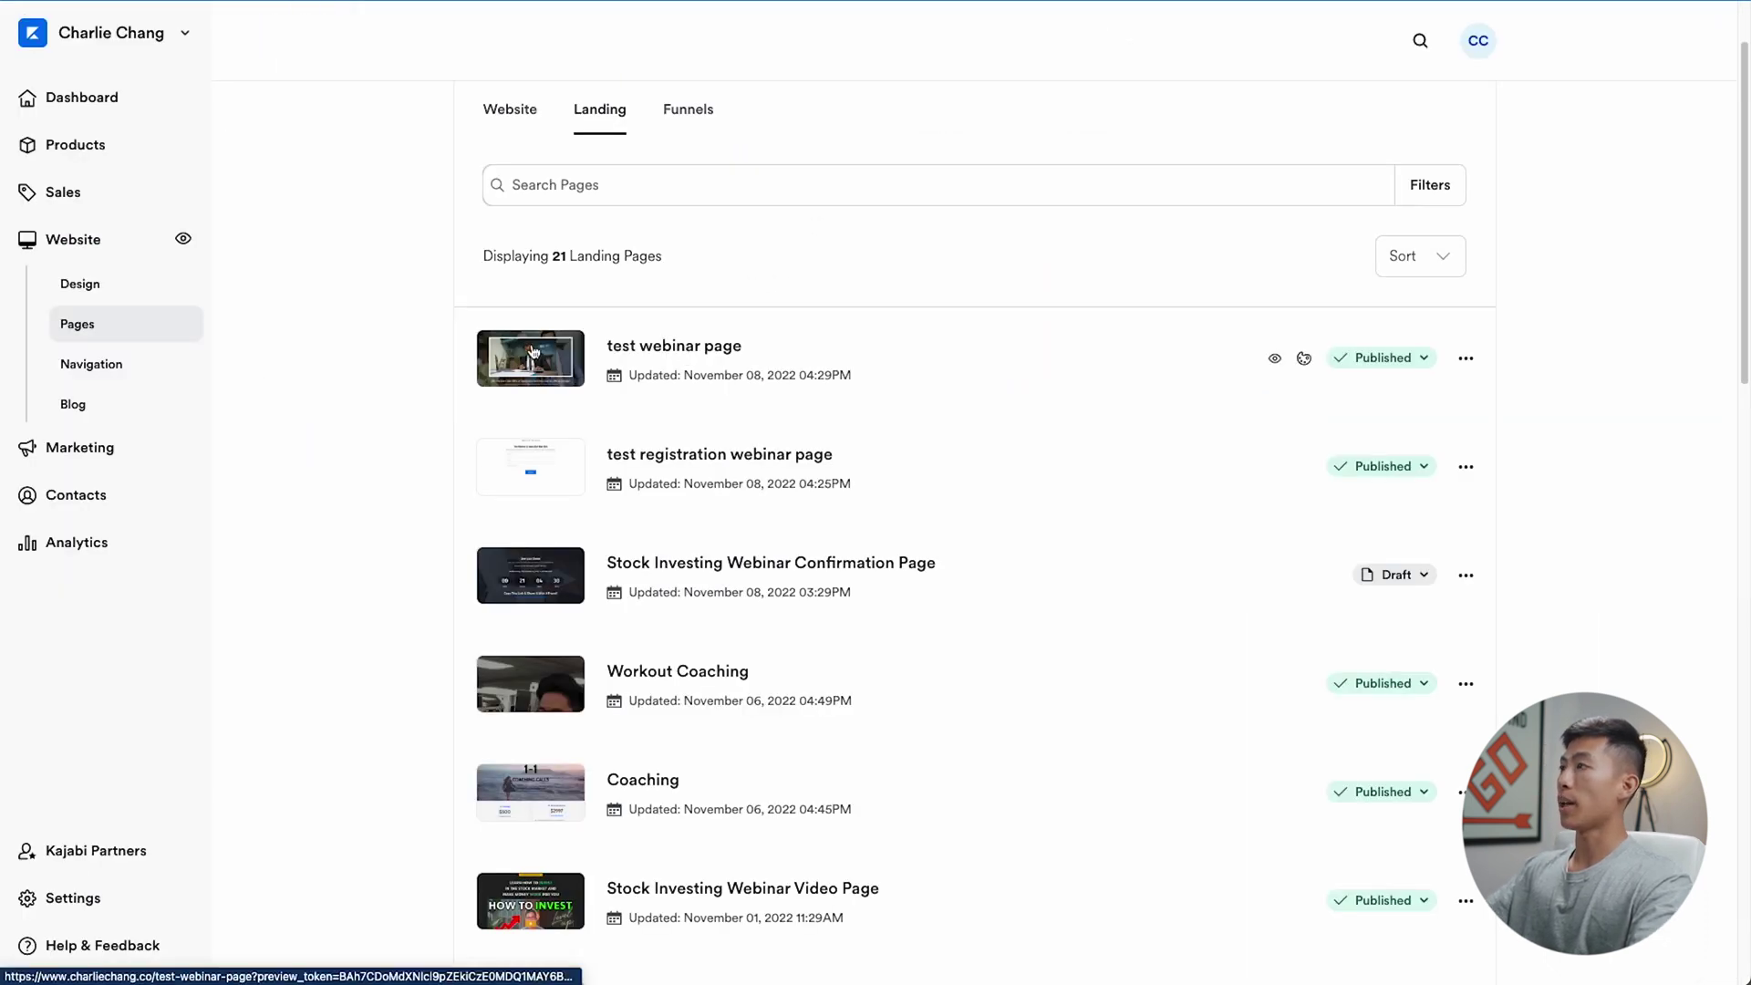
click(688, 356)
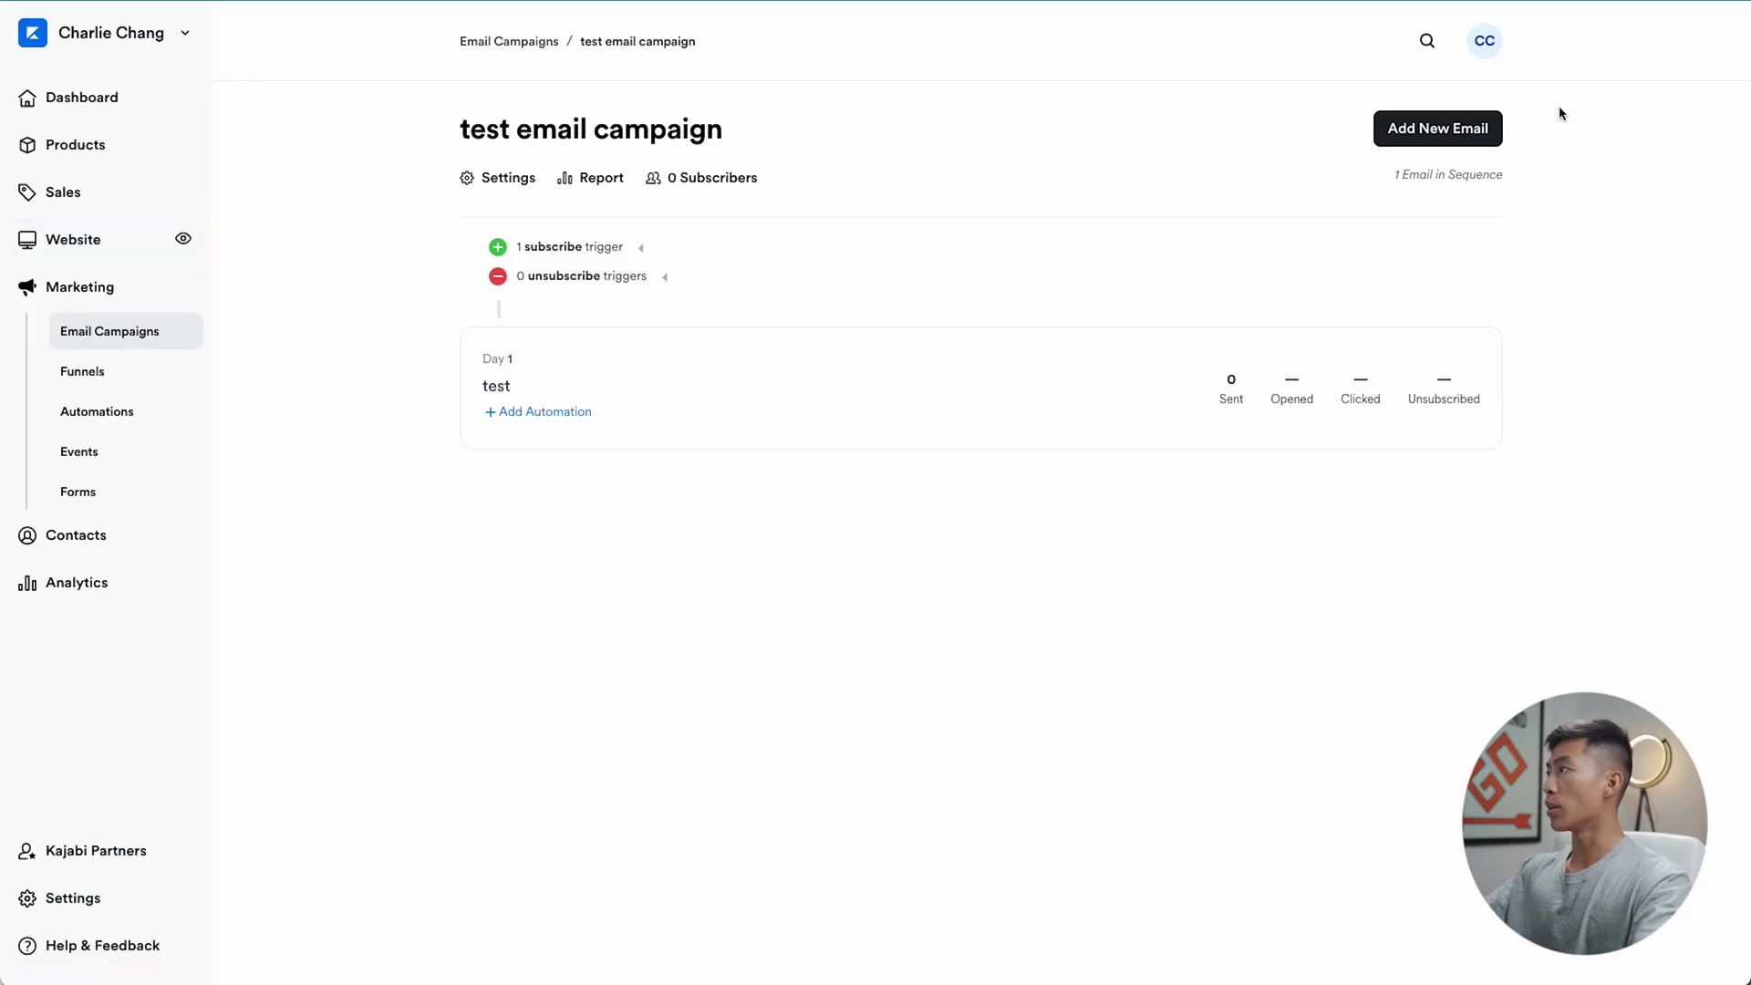
Add a second email to the test email campaign from the Simple Text template with the title "test day 2"
click(1467, 129)
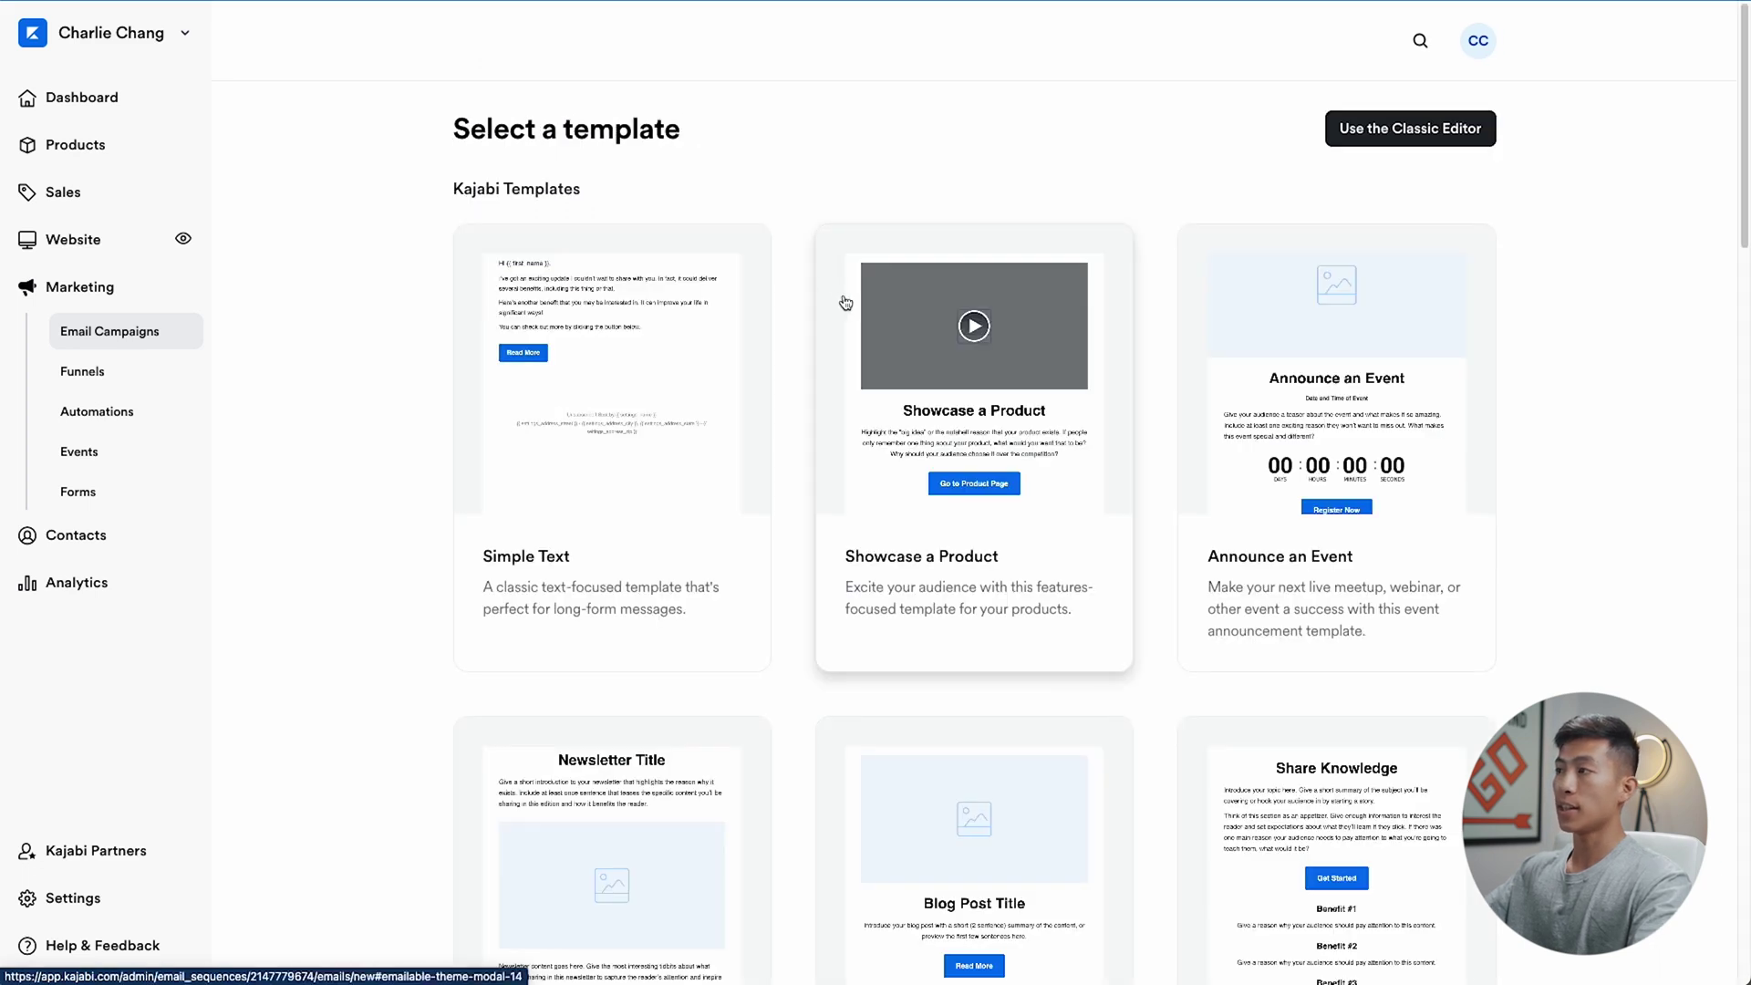
click(606, 407)
click(1090, 235)
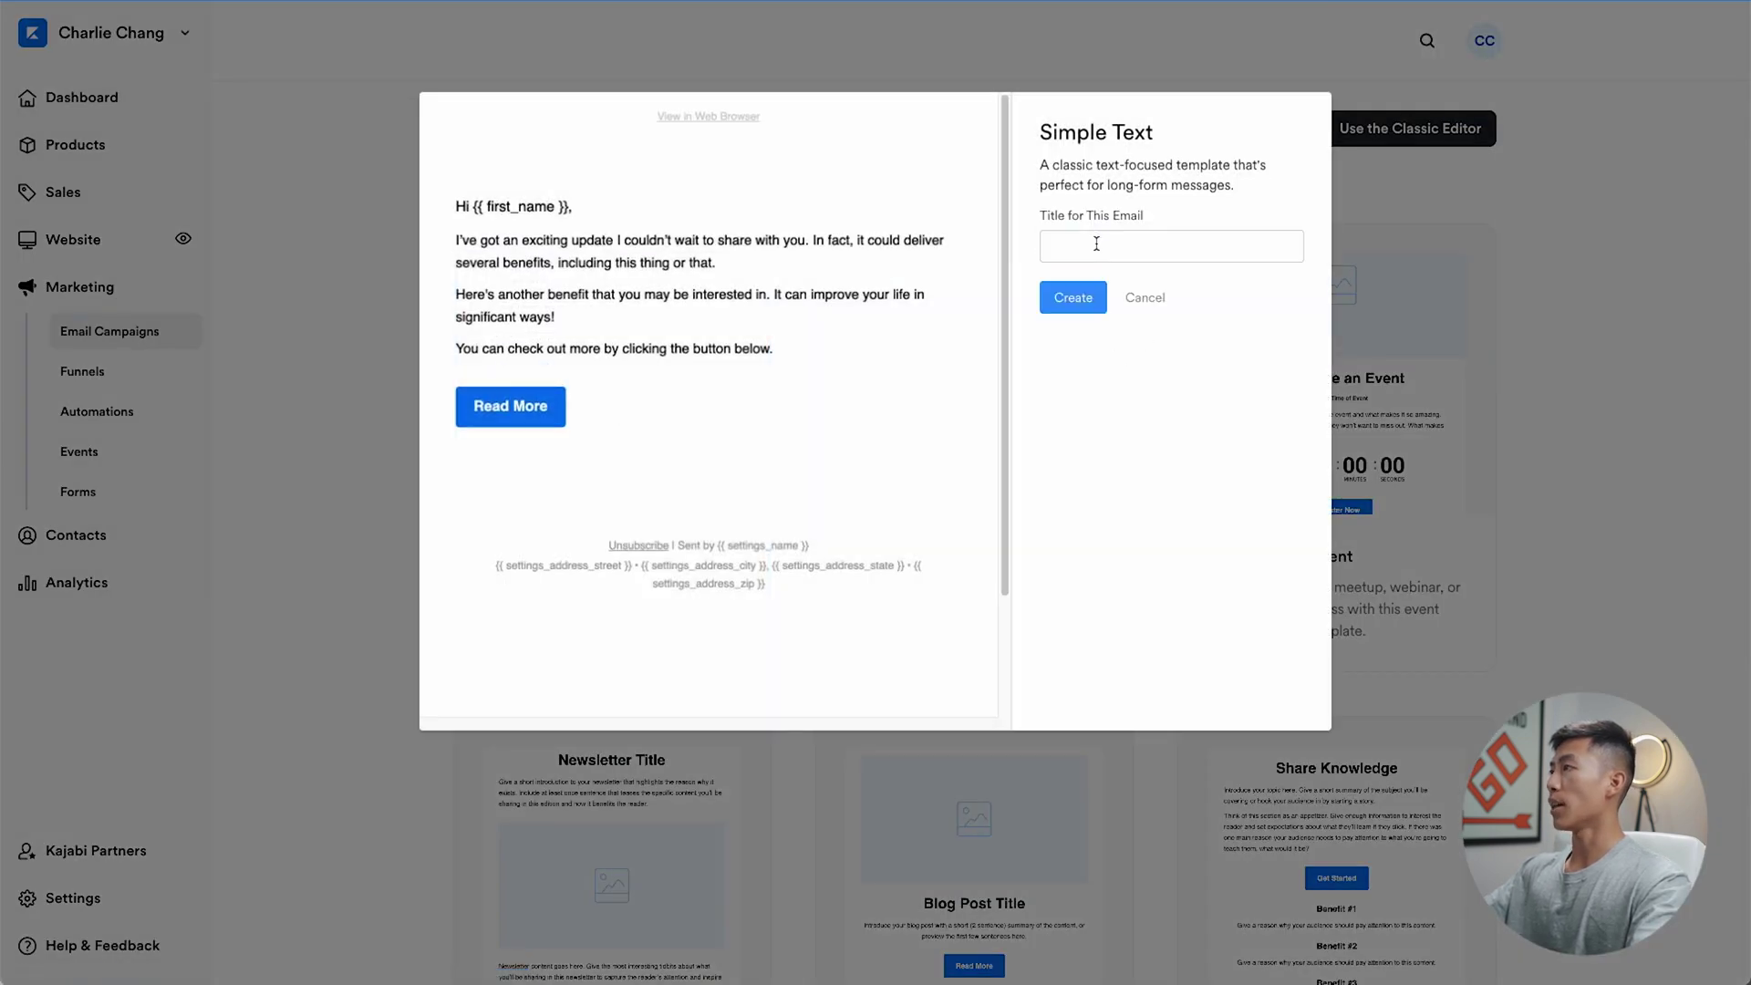
click(1096, 243)
text(test)
click(1063, 293)
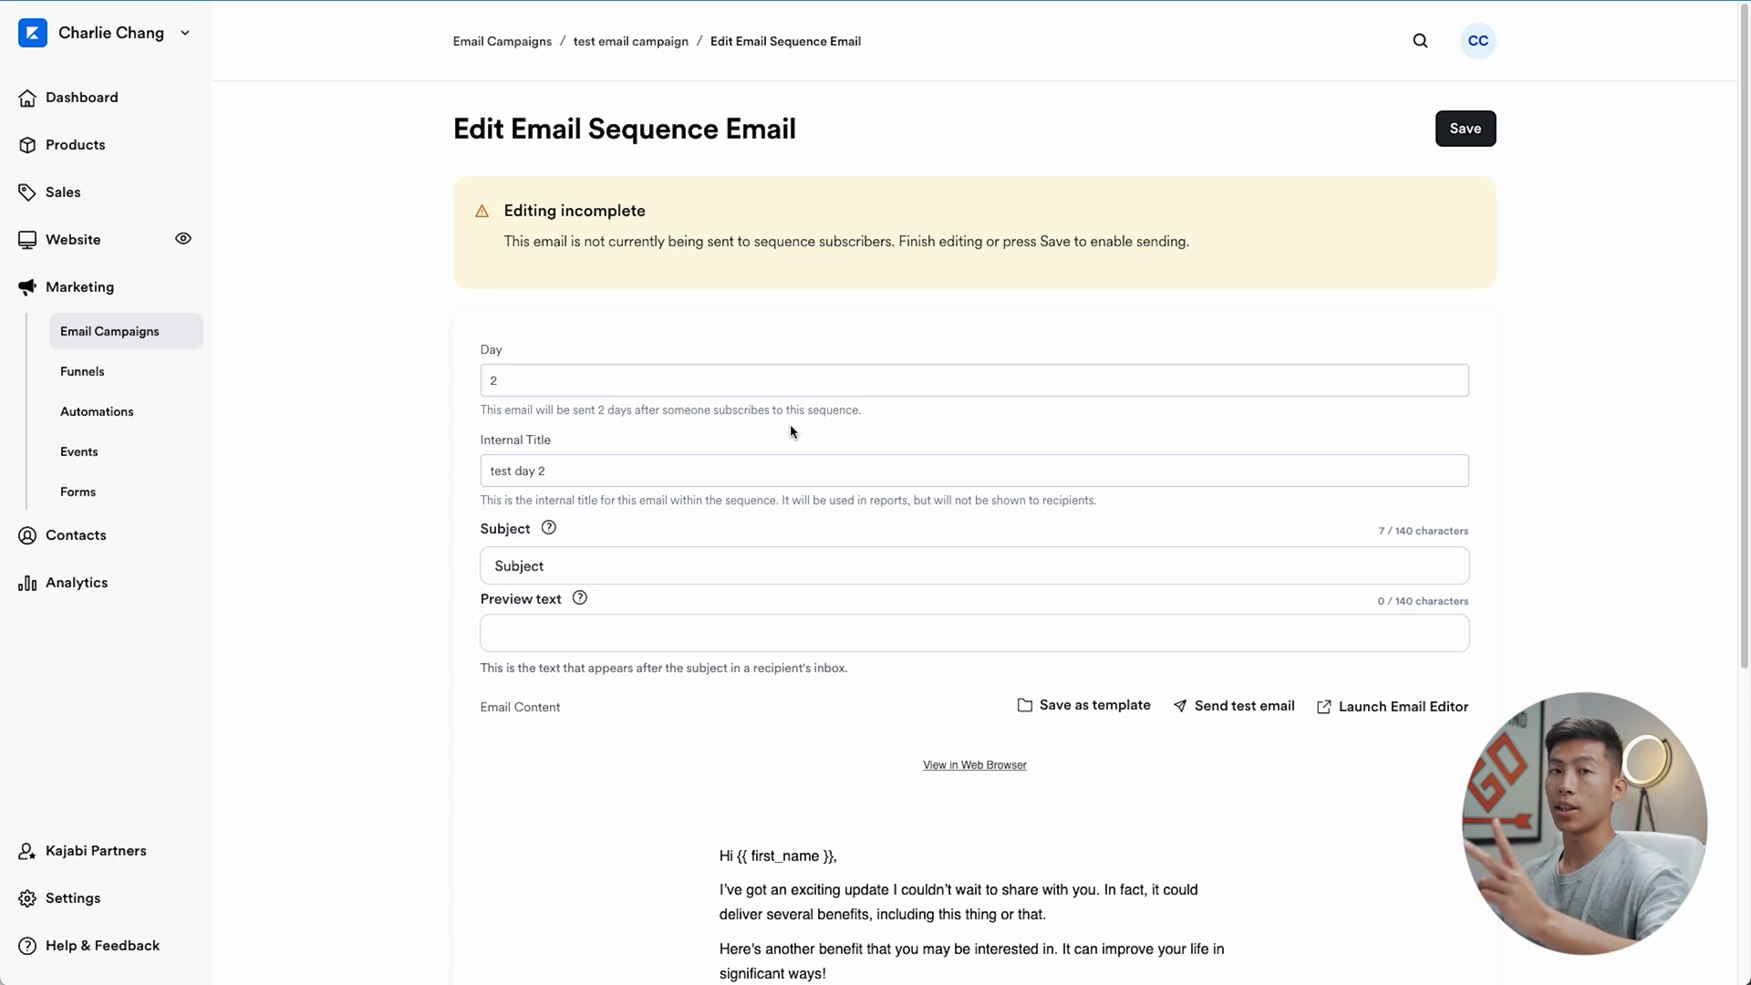
Set the second email's subject to "reminder to sign up" and save the email
scroll(528, 468, down, 2)
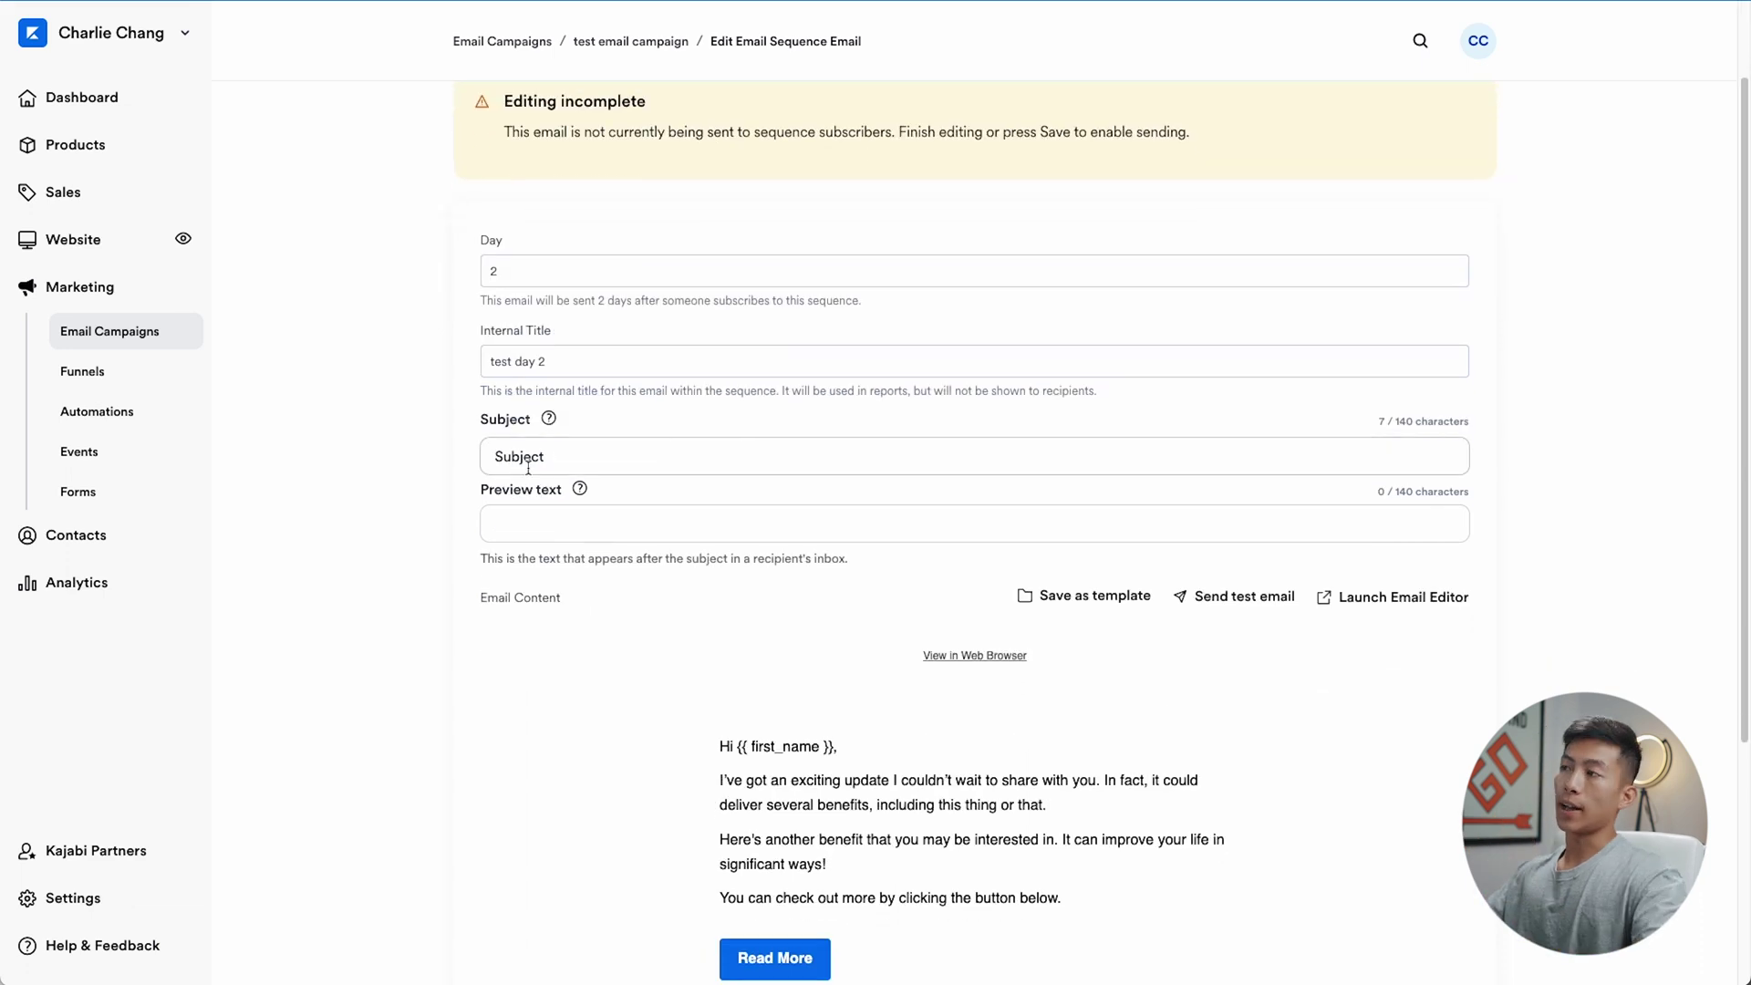
double_click(583, 463)
text(r)
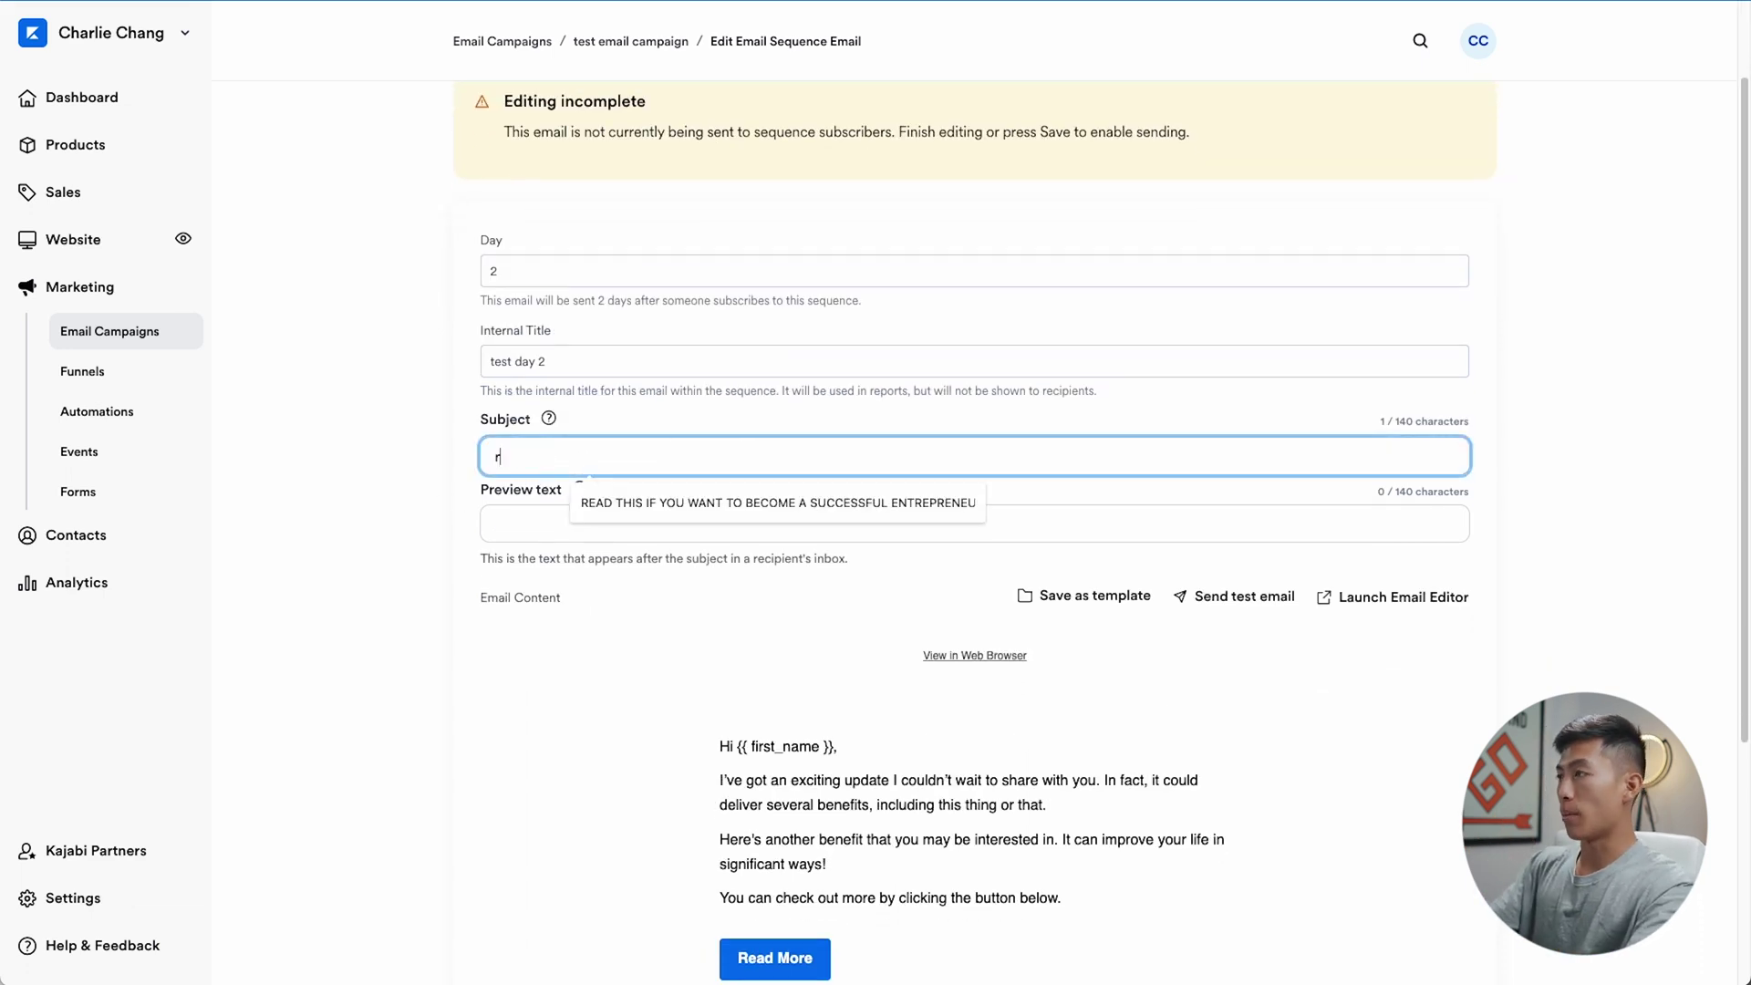
text(eminder to sign u)
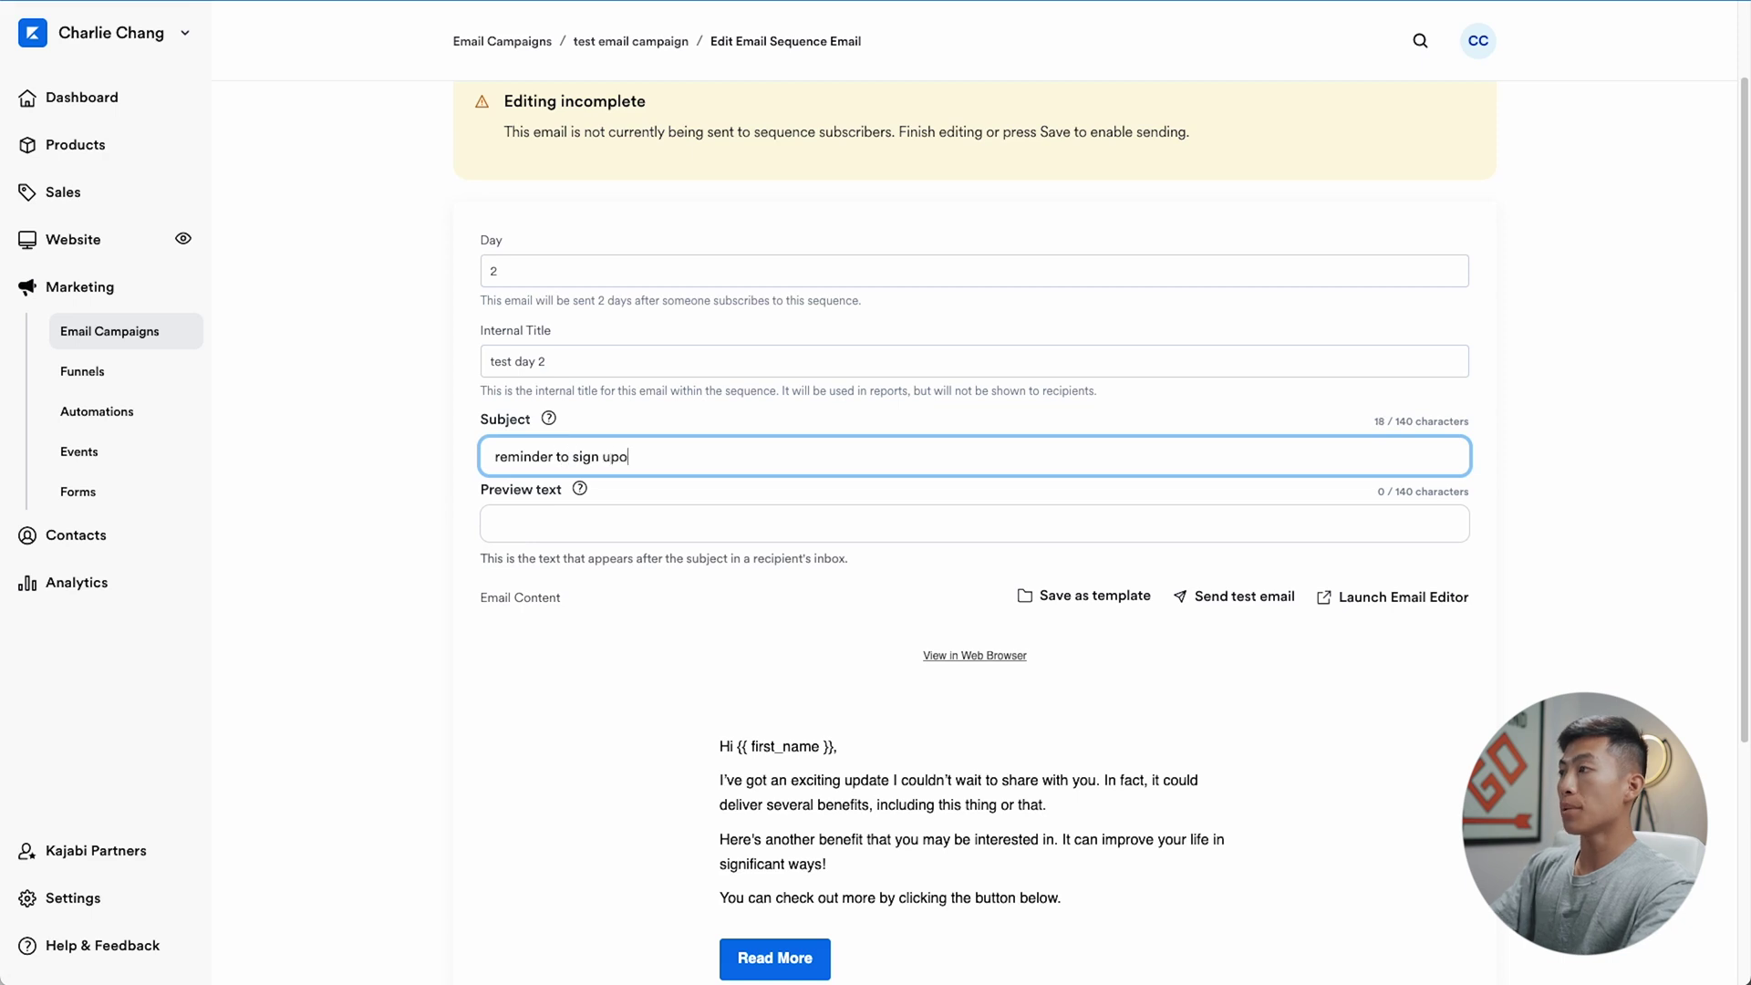
text(p)
scroll(801, 559, down, 4)
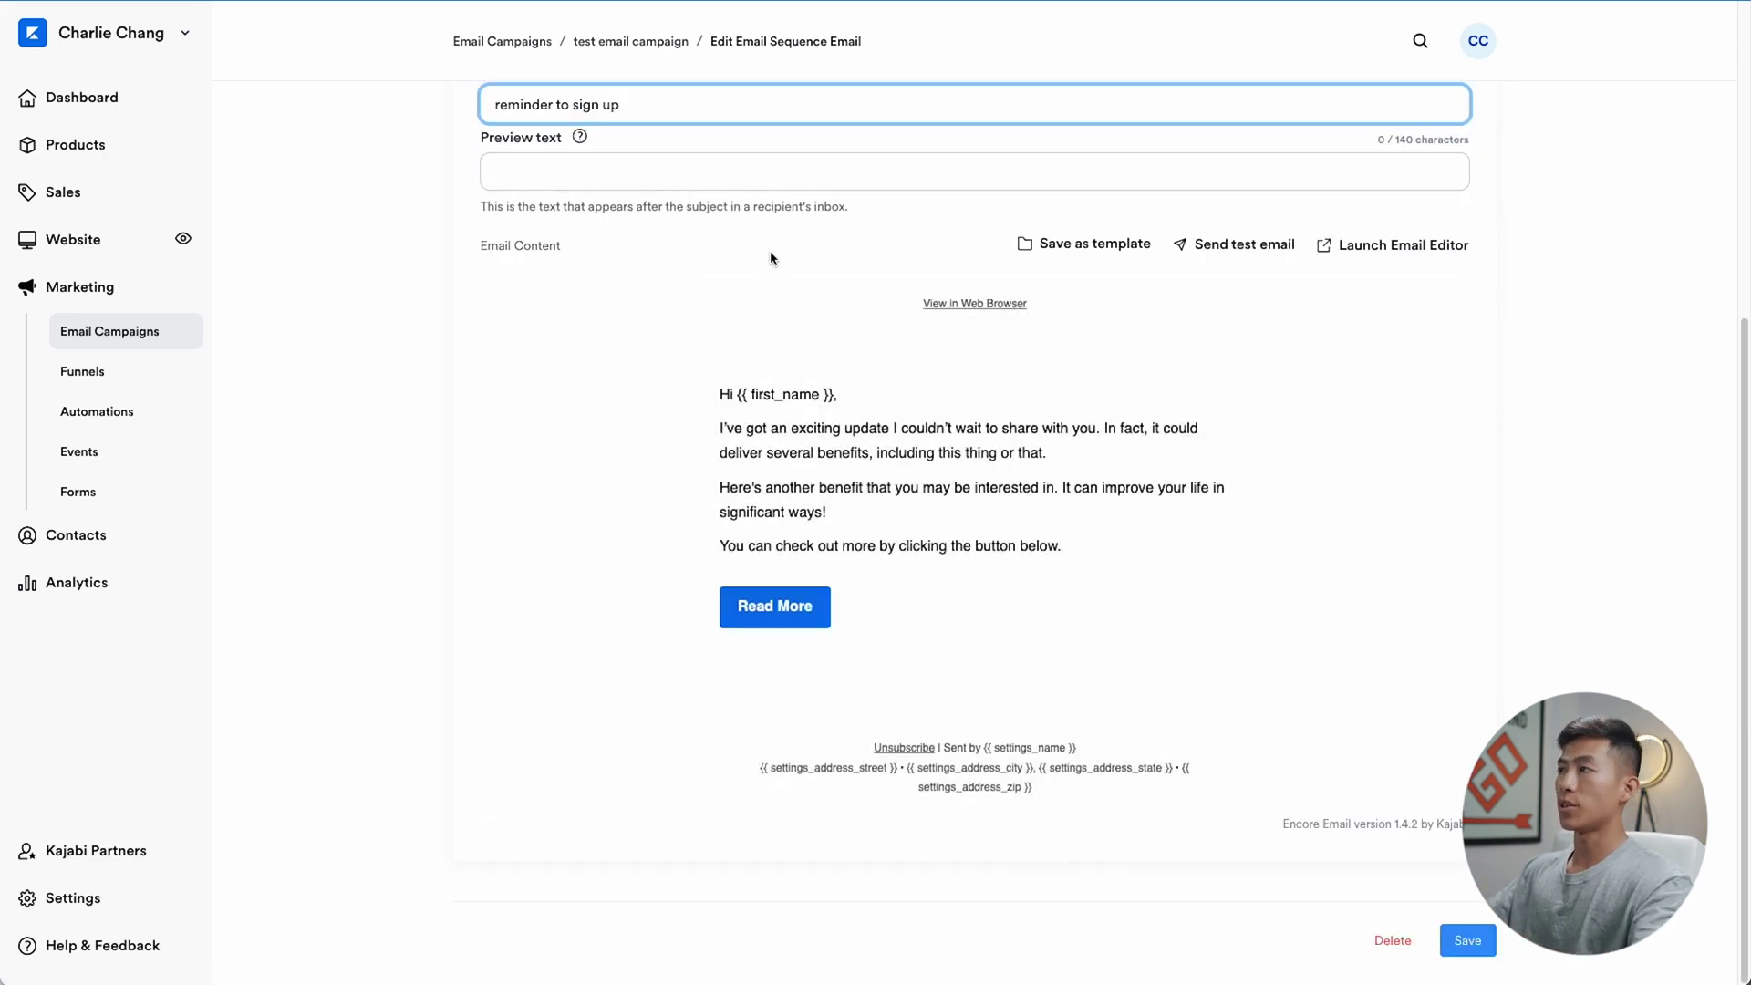
mouse_move(759, 440)
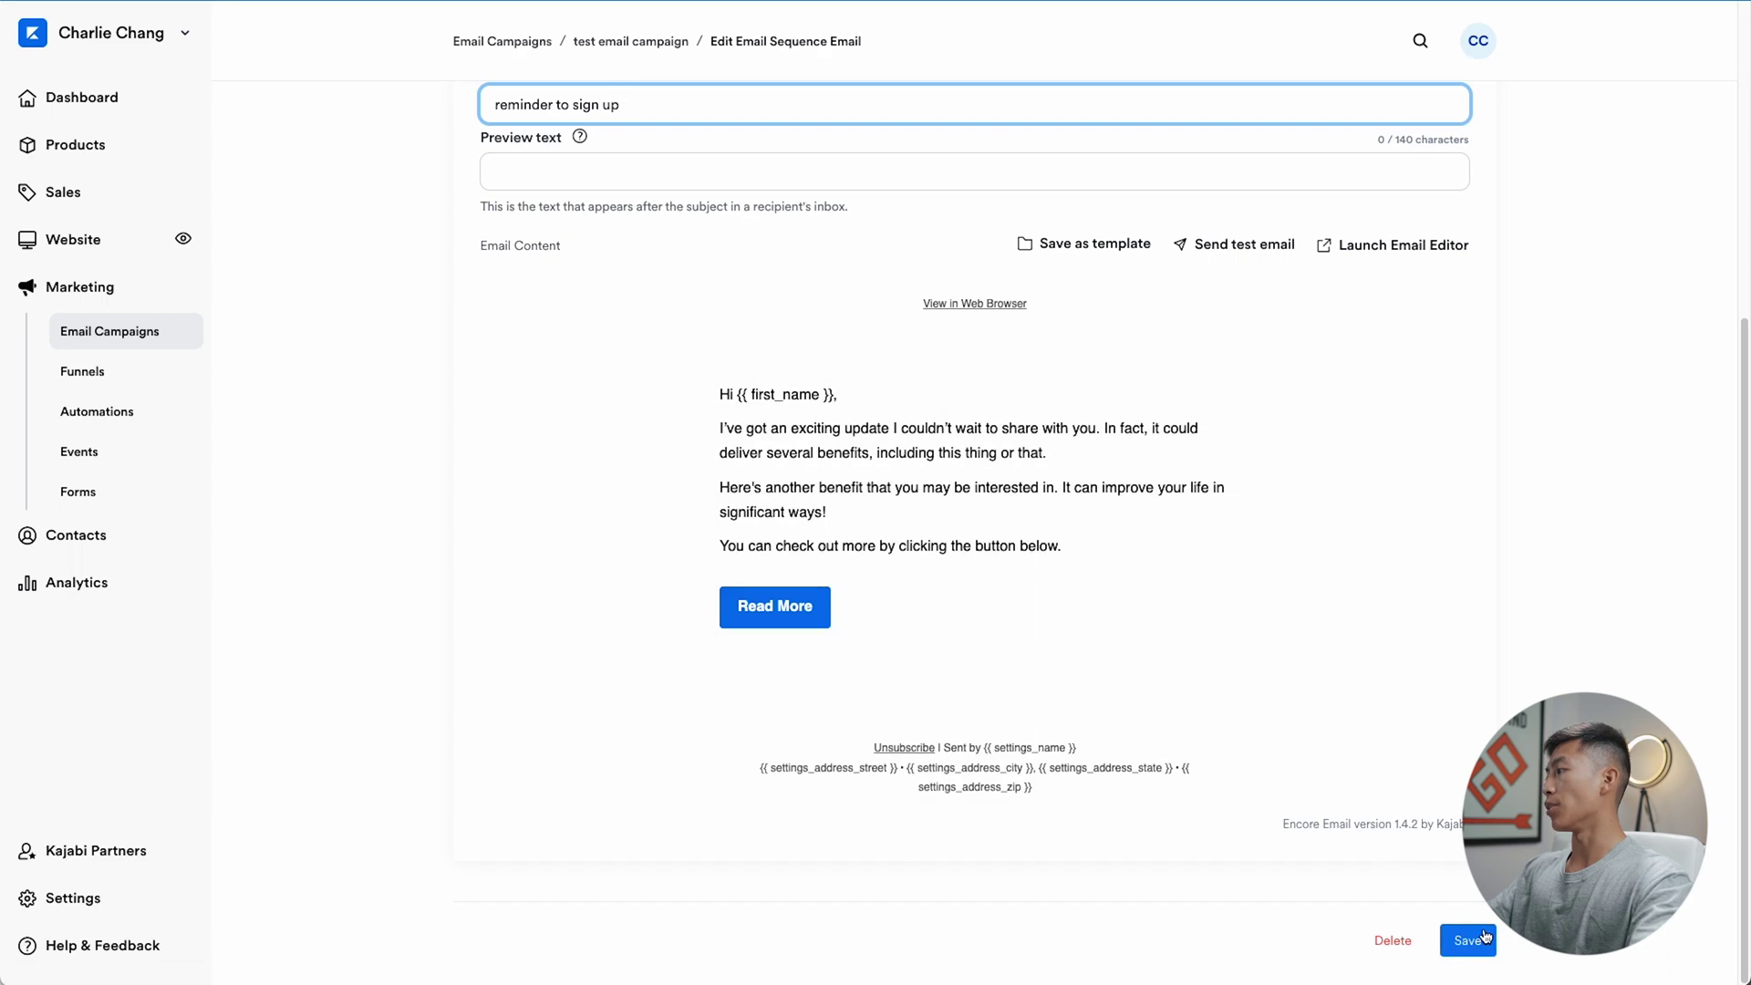
click(1468, 940)
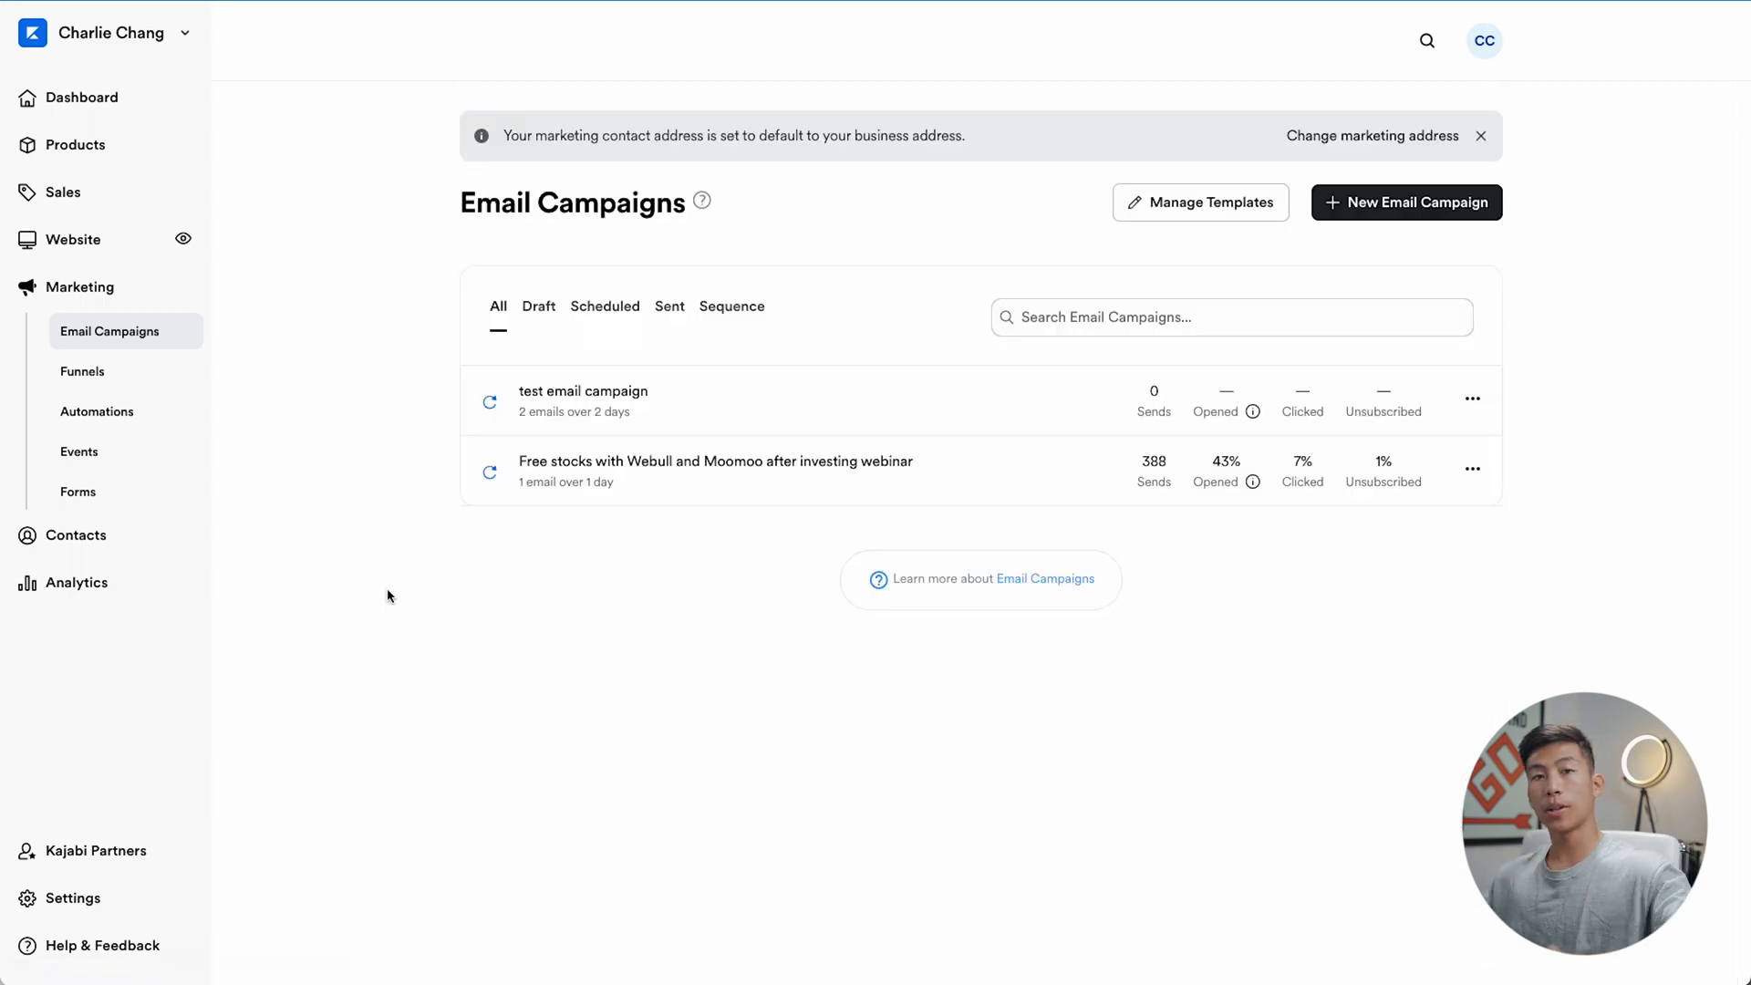